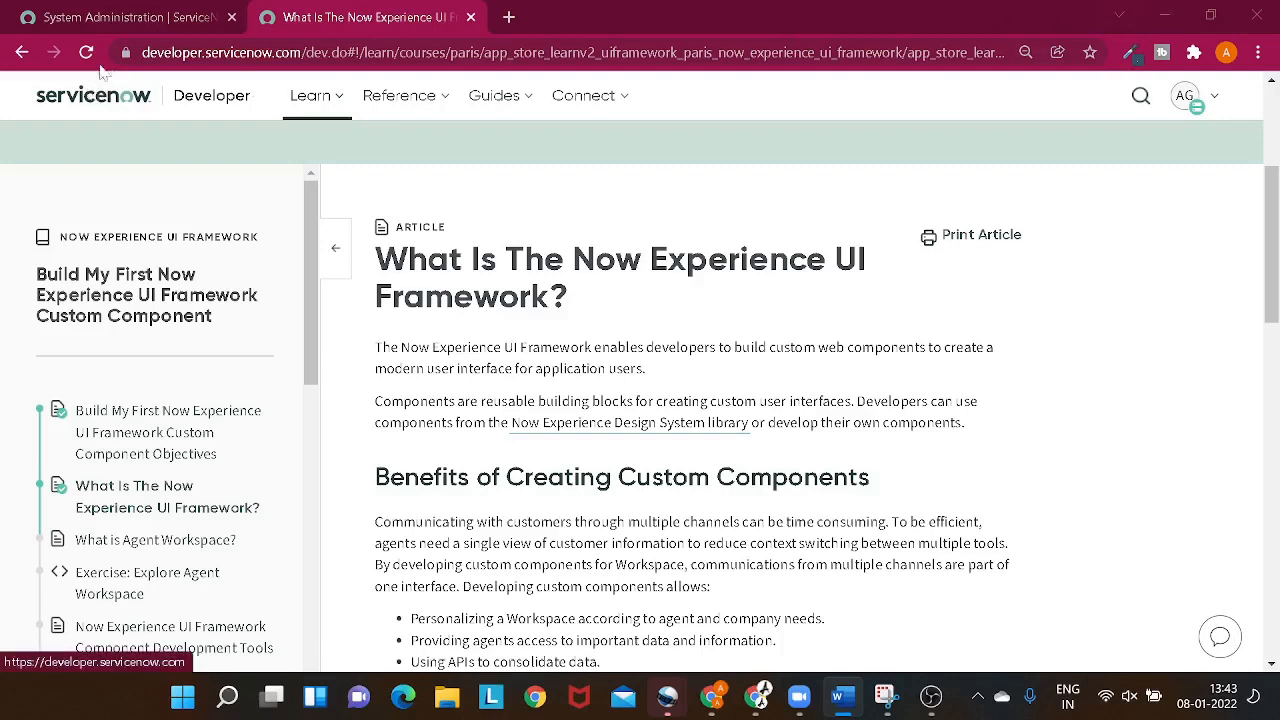
- In the ServiceNow instance, filter the navigator for "now", open the Now Experience Framework's Experiences list and start a new UX application record
click(122, 20)
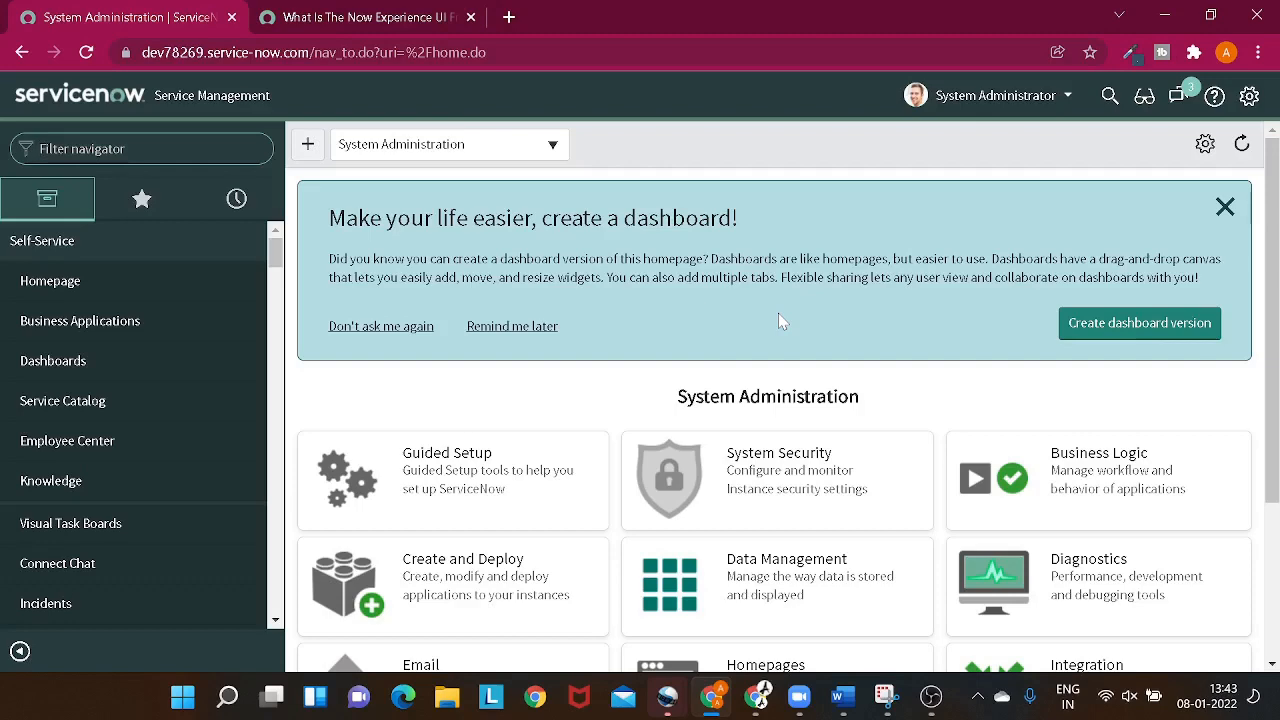
key(F11)
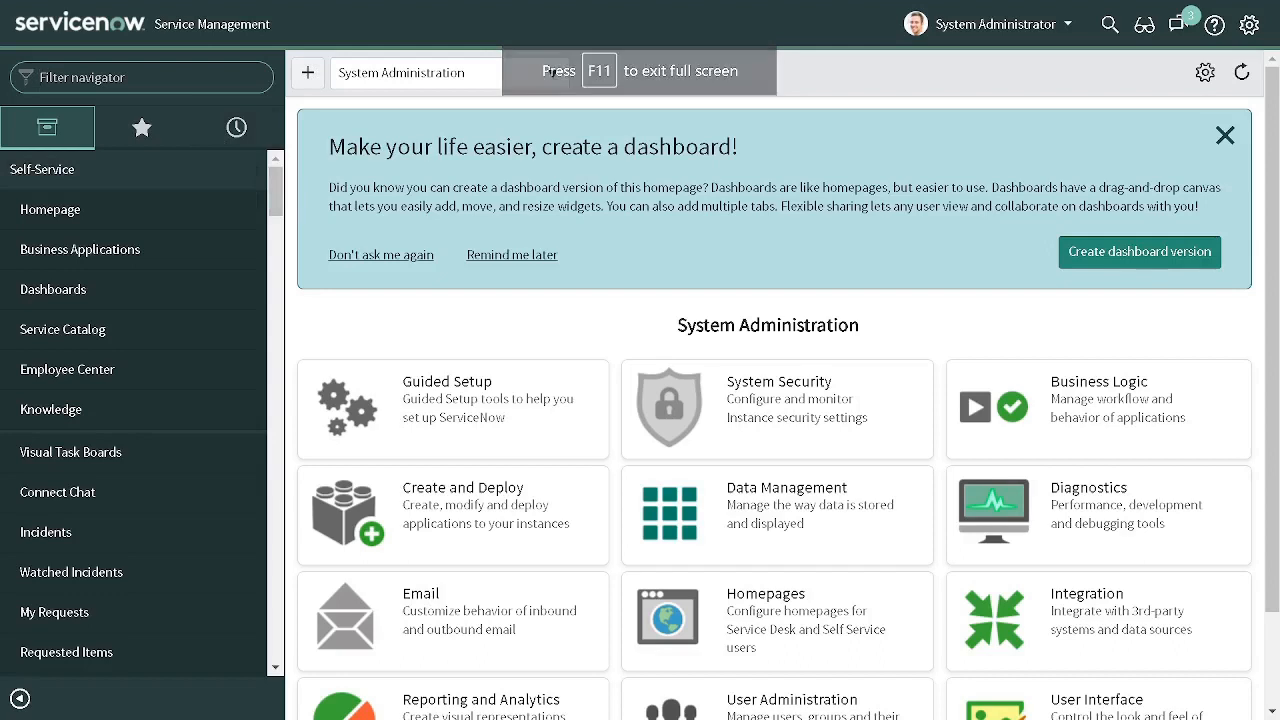
text(now)
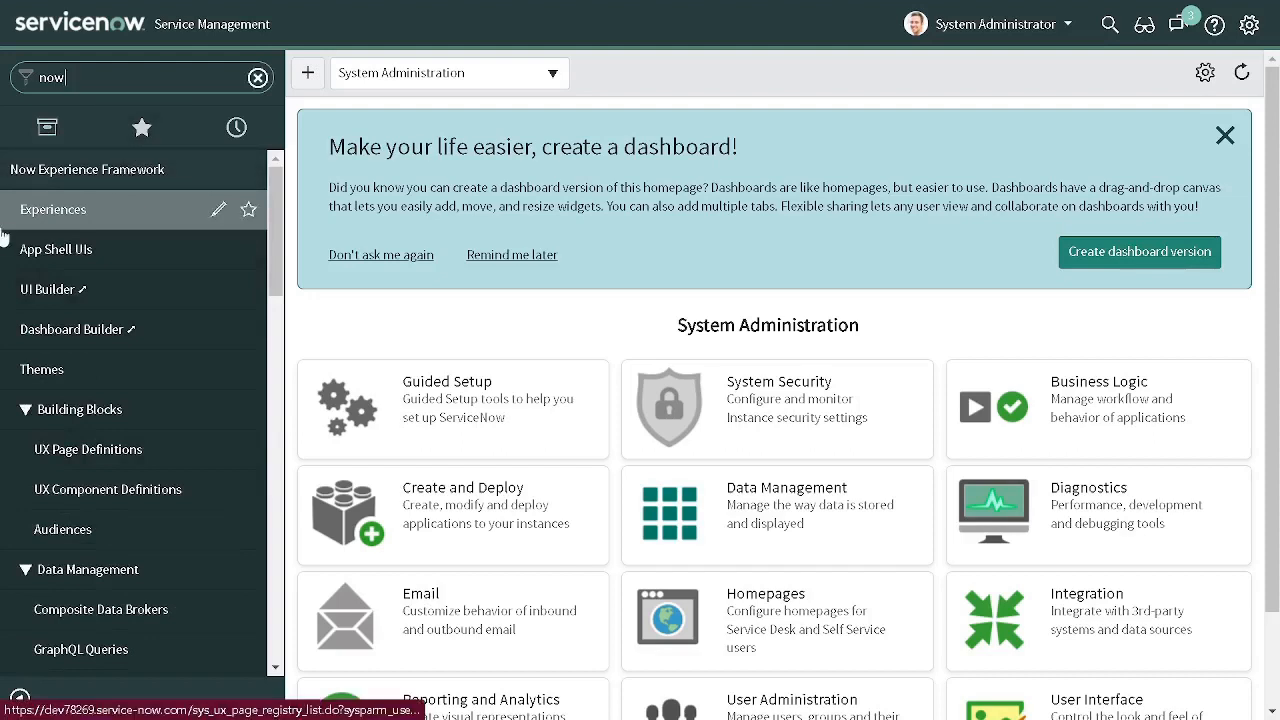
click(86, 184)
click(86, 184)
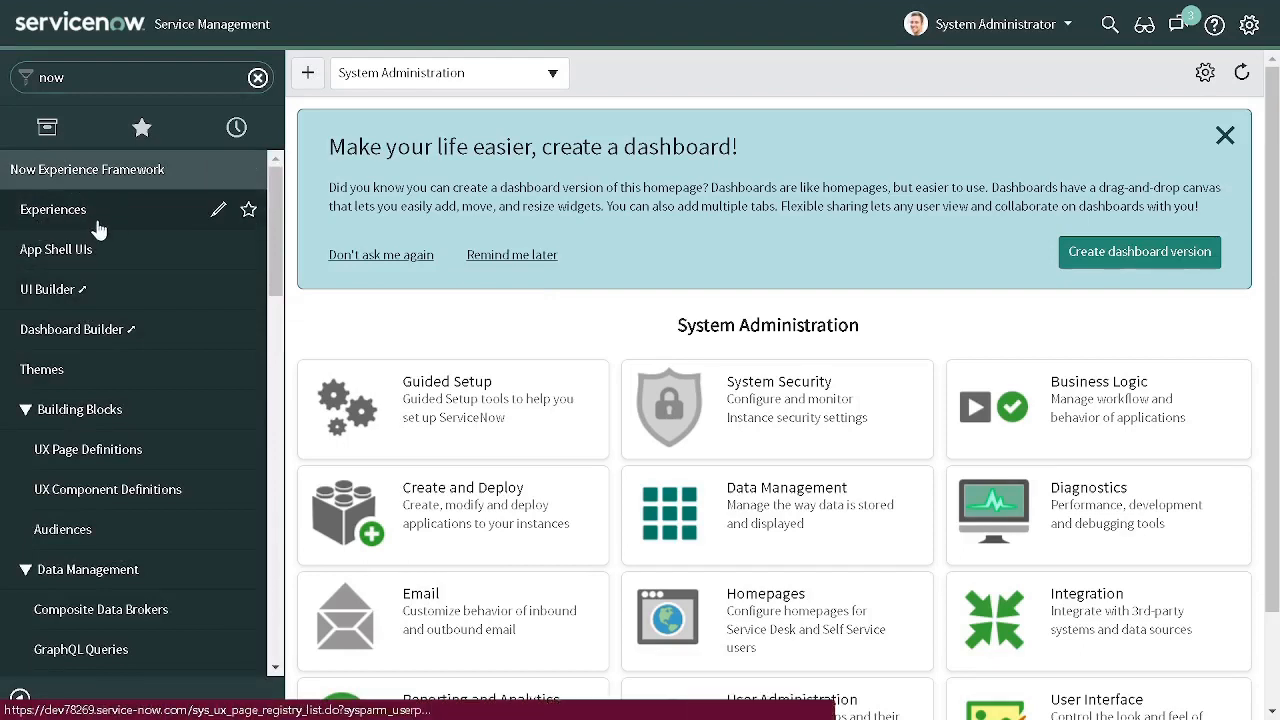
click(103, 222)
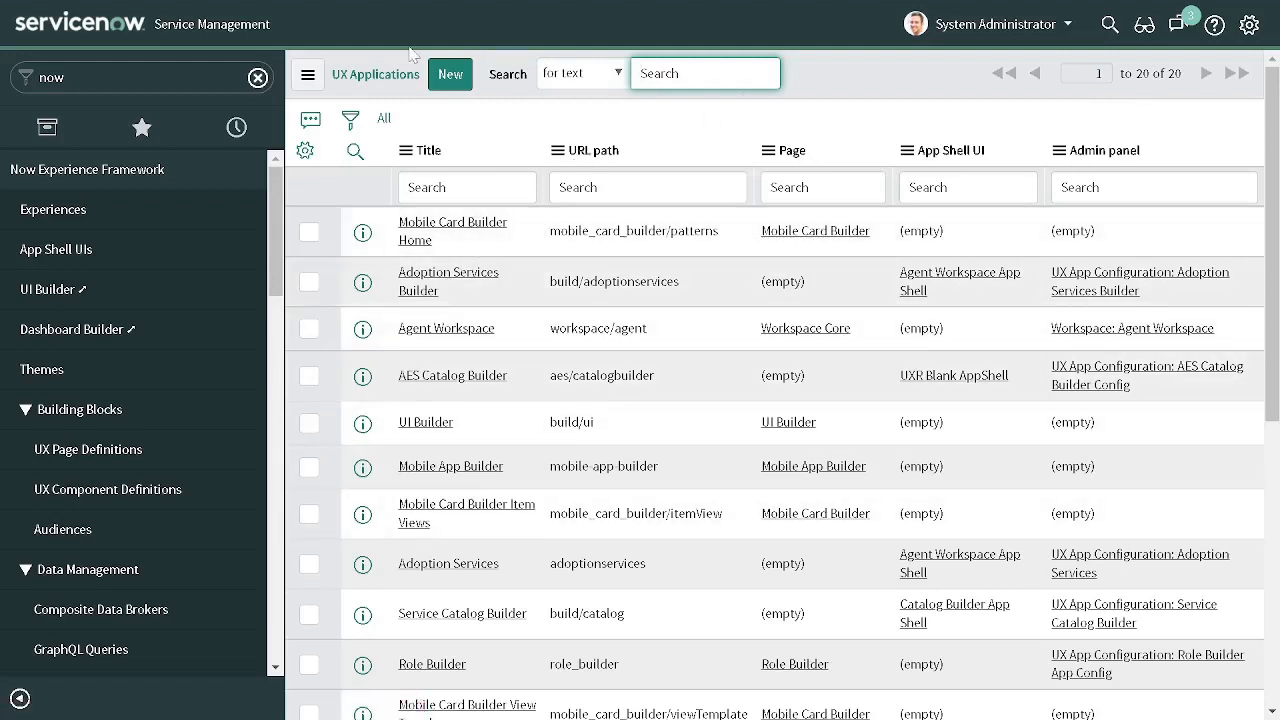
click(449, 75)
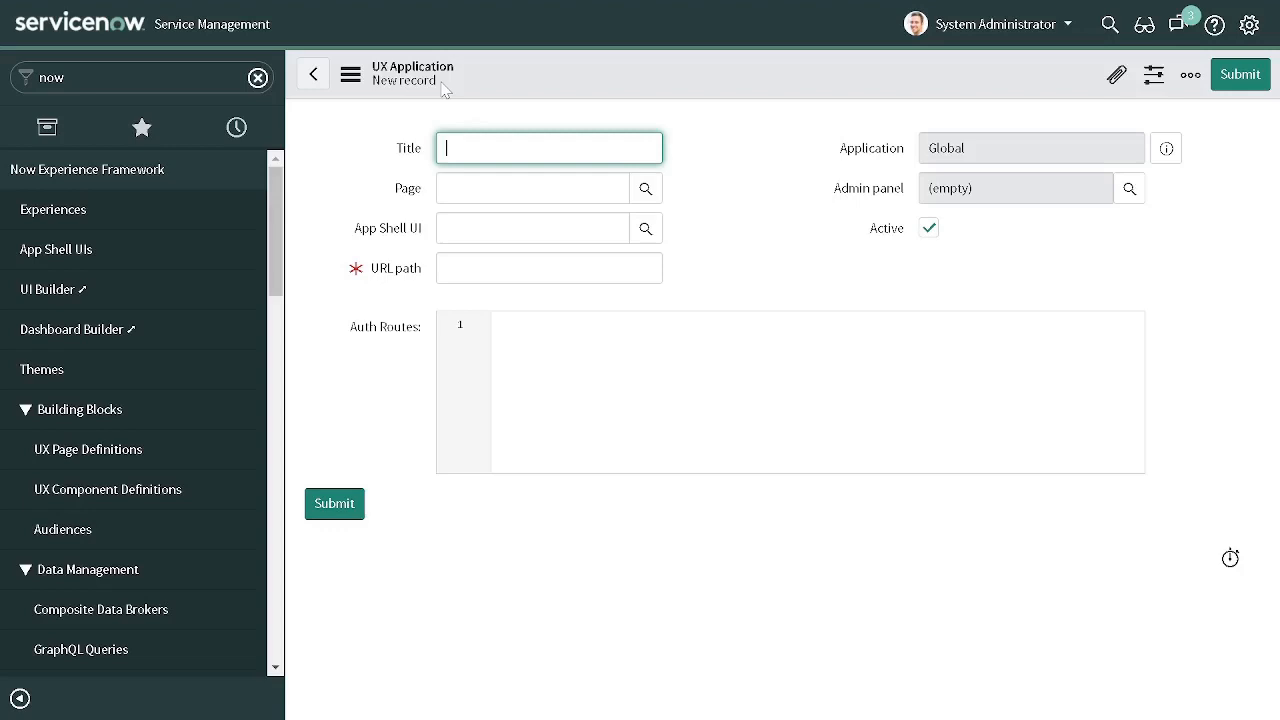
- Title the new UX application Technomonk and choose Portal App Shell as its App Shell UI
text(Technomonk)
click(646, 234)
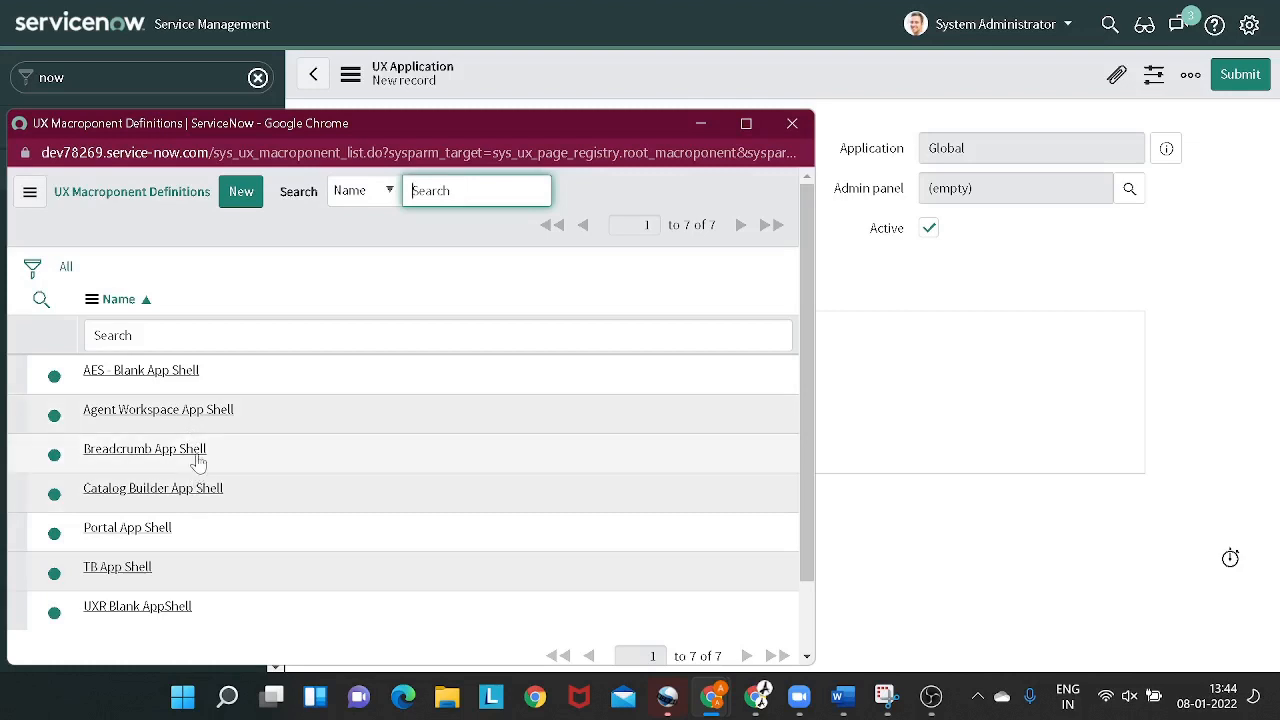
click(150, 530)
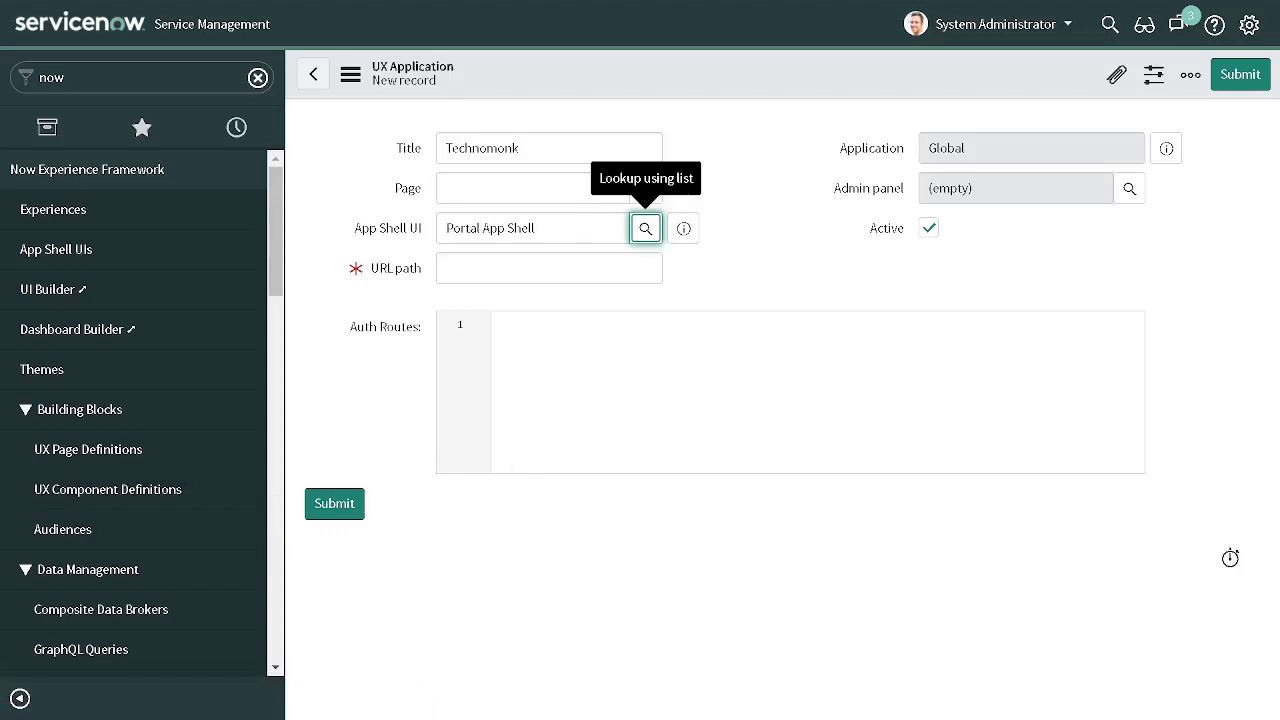
- Set the UX application's URL path to technomonk
click(549, 268)
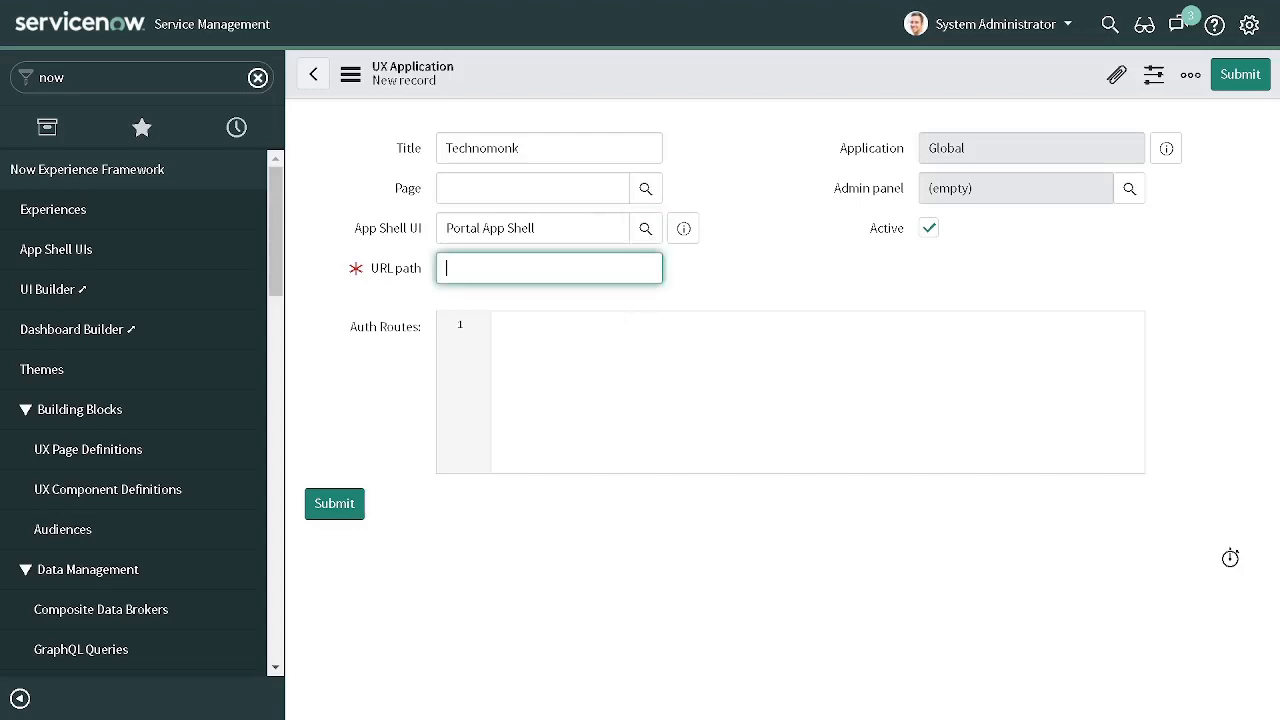
text(technomonk)
- Create a UX App Configuration named technomonk with landing path home and assign it as the application's admin panel
click(1127, 195)
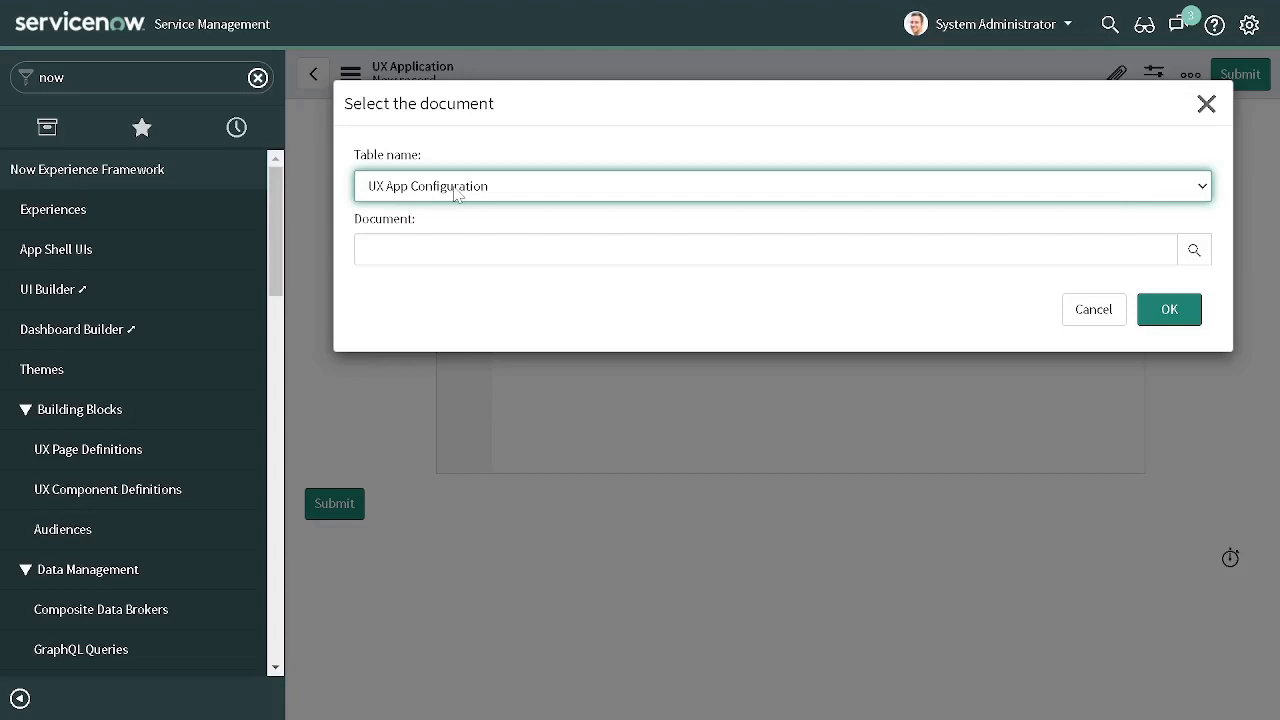
click(1194, 250)
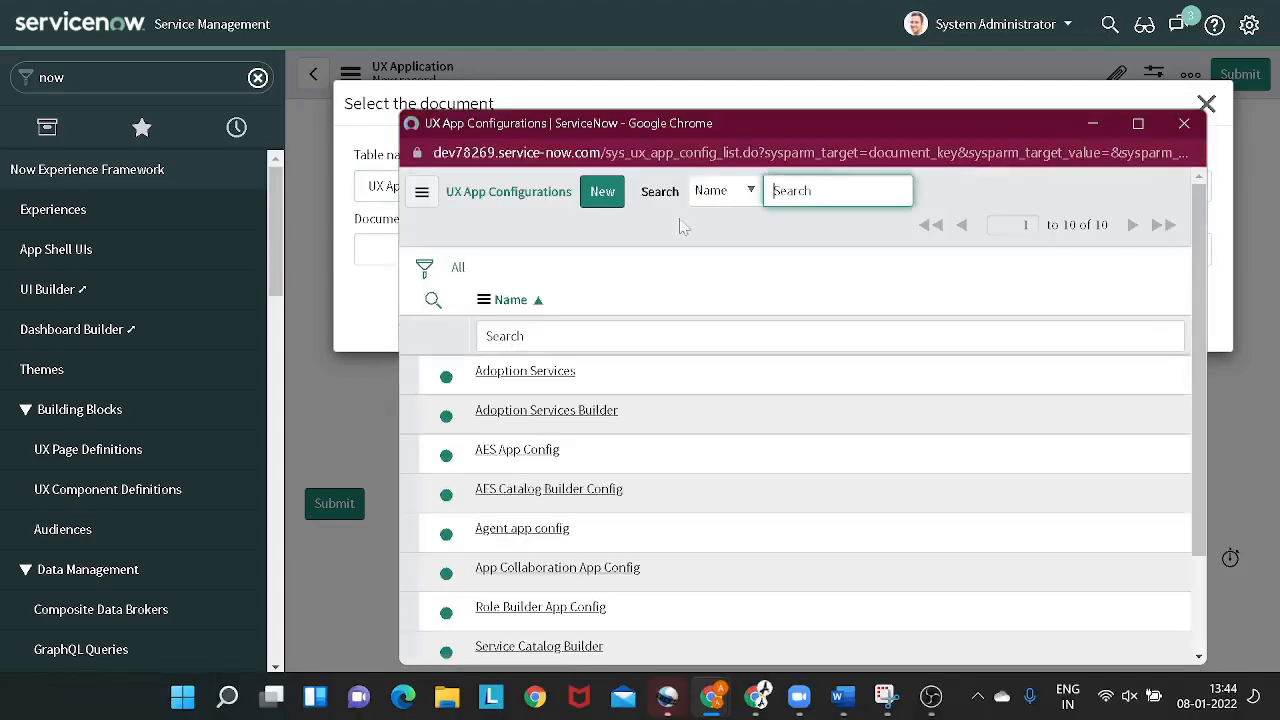
click(602, 195)
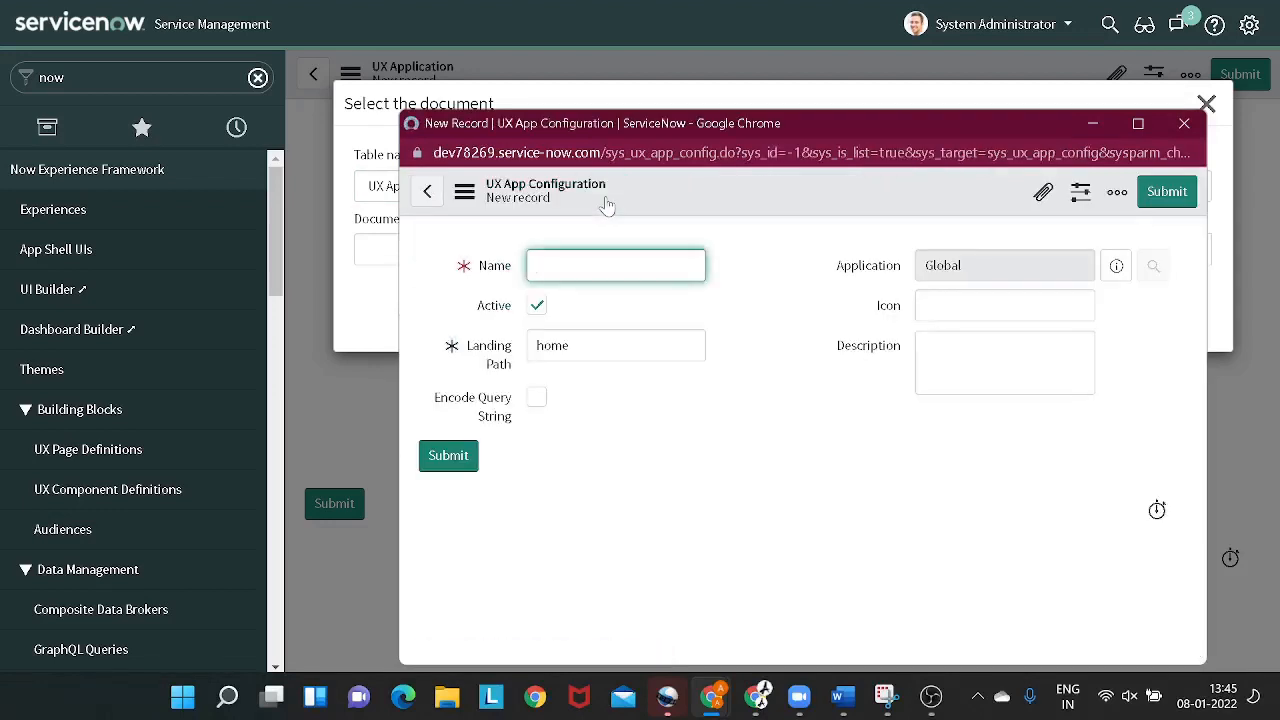
text(technomonk)
double_click(537, 345)
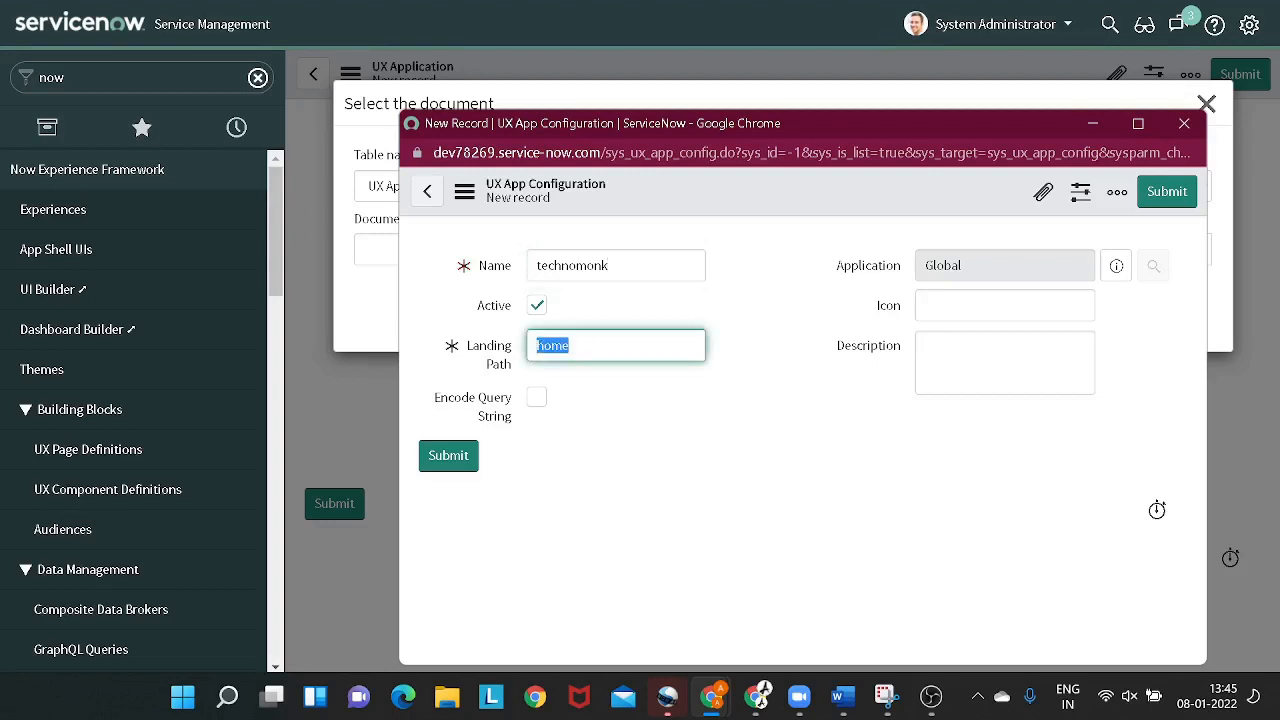
click(569, 345)
click(1172, 195)
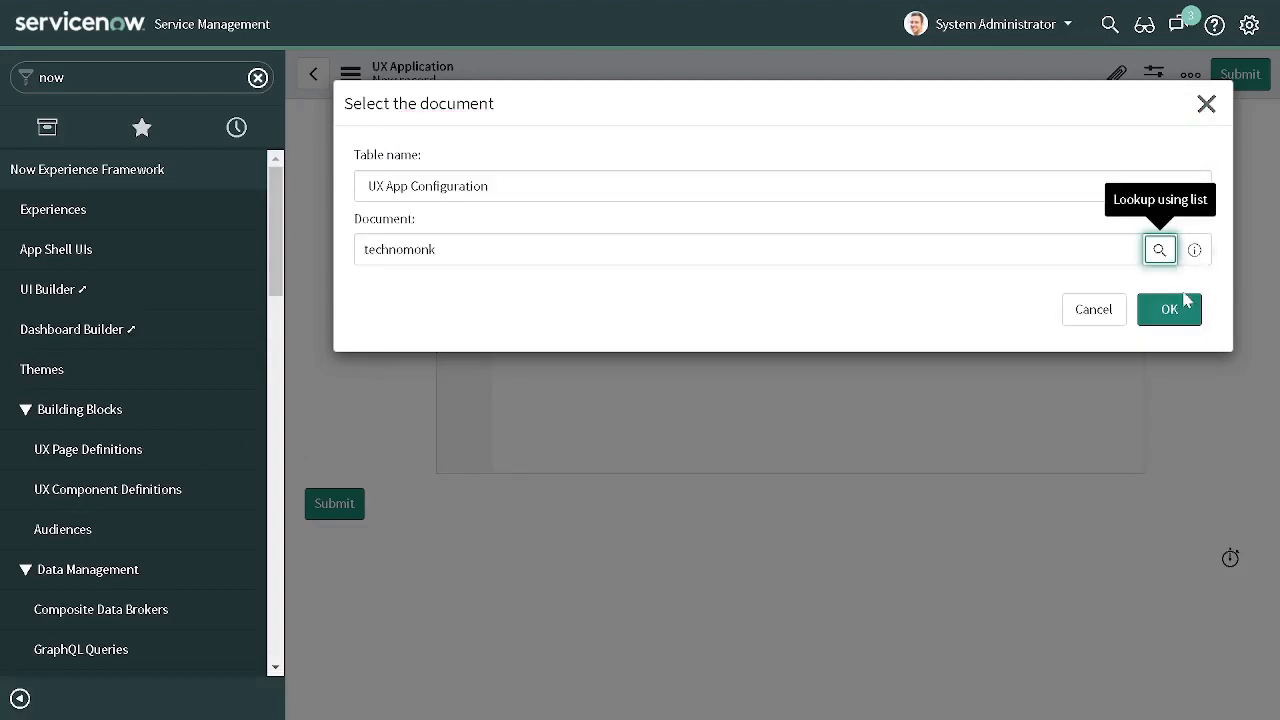
click(1182, 312)
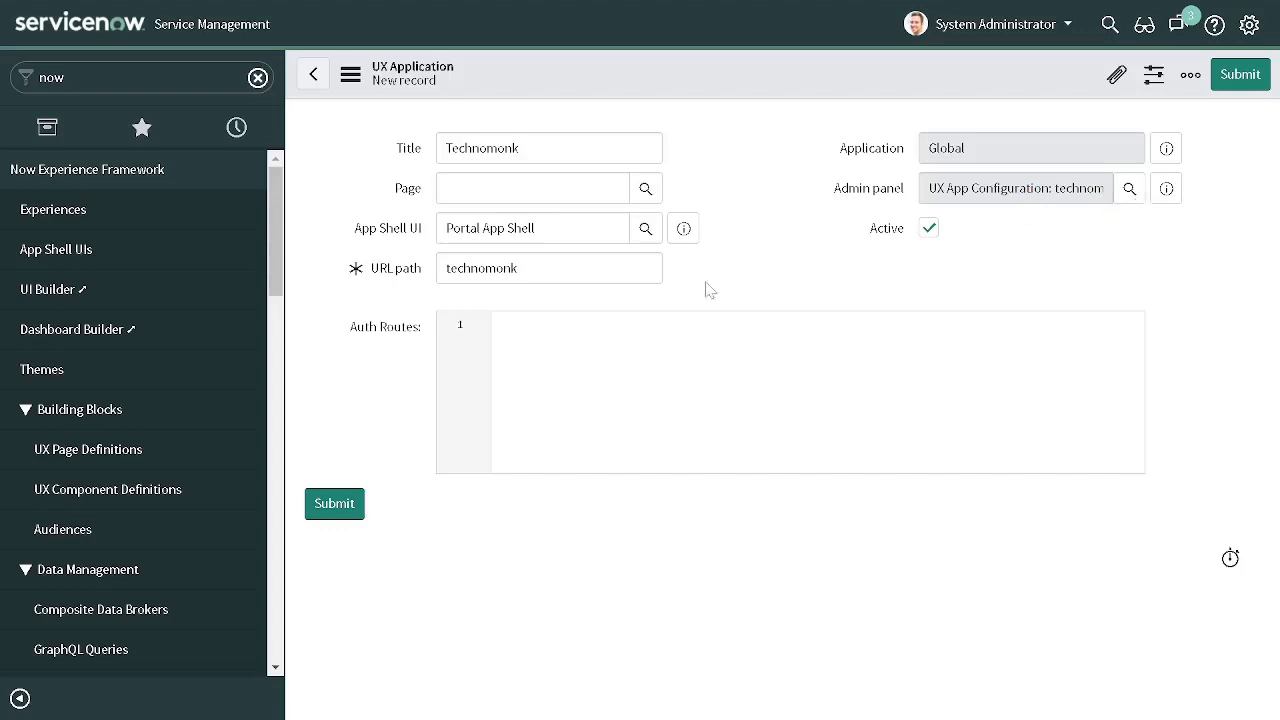
- Start a JSON object in Auth Routes containing the entry "login" :"login", between braces
click(521, 344)
text({)
text(})
key(Return)
key(Return)
text("login" :"login)
text(,)
- Duplicate the login entry twice below itself in Auth Routes and remove the copies' extra indentation
drag(616, 343, 506, 341)
key(ctrl+c)
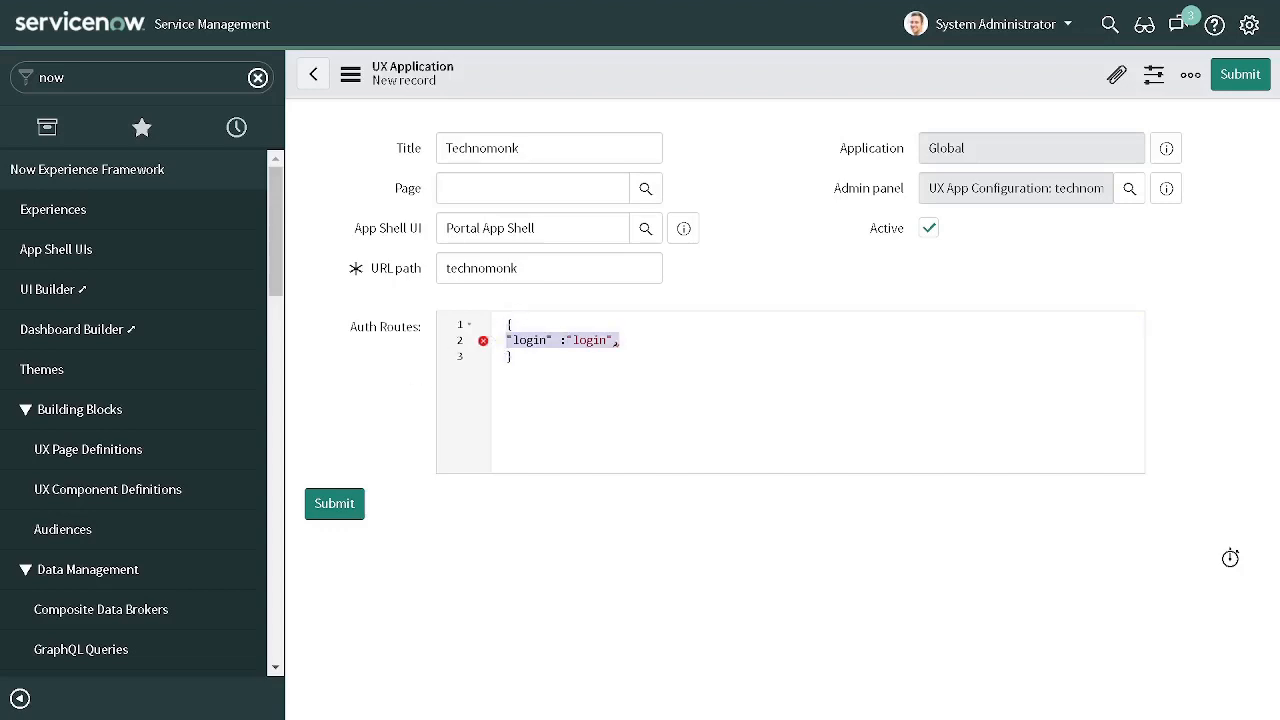
key(Right)
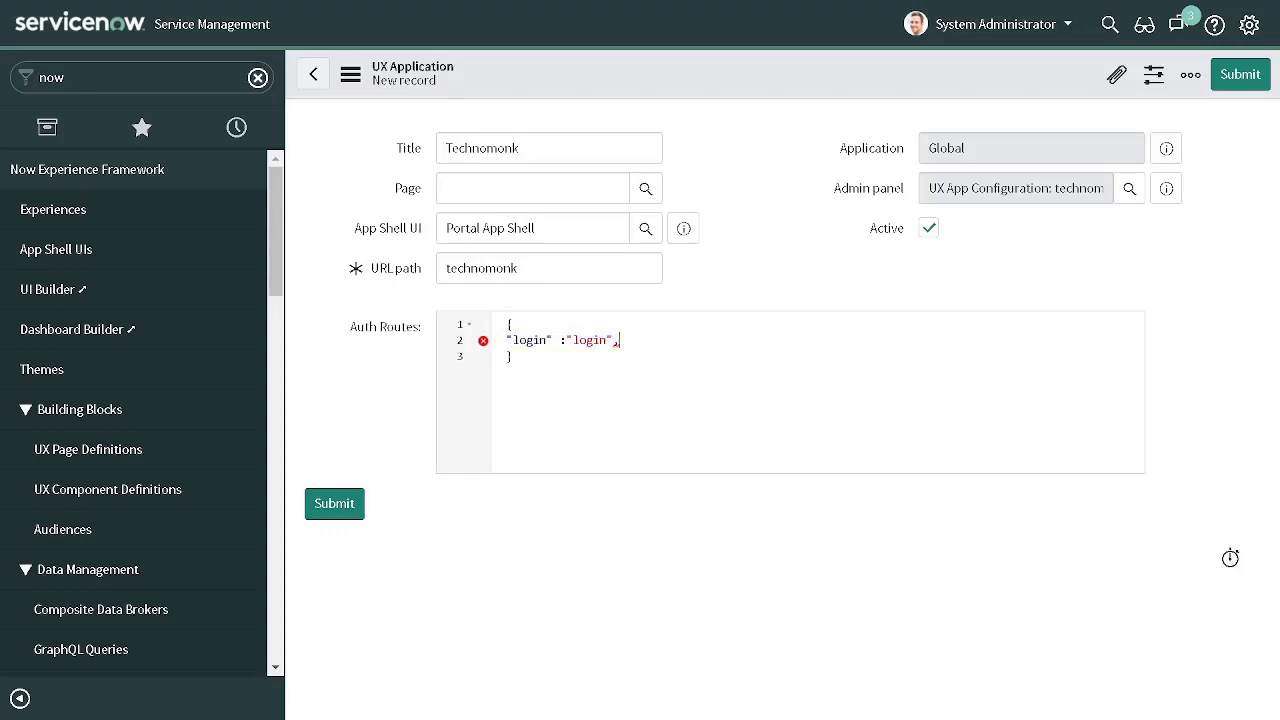
key(Return)
key(ctrl+v)
key(ctrl+v)
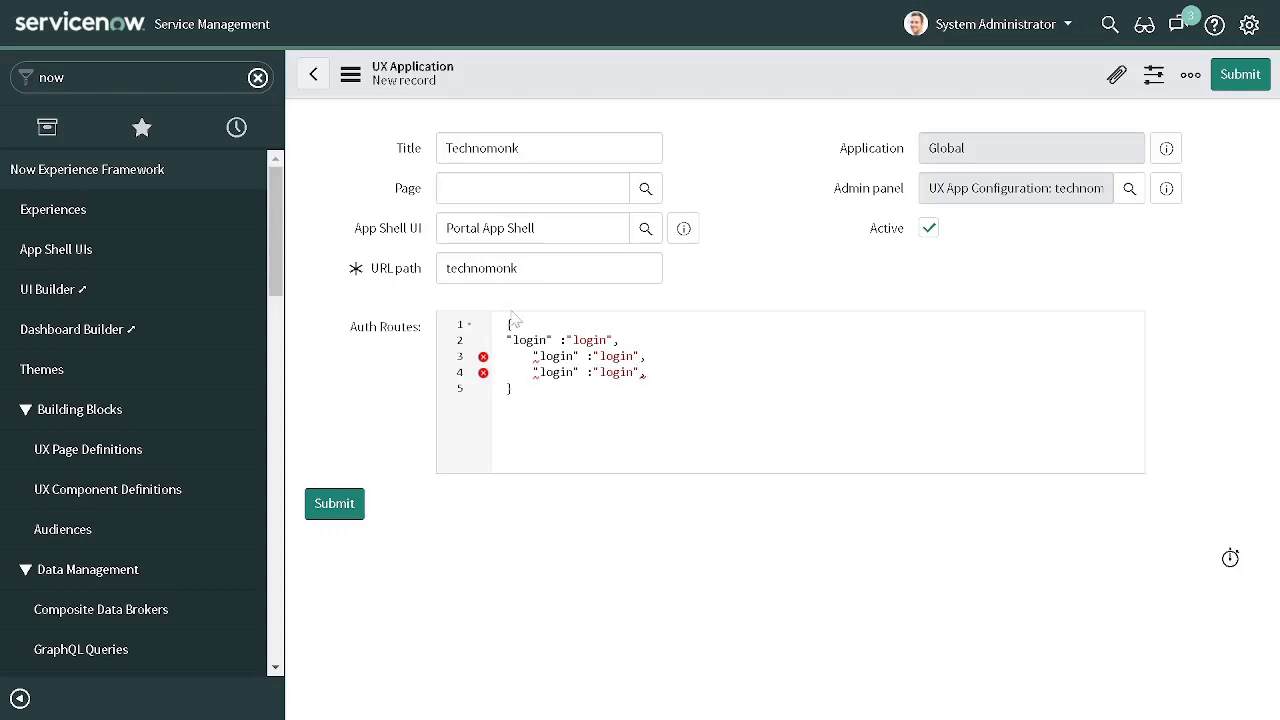
click(527, 357)
key(BackSpace)
key(BackSpace)
key(BackSpace)
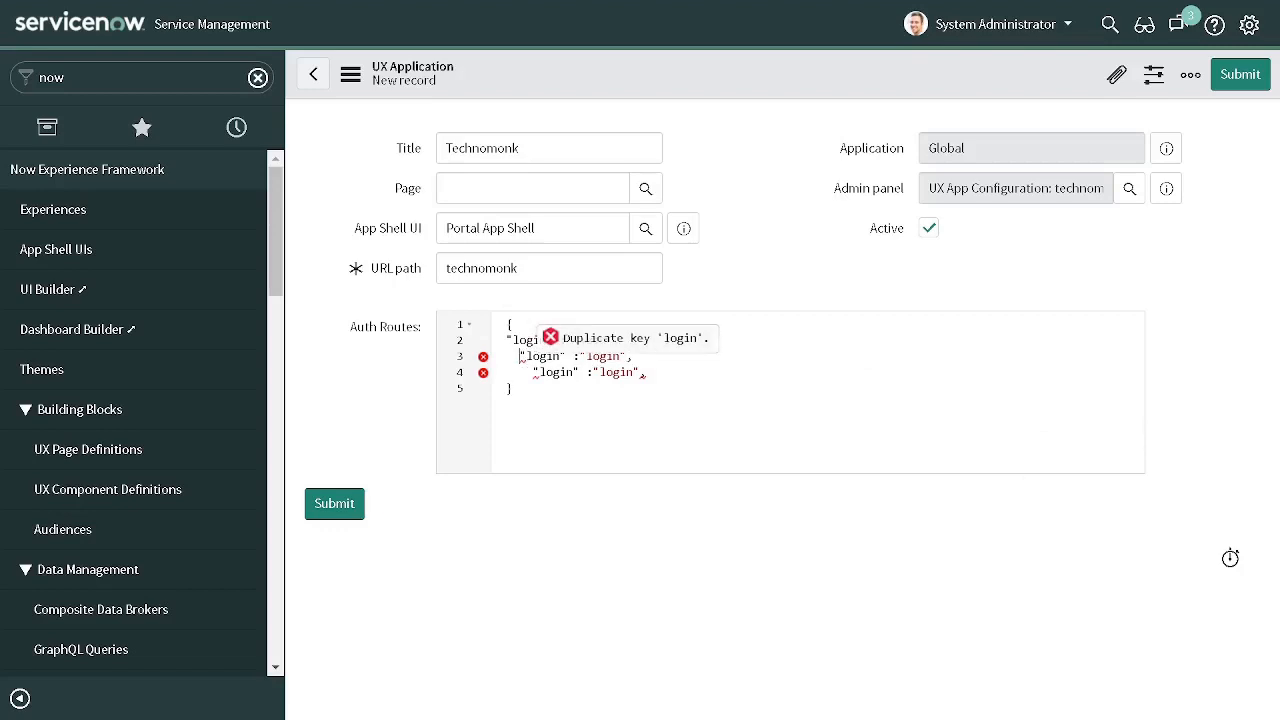
key(BackSpace)
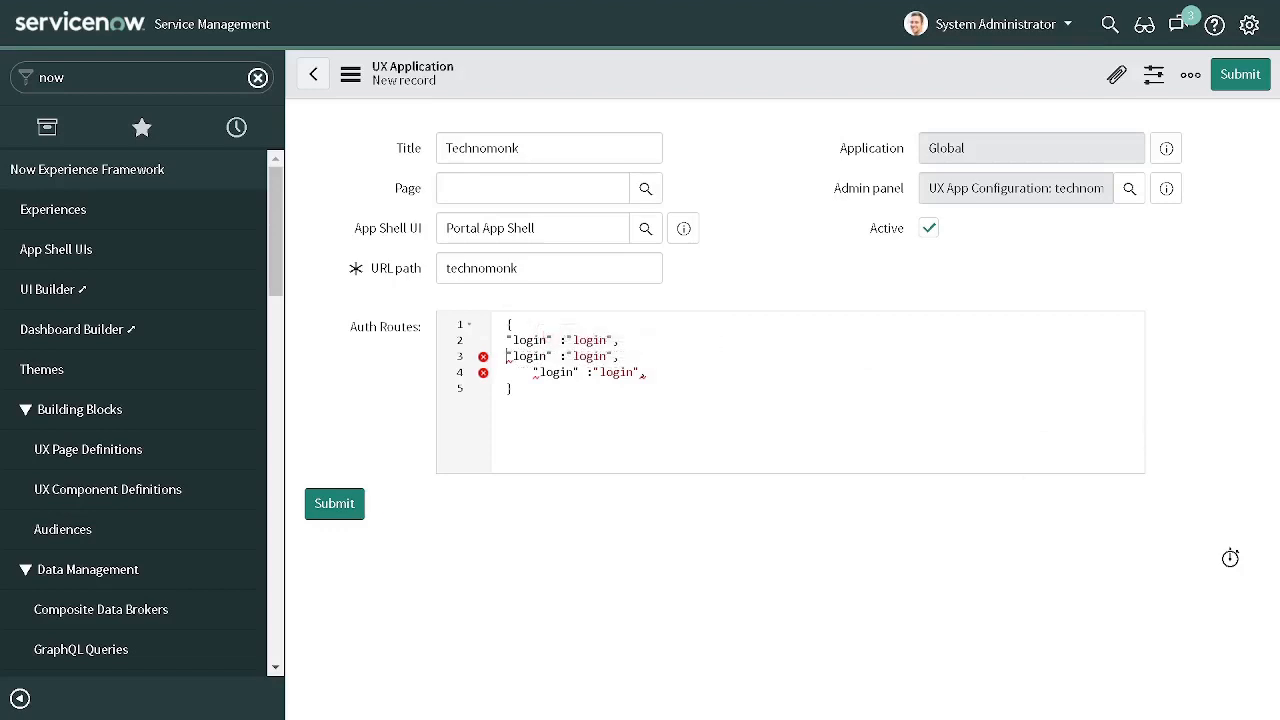
double_click(522, 372)
key(BackSpace)
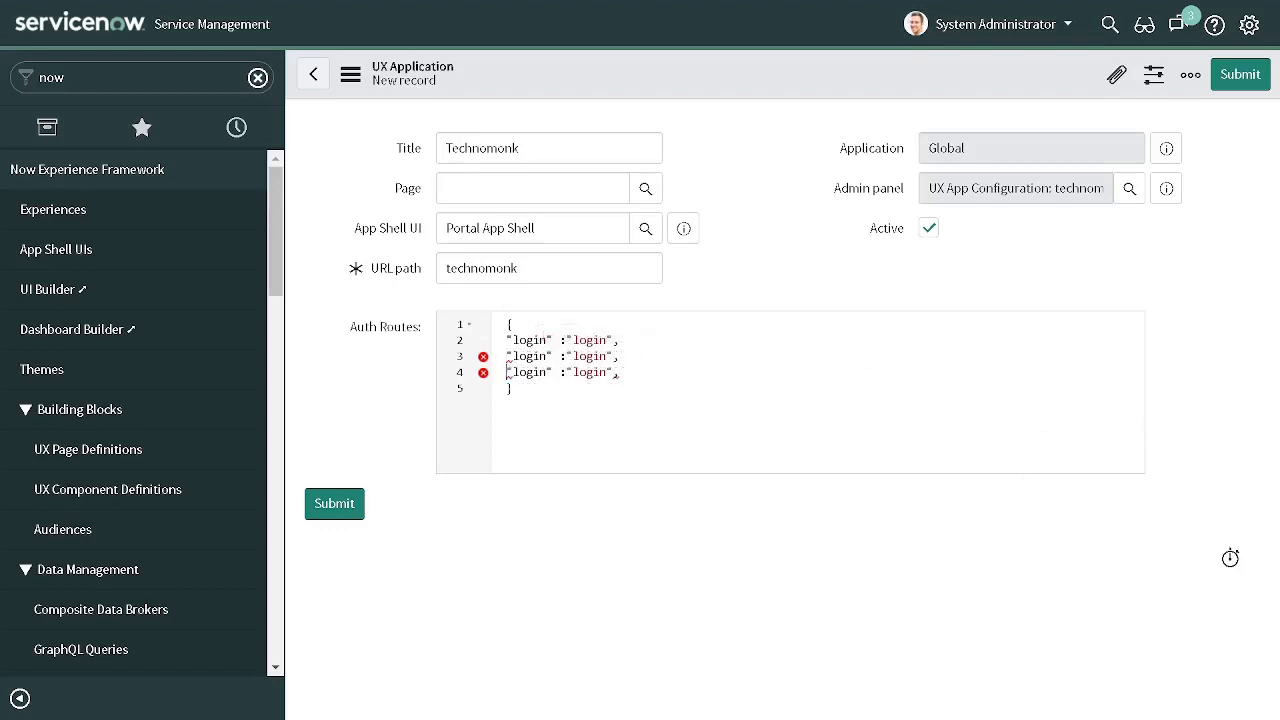
- Change the copied route keys to logout and forgetpassword without a trailing comma, and try to submit the UX application
double_click(589, 356)
double_click(529, 356)
text(logout)
double_click(529, 372)
text(for)
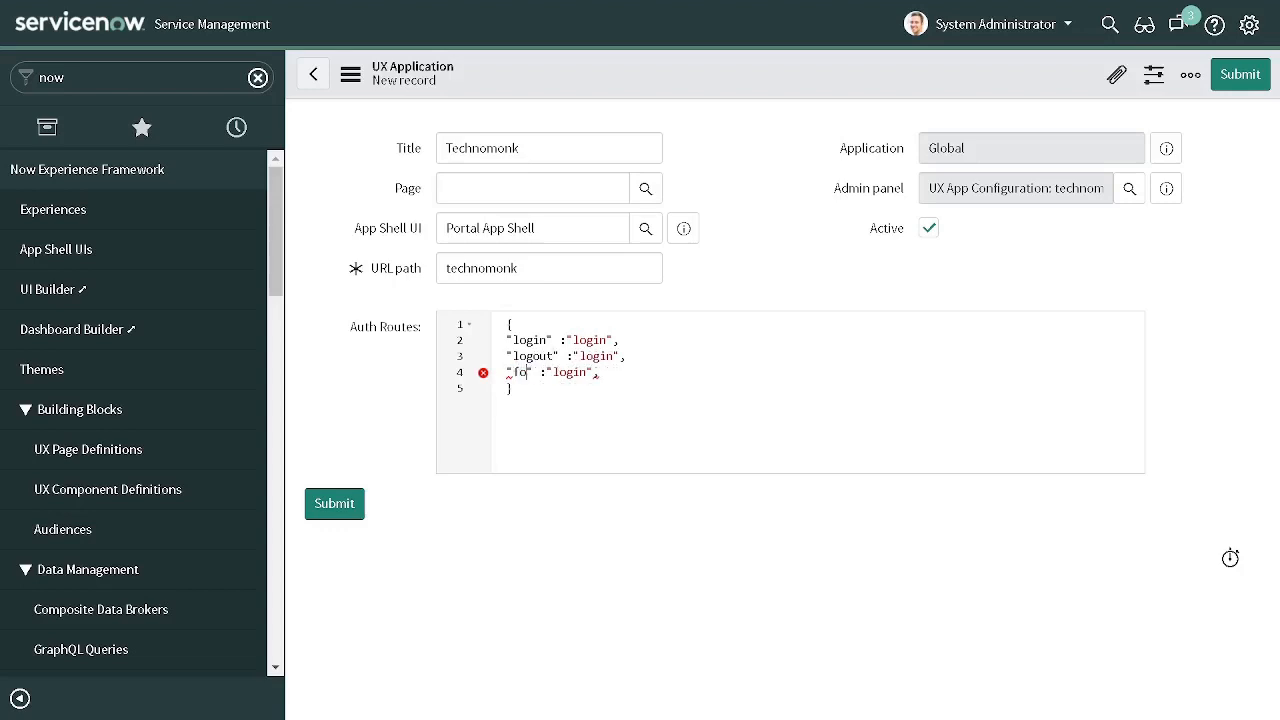
text(getpassword)
key(BackSpace)
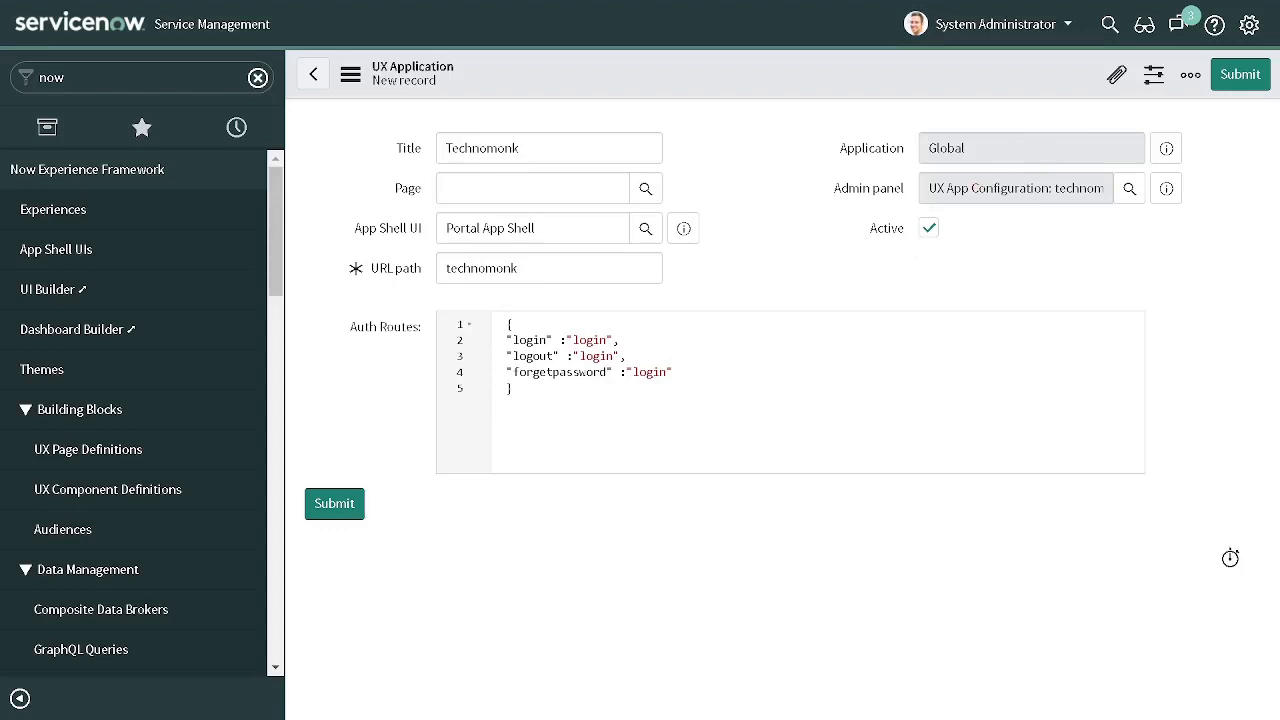
drag(507, 340, 546, 356)
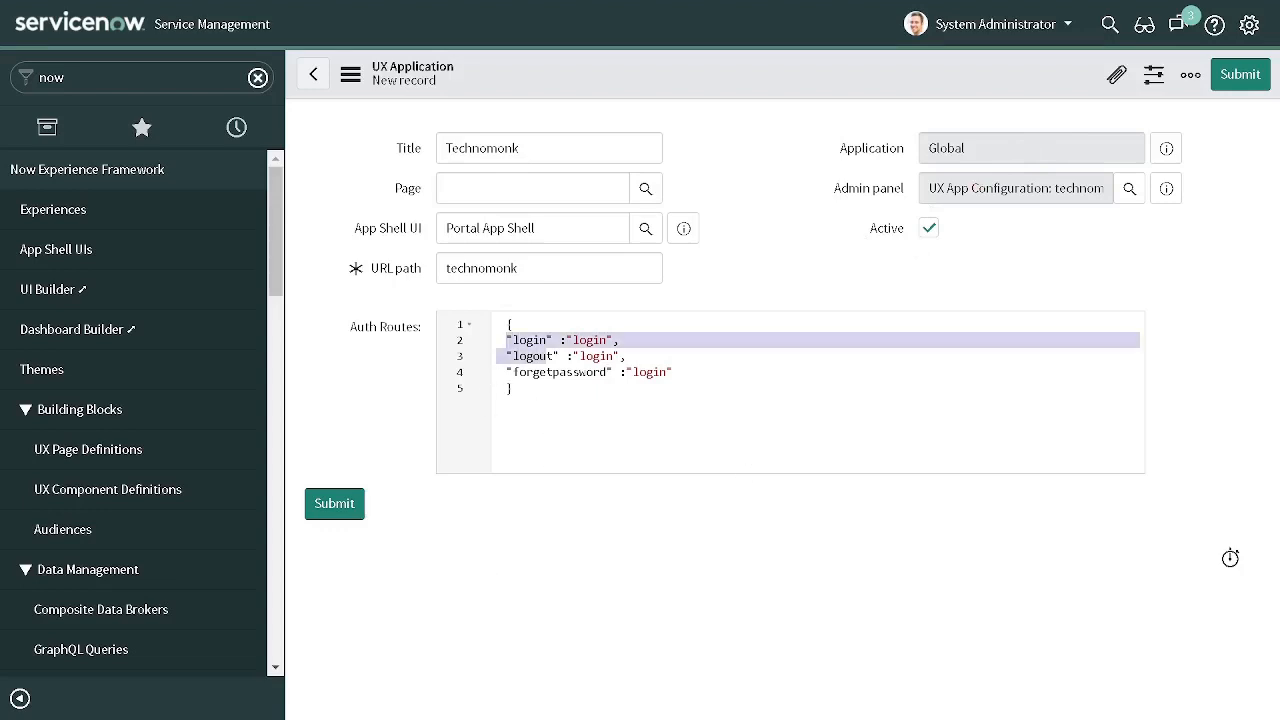
click(1253, 75)
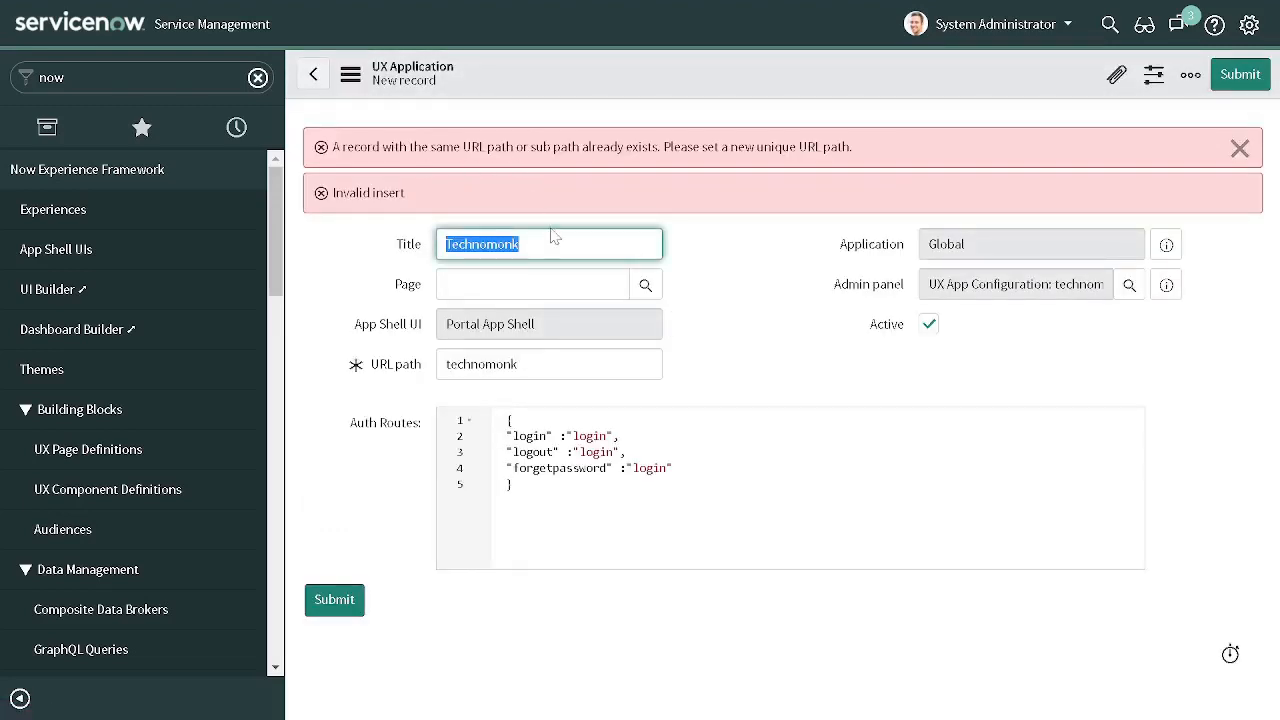
- Change the title to TechnomonkUI and the URL path to technomonkui, and try to submit the UX application again
click(536, 364)
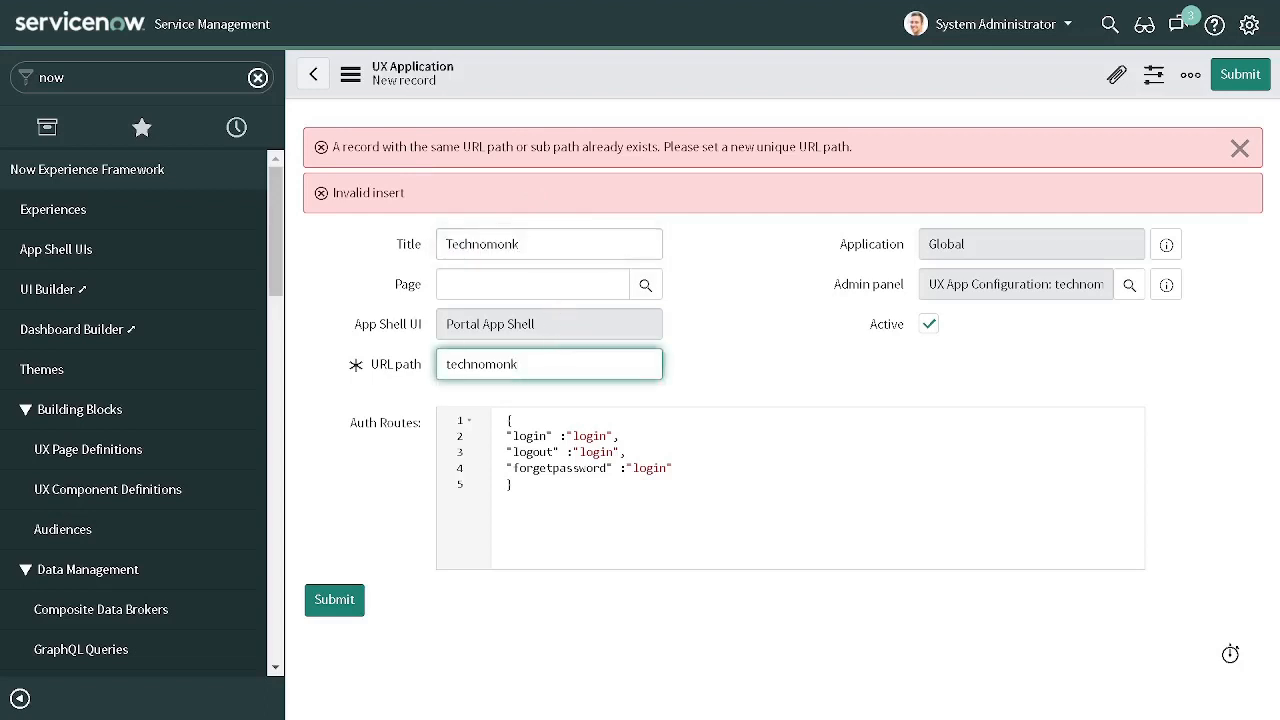
click(536, 244)
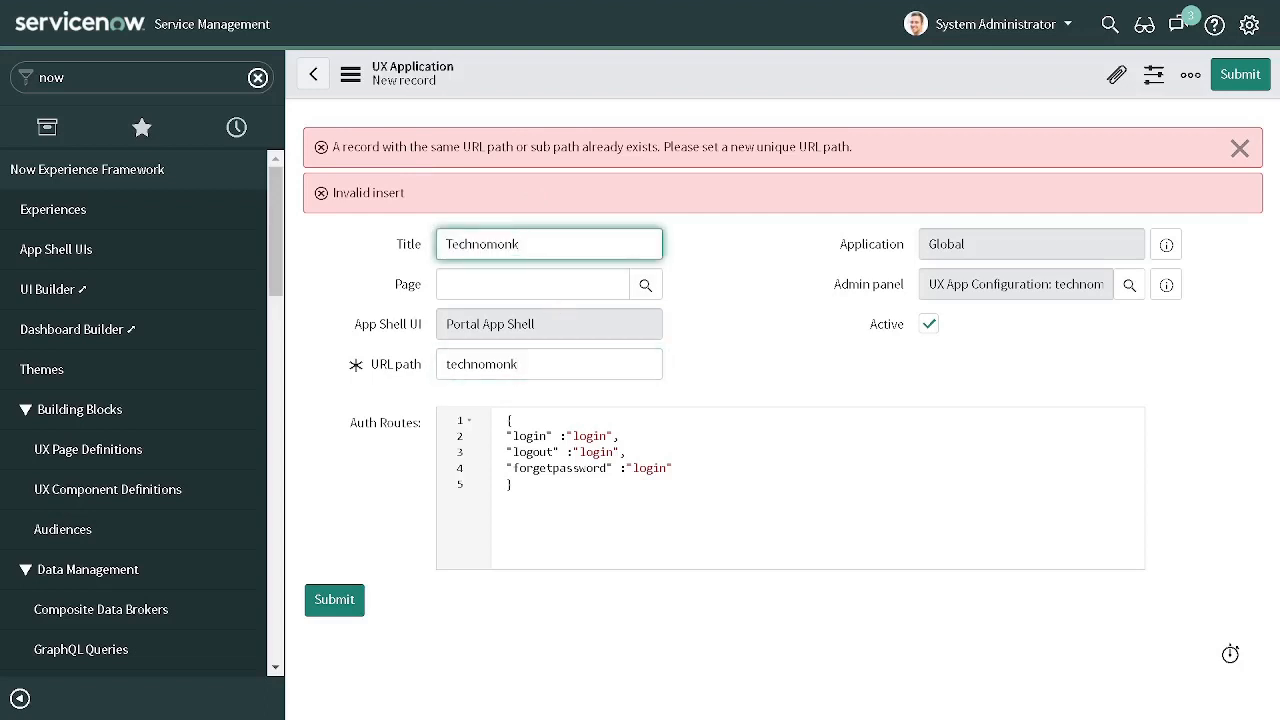
text(Ui)
key(BackSpace)
text(I)
click(520, 364)
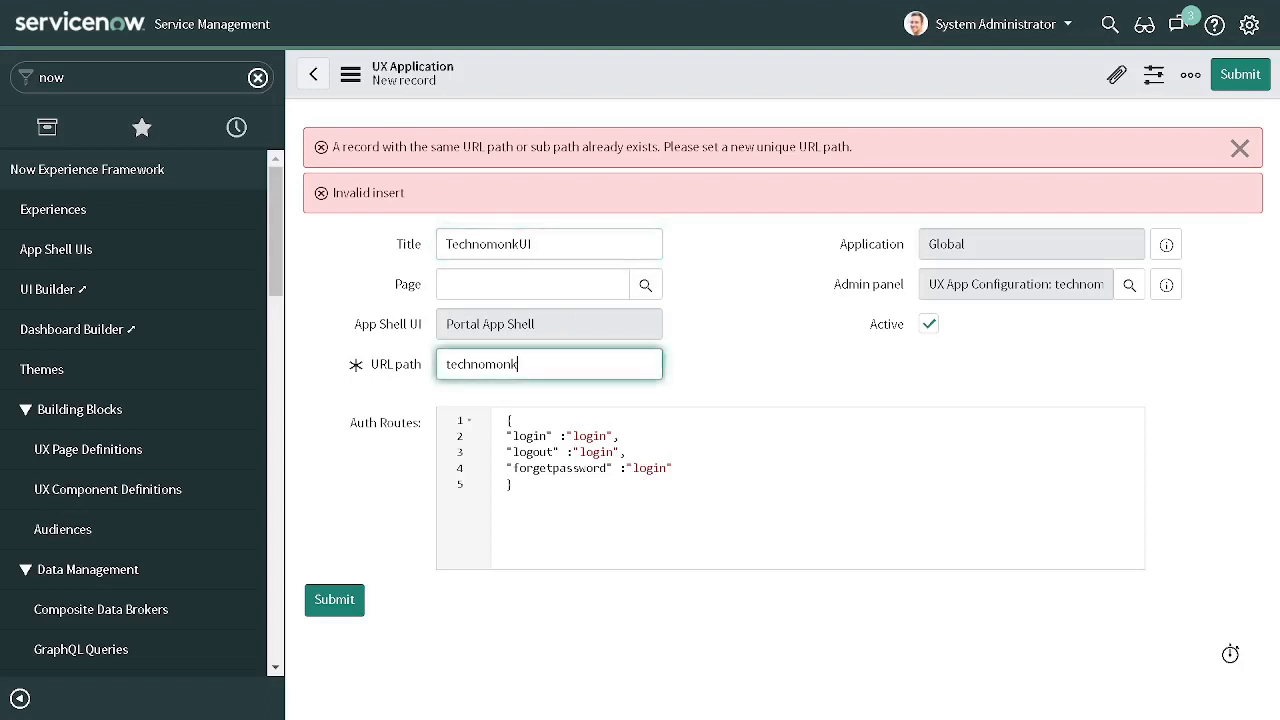
text(ui)
click(1236, 72)
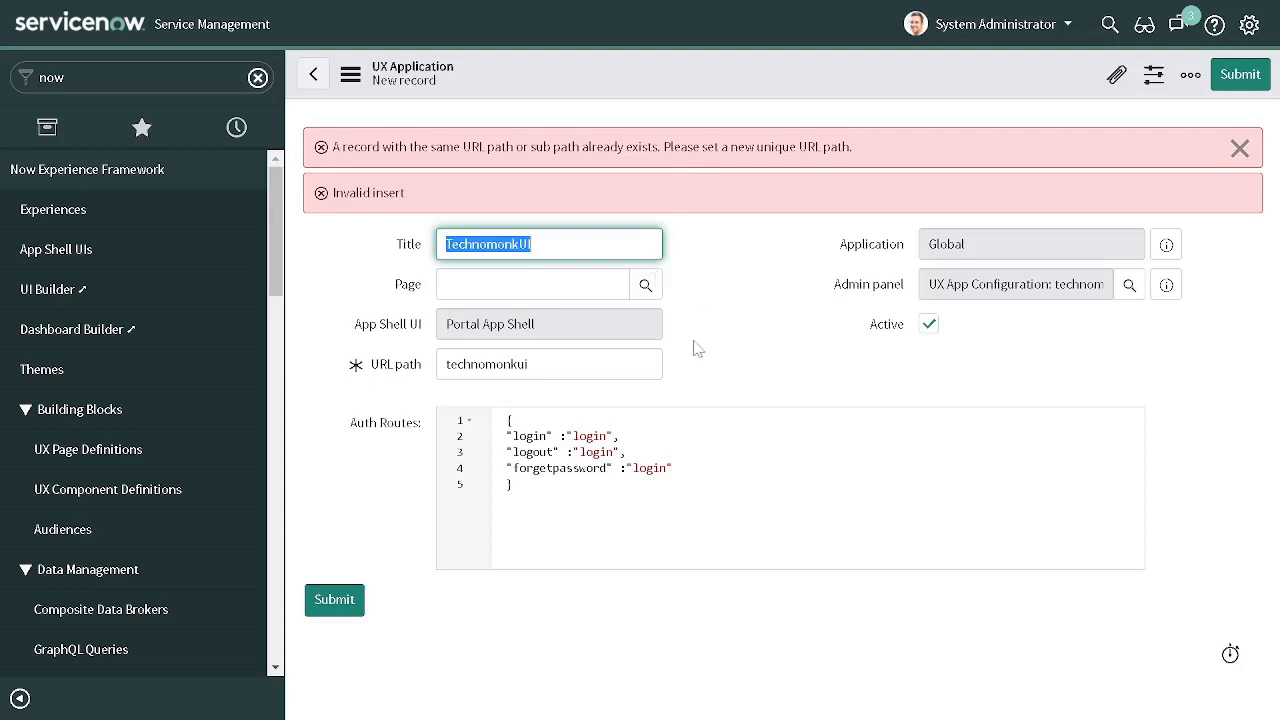
- Preview the admin panel's linked UX App Configuration and open its full record in a new browser tab
click(1167, 287)
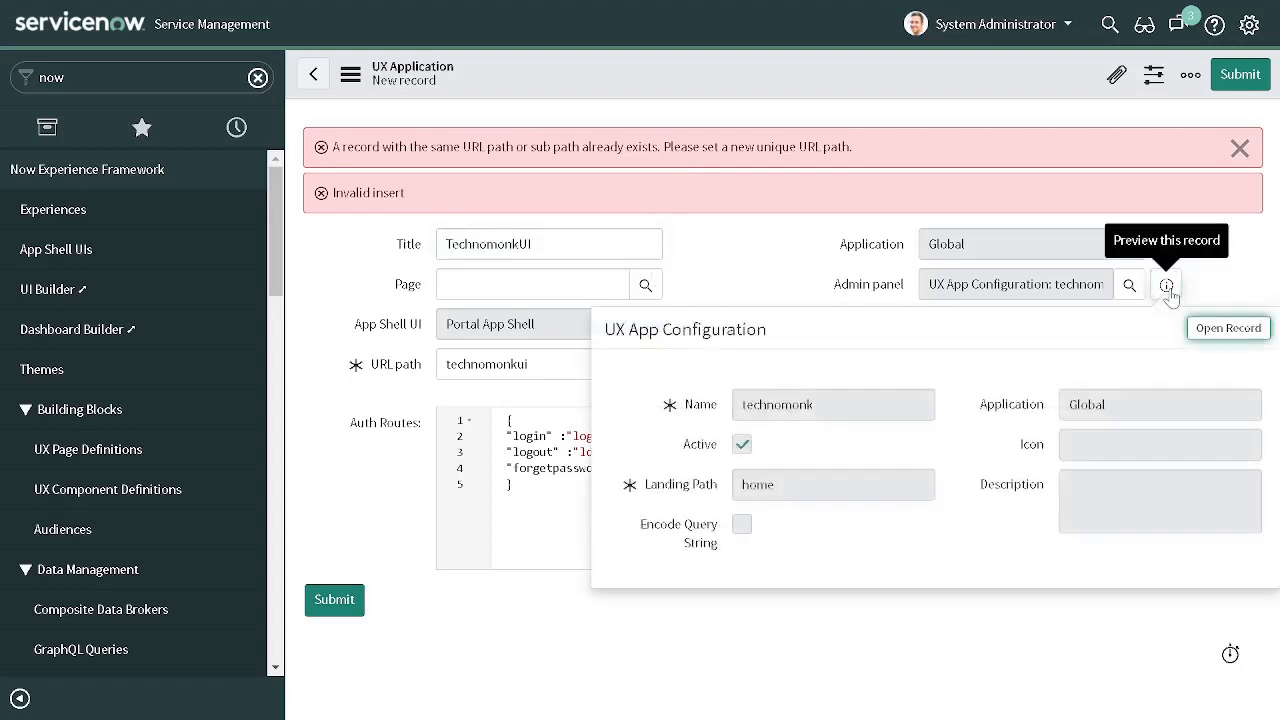
right_click(1228, 340)
click(1192, 343)
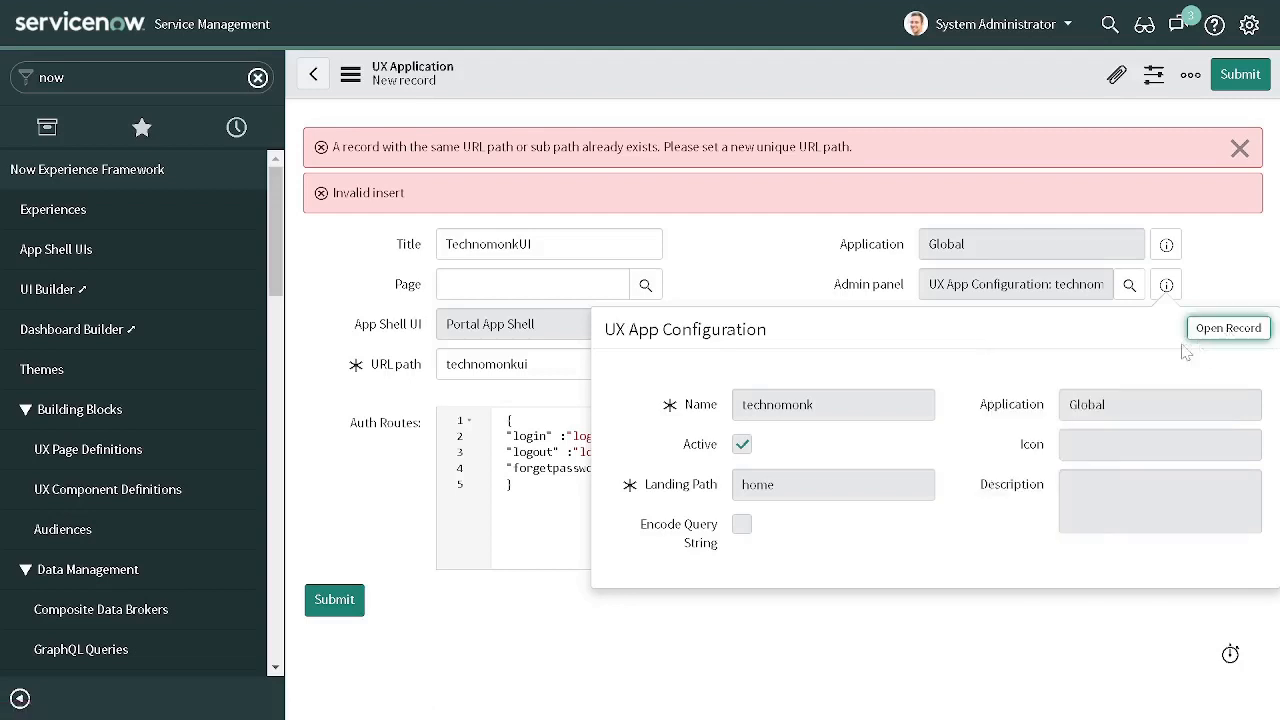
click(799, 252)
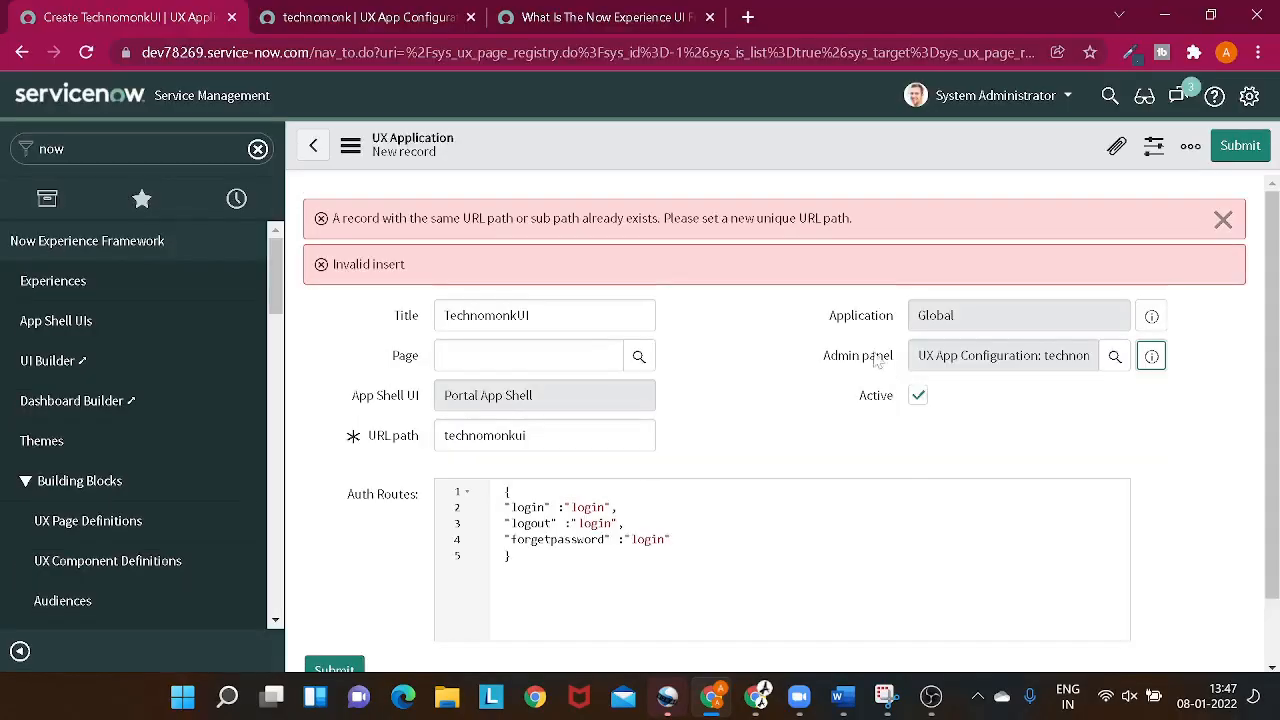
click(383, 16)
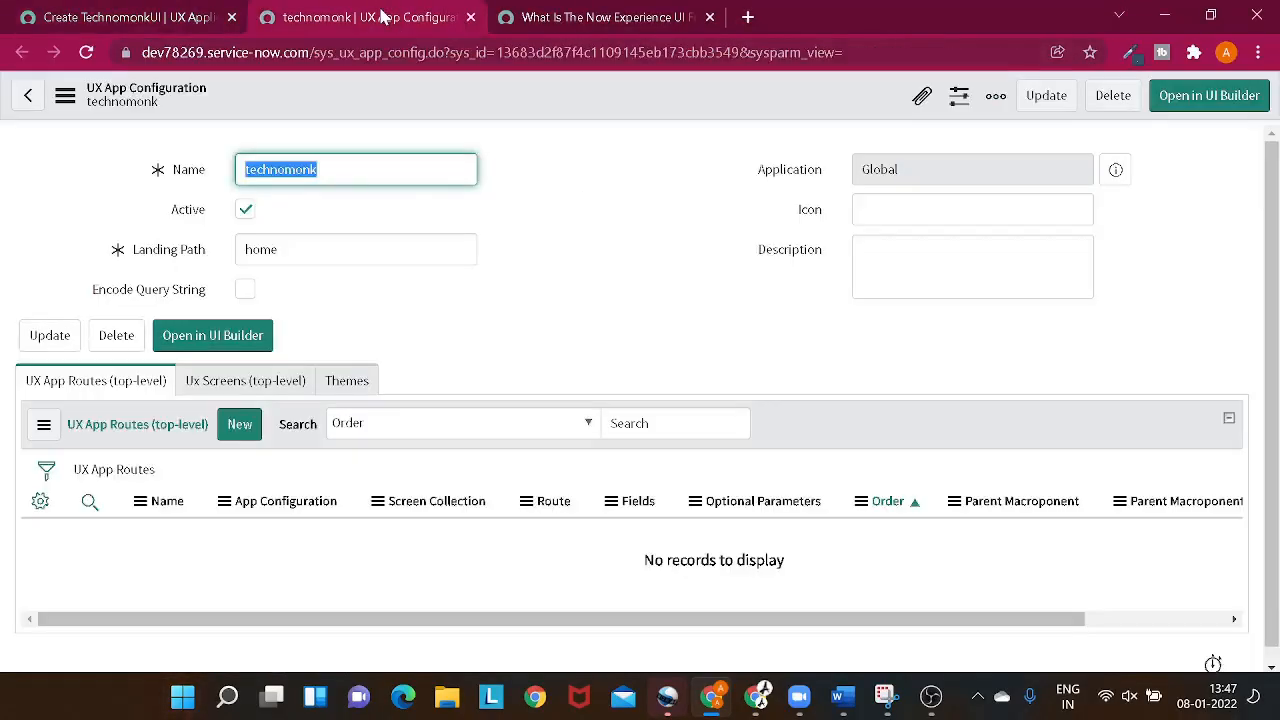
- Set the technomonk app configuration's landing path to login and update the record
drag(283, 250, 129, 268)
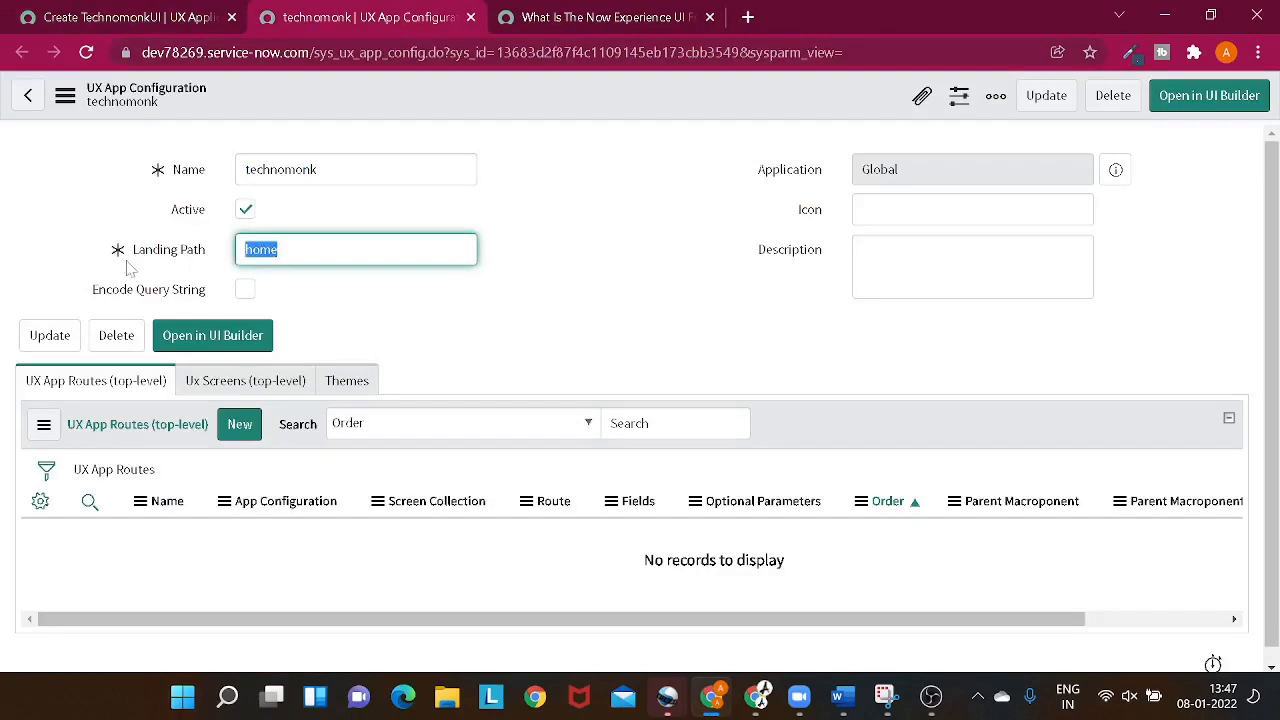
text(o)
key(BackSpace)
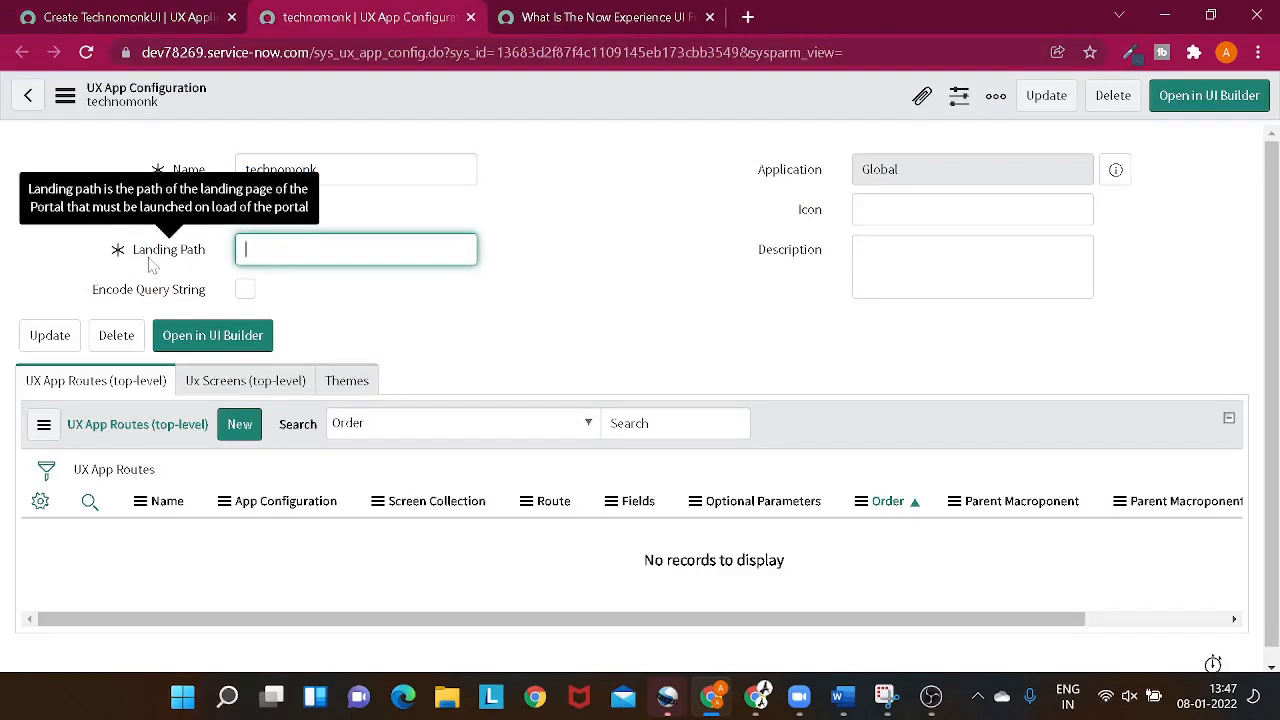
text(login)
click(1046, 97)
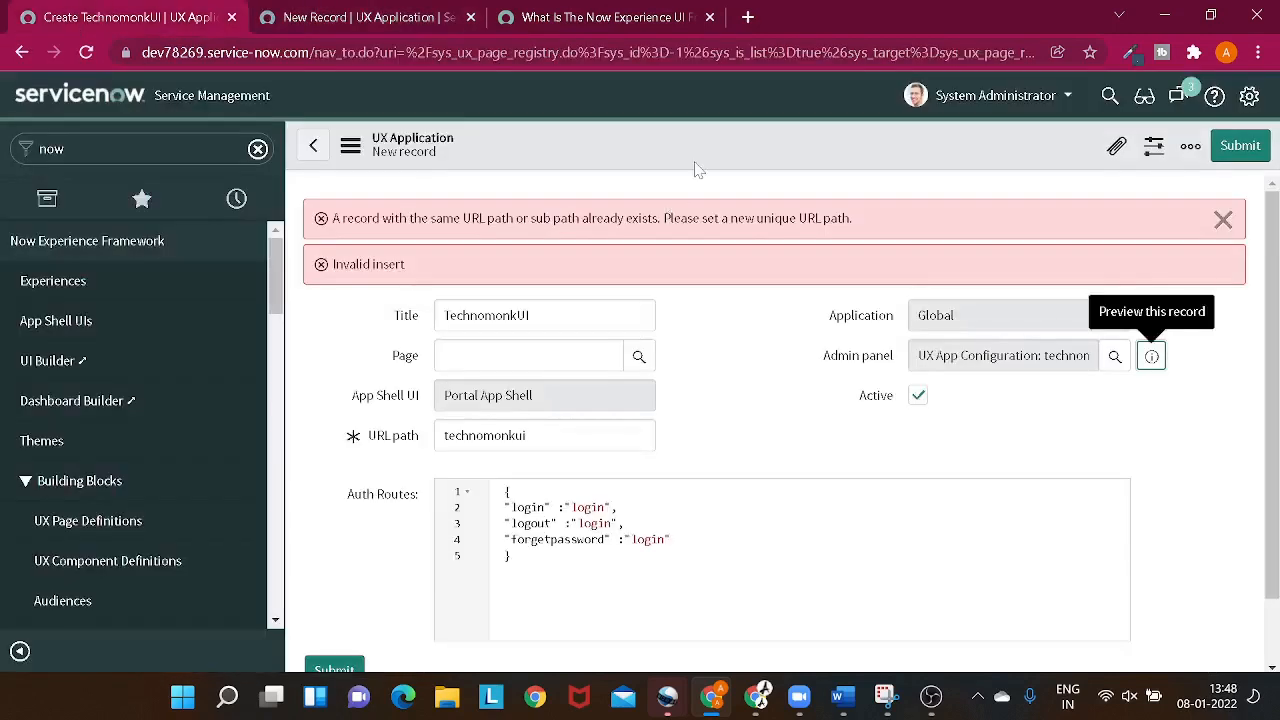
- Return to the TechnomonkUI application record, change its URL path to thetechnomonk and save it
right_click(698, 170)
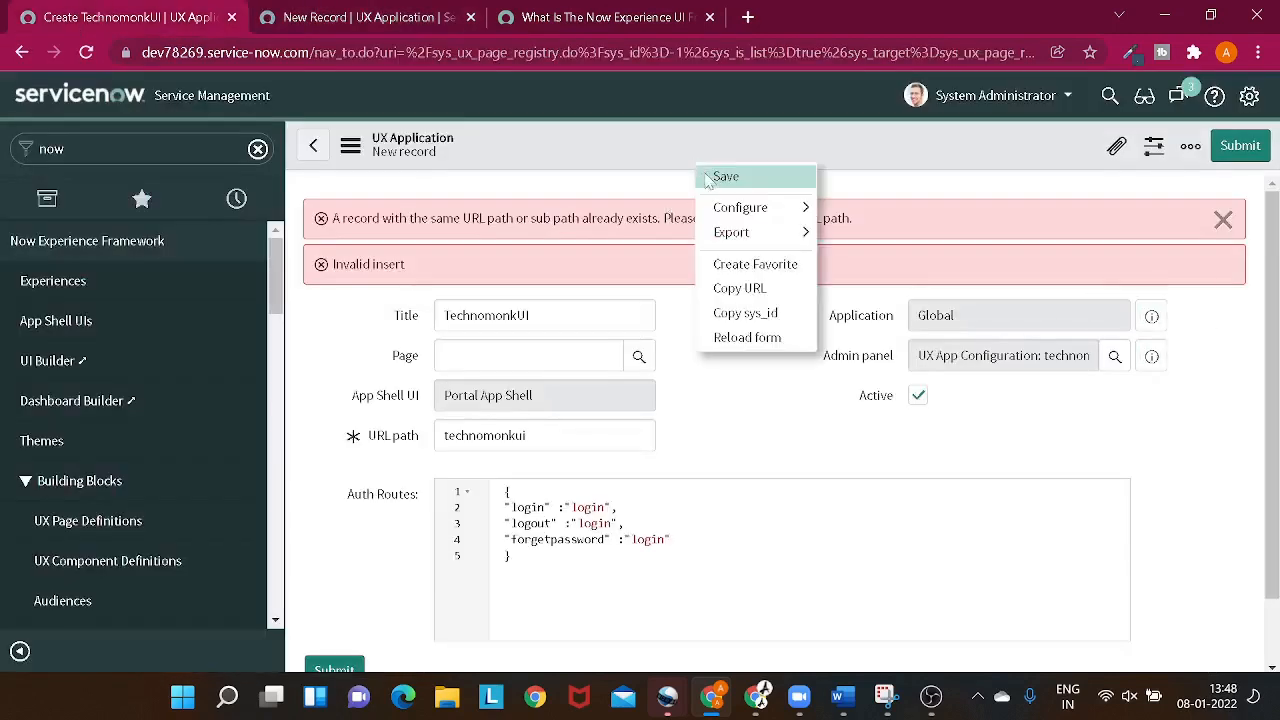
click(706, 183)
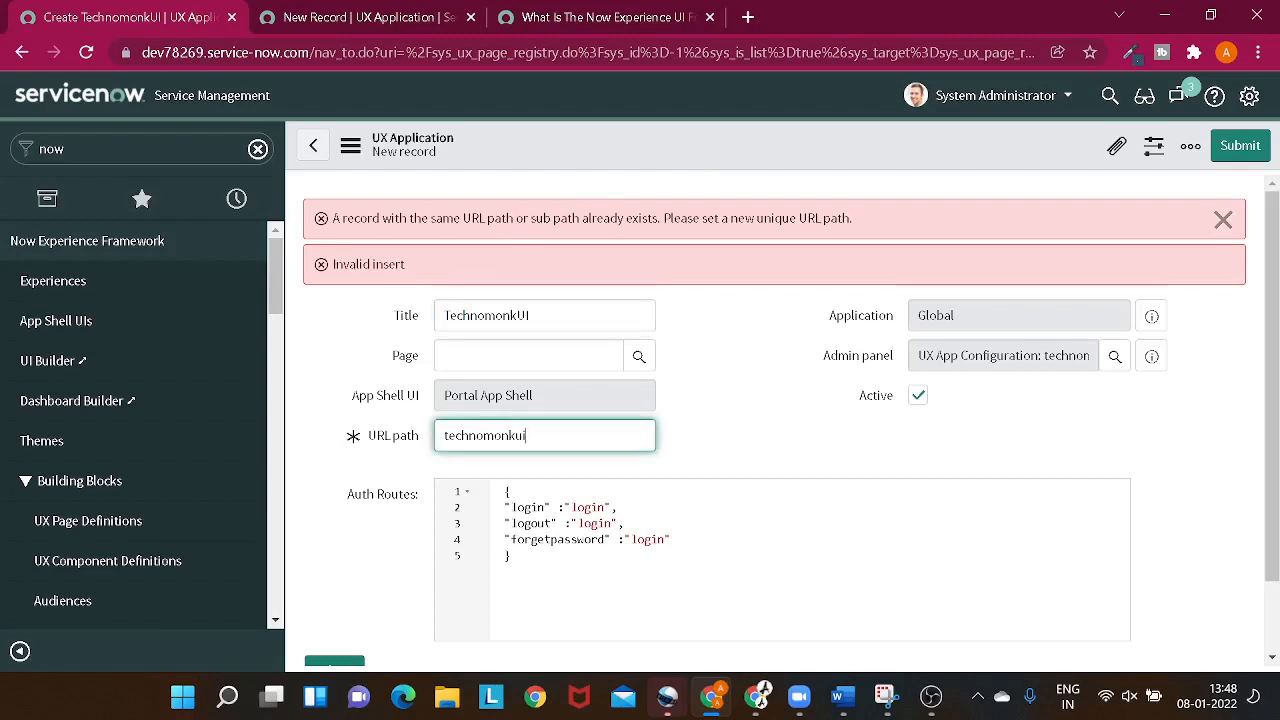
drag(526, 435, 432, 443)
key(BackSpace)
text(thetechnomonk)
right_click(679, 153)
click(684, 155)
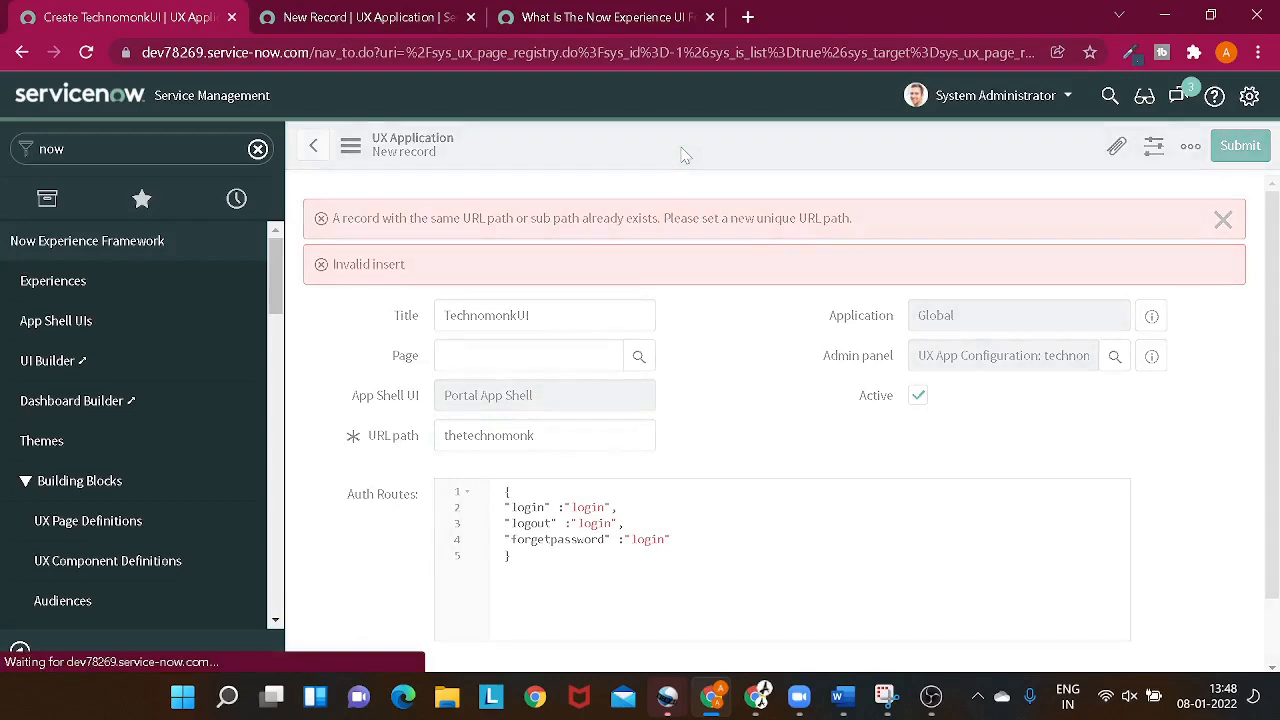
- Open the admin panel's linked UX App Configuration record in UI Builder and close the leftover browser tabs
scroll(716, 330, down, 3)
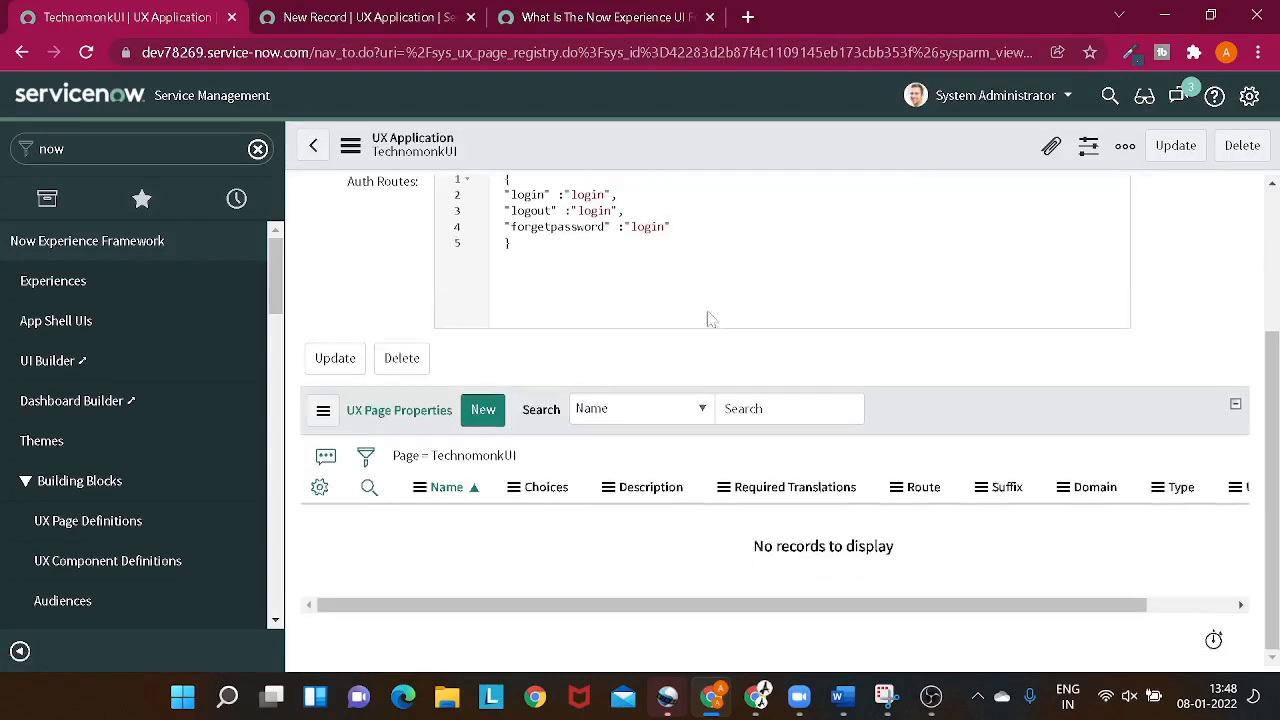
scroll(911, 443, up, 1)
scroll(911, 443, up, 1)
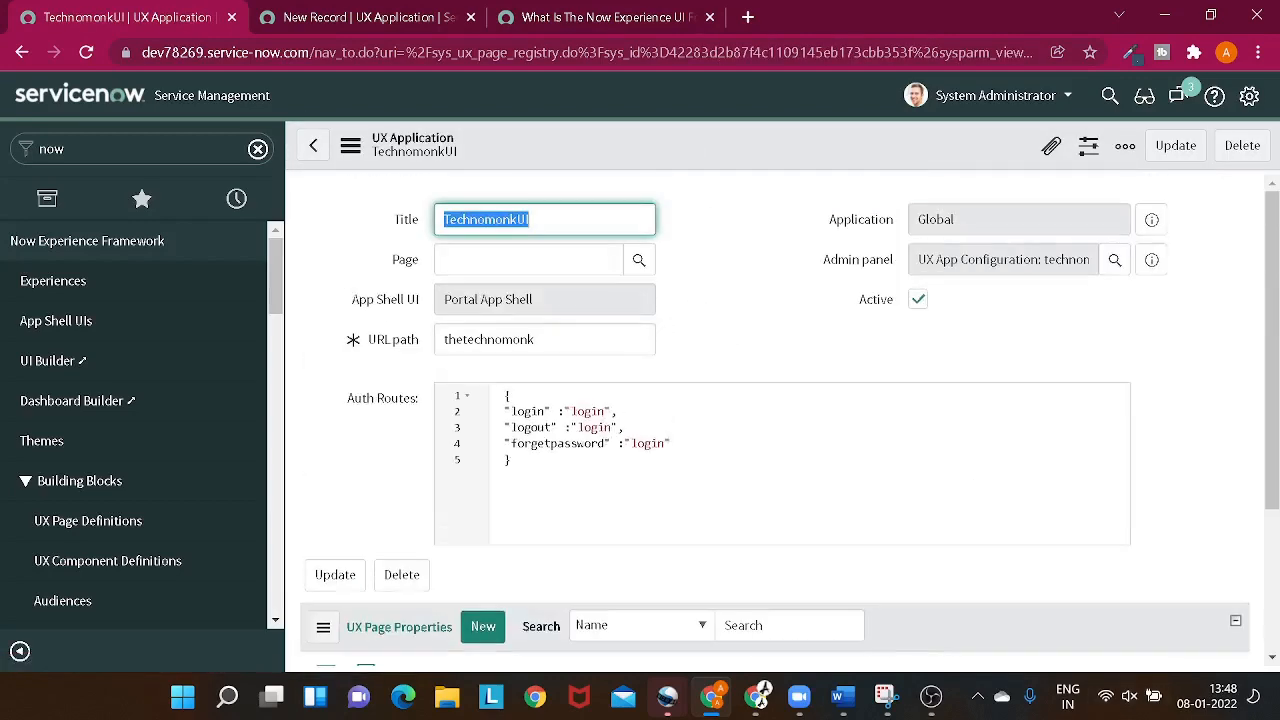
click(1152, 261)
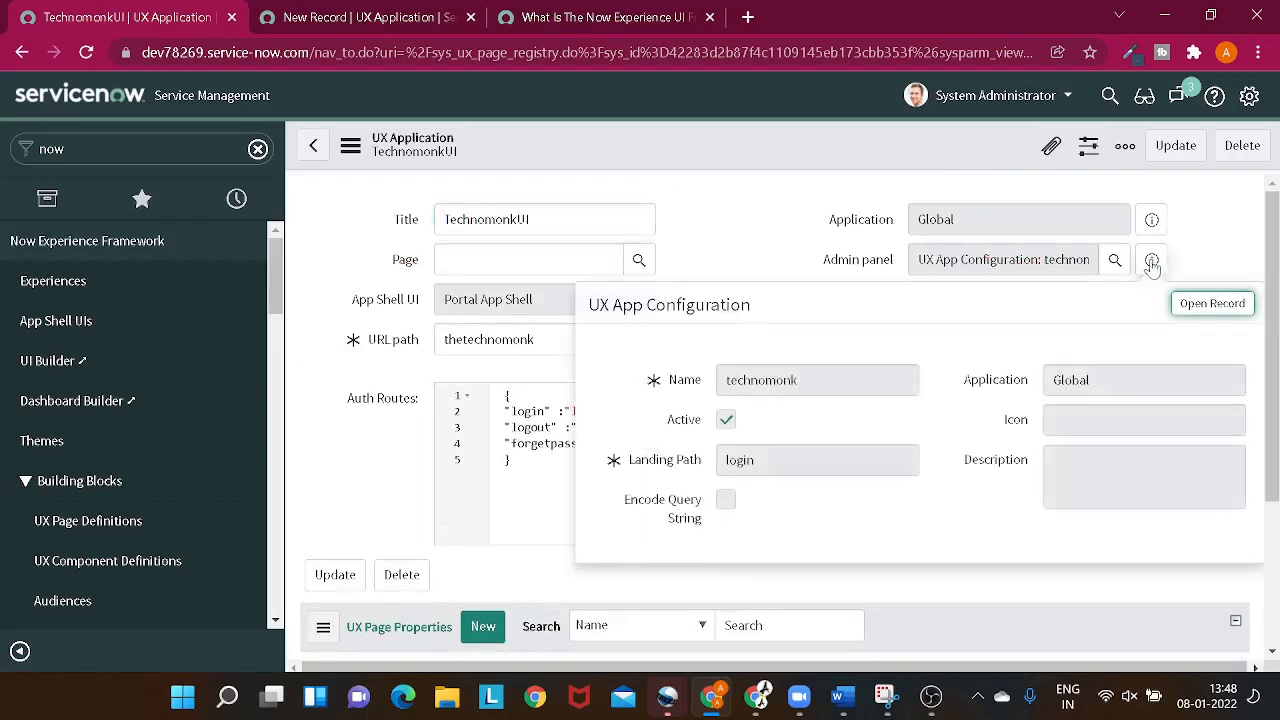
click(1212, 303)
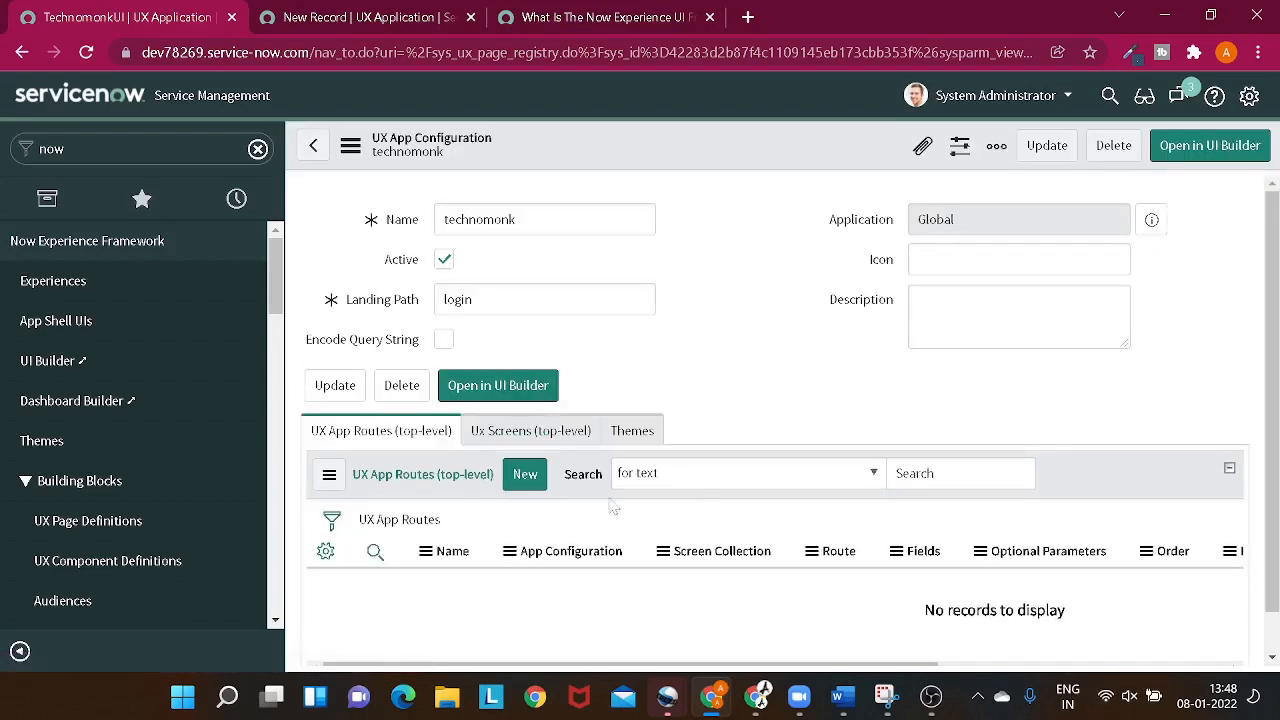
click(510, 395)
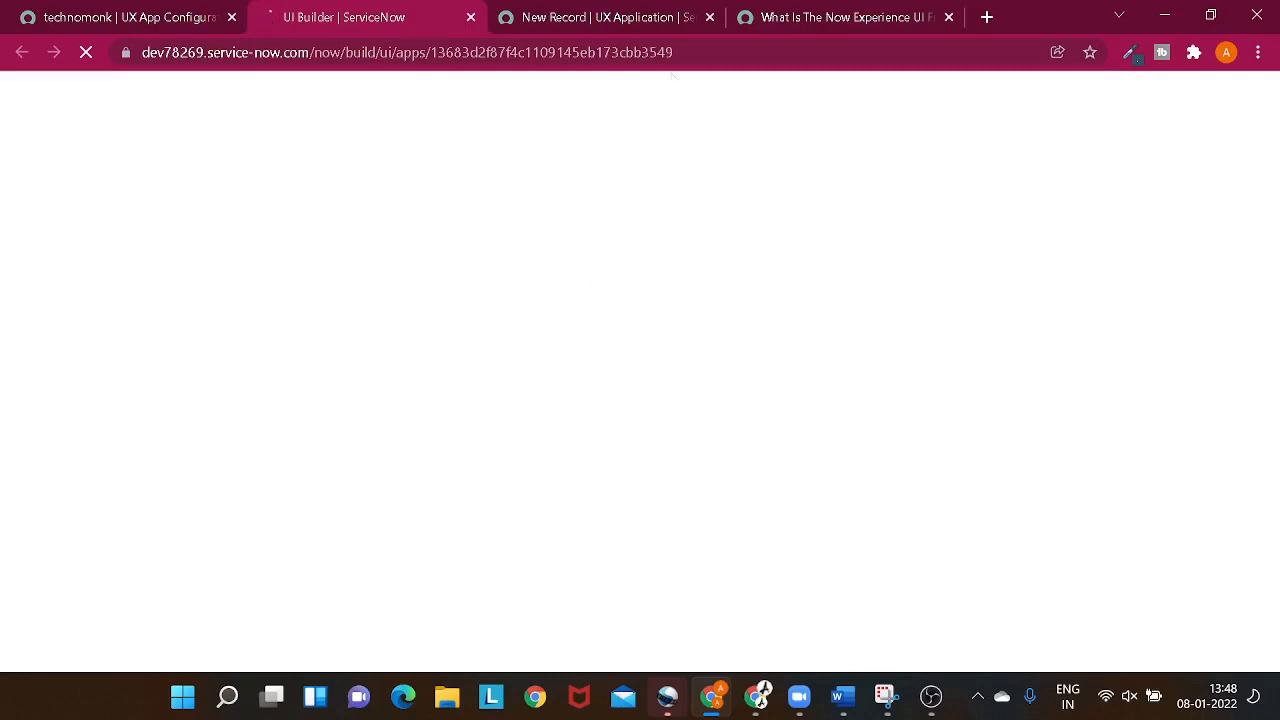
click(710, 17)
click(710, 17)
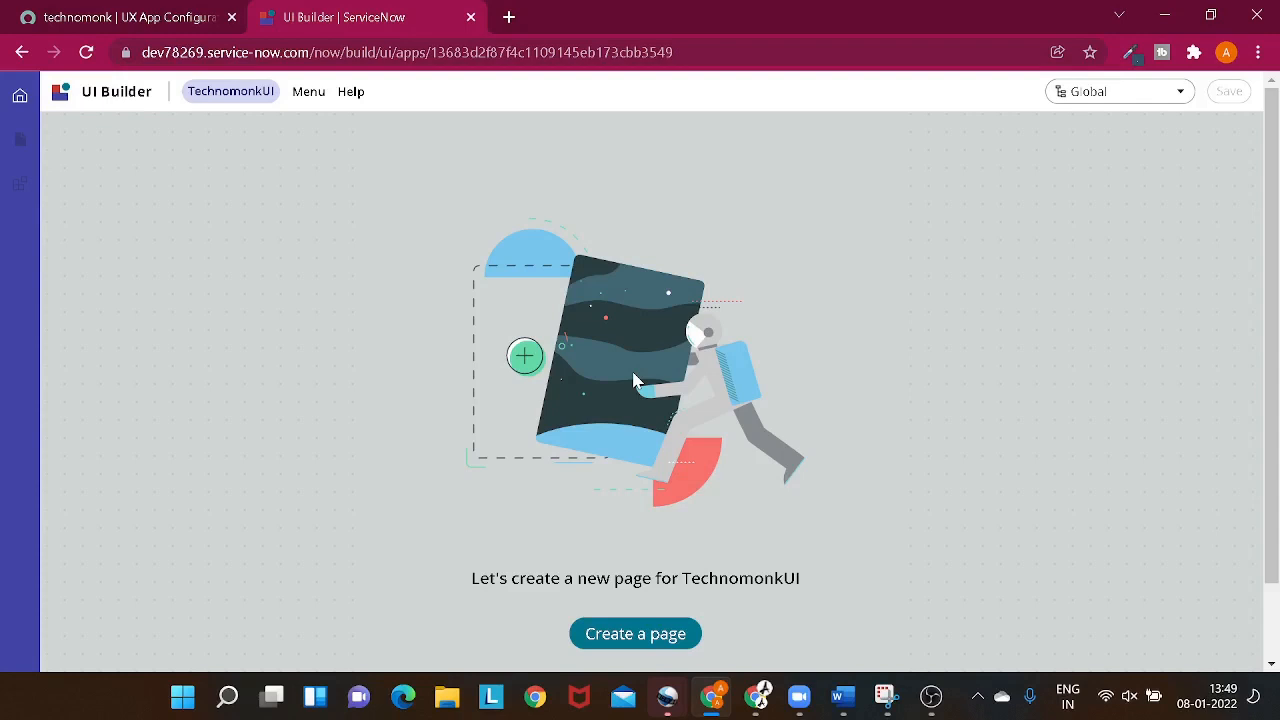
- Start a new page for TechnomonkUI and name it Login
scroll(680, 413, down, 1)
click(645, 553)
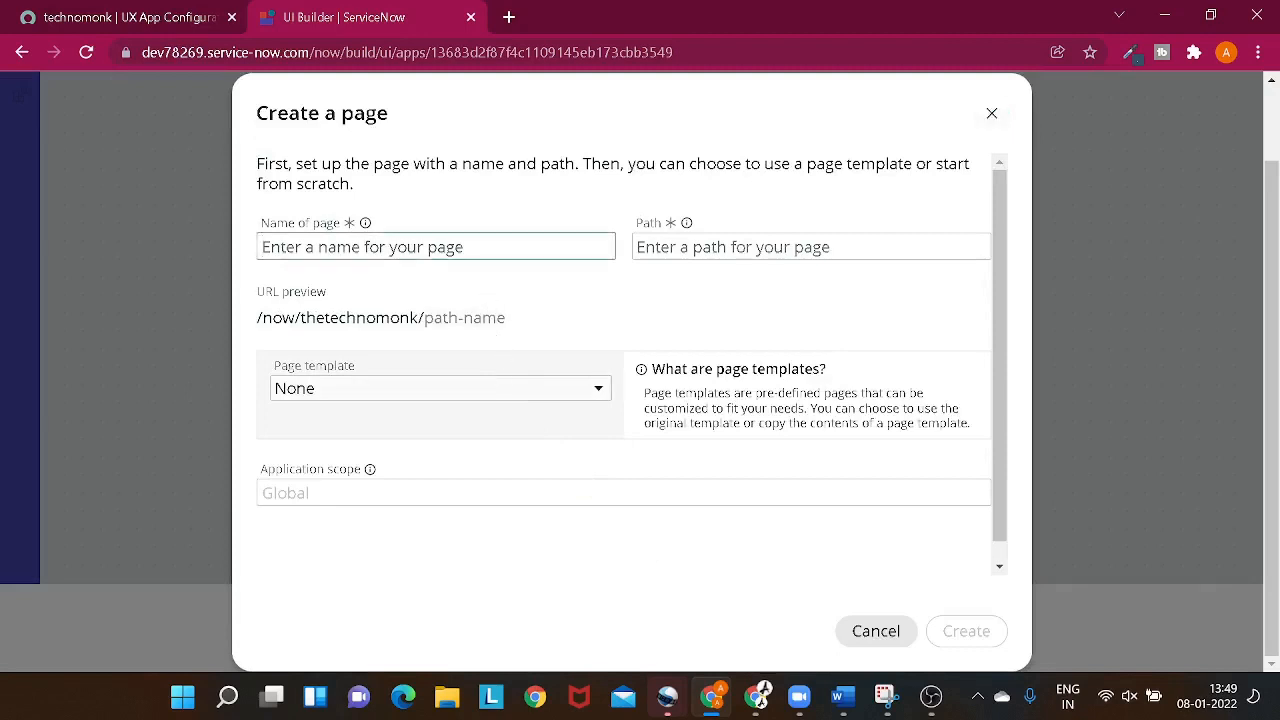
text(logi)
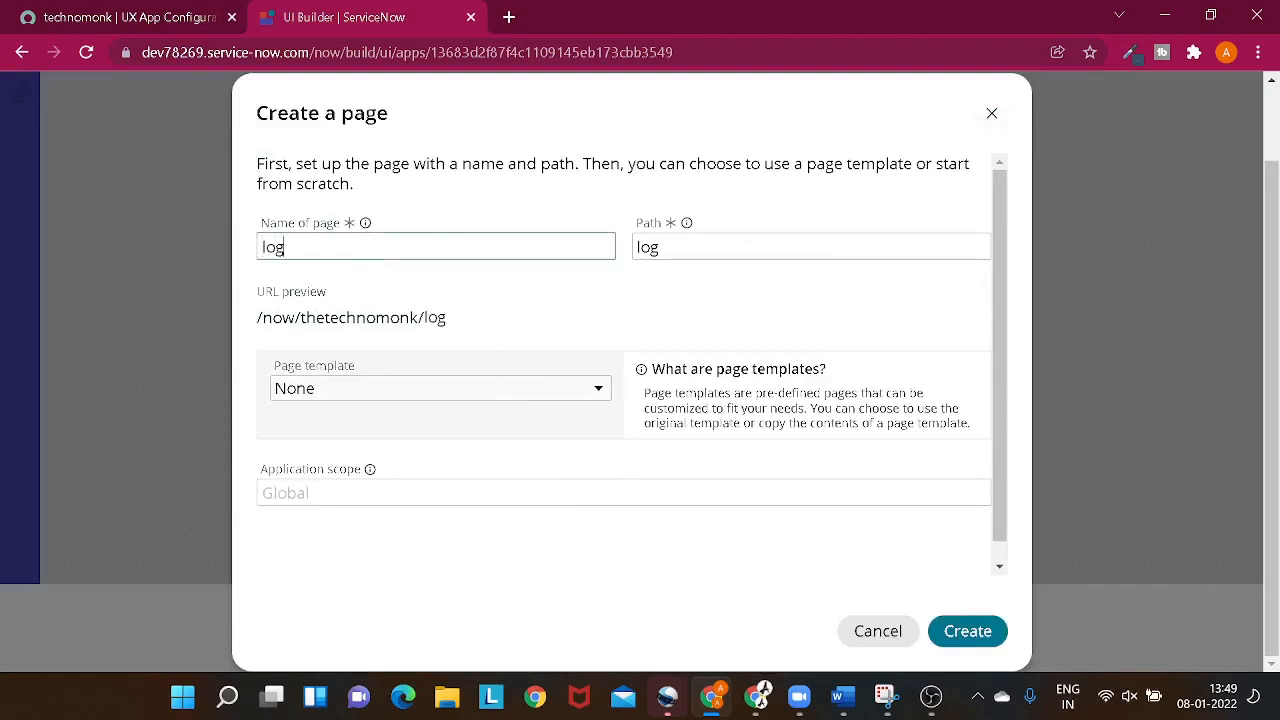
key(BackSpace)
key(BackSpace)
key(BackSpace)
key(BackSpace)
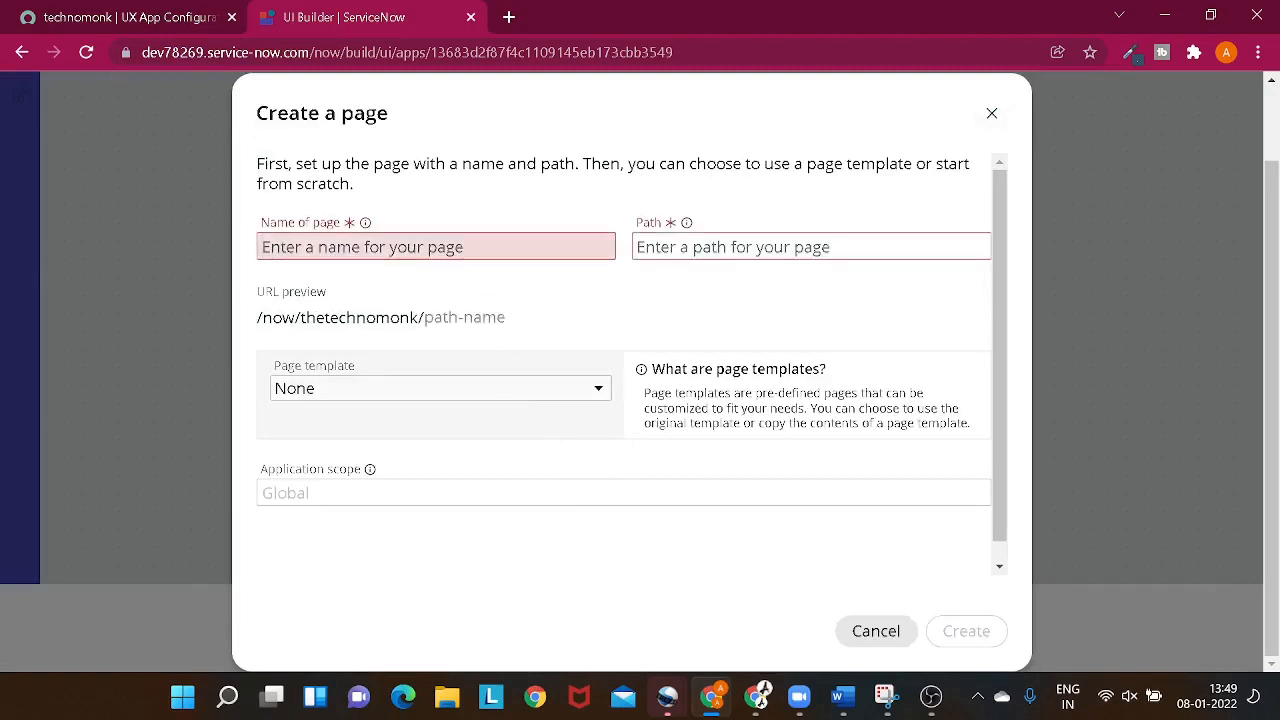
text(Login)
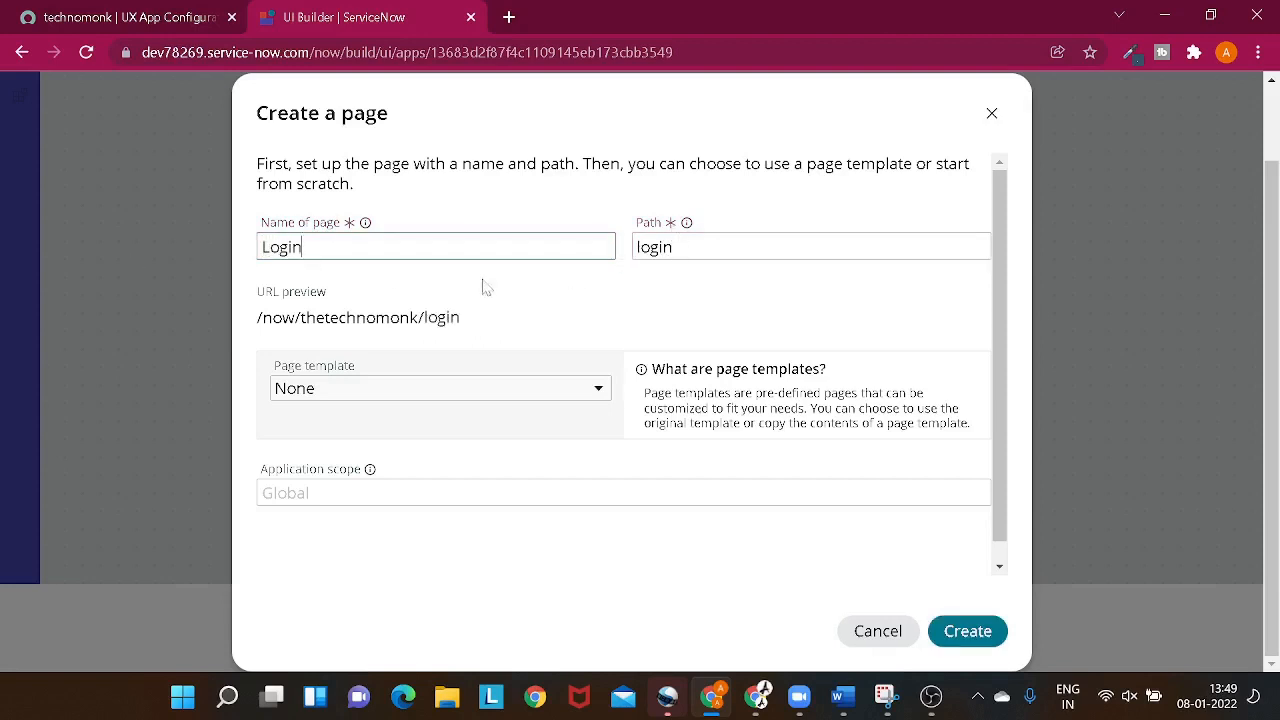
- Create the page with the path login and no page template
key(Tab)
key(ctrl+a)
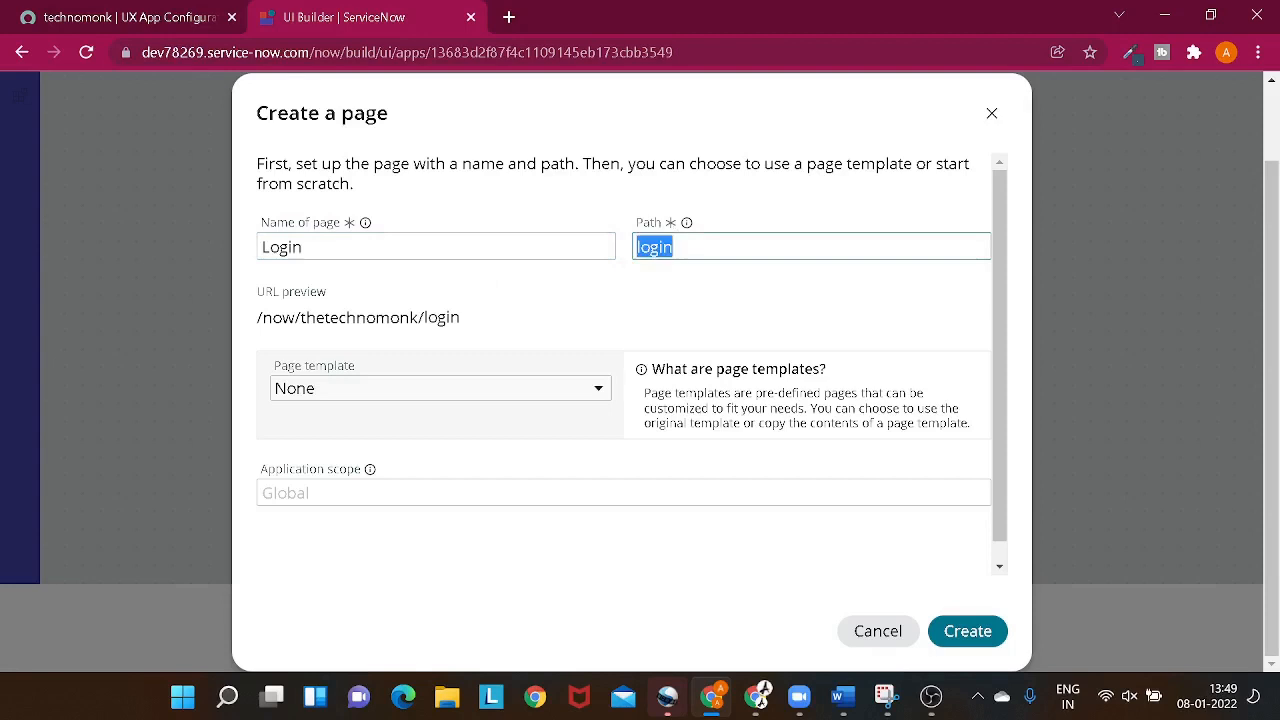
click(586, 312)
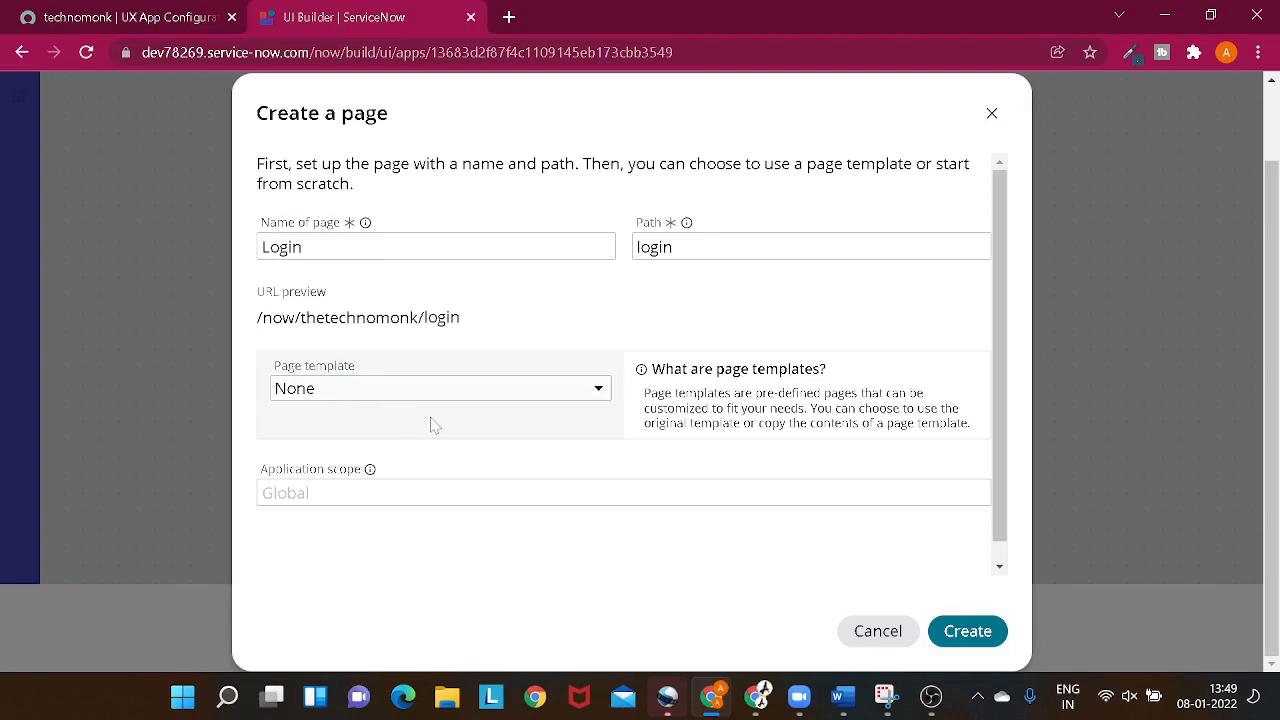
scroll(648, 474, down, 1)
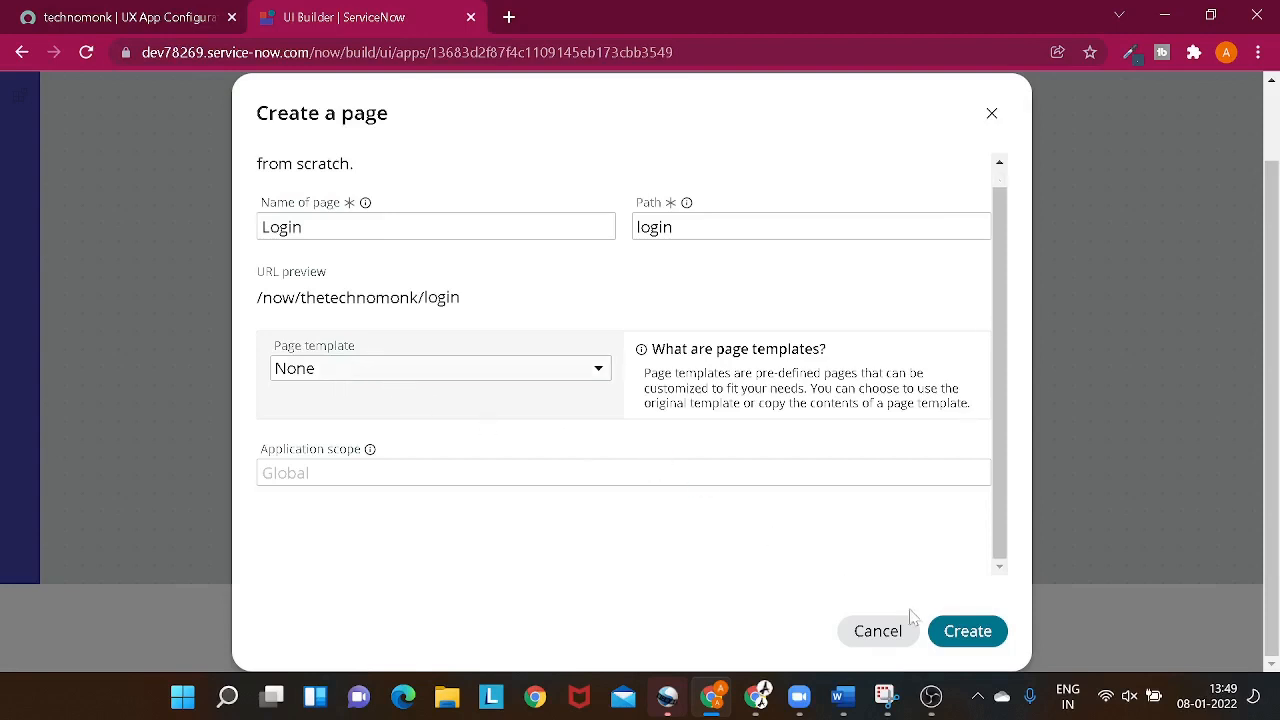
click(988, 638)
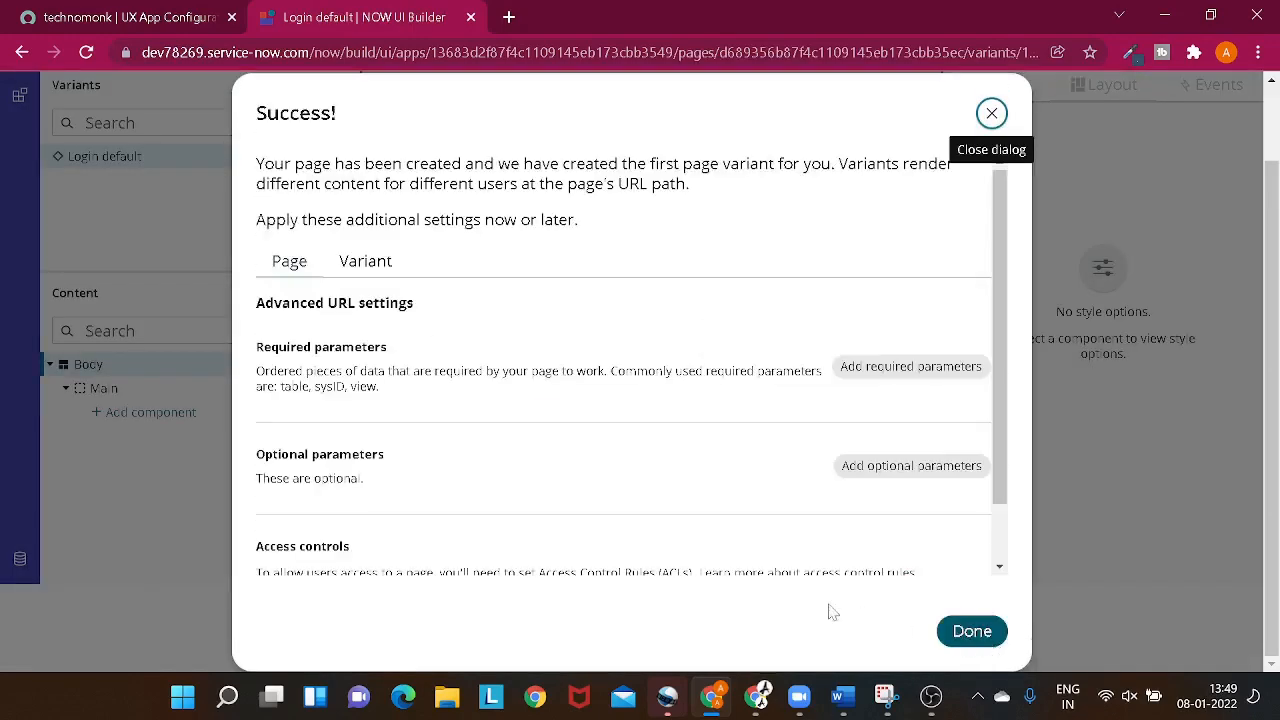
- Review the new page's URL settings and its variant's audience, condition and access control settings, and finish the page setup
scroll(483, 366, down, 2)
scroll(457, 290, up, 3)
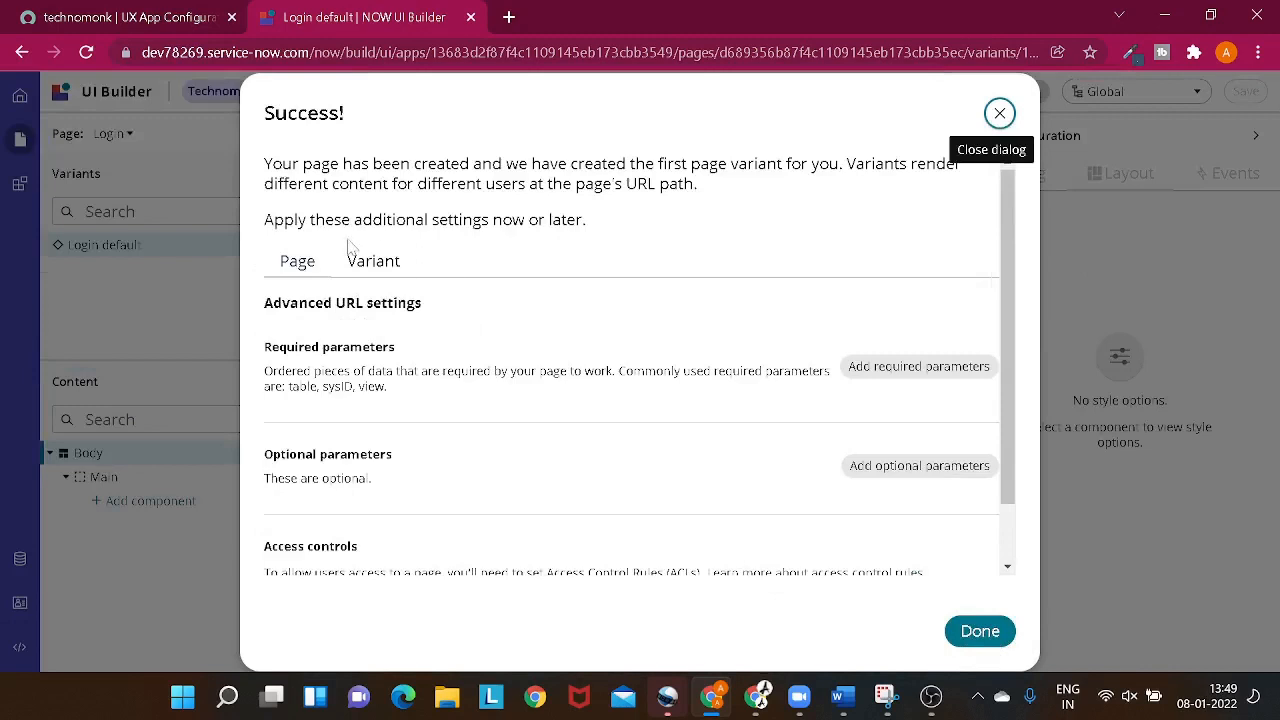
click(408, 262)
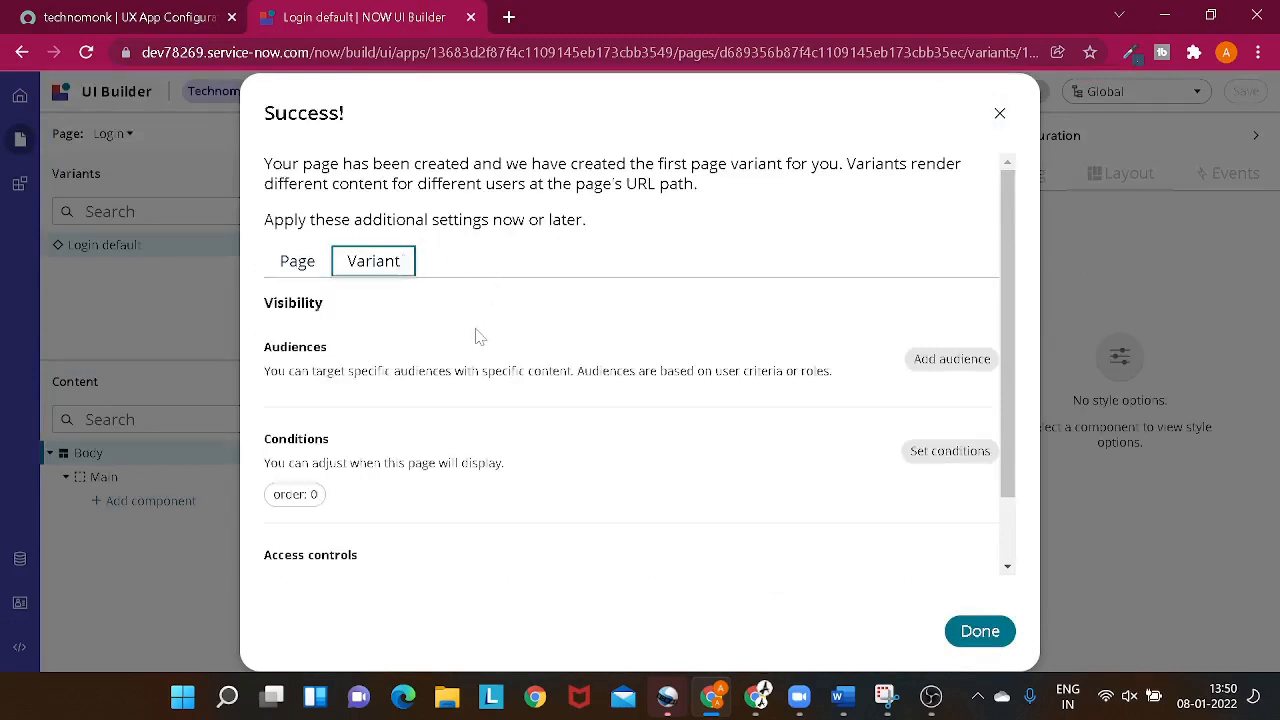
scroll(458, 337, down, 1)
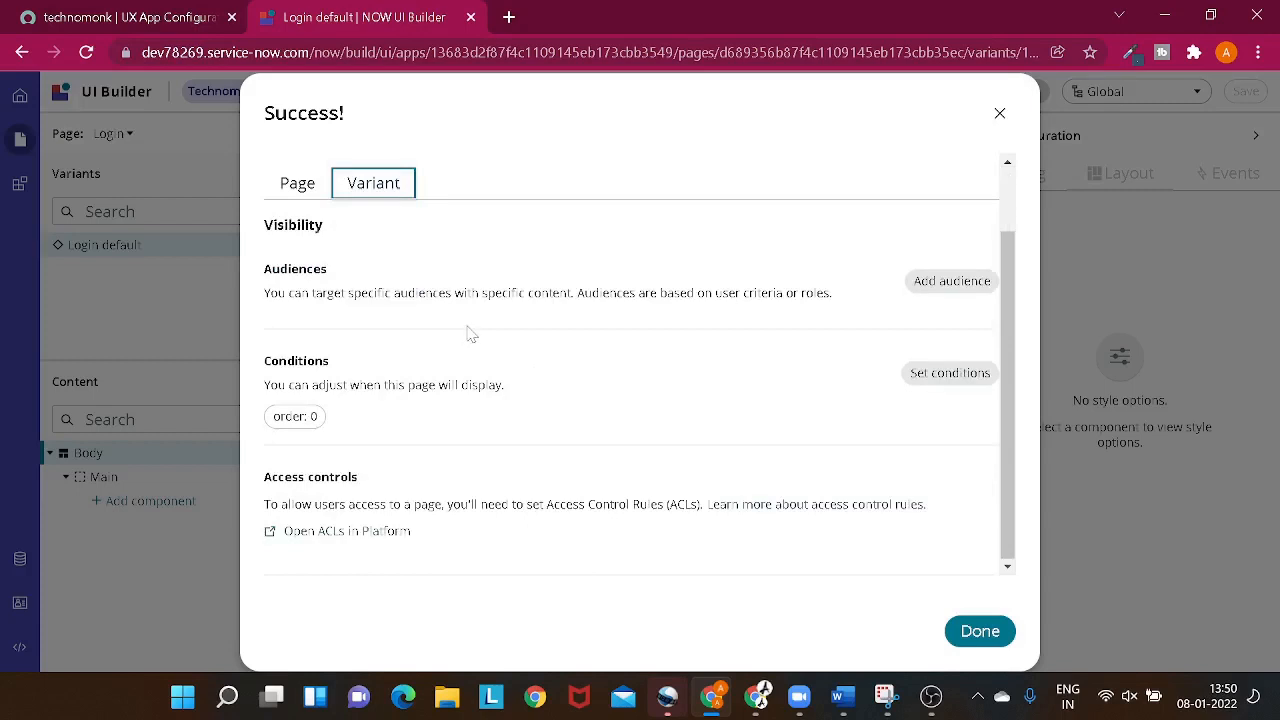
scroll(472, 334, up, 1)
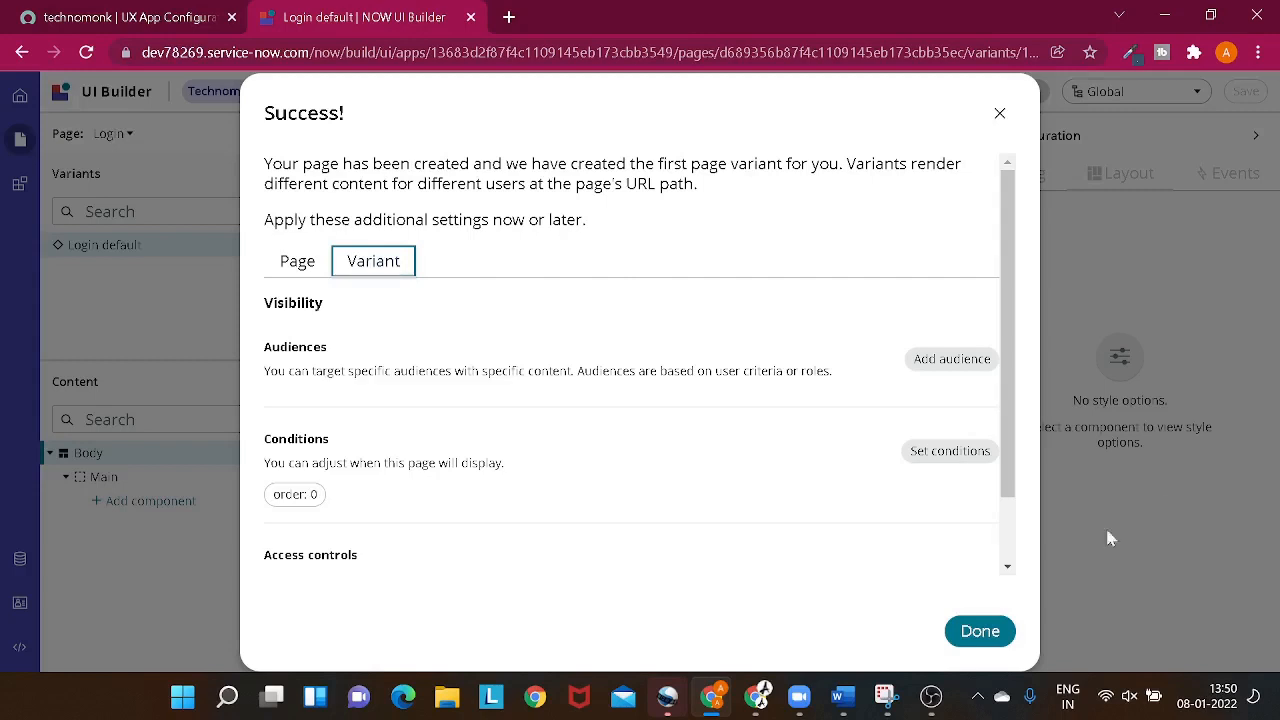
scroll(960, 520, down, 2)
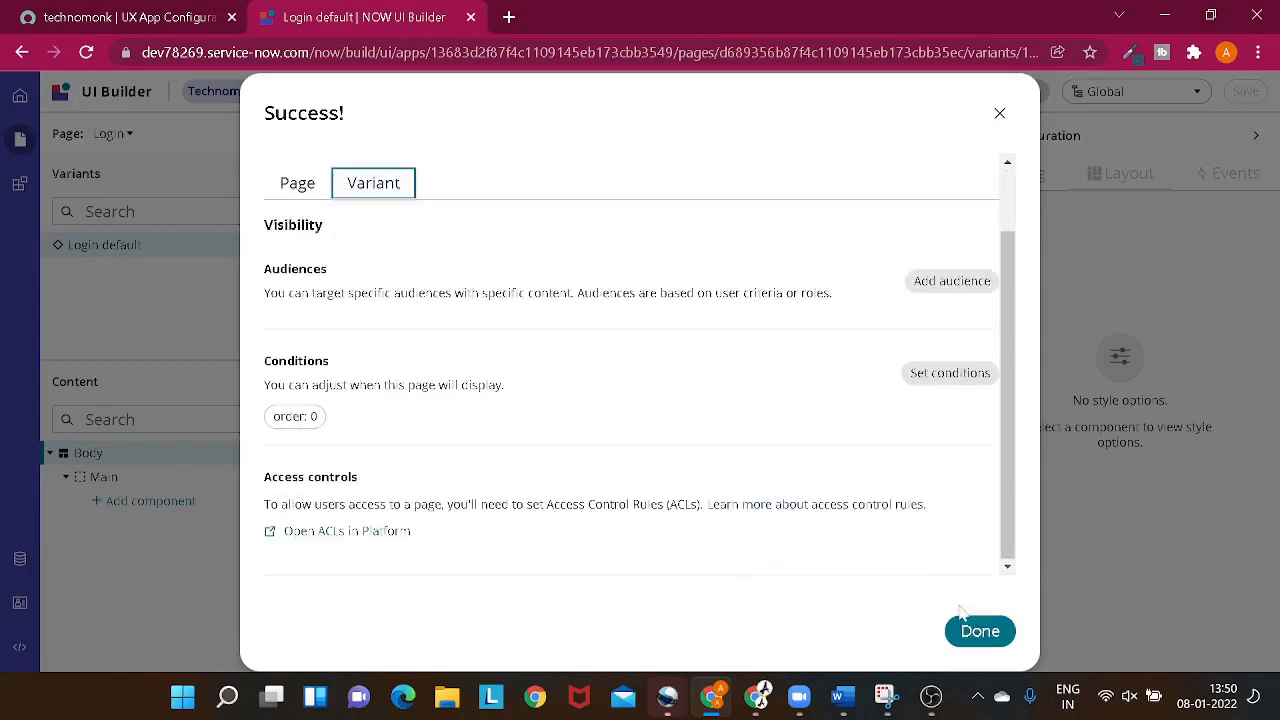
click(993, 632)
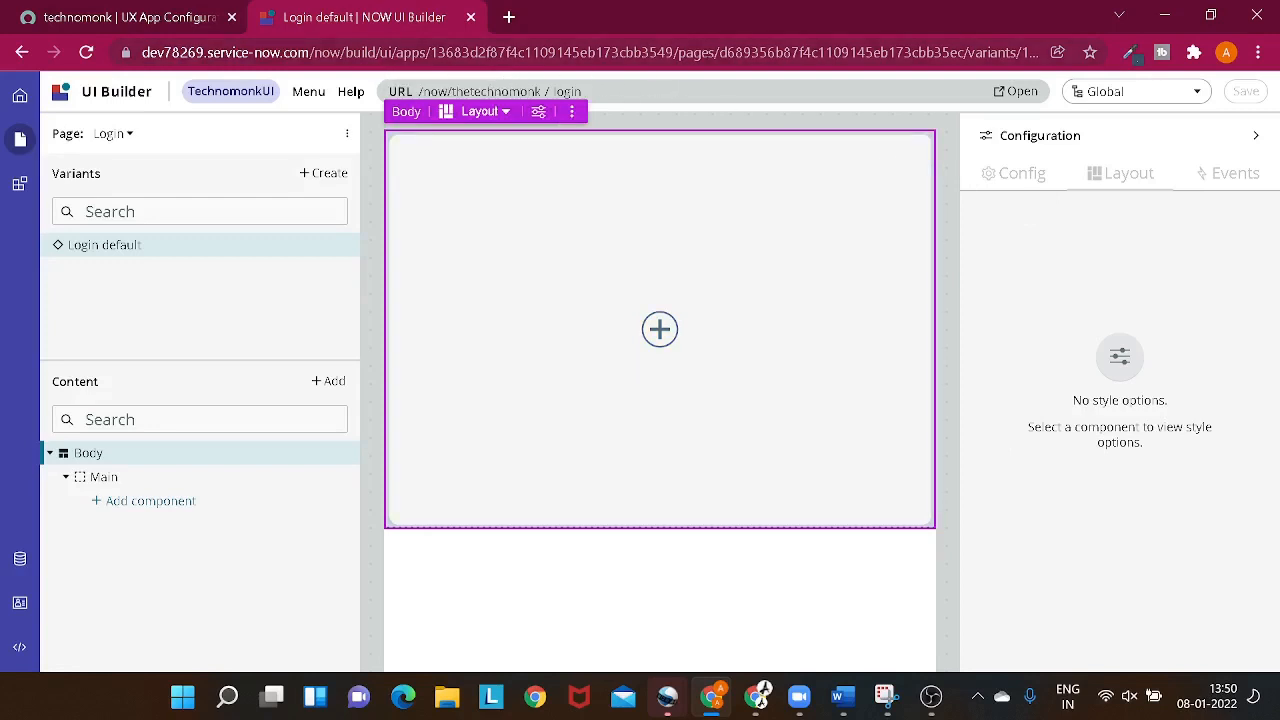
- Open the Login page at its /now/thetechnomonk/login URL in a new browser tab and return to UI Builder
double_click(435, 91)
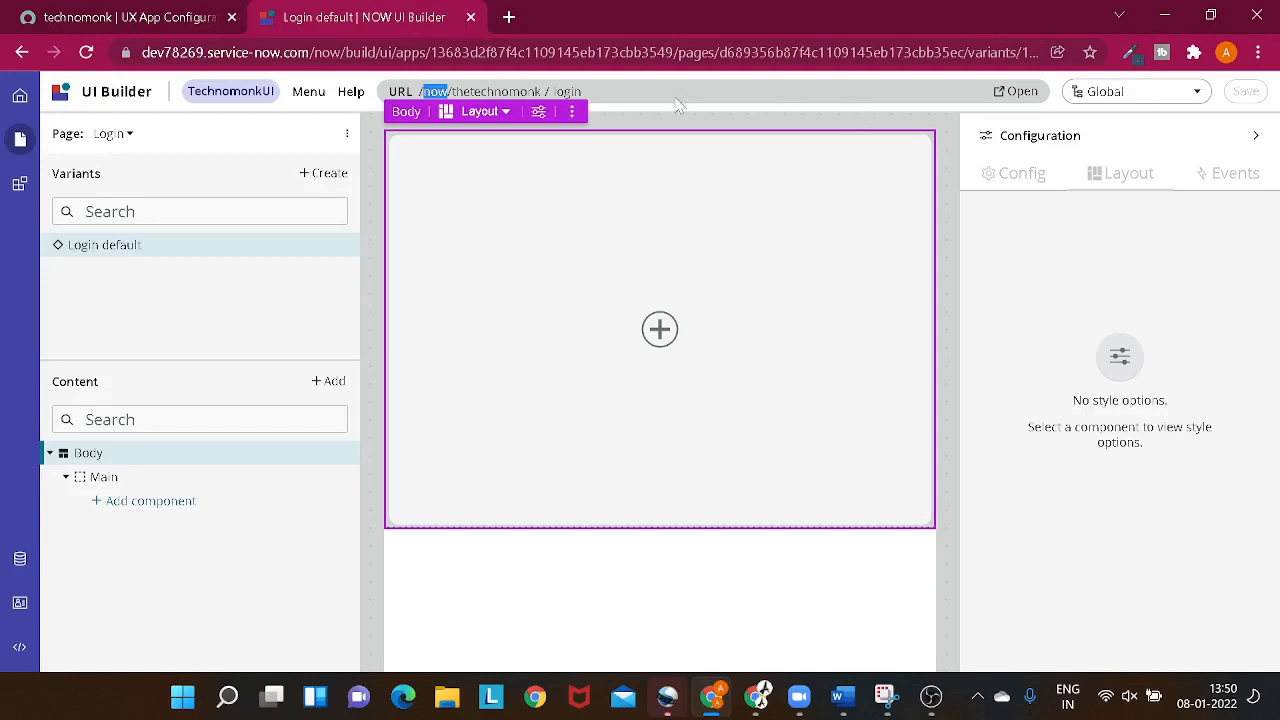
click(1013, 91)
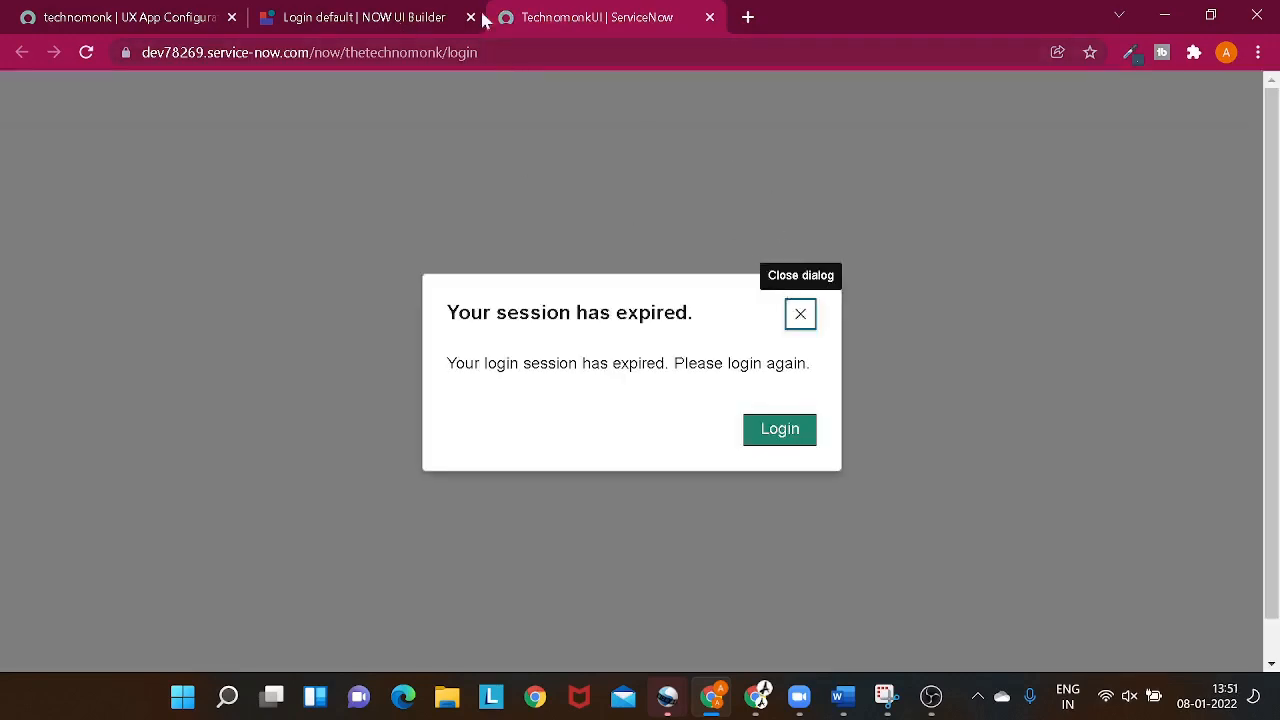
click(417, 14)
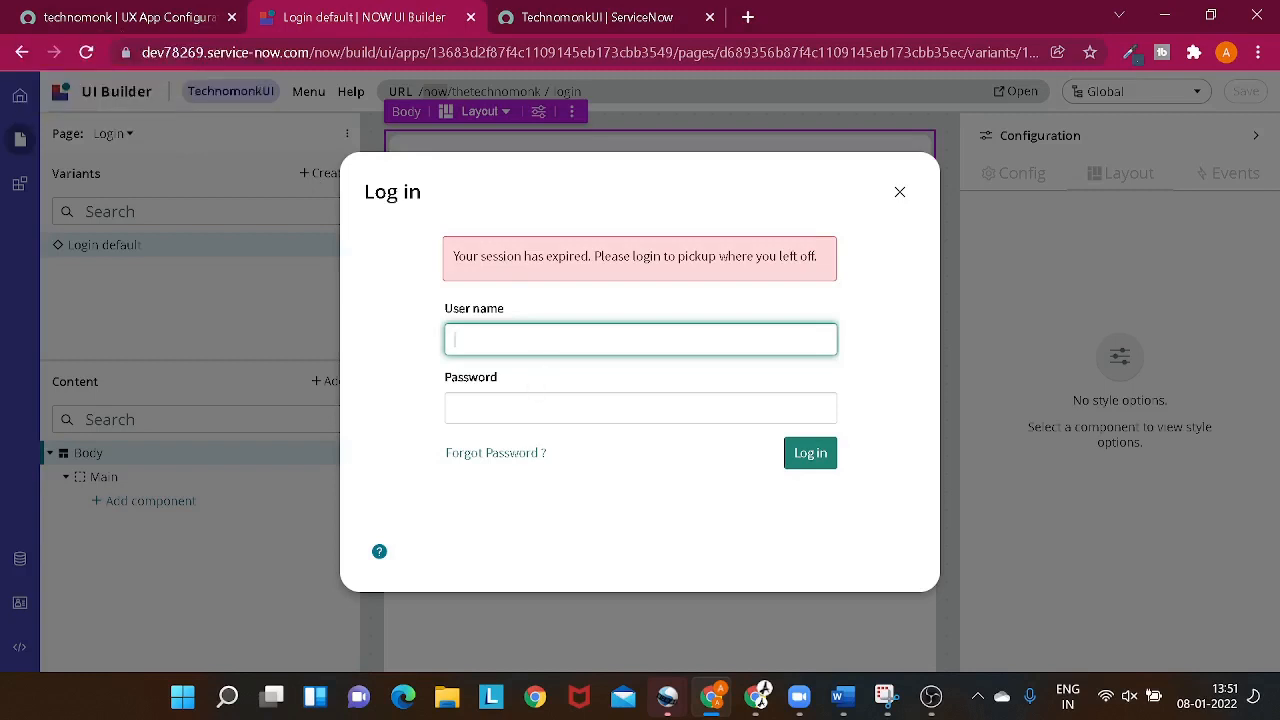
- Try to log back in to the expired session with the user name admin and the account password
text(admin)
key(Tab)
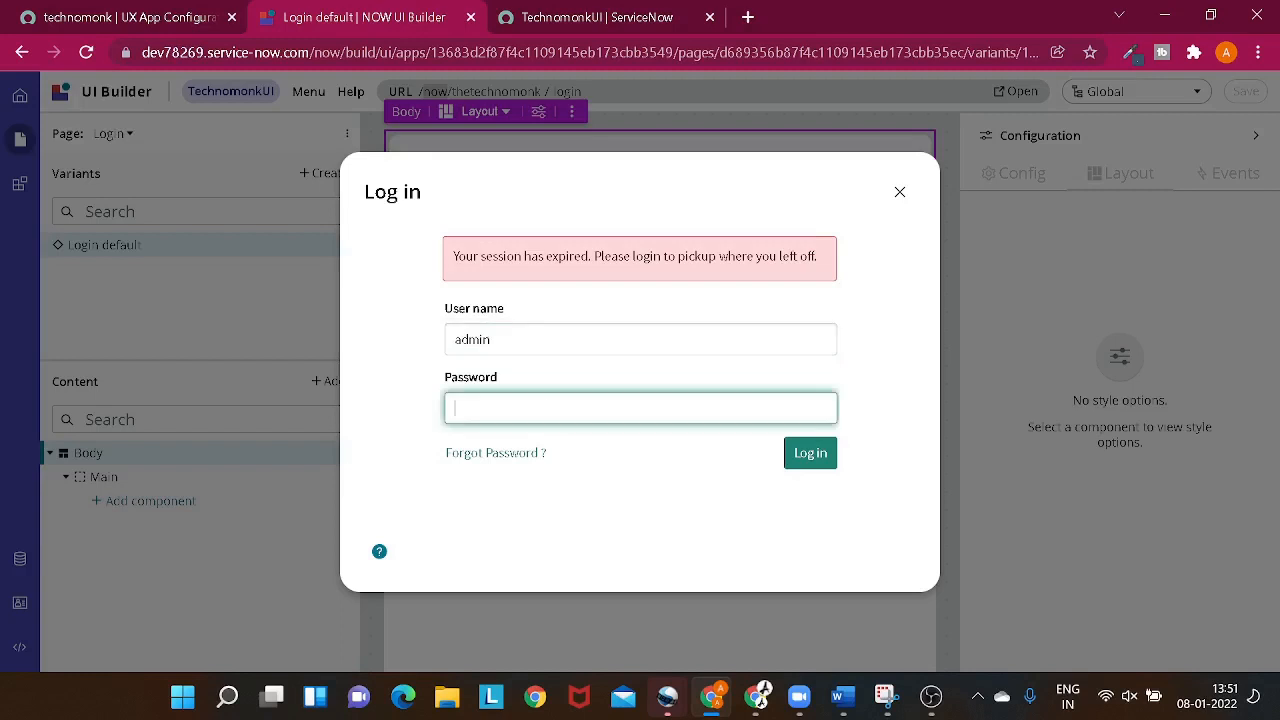
text(•••••)
key(Return)
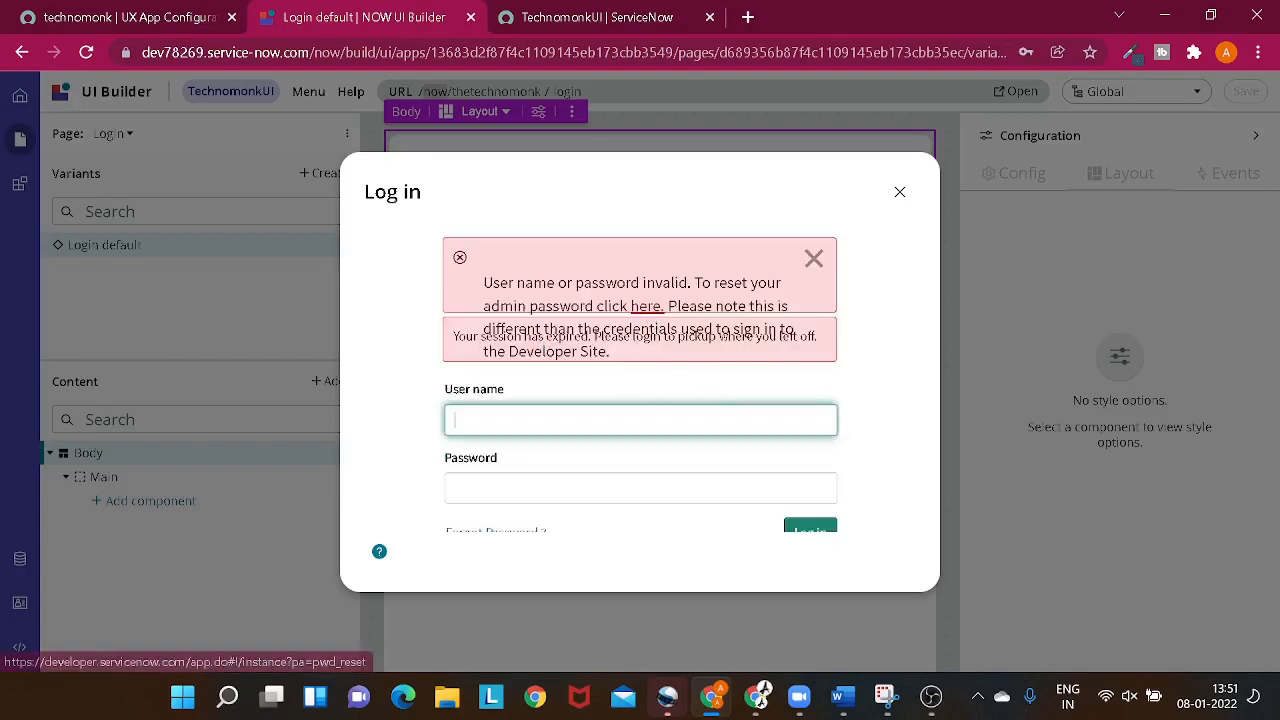
- Open the ServiceNow Developer site through the admin password reset link in the login error
click(642, 312)
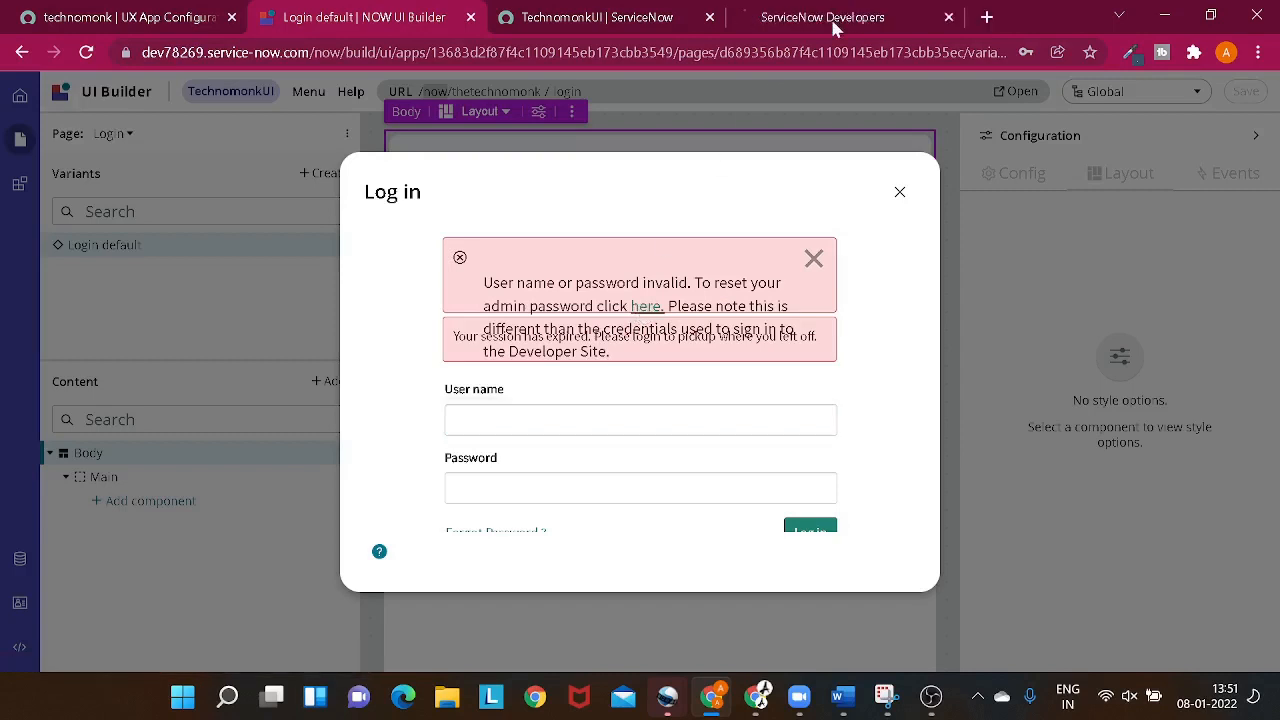
click(830, 16)
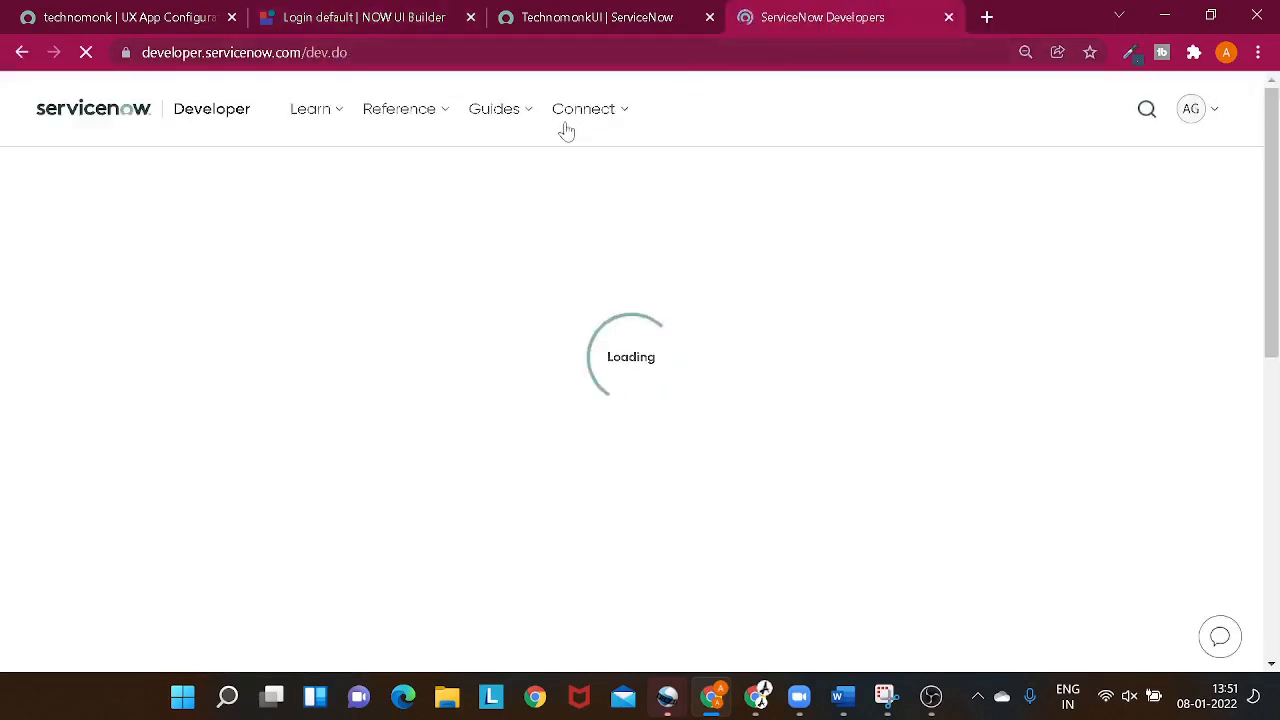
click(487, 112)
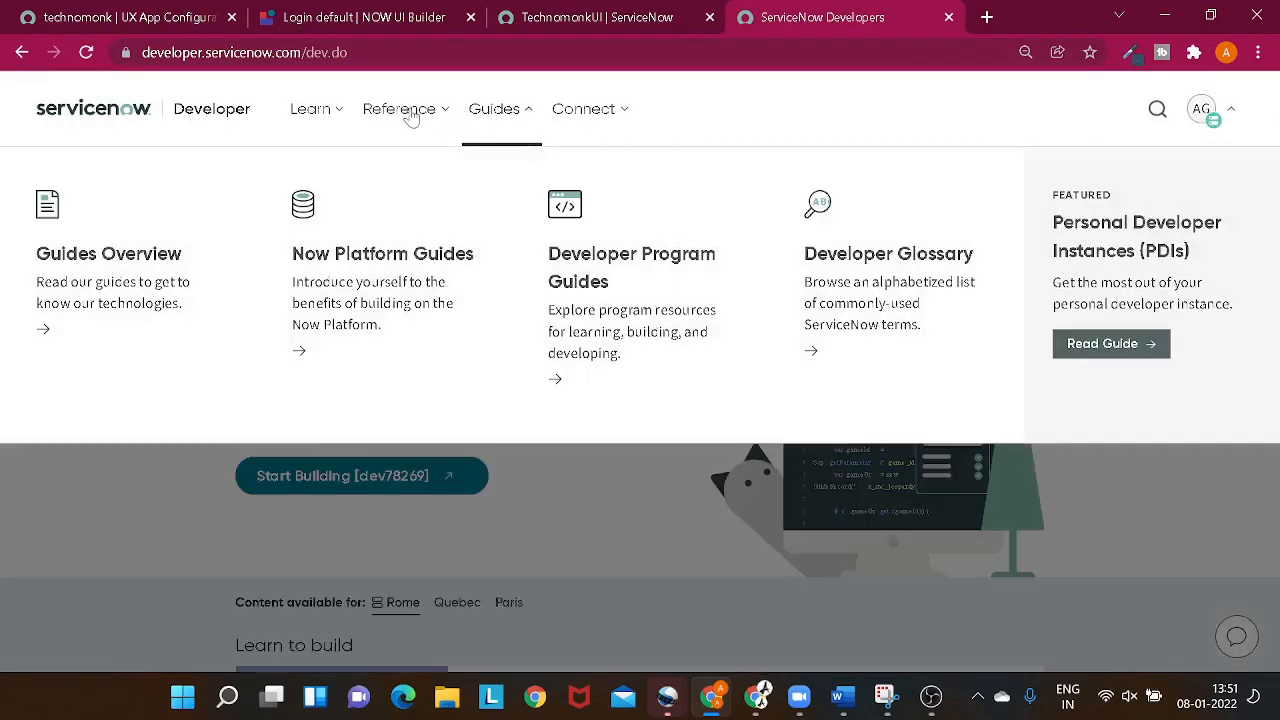
click(410, 115)
click(325, 110)
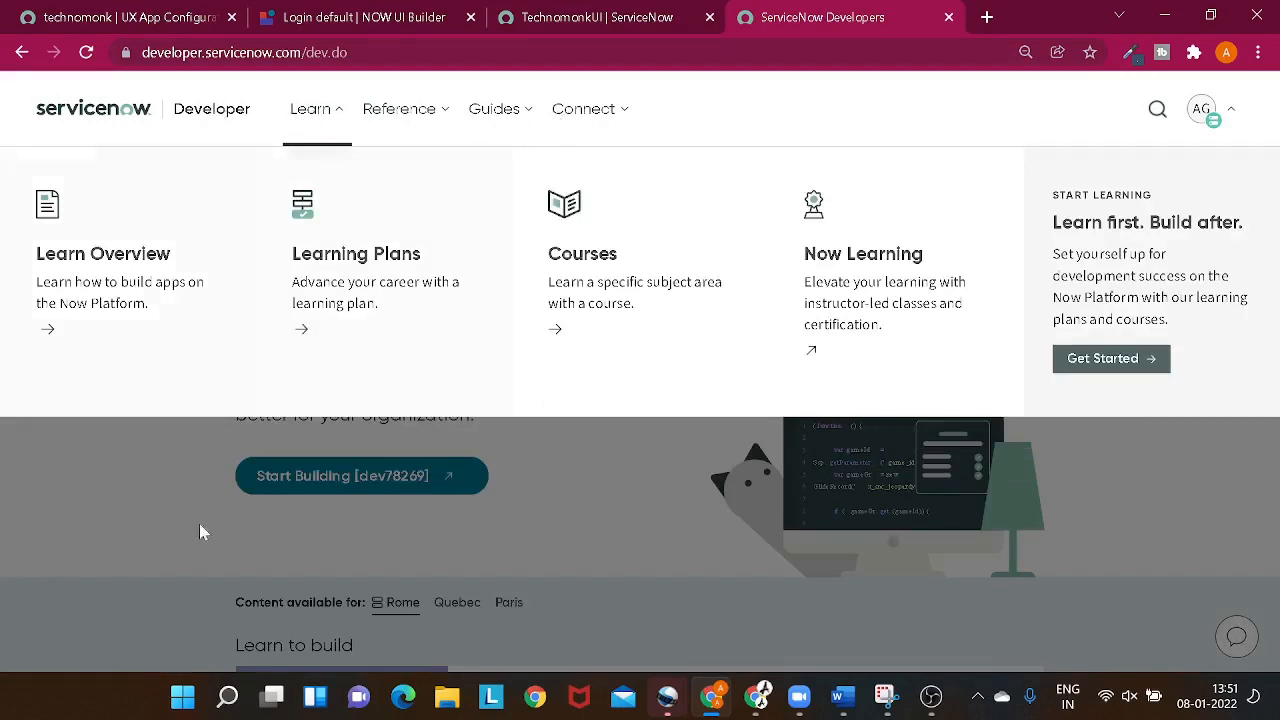
click(145, 533)
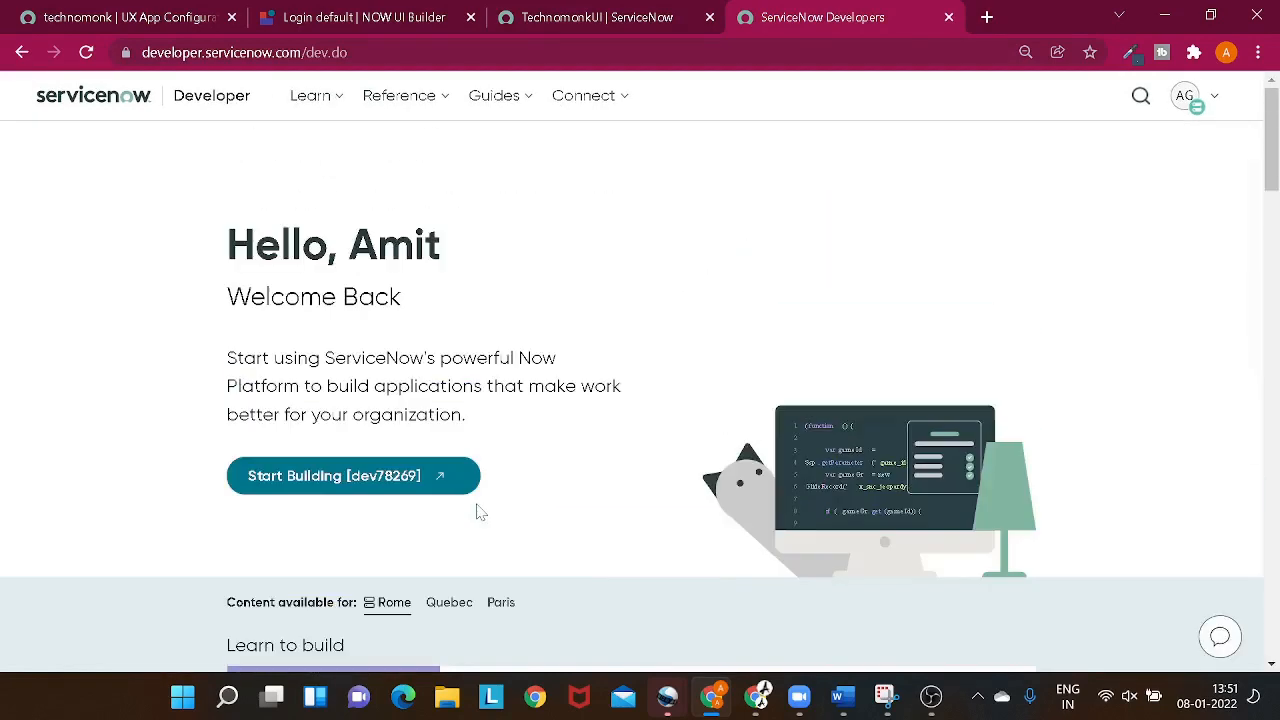
click(595, 115)
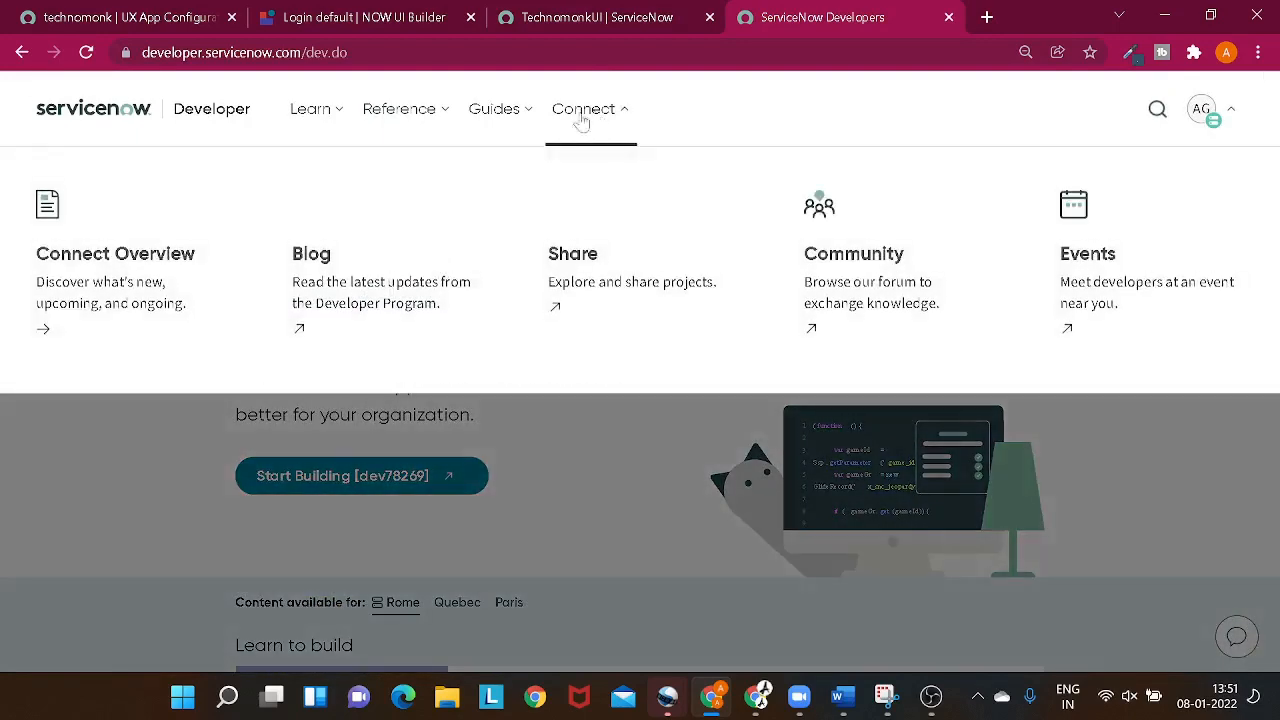
click(488, 126)
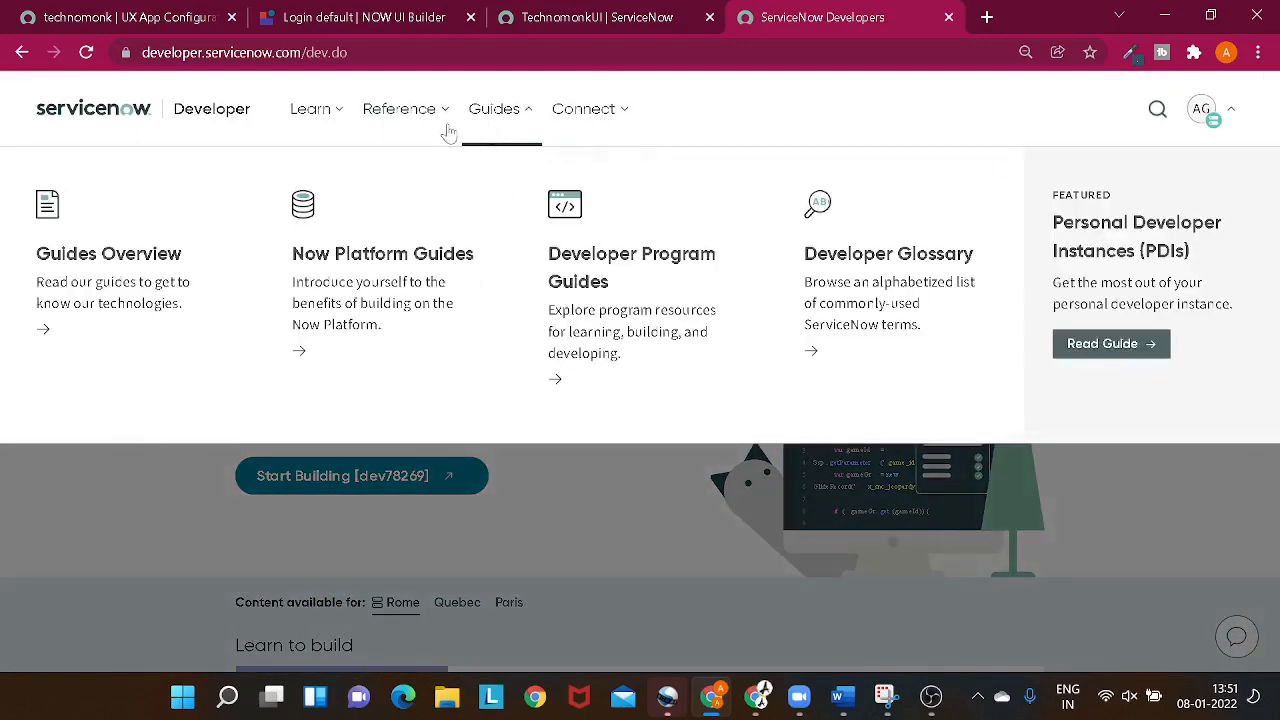
click(330, 112)
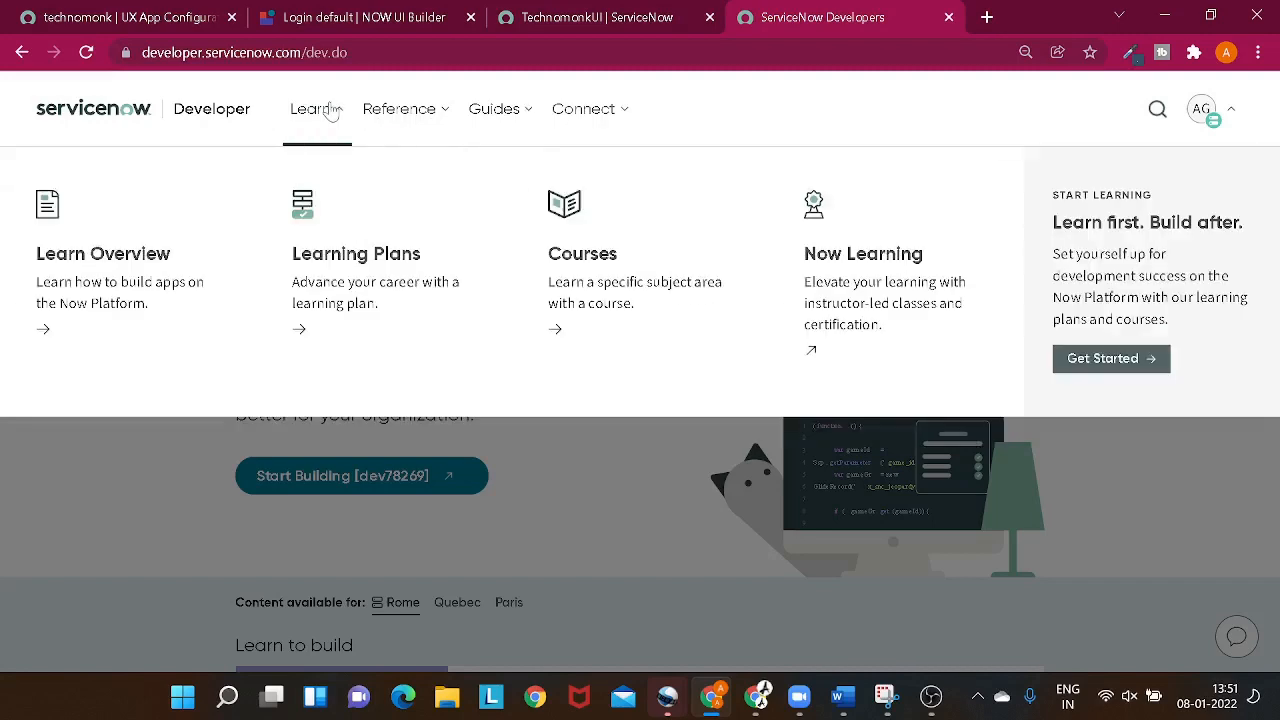
click(403, 122)
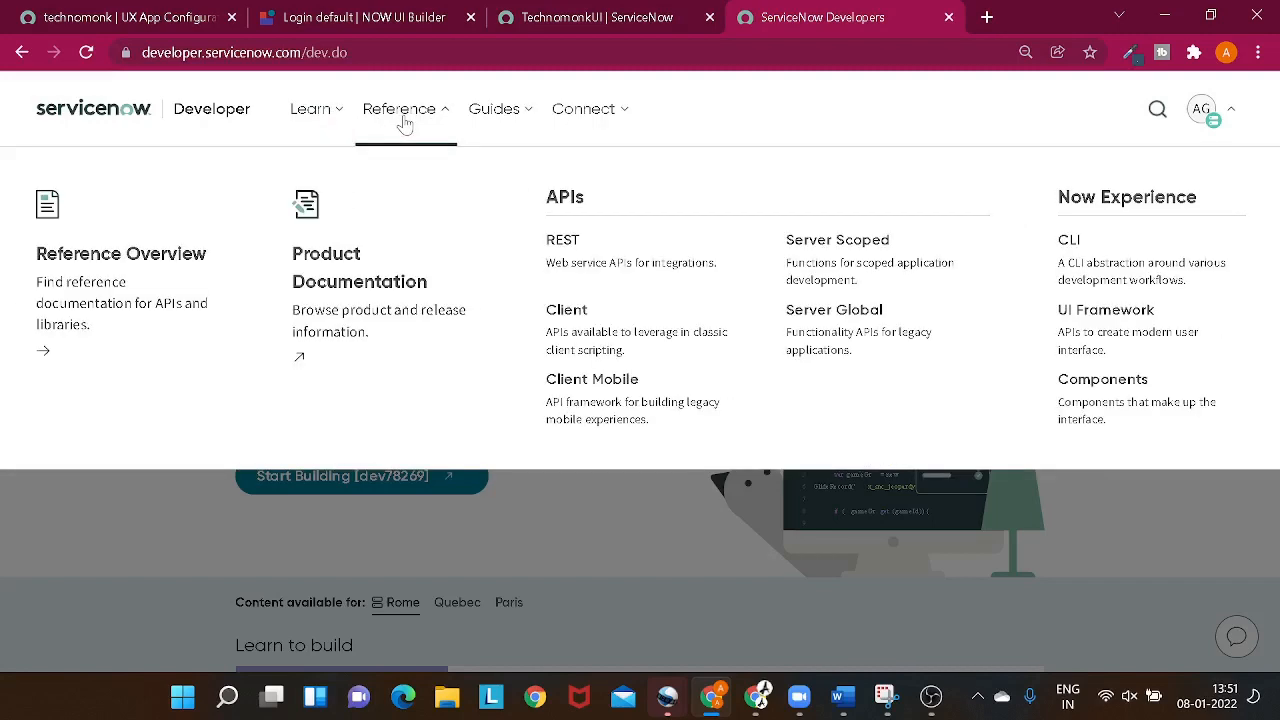
click(78, 580)
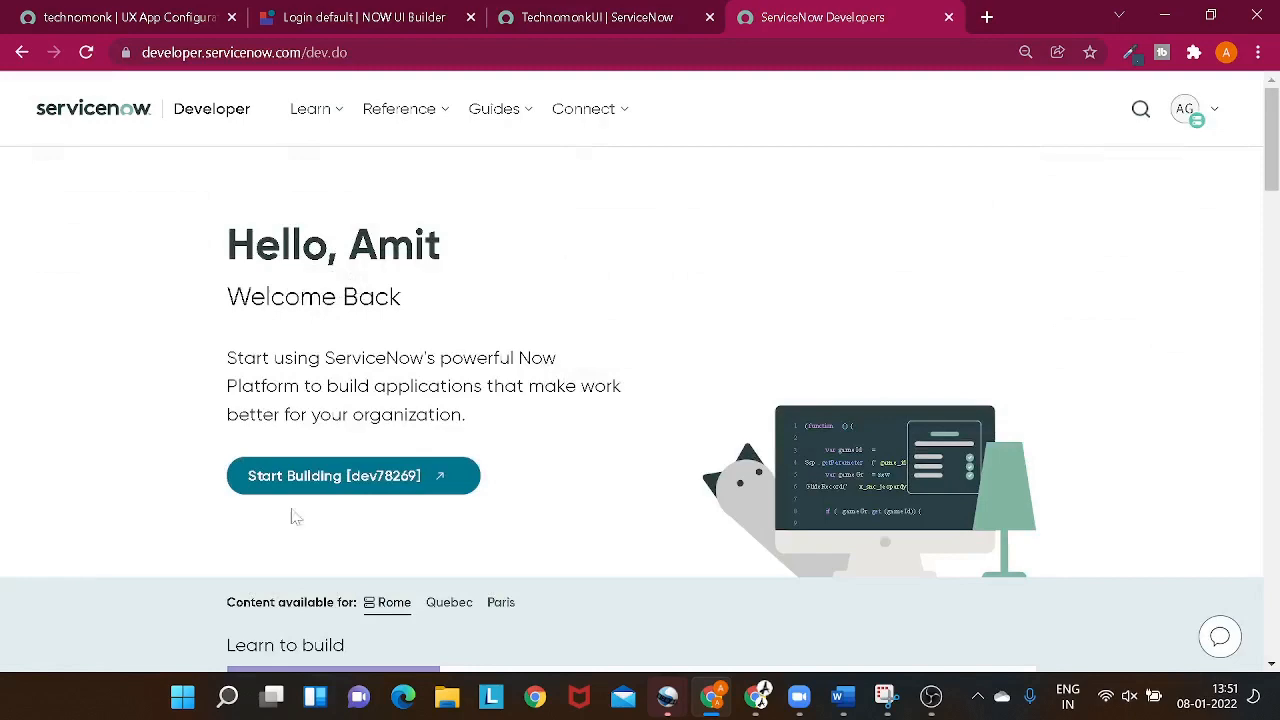
- Copy the instance's admin password from the developer account's instance password details, and dismiss the expired-session message on the TechnomonkUI page
click(1180, 120)
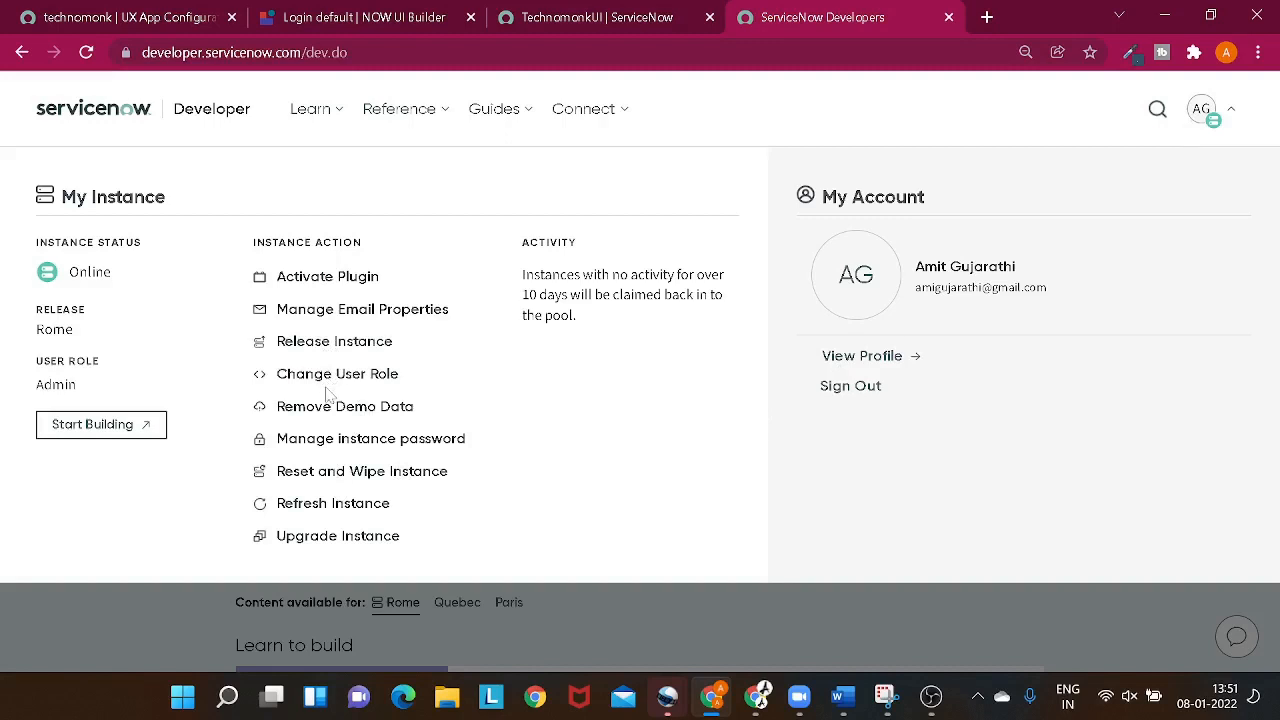
click(331, 448)
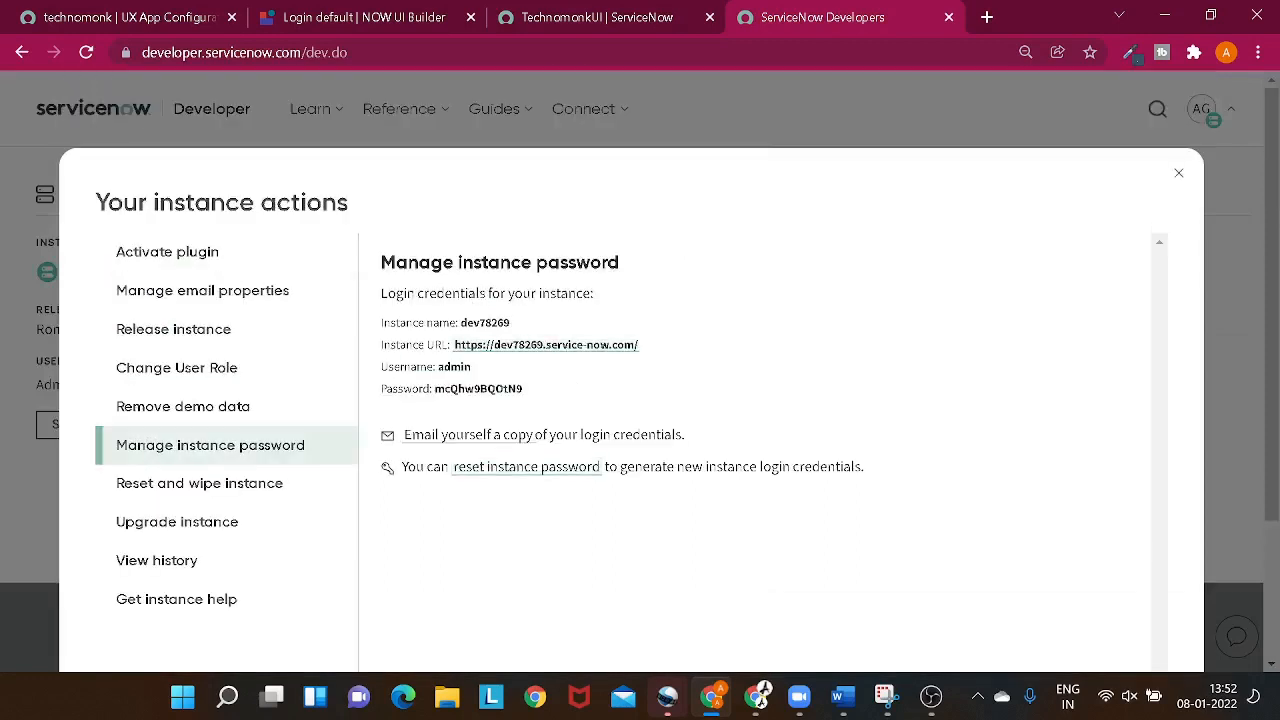
double_click(478, 389)
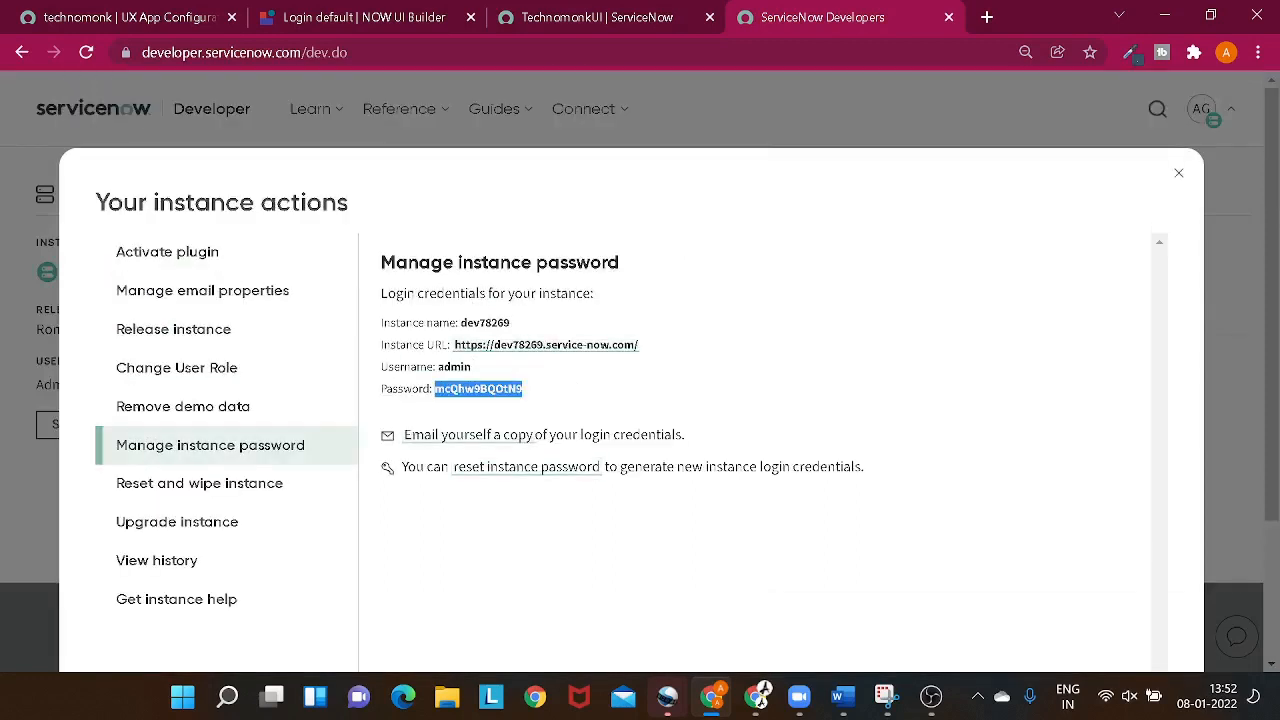
click(576, 20)
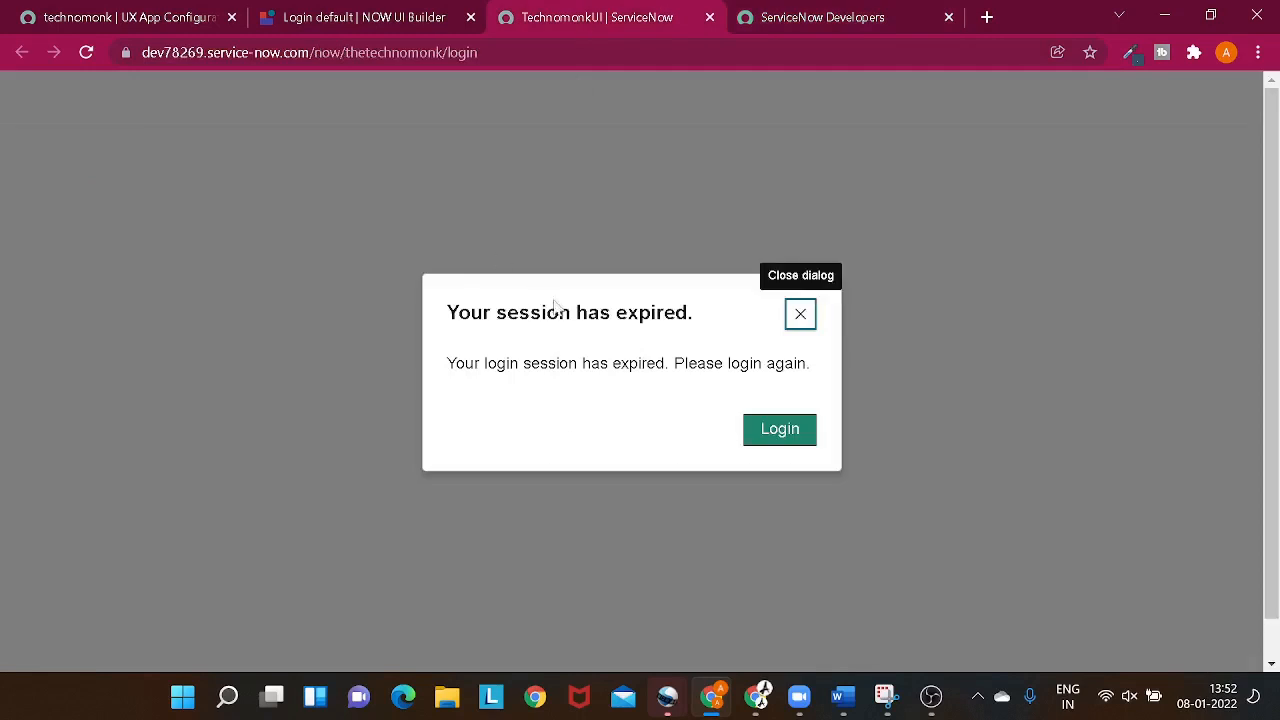
click(800, 313)
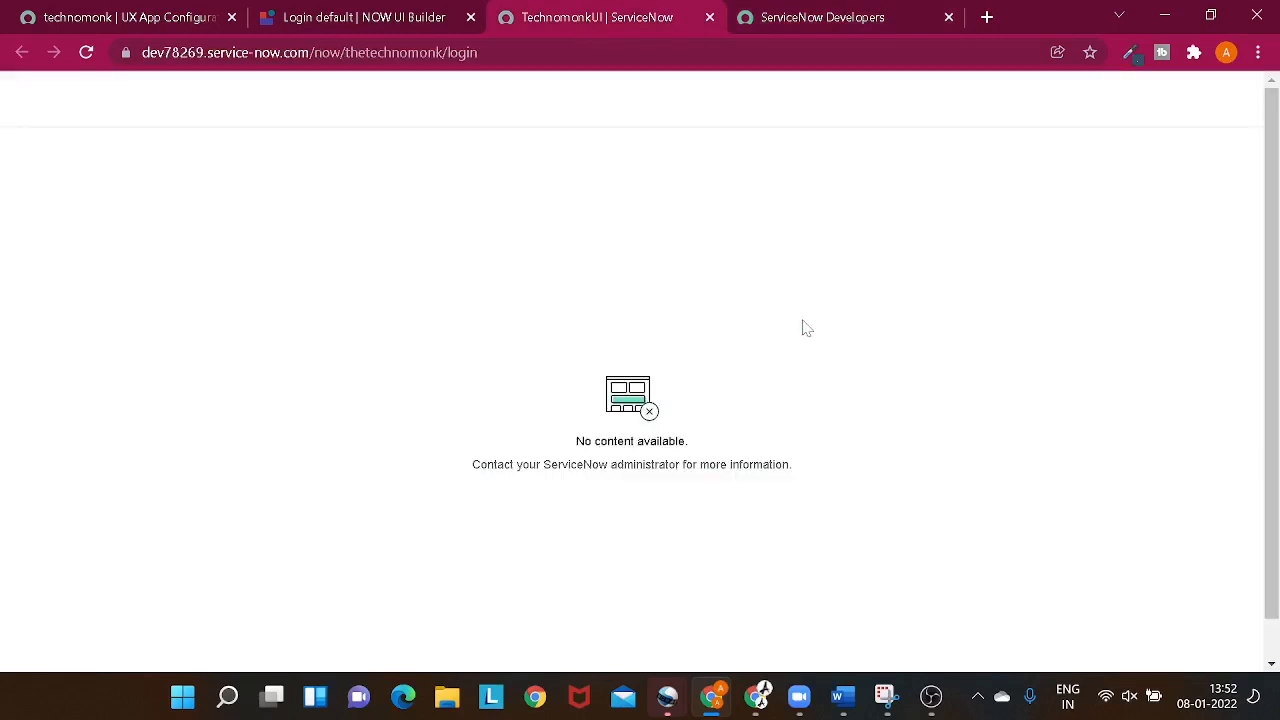
- Log back in to UI Builder as admin with the copied instance password and save the credentials in the browser
click(398, 20)
click(622, 422)
text(admin)
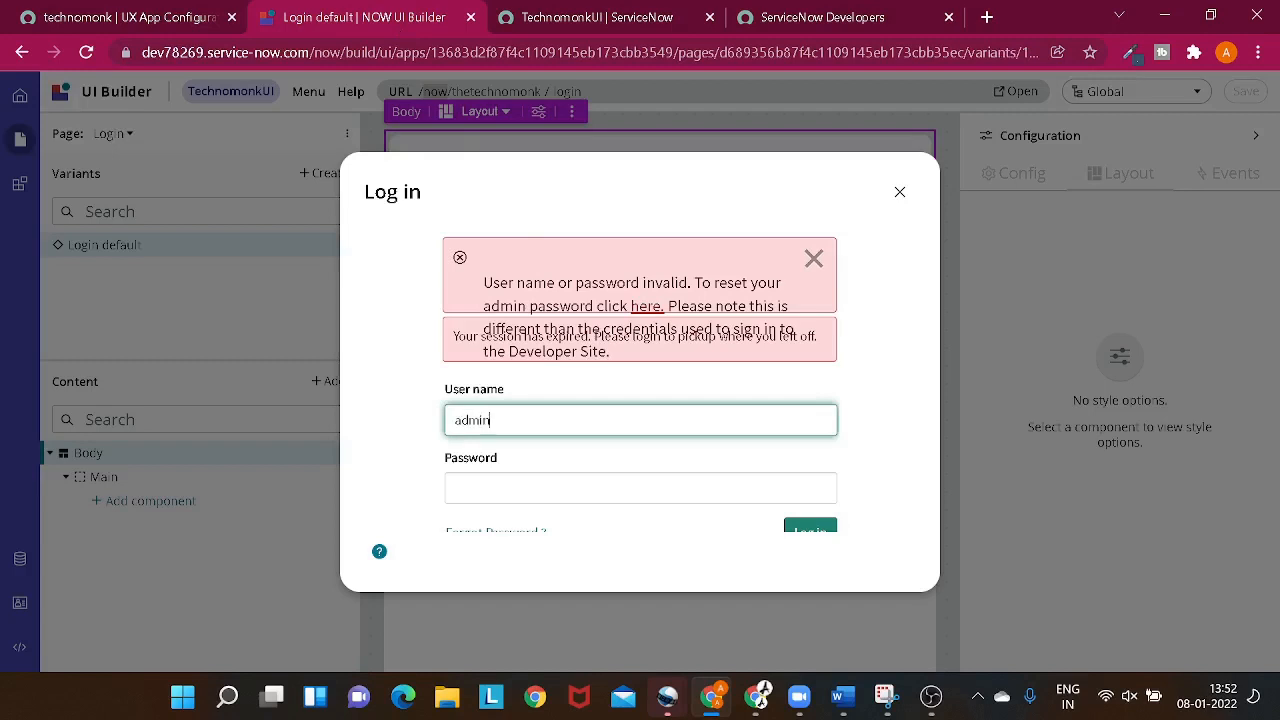
key(Tab)
key(ctrl+v)
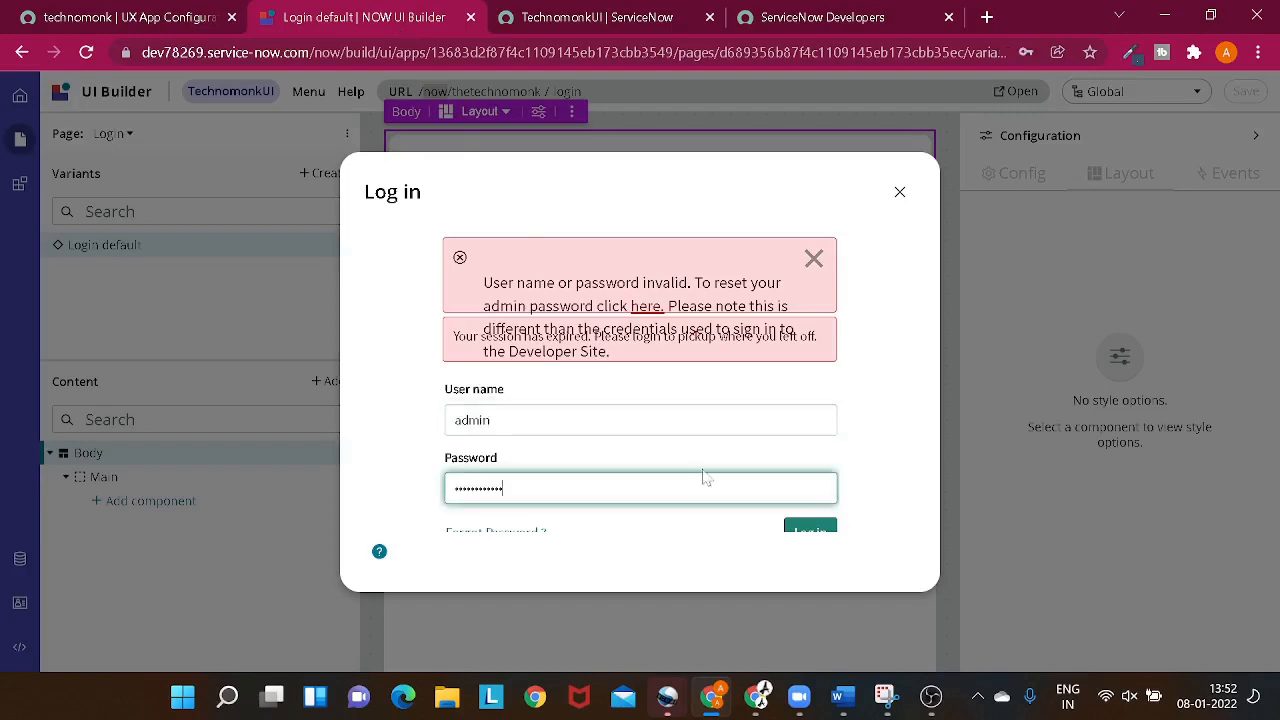
click(806, 528)
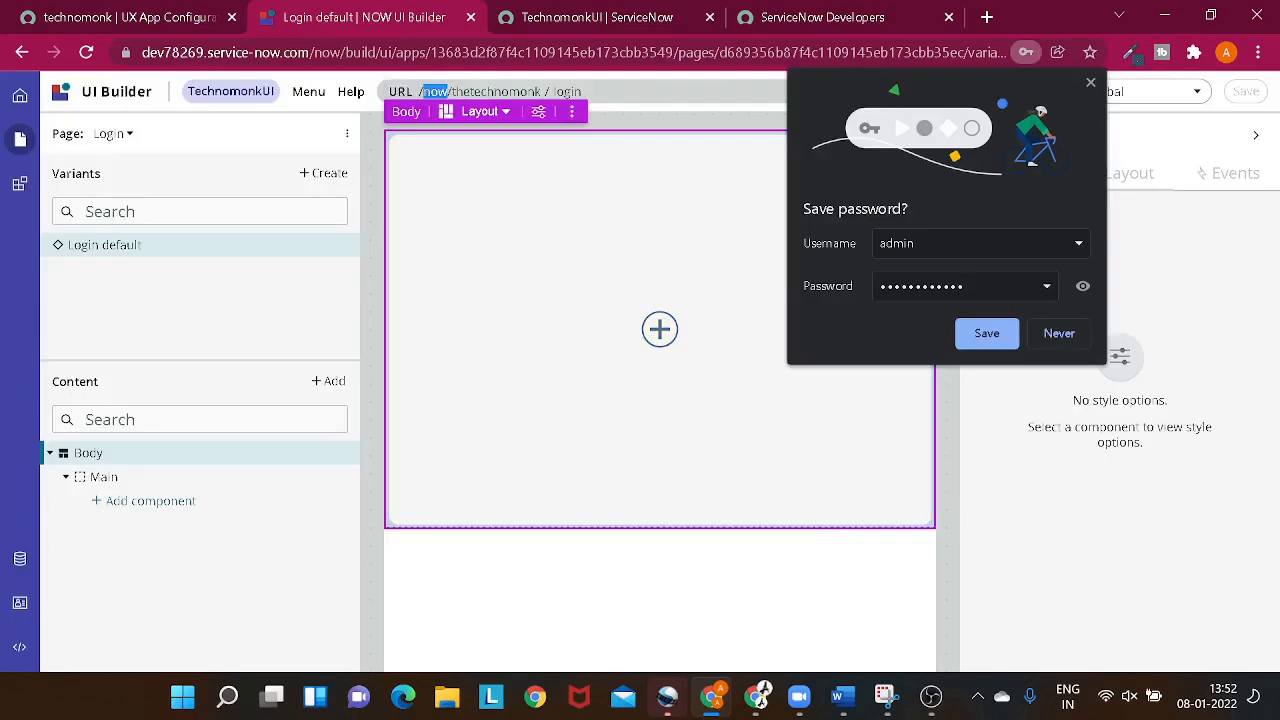
click(964, 336)
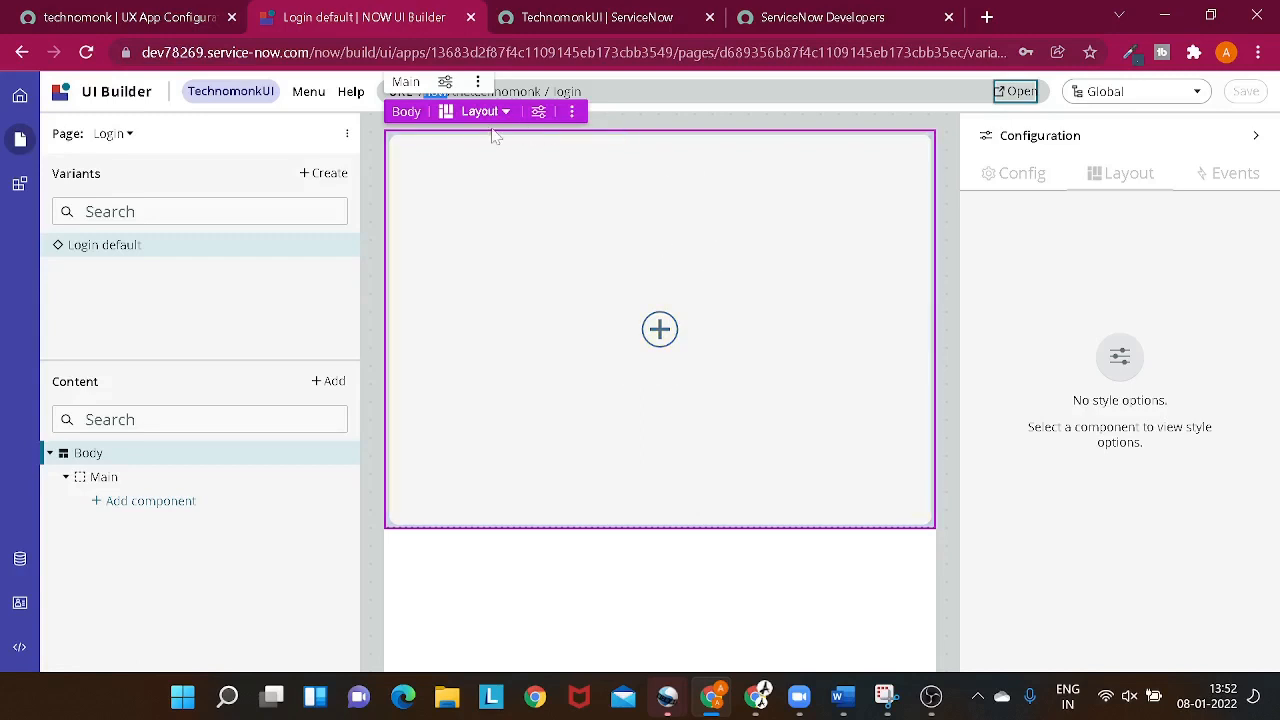
- Add a Container to the Login page's Main area and give it the Two rows layout
click(660, 328)
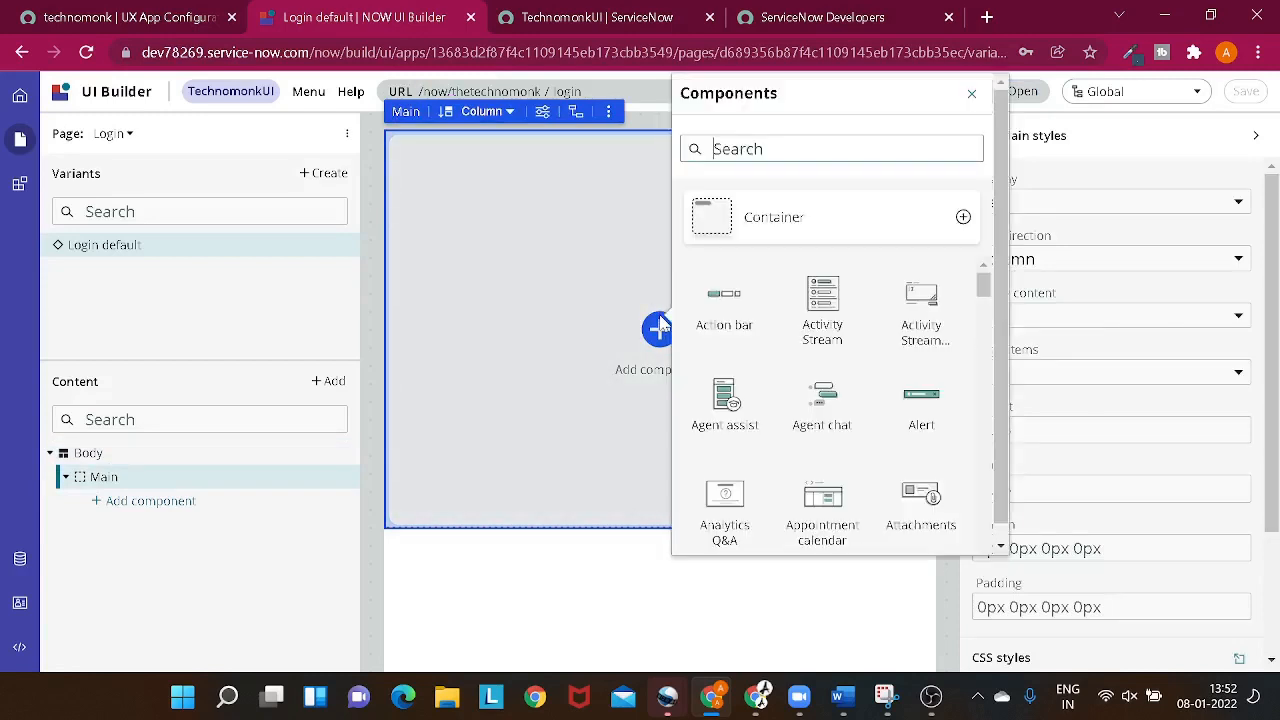
click(716, 219)
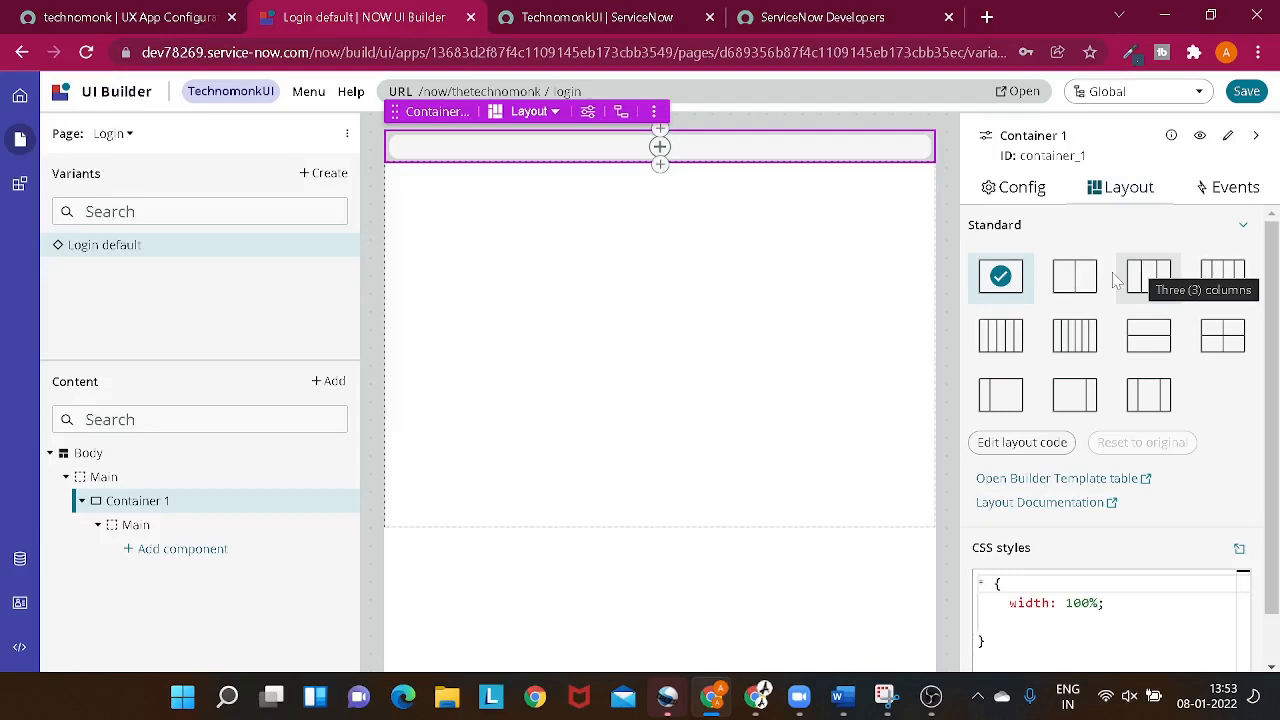
click(1163, 334)
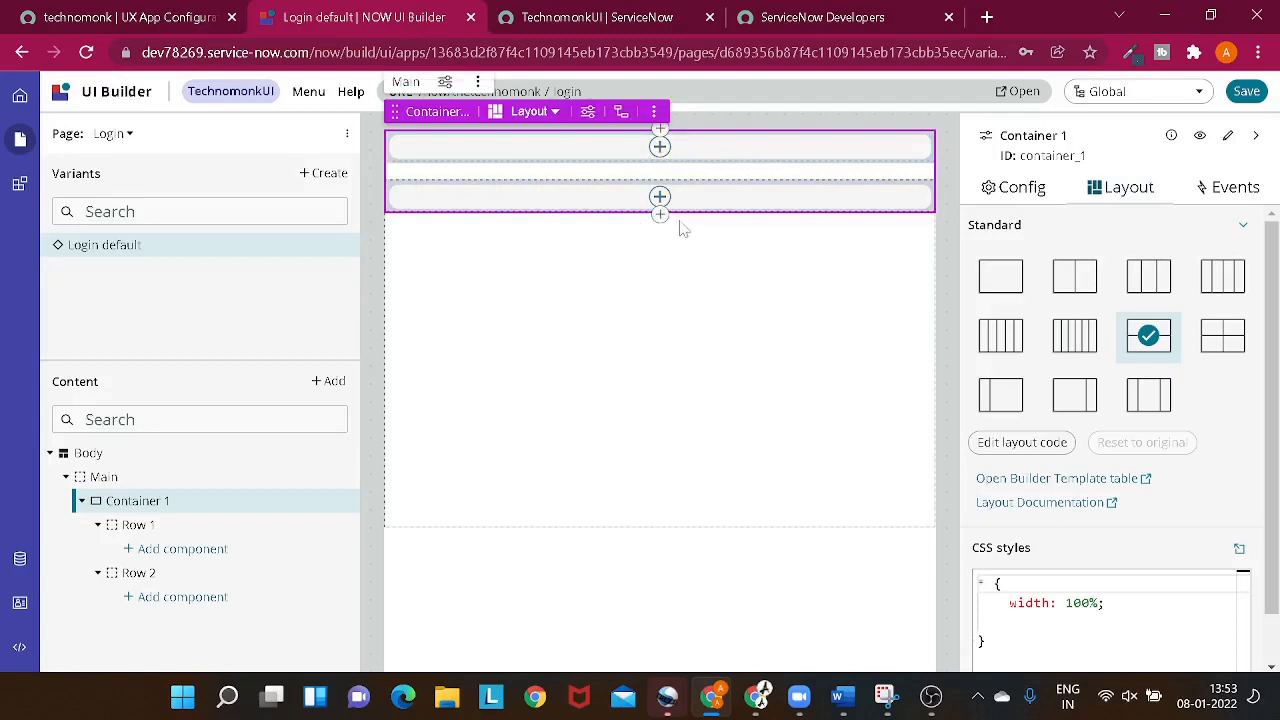
- Add a Rich text component to the container's Row 1
click(659, 147)
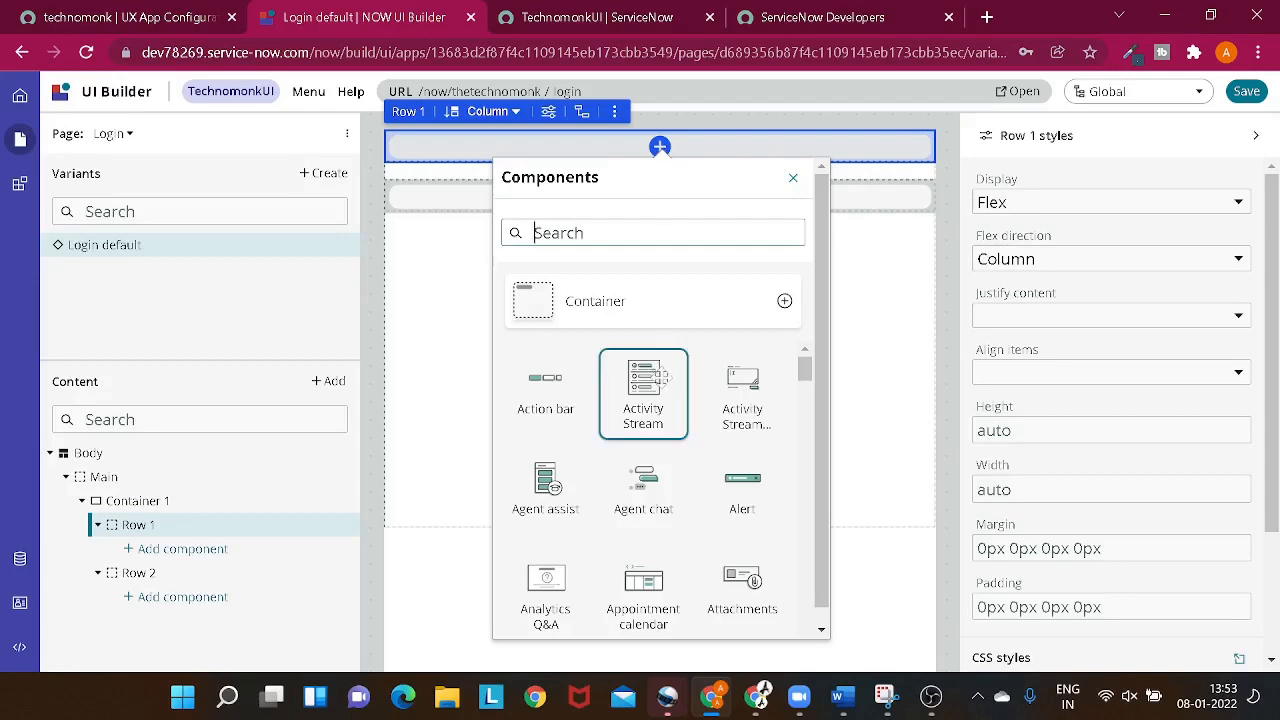
scroll(663, 378, down, 10)
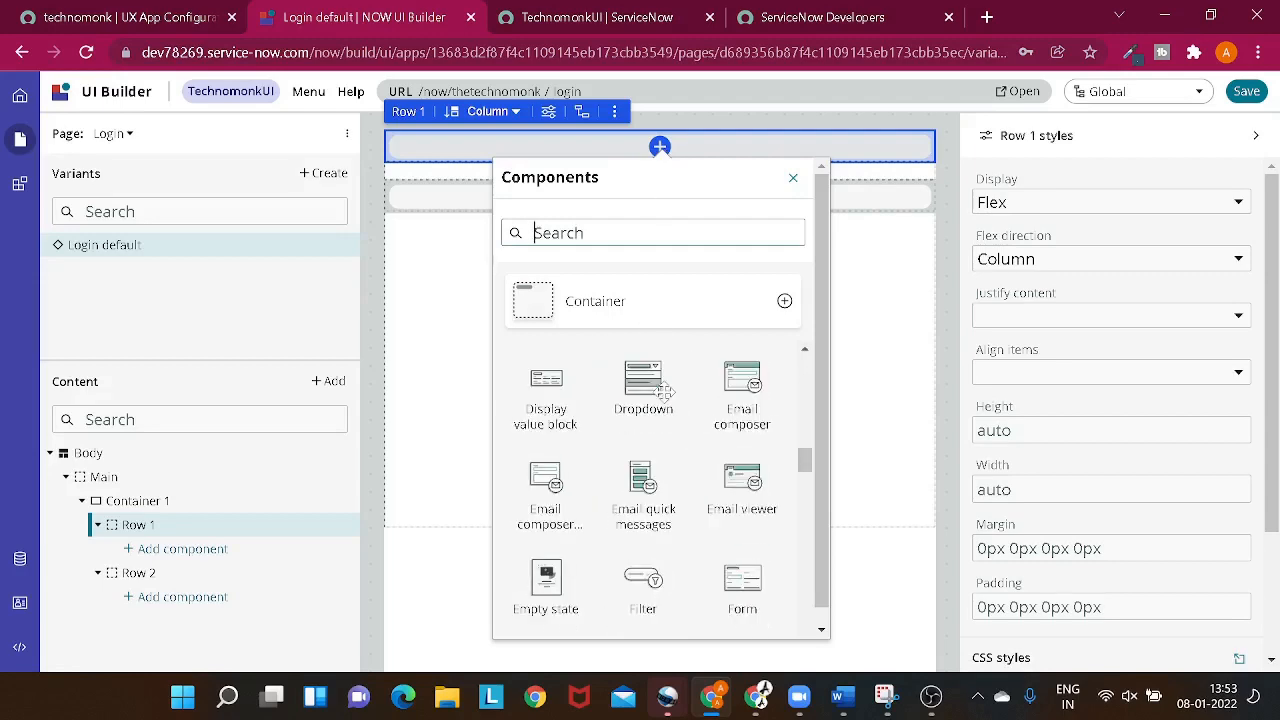
scroll(663, 390, down, 3)
scroll(663, 390, down, 3)
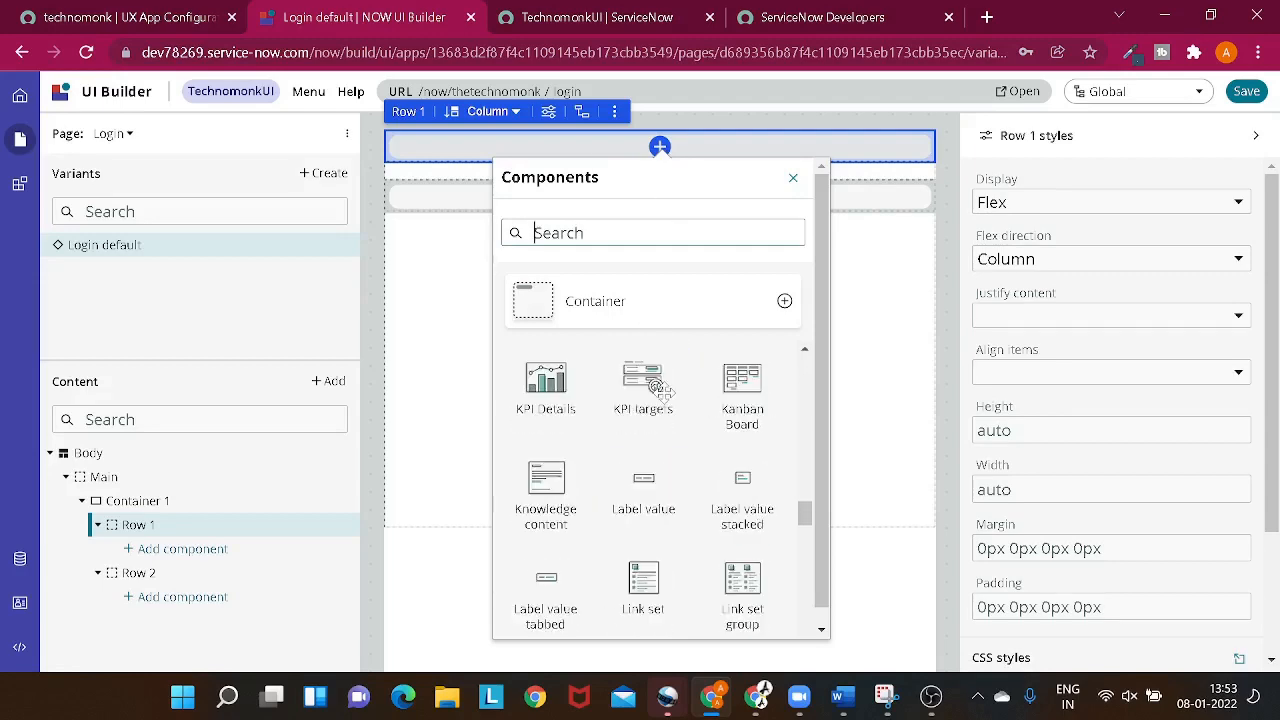
scroll(660, 390, down, 3)
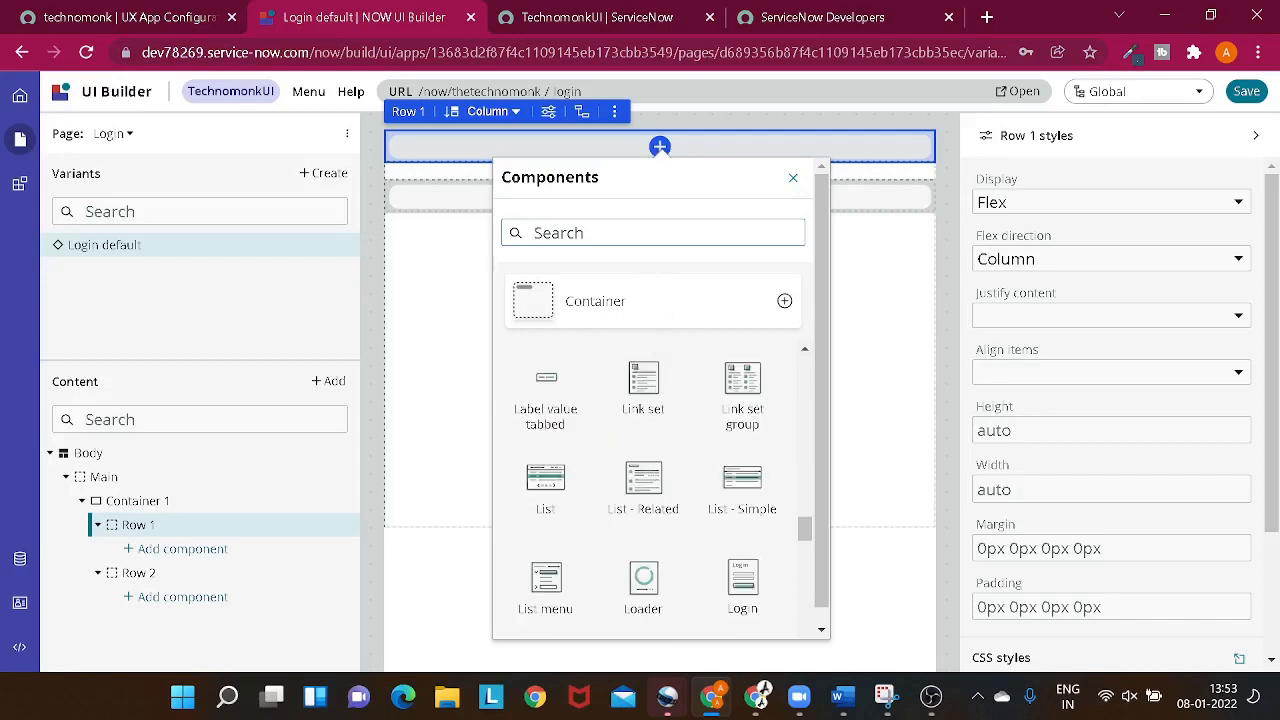
text(text)
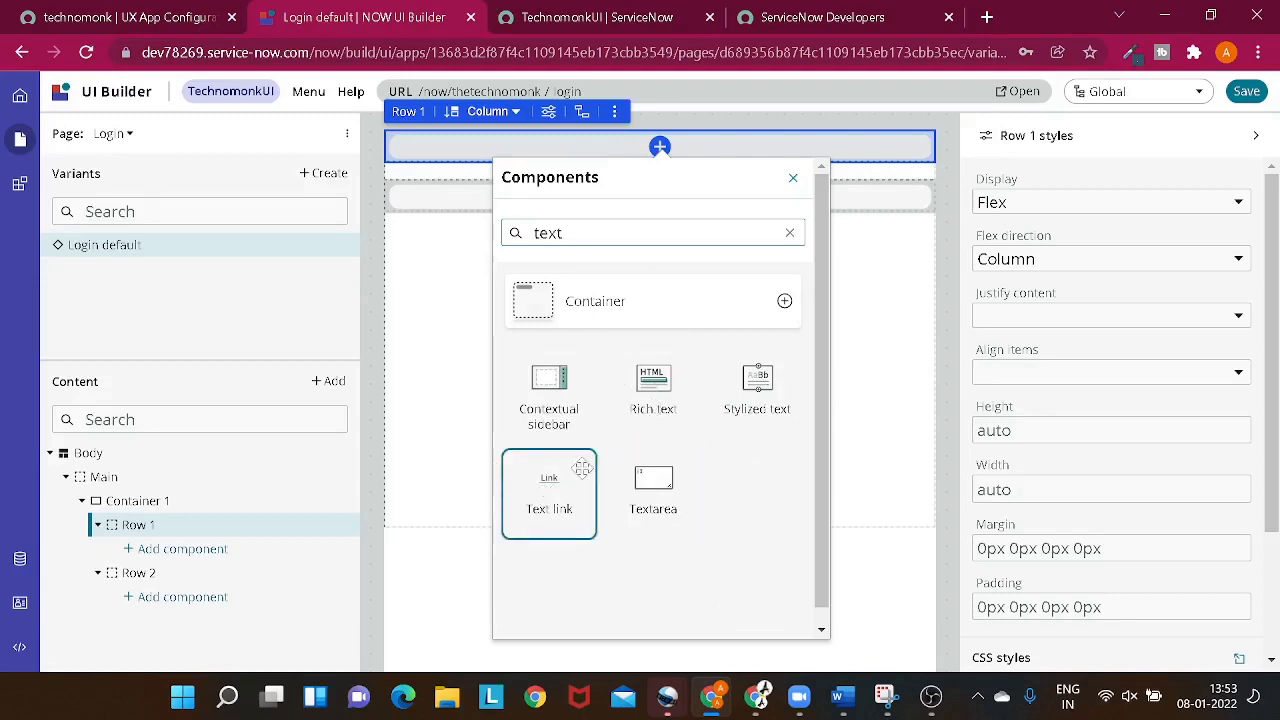
click(633, 393)
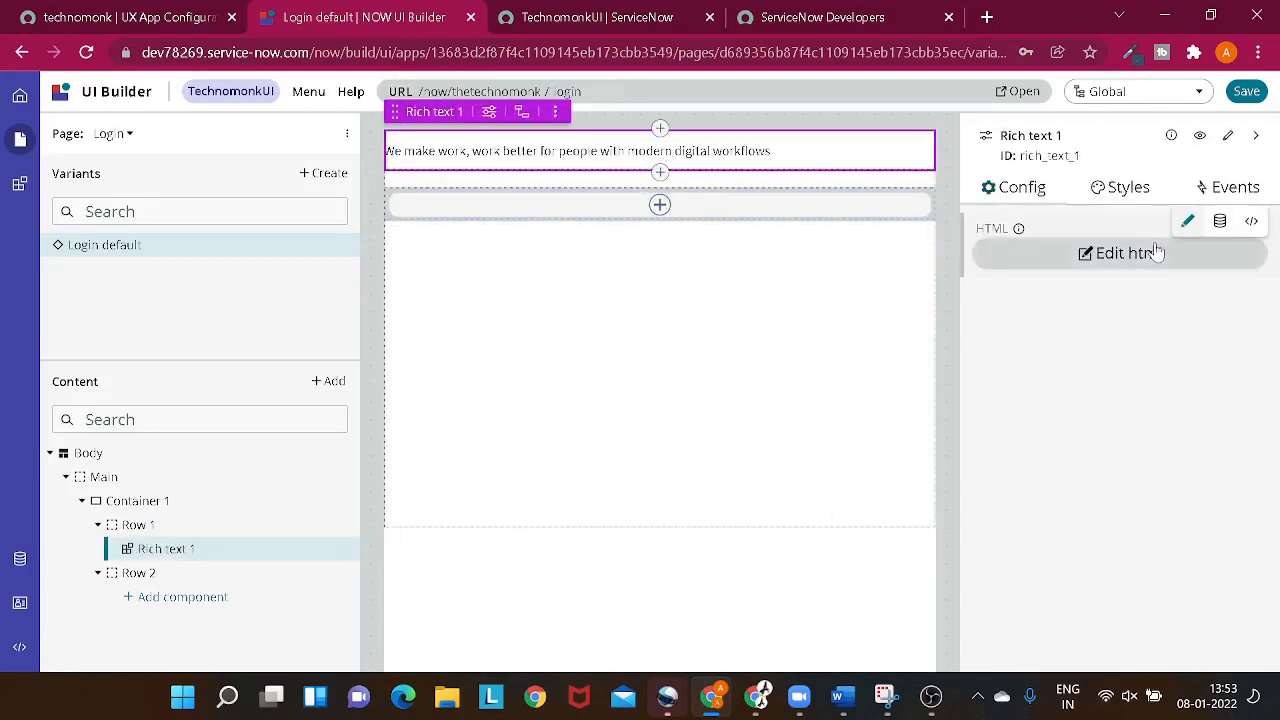
- Replace the rich text component's default HTML content with "Welcome to Technomonk"
click(1122, 260)
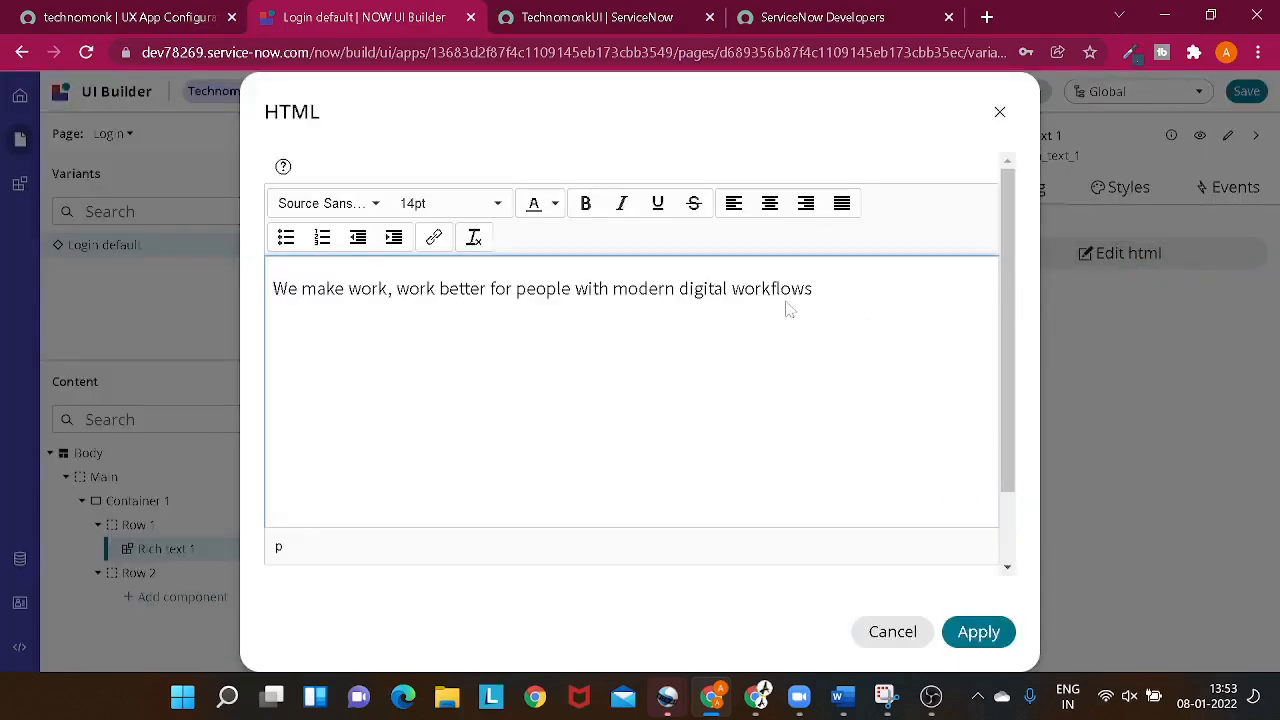
click(790, 310)
drag(790, 310, 65, 288)
key(BackSpace)
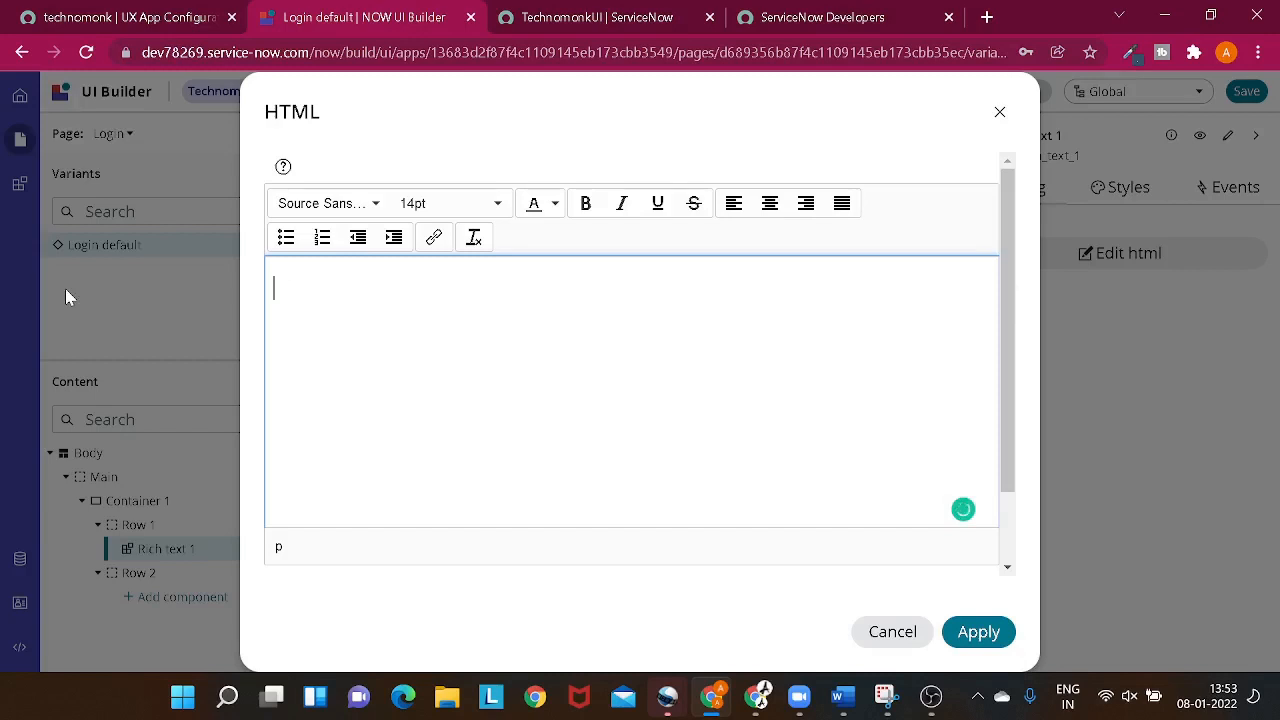
text(Welcome to)
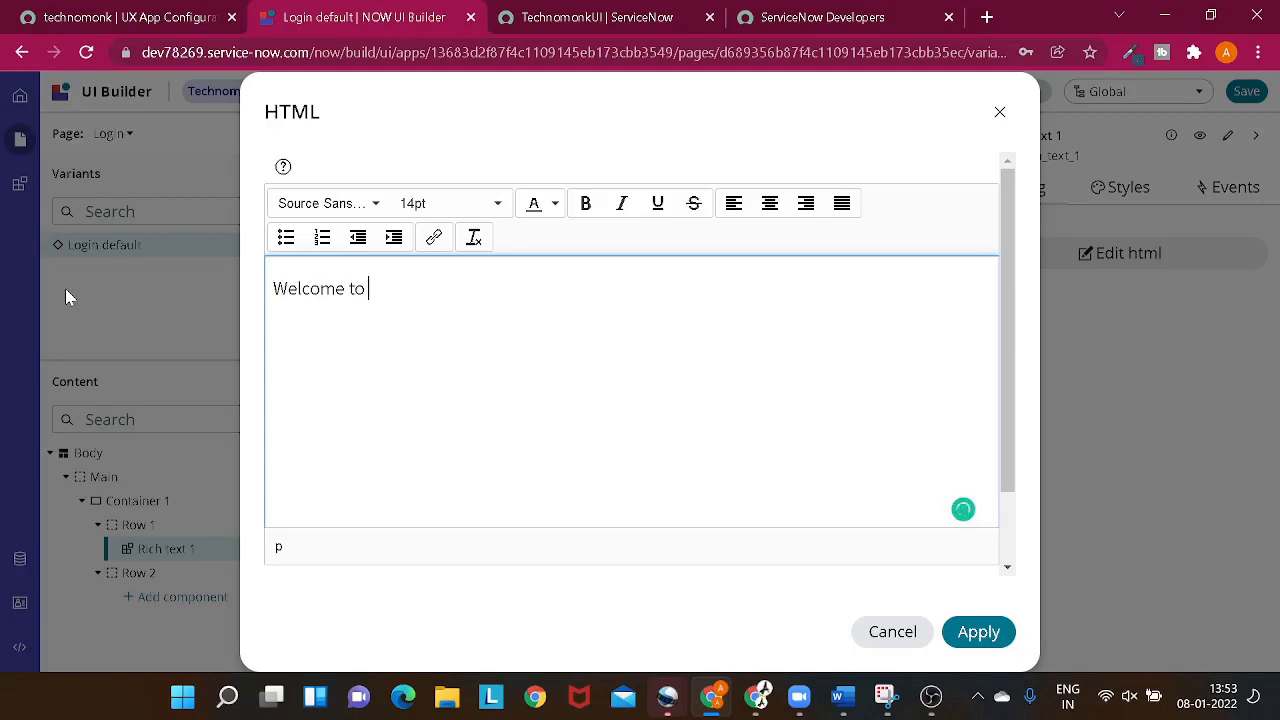
text( TEchnomonk)
text(nk)
- Centre the "Welcome to Technomonk" text, colour it blue and set its font size to 24pt
drag(486, 286, 250, 292)
click(770, 203)
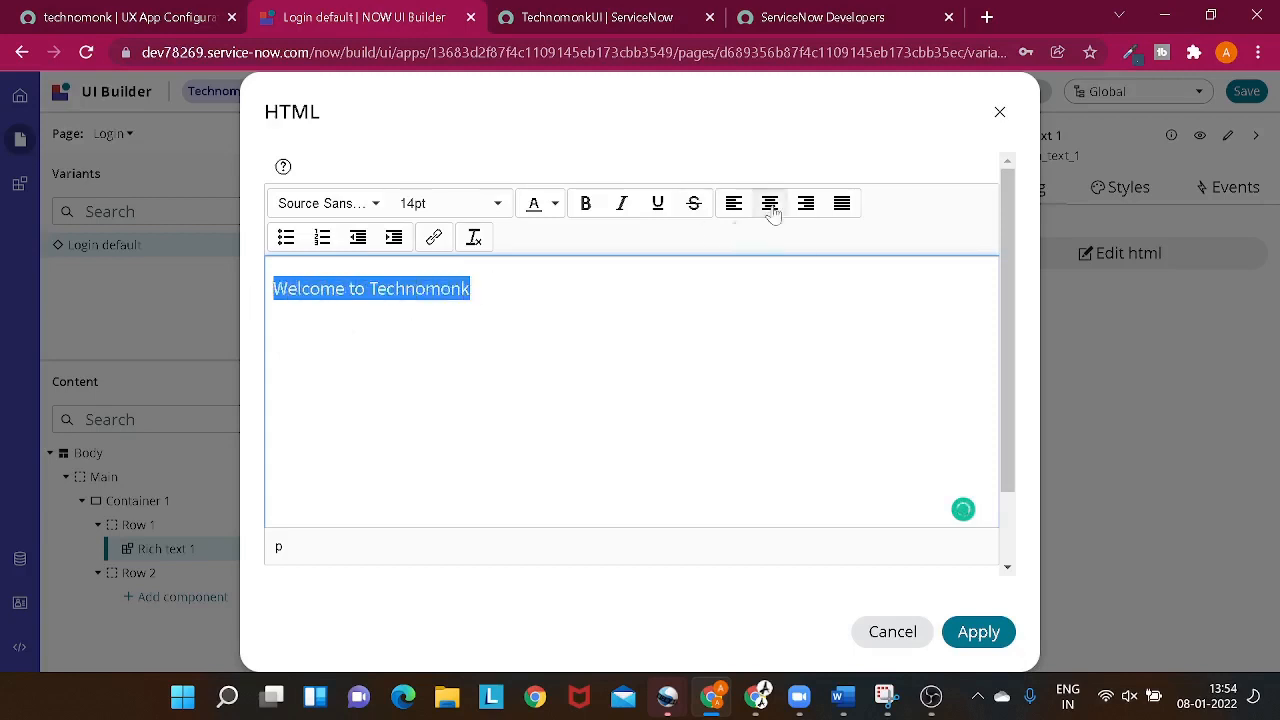
click(555, 204)
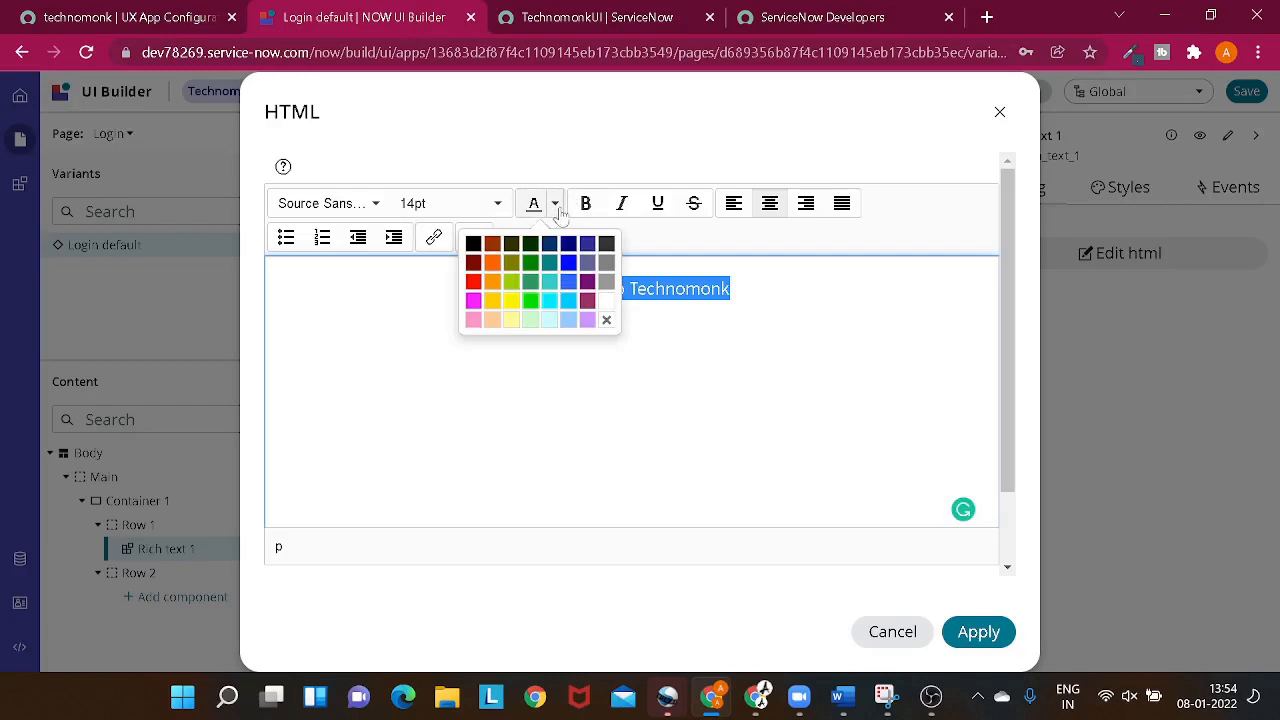
click(567, 297)
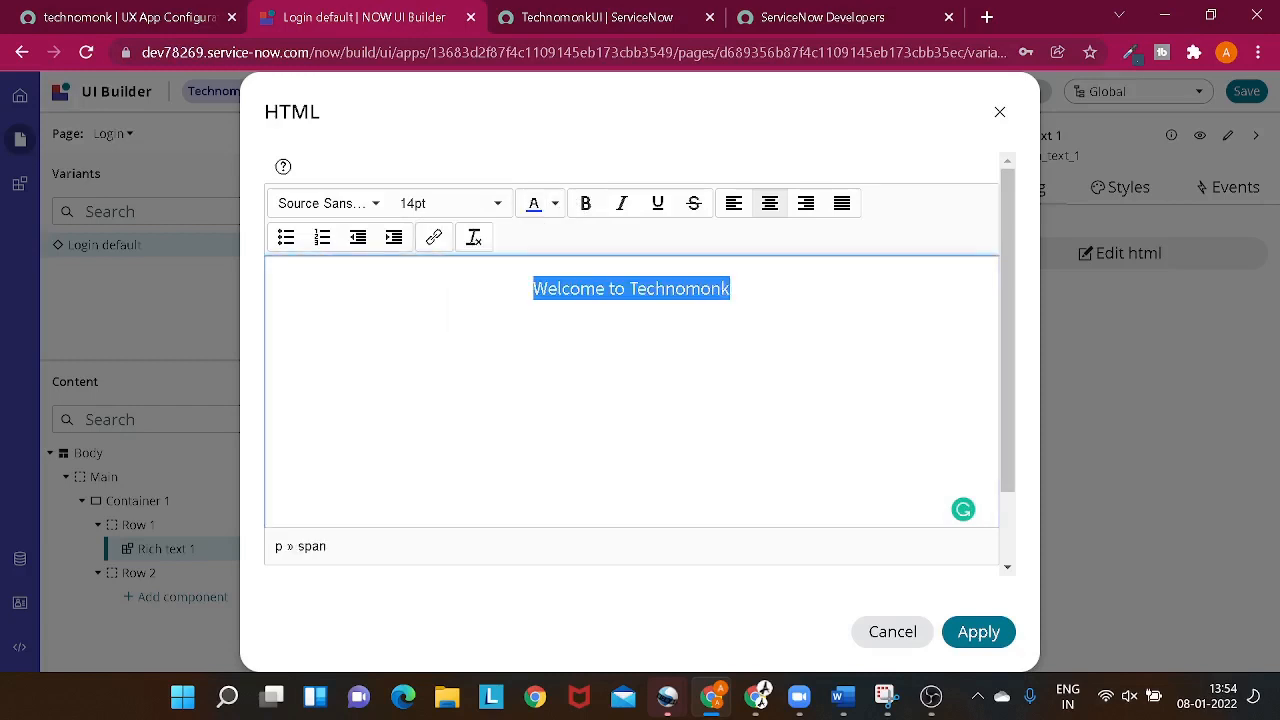
click(494, 204)
click(450, 392)
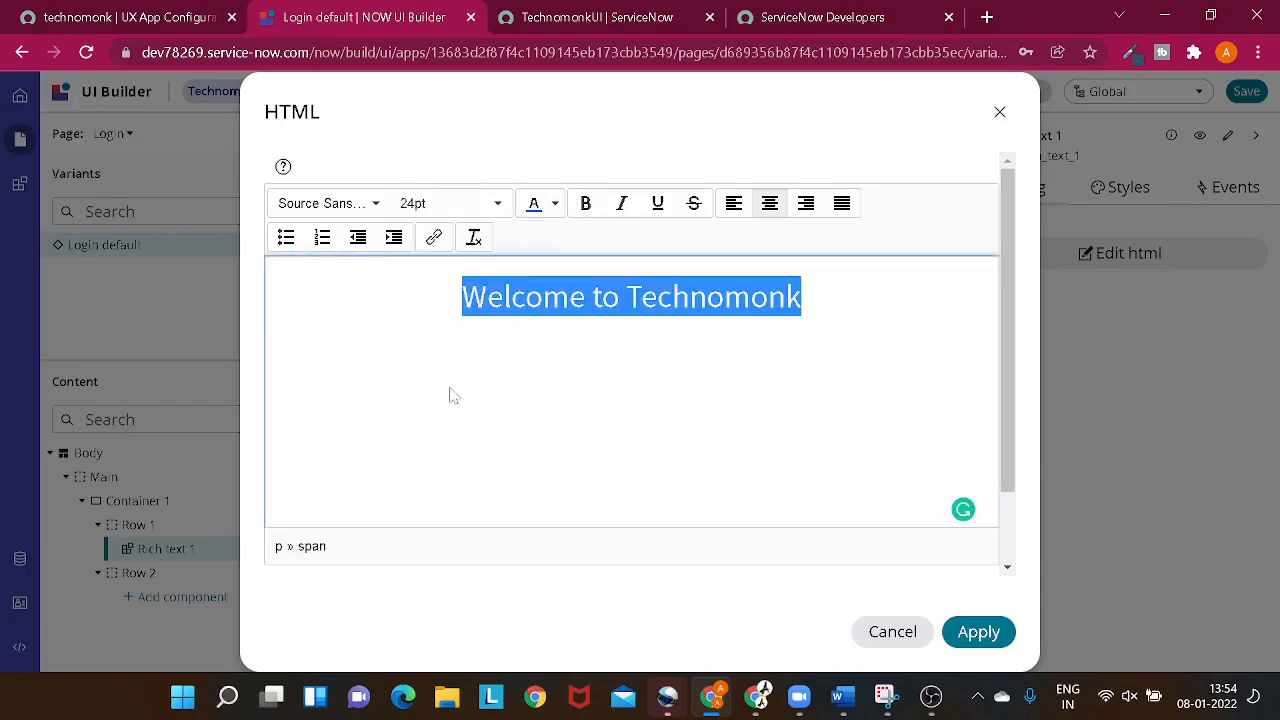
- Set the "Welcome to Technomonk" heading's font to Arial, make it bold and apply the HTML changes
click(405, 210)
click(360, 210)
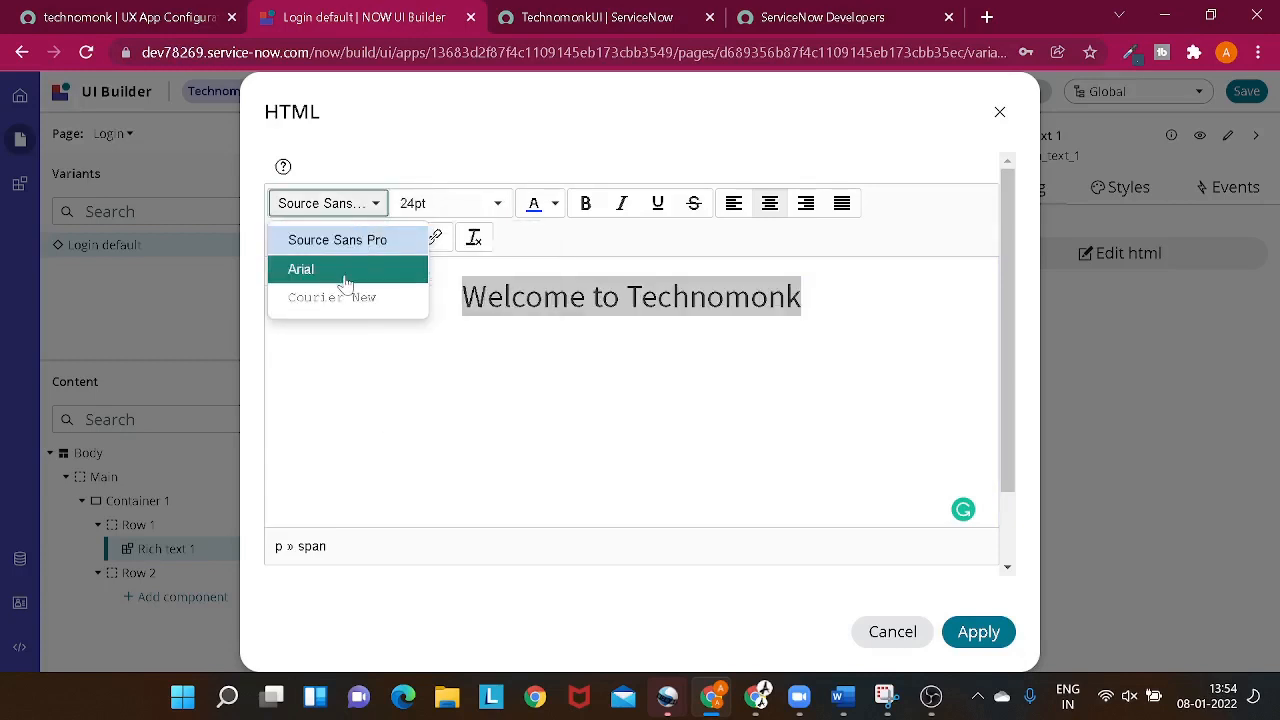
click(345, 270)
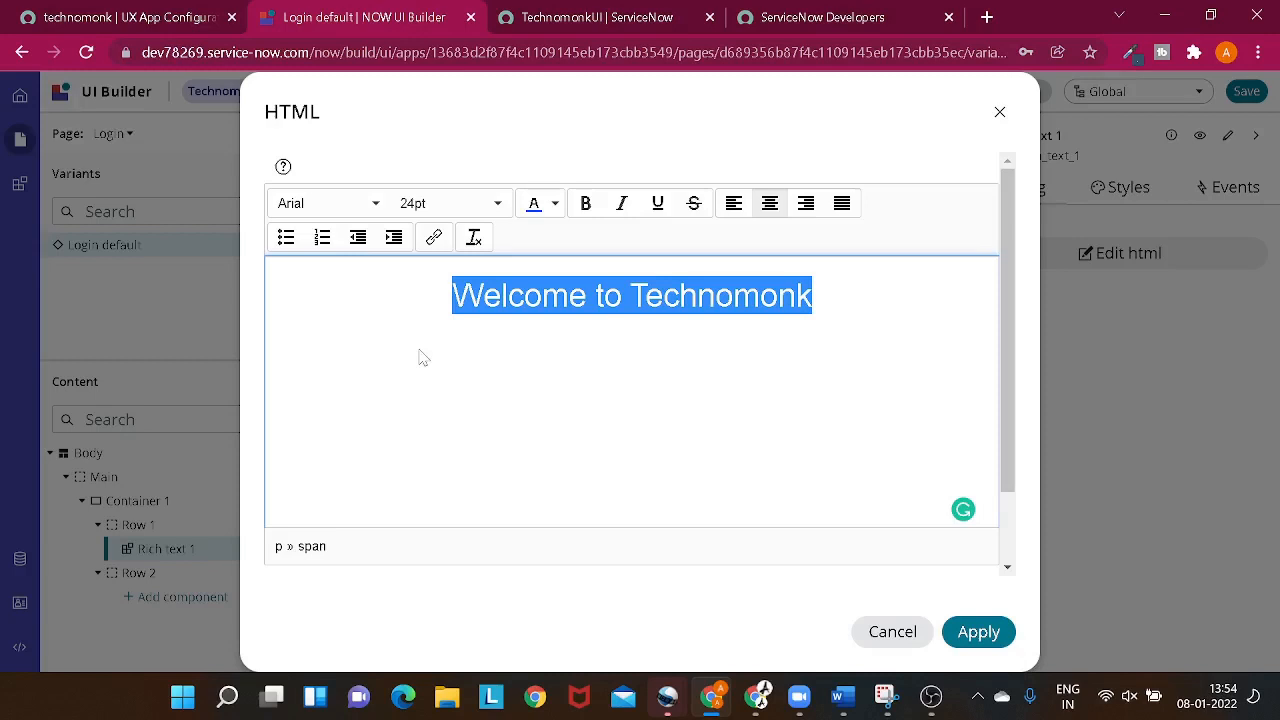
scroll(424, 358, down, 1)
scroll(424, 358, up, 1)
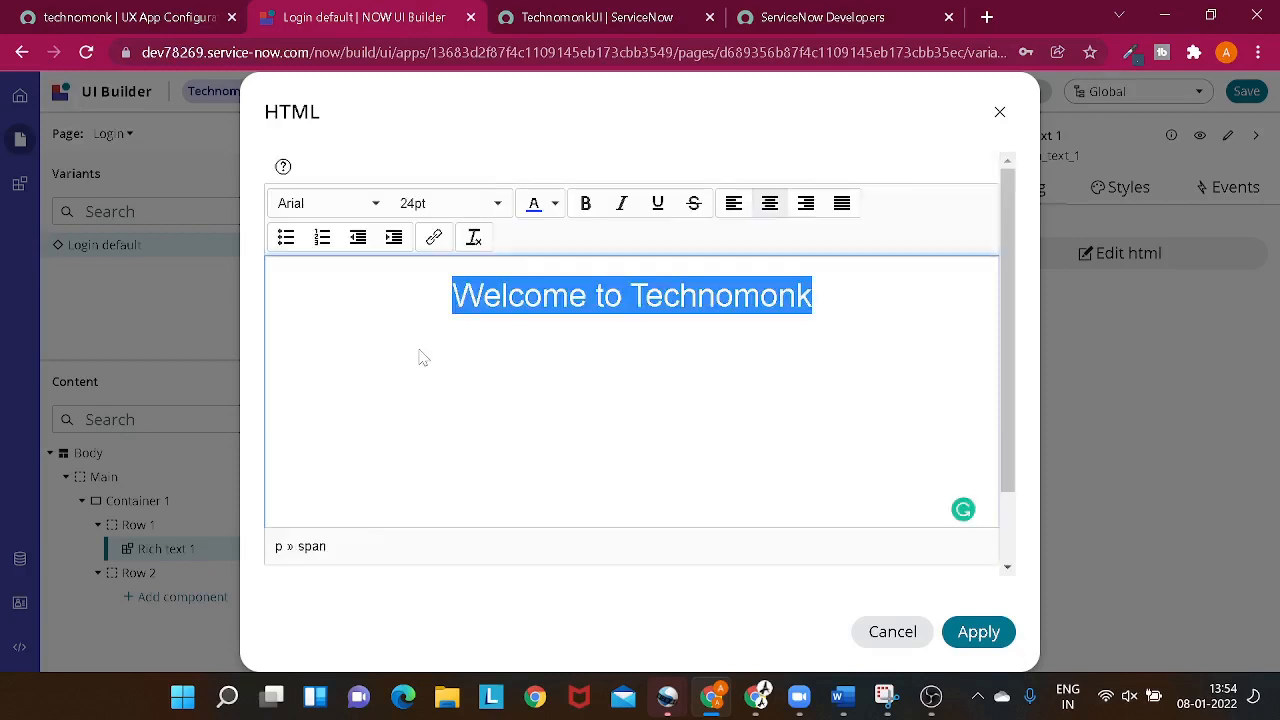
click(586, 203)
click(680, 452)
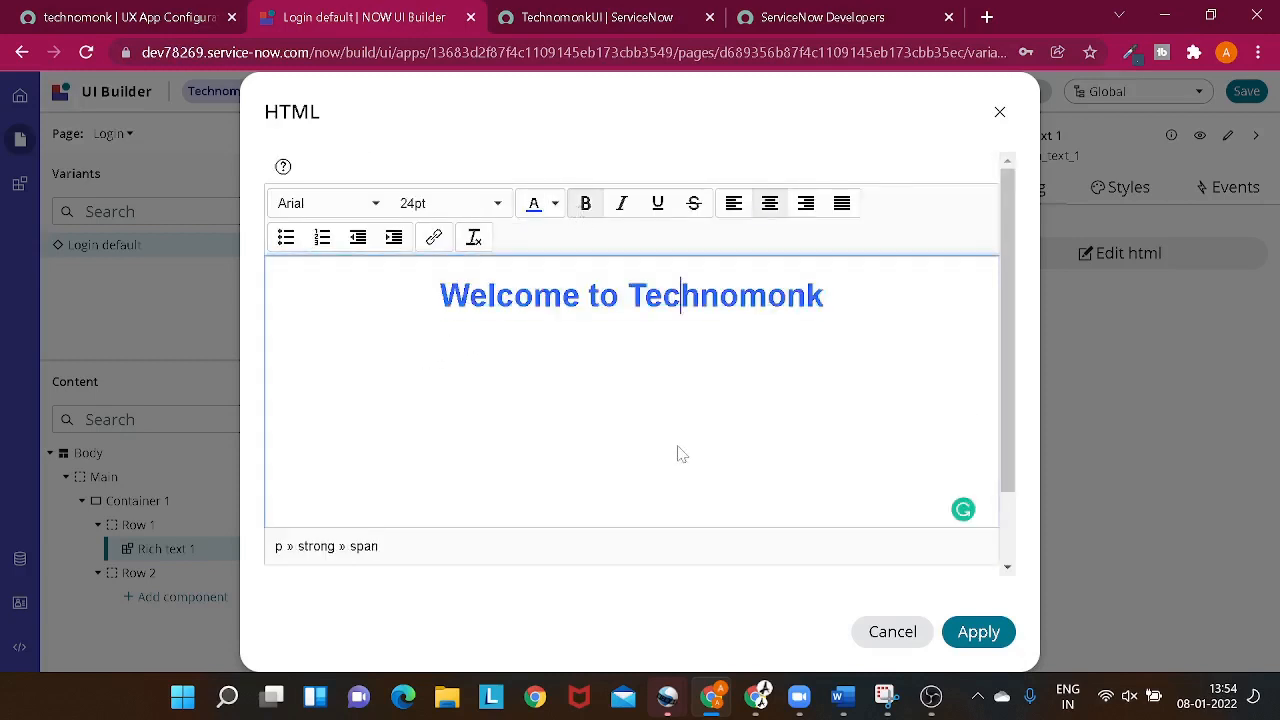
click(978, 634)
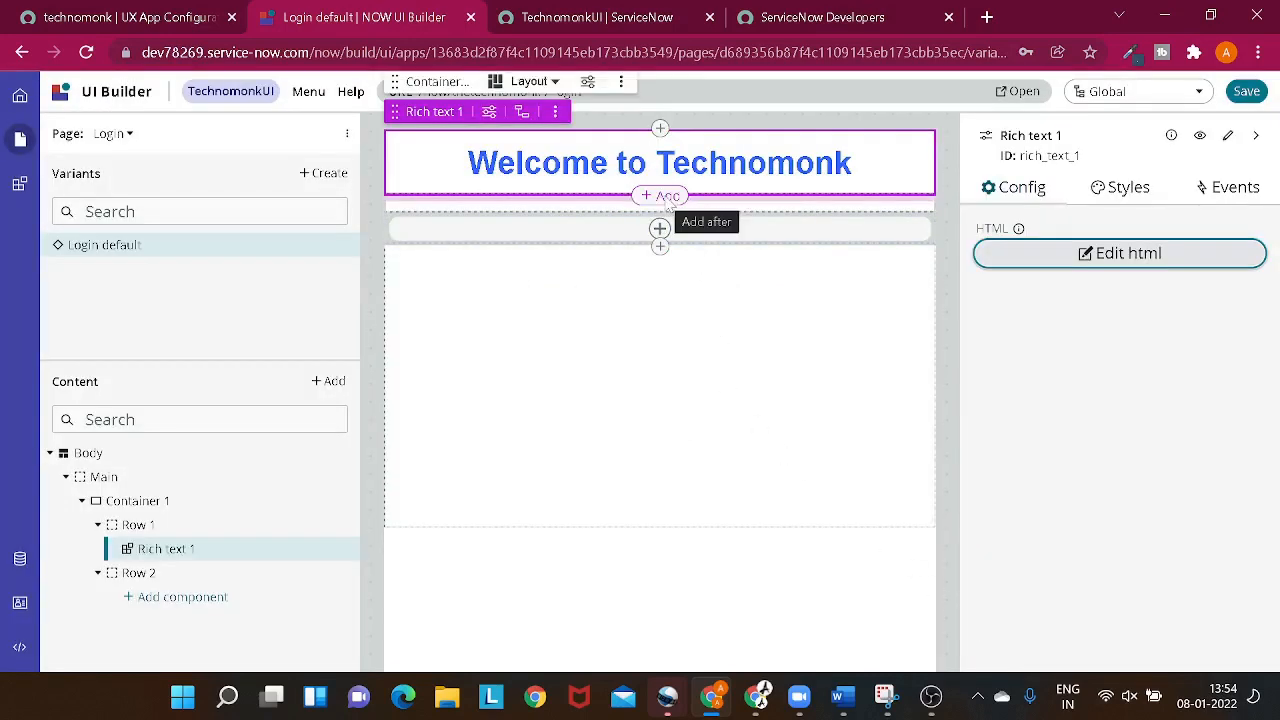
- Add a Textarea component directly after the welcome heading in Row 1 and review its configuration options
click(660, 196)
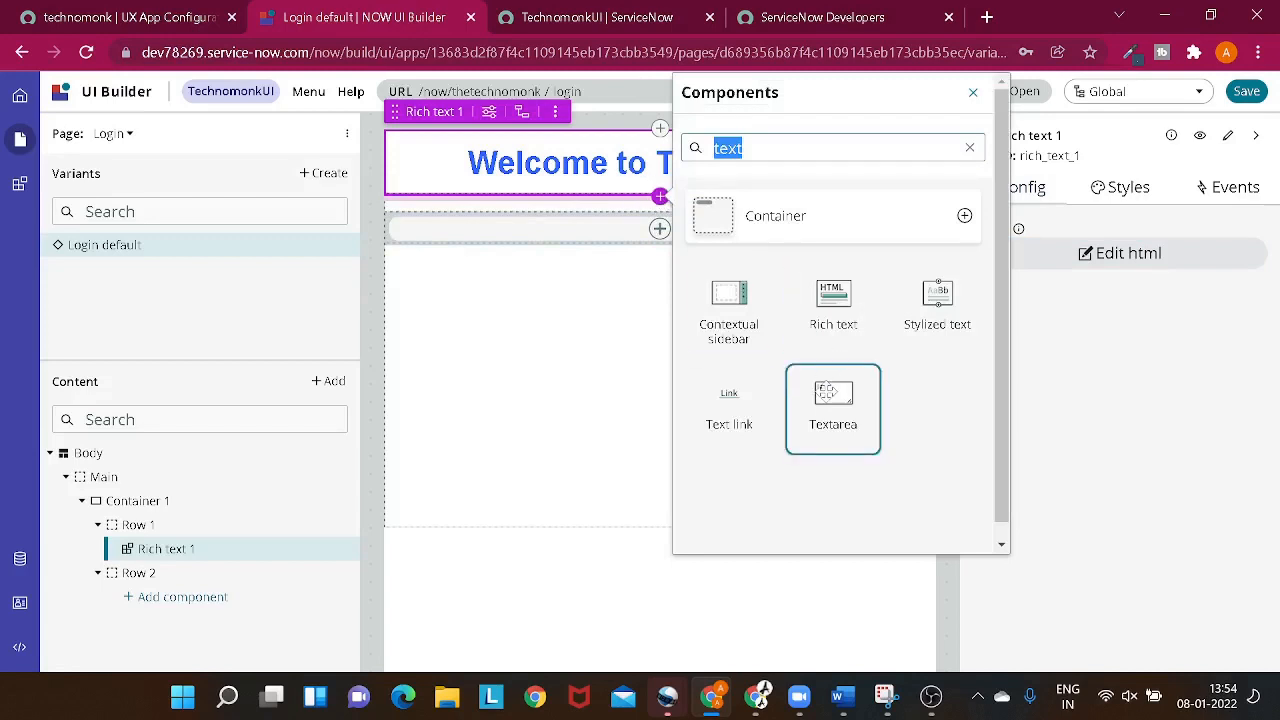
click(825, 393)
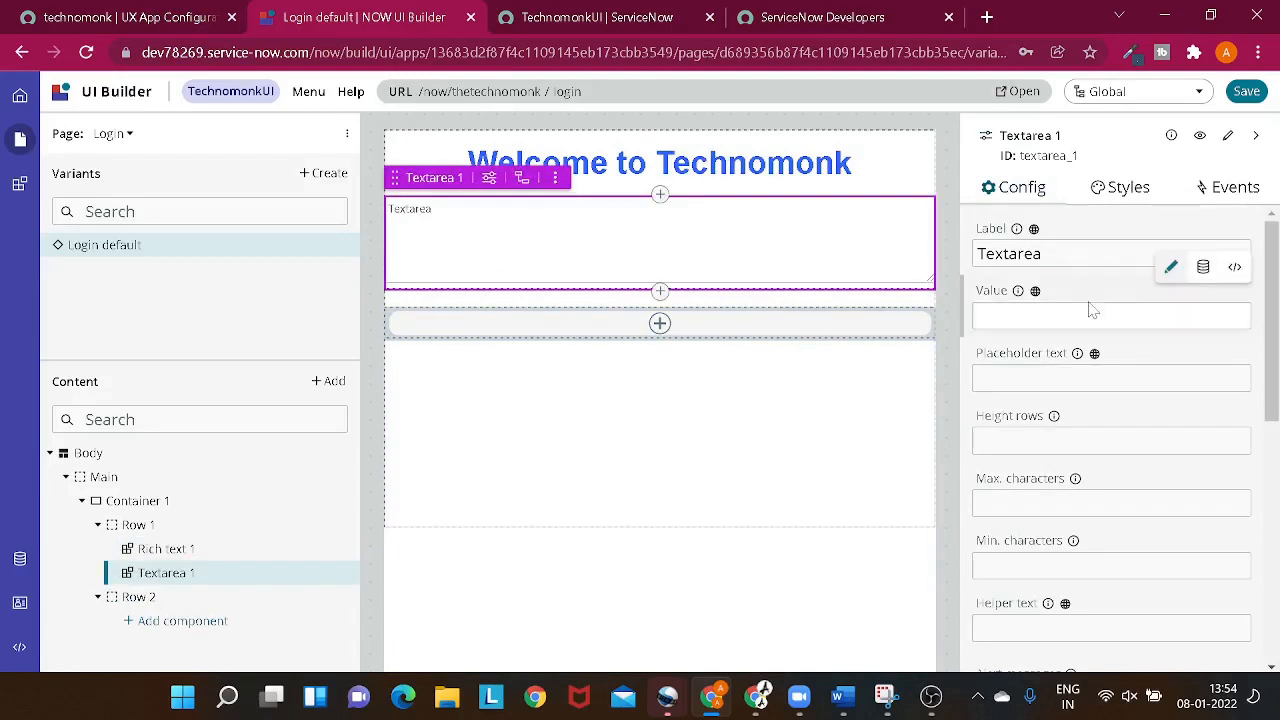
scroll(1093, 311, down, 5)
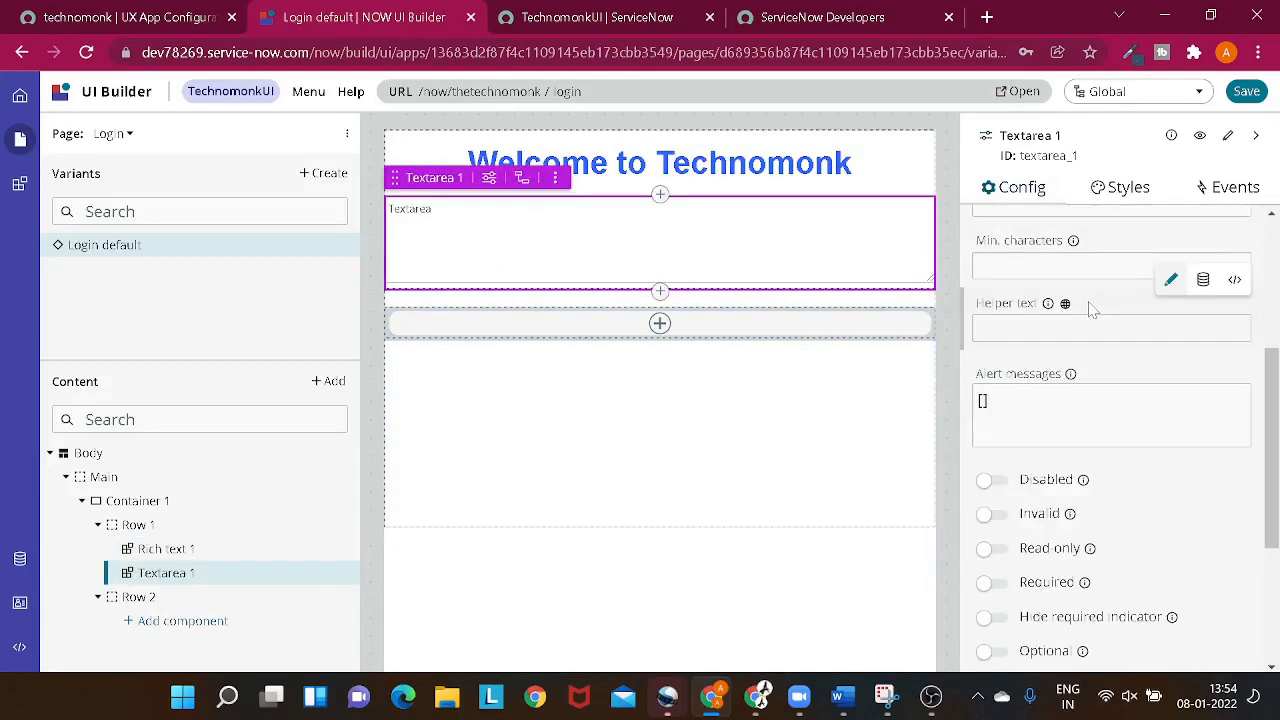
scroll(1093, 311, down, 1)
scroll(1093, 311, up, 2)
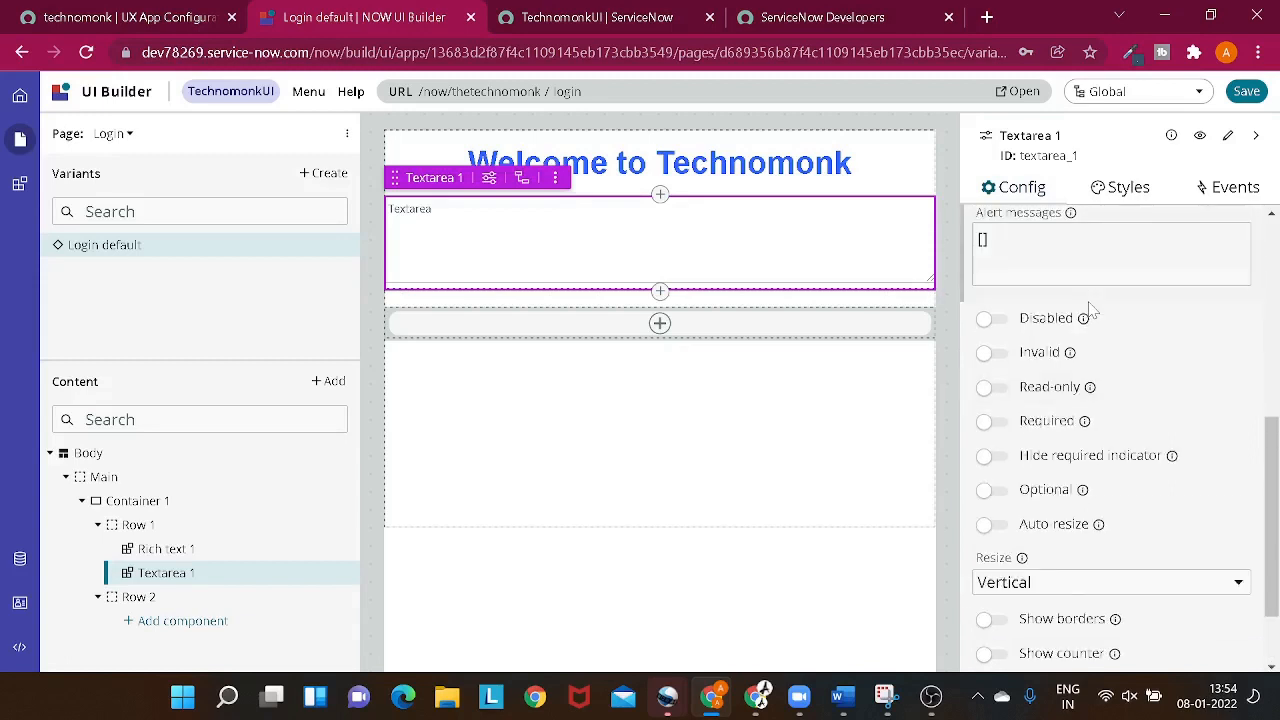
scroll(1093, 311, up, 6)
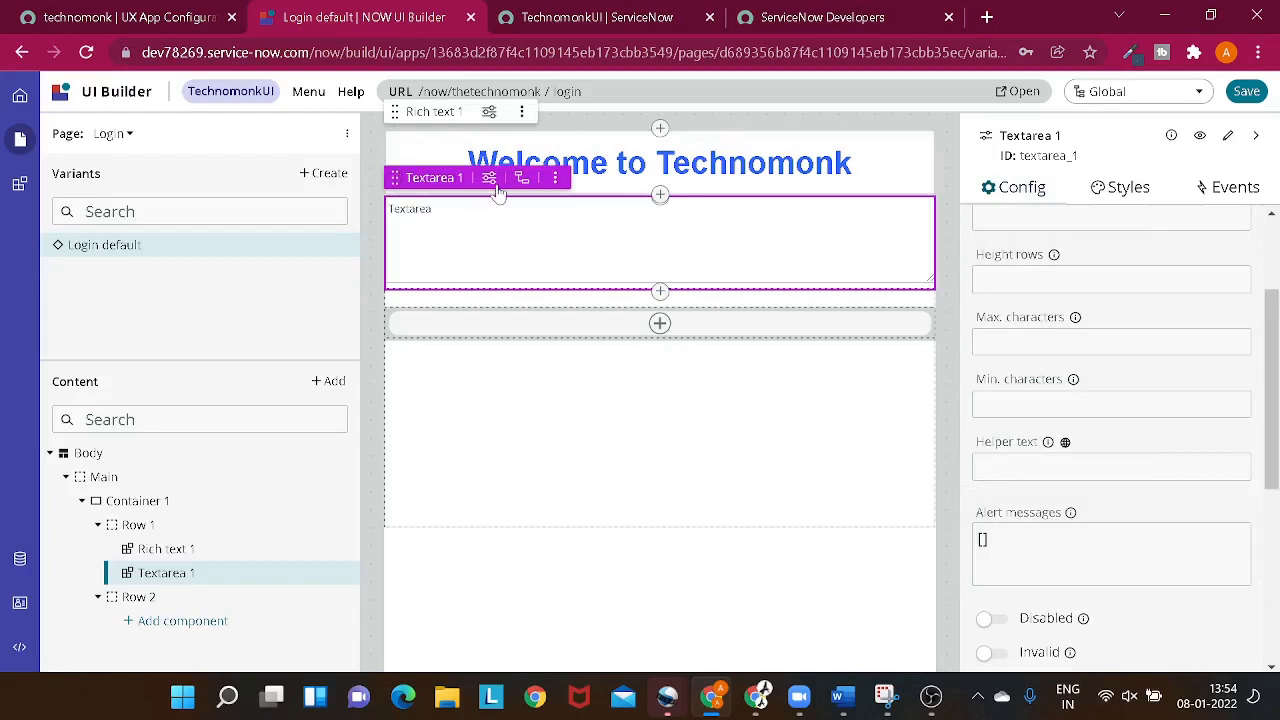
scroll(1110, 520, up, 3)
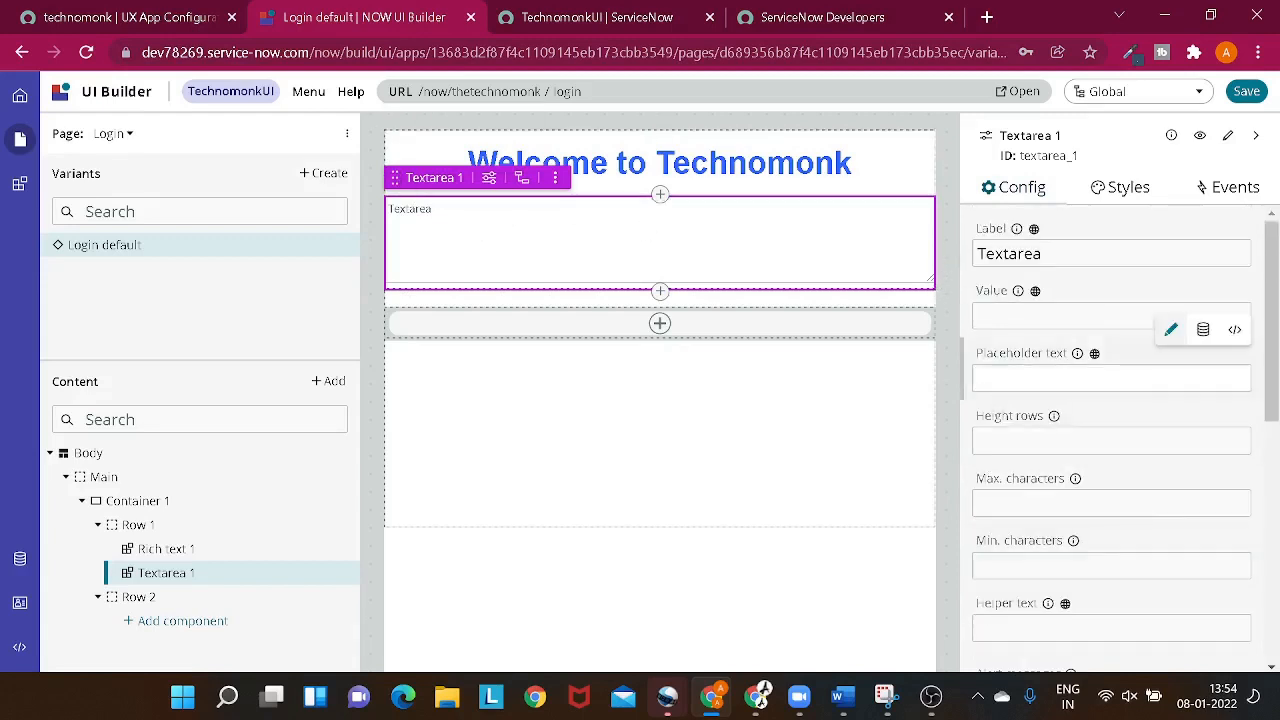
drag(1054, 254, 943, 231)
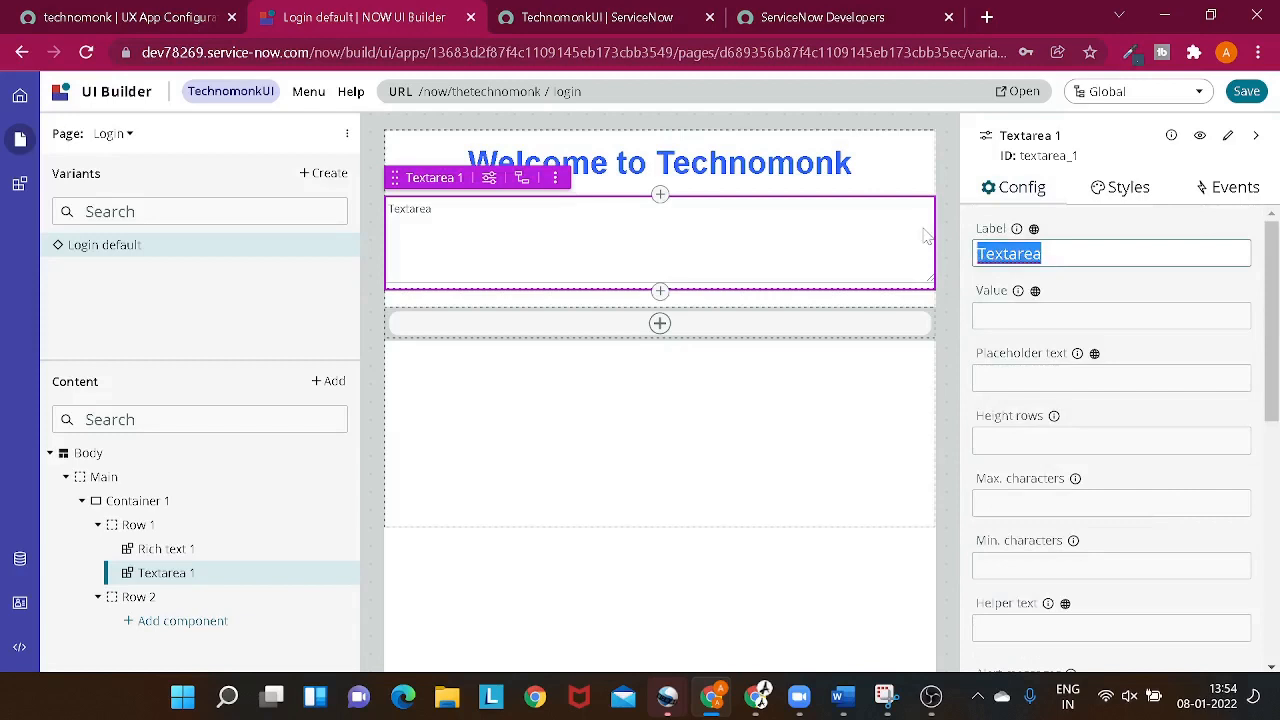
key(BackSpace)
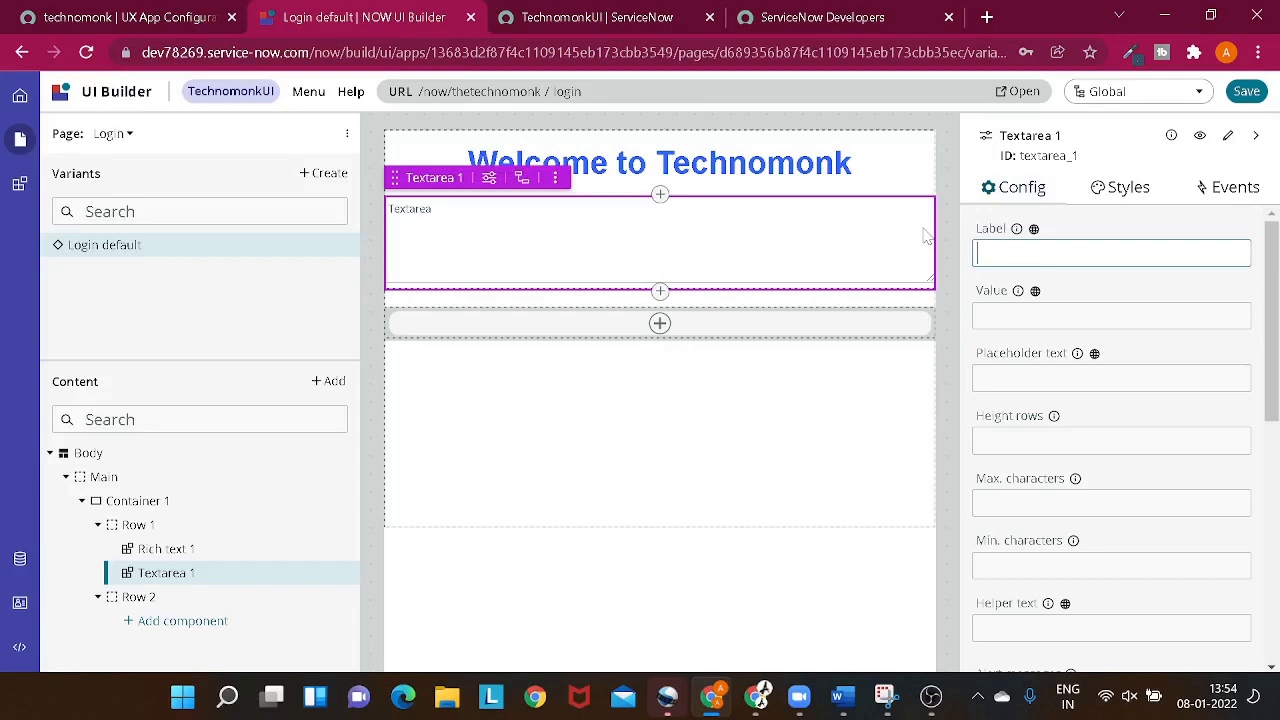
key(ctrl+z)
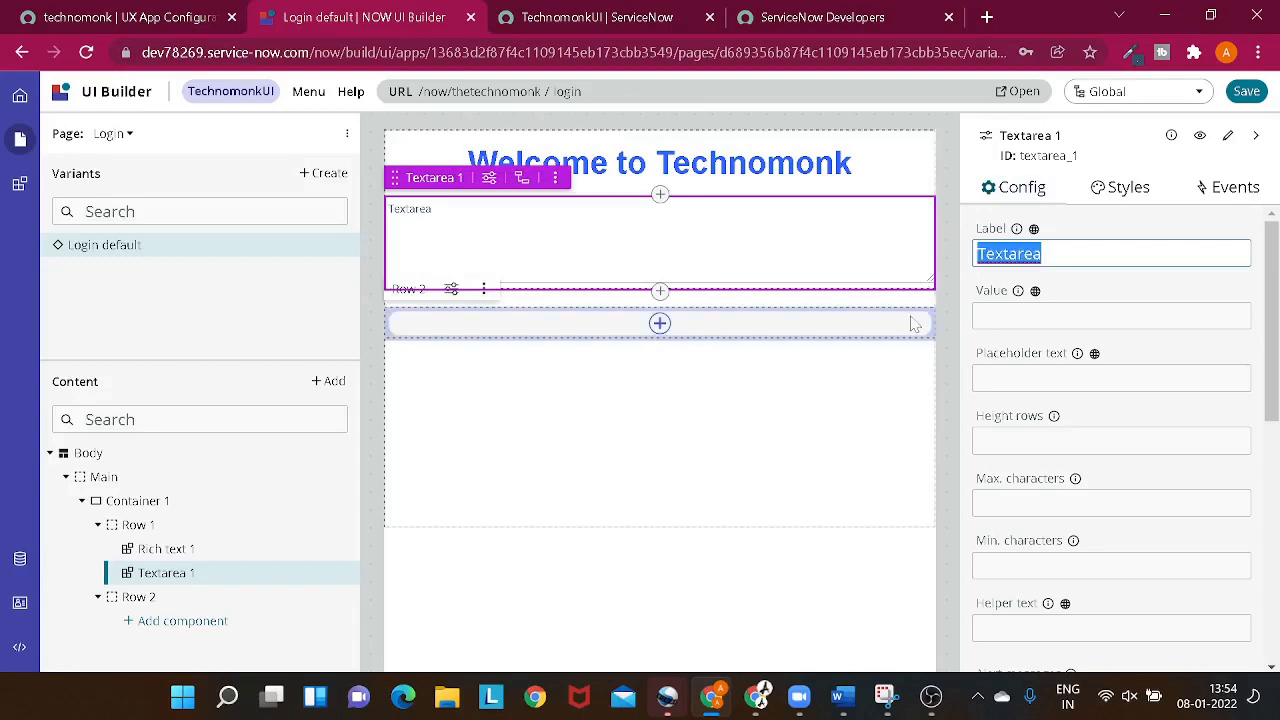
click(932, 483)
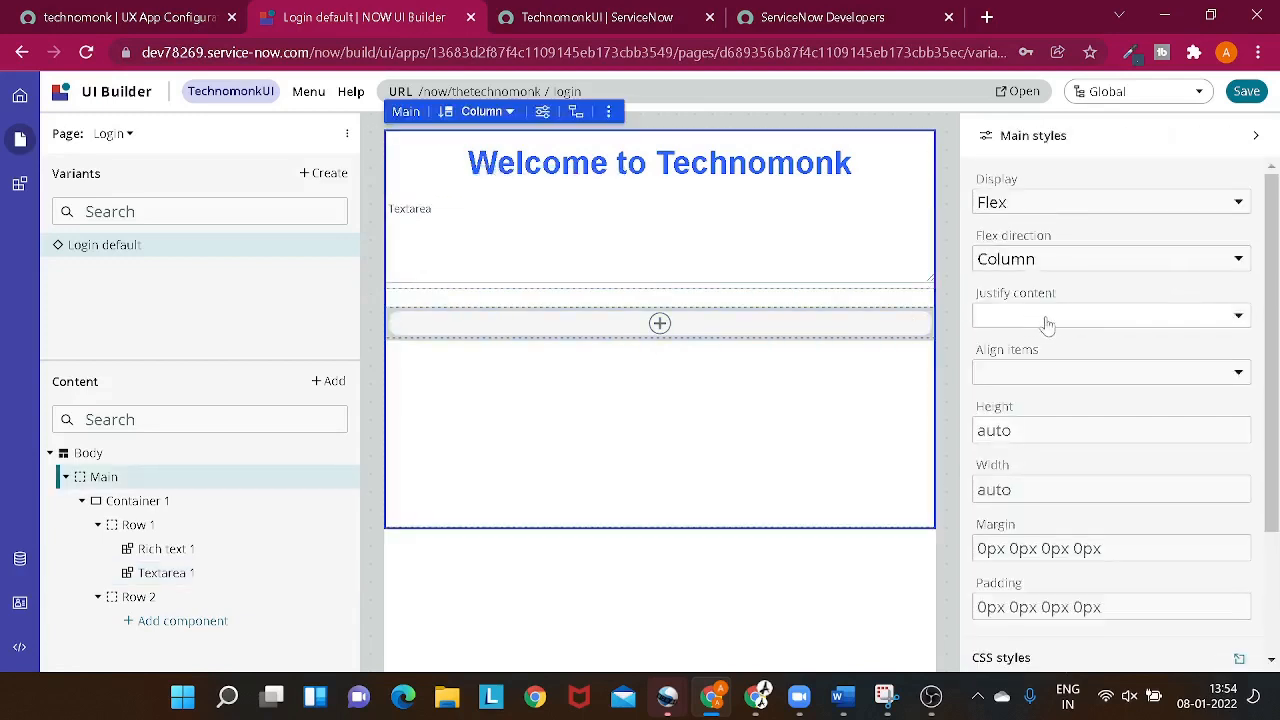
- Enter the trial text "hgdg" as the textarea's value and check how it renders on the page
click(560, 175)
click(533, 220)
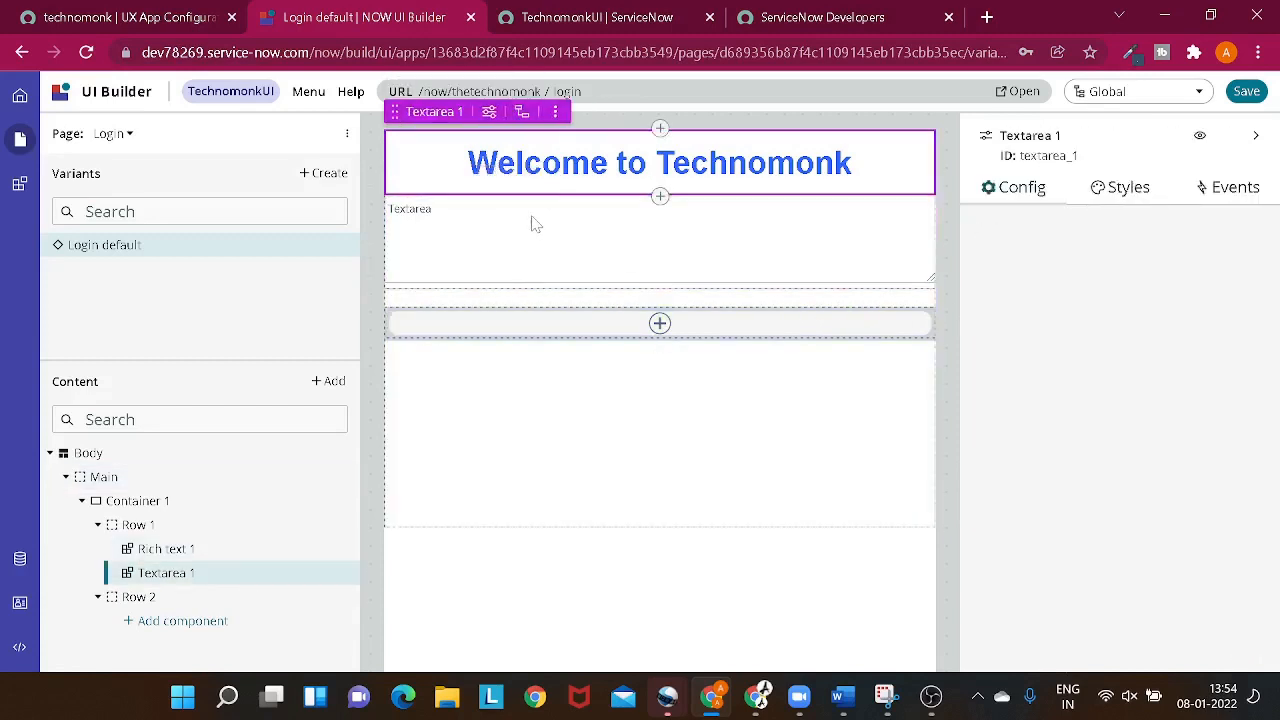
click(980, 315)
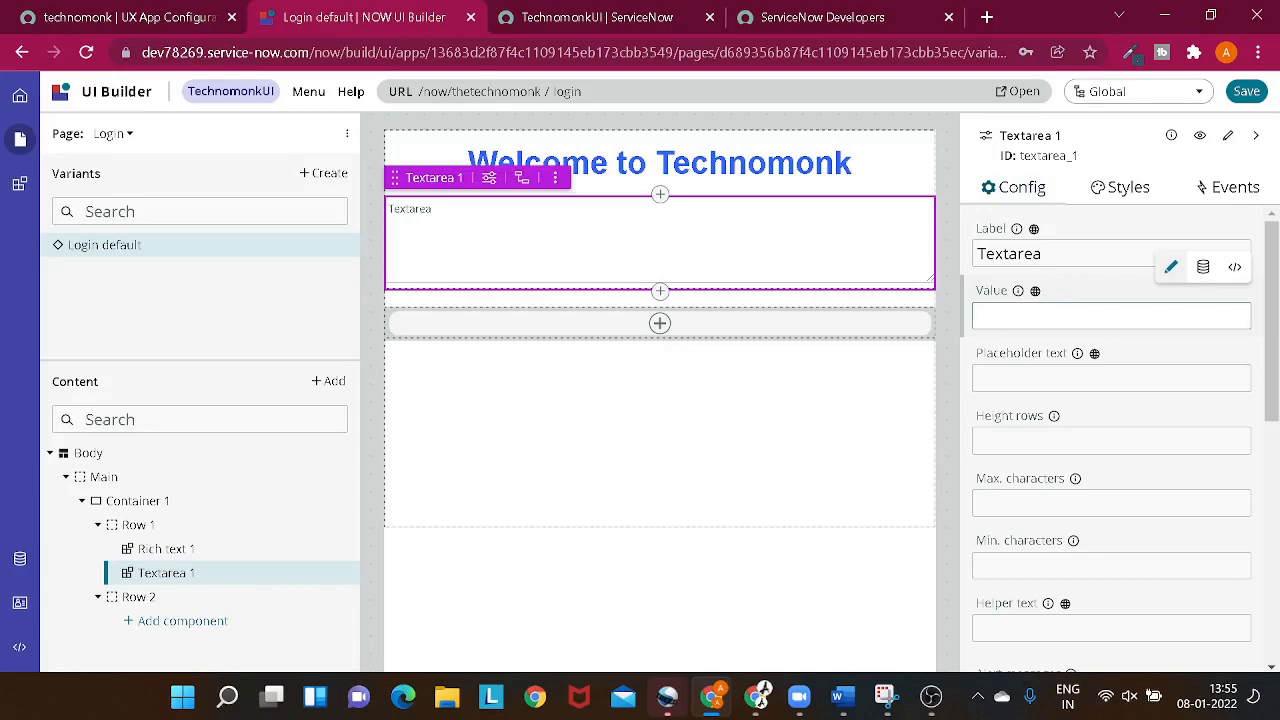
text(hgdg)
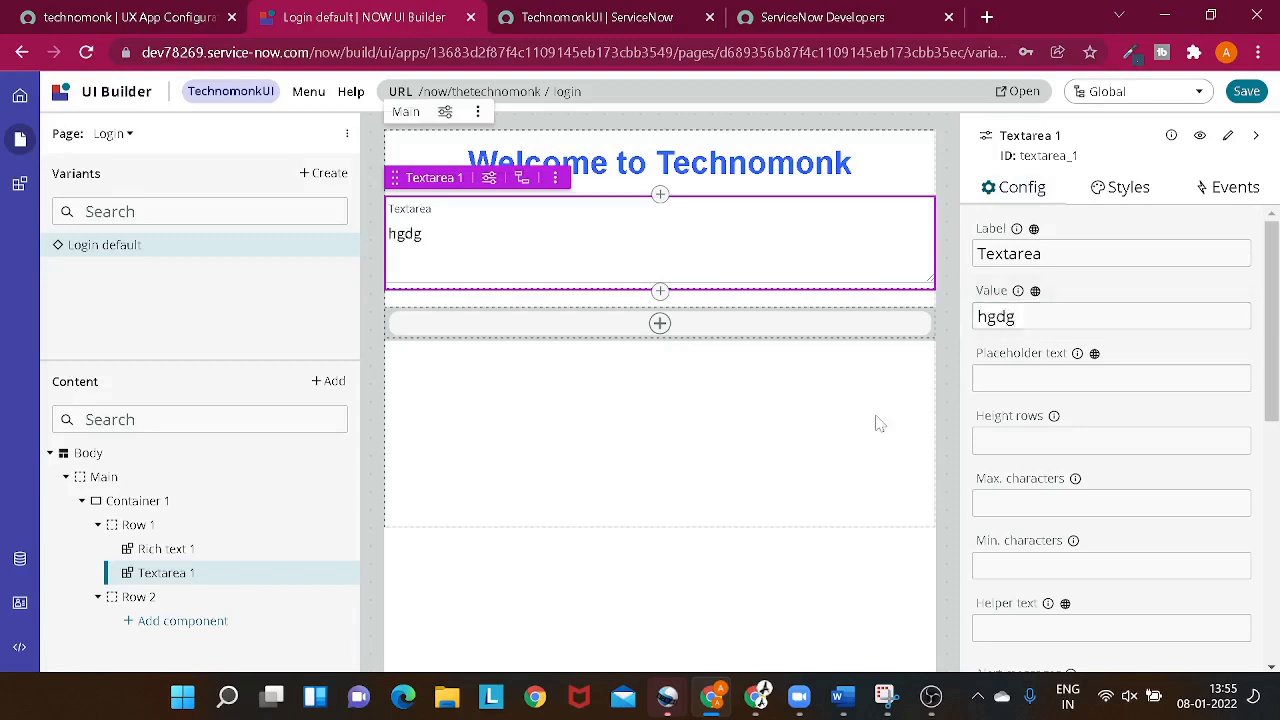
click(877, 527)
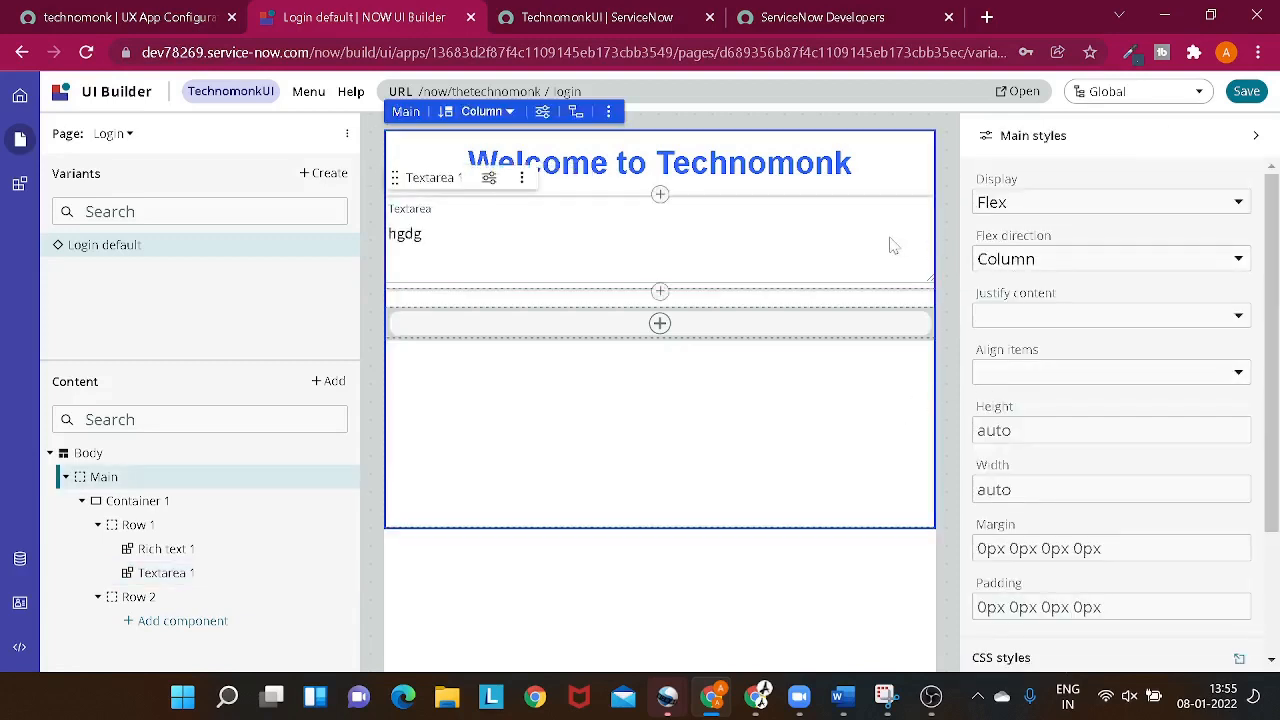
click(588, 238)
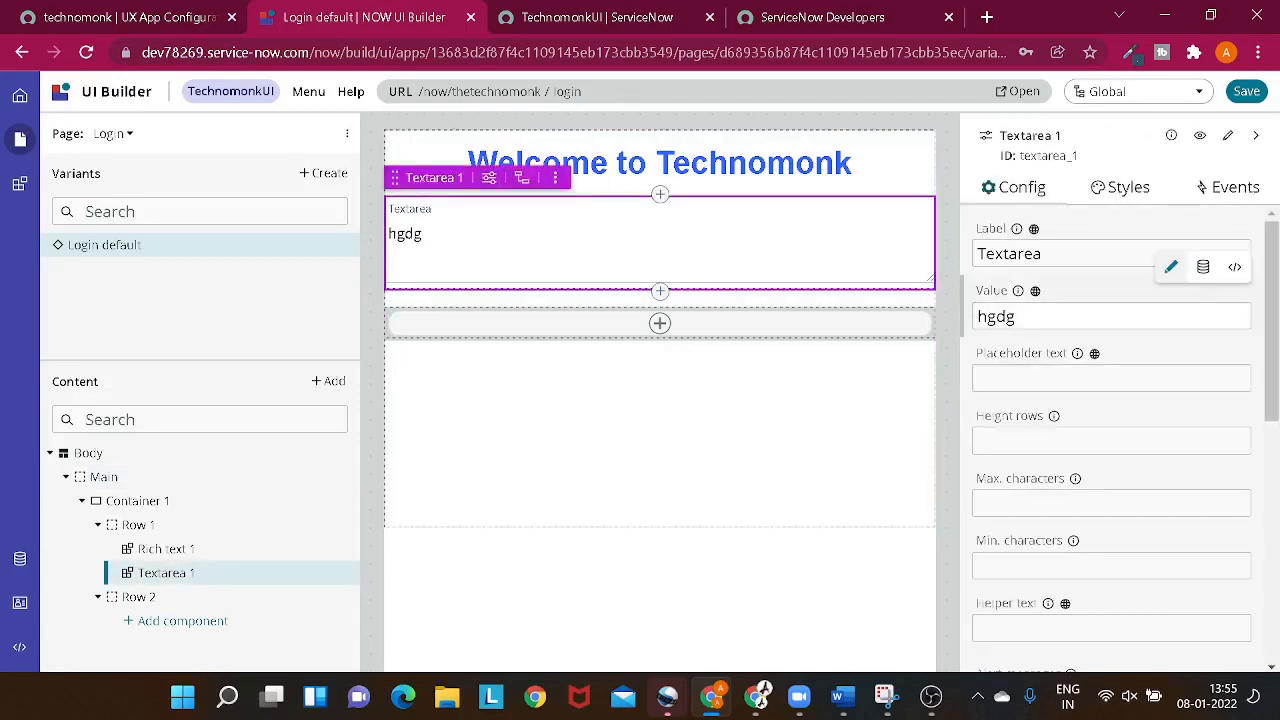
- Replace the textarea's label with "Thanks for joining us"
drag(1019, 316, 977, 316)
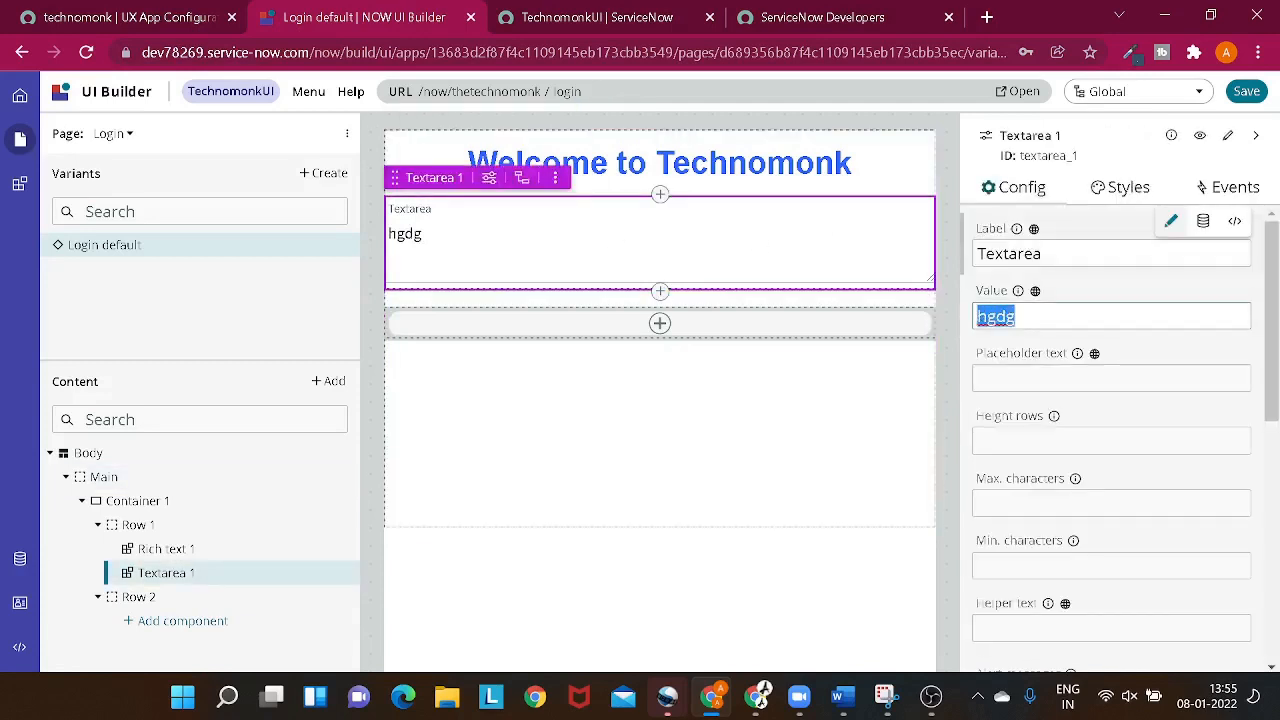
drag(1048, 254, 952, 261)
key(BackSpace)
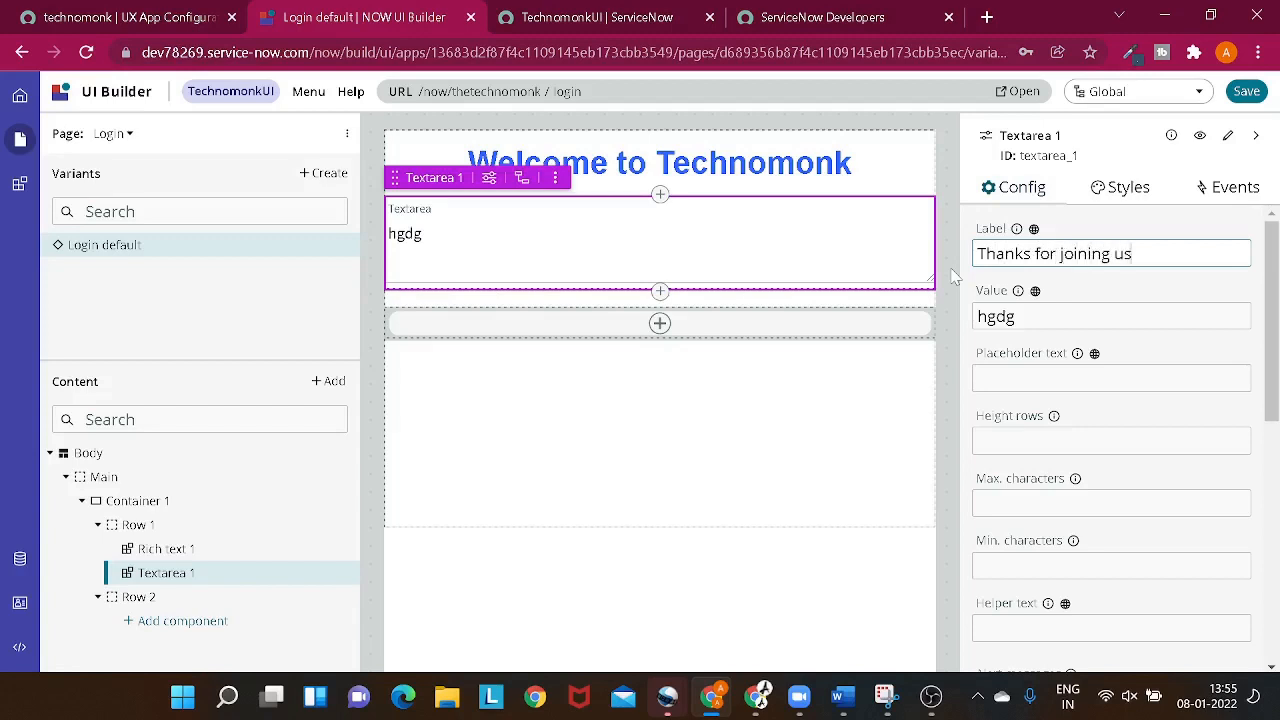
- Replace the textarea's value with "Please suscribe to my channel"
click(1010, 316)
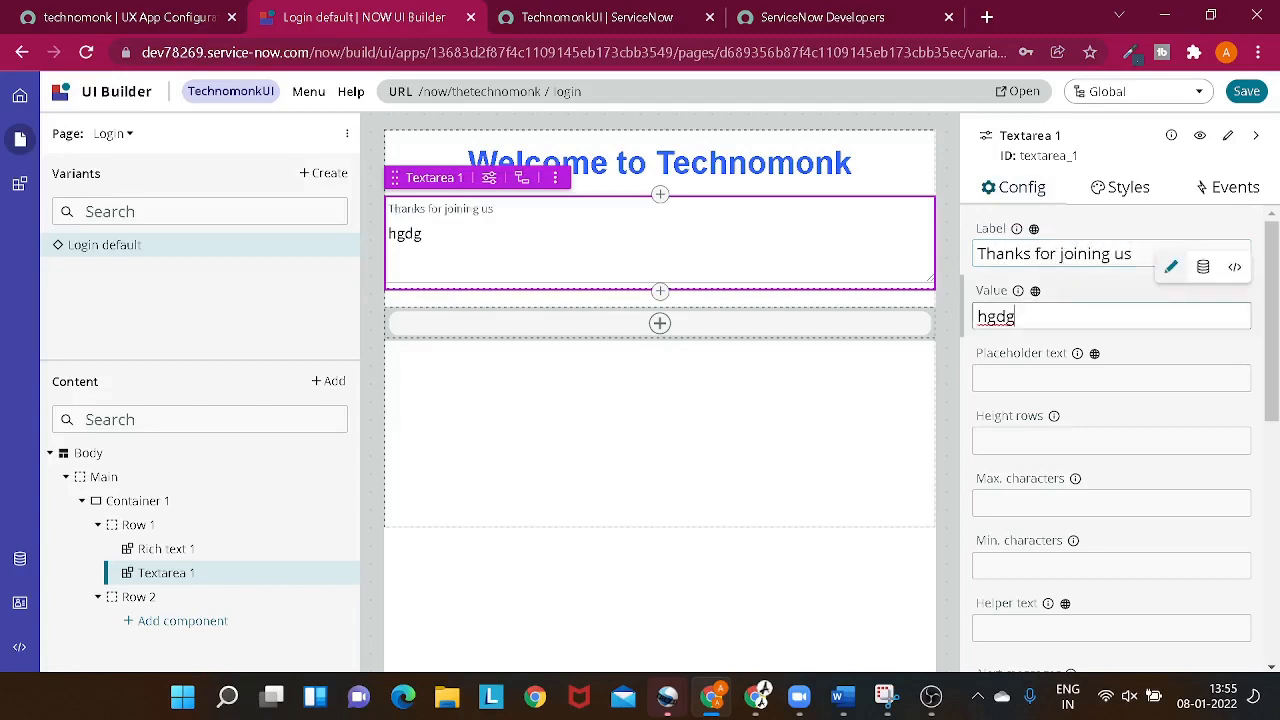
drag(1018, 316, 948, 320)
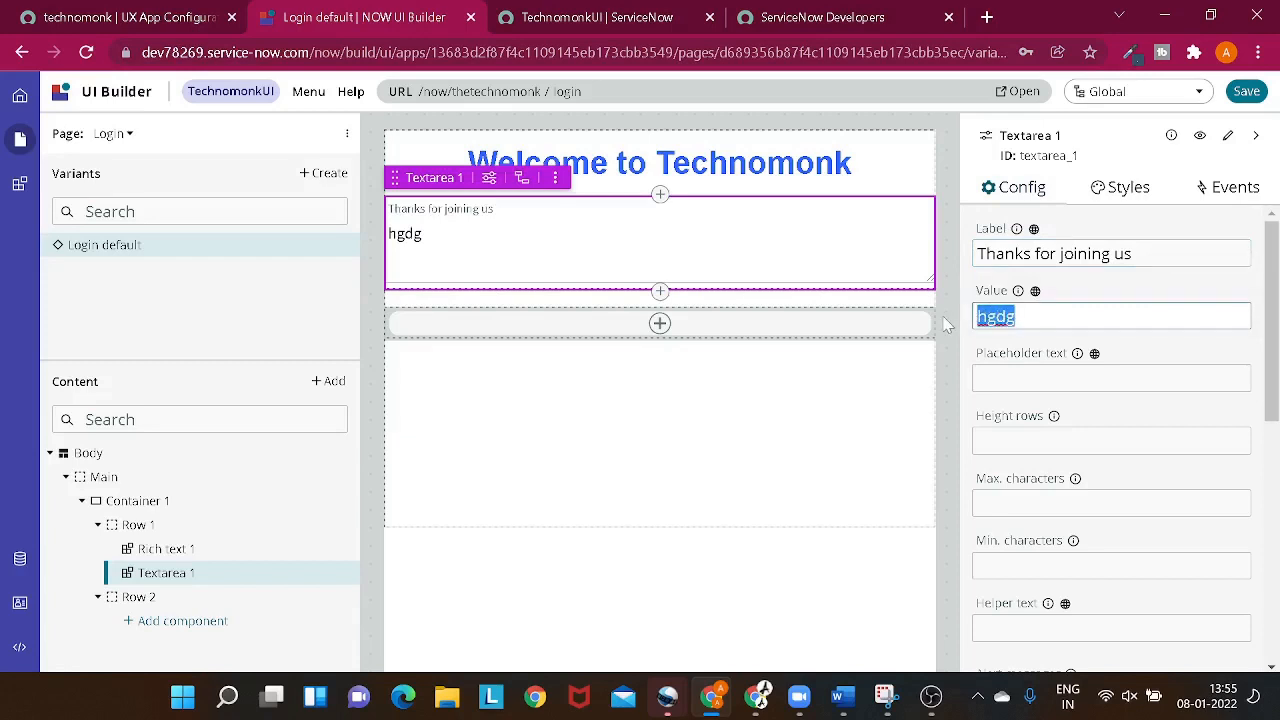
text(Please su)
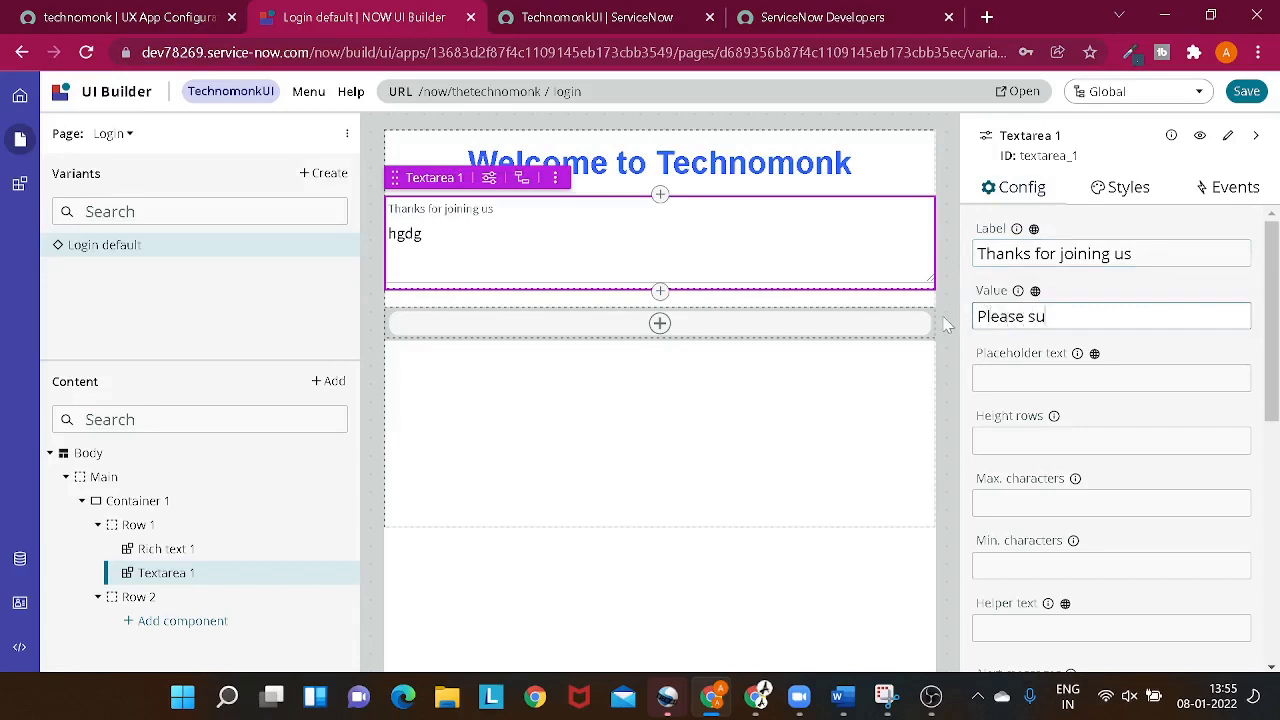
text(scribe to my chan)
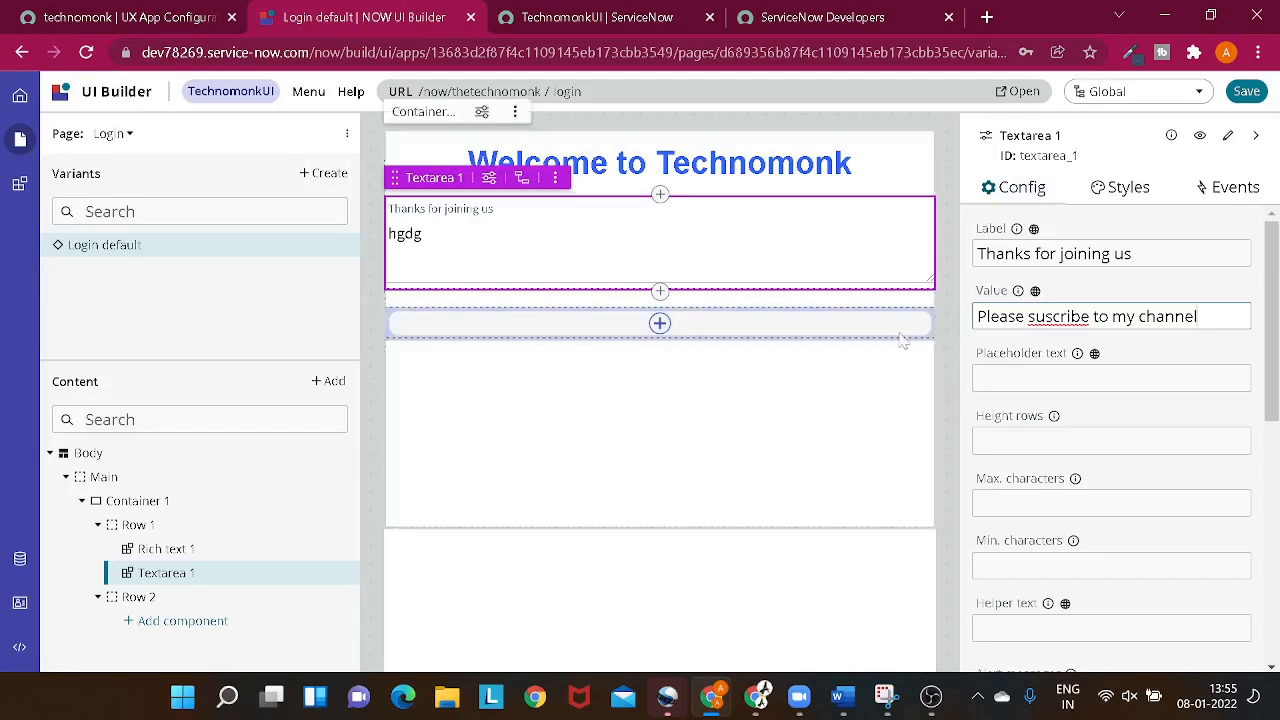
click(1044, 373)
click(1062, 440)
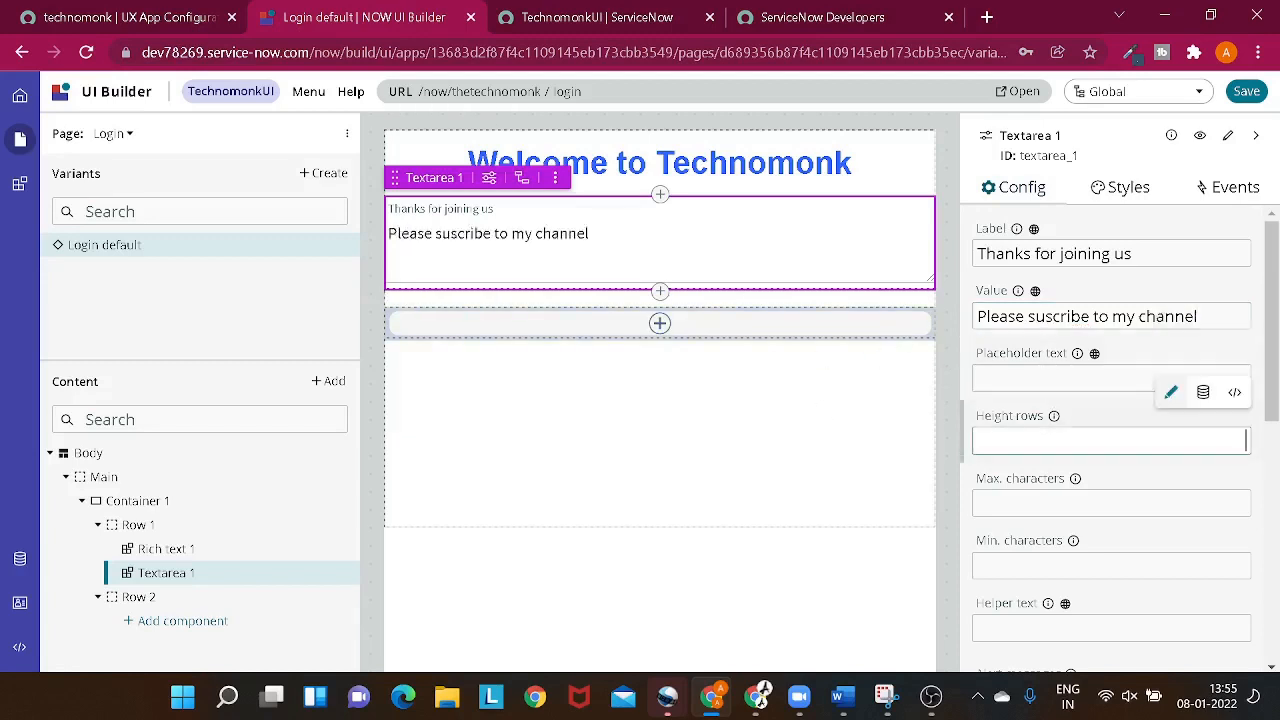
- Enable Auto-resize for the textarea and review its remaining configuration options
scroll(1065, 450, down, 2)
scroll(1068, 490, down, 2)
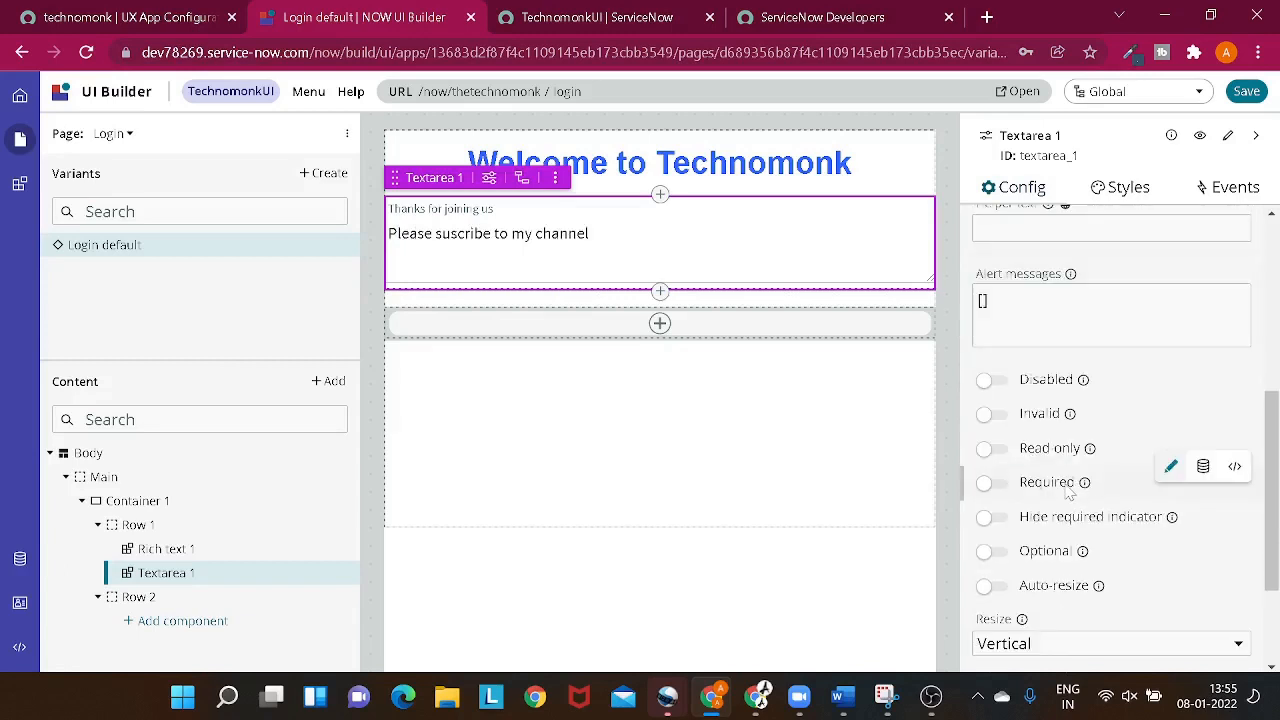
scroll(1045, 430, down, 1)
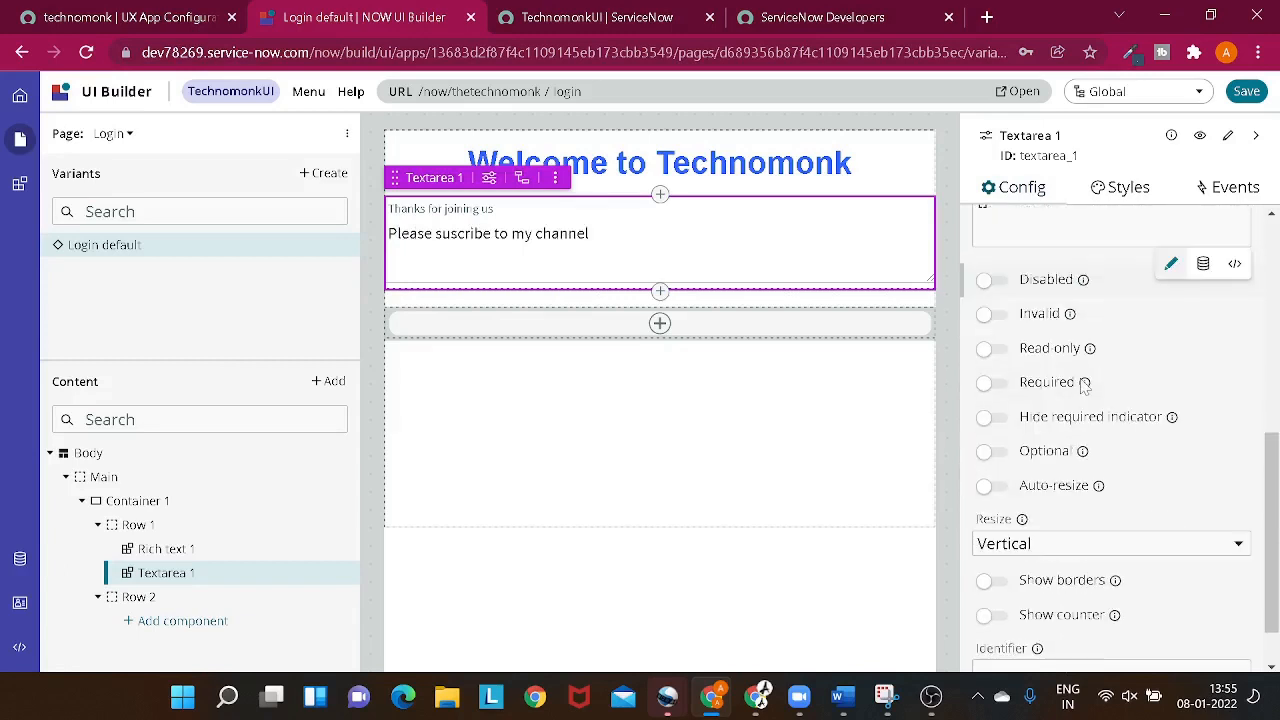
click(990, 486)
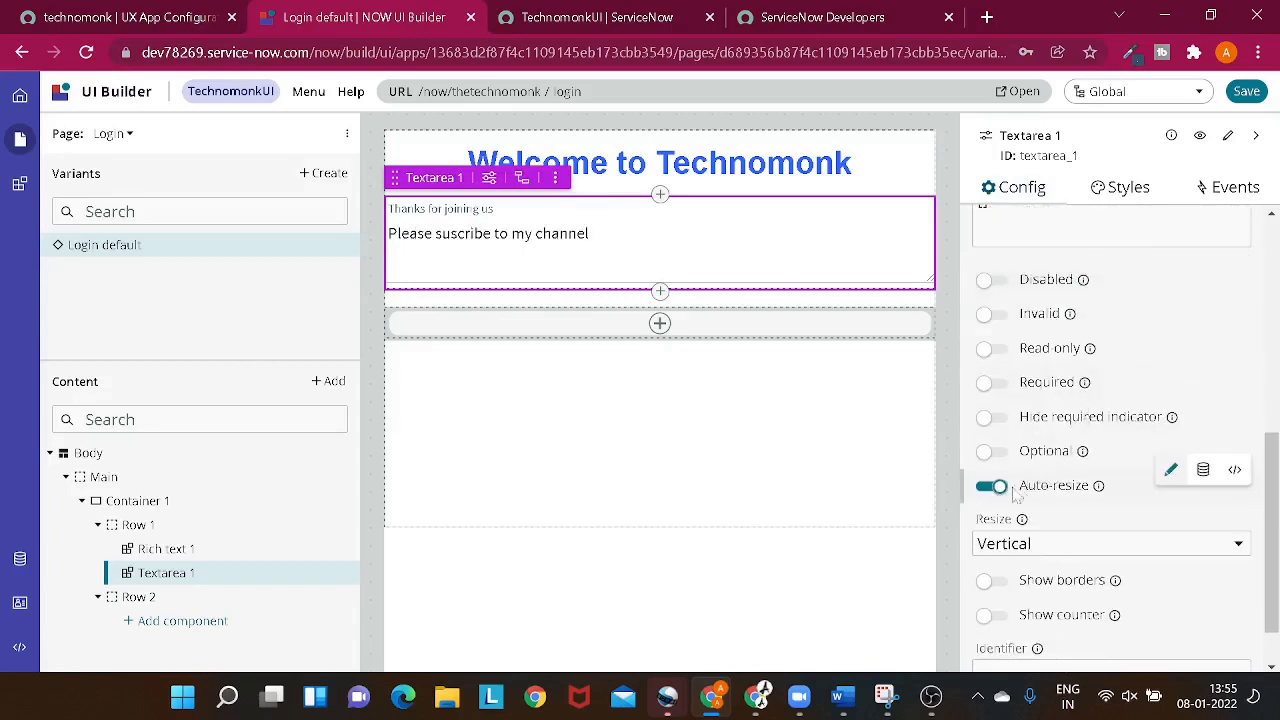
scroll(1043, 482, down, 1)
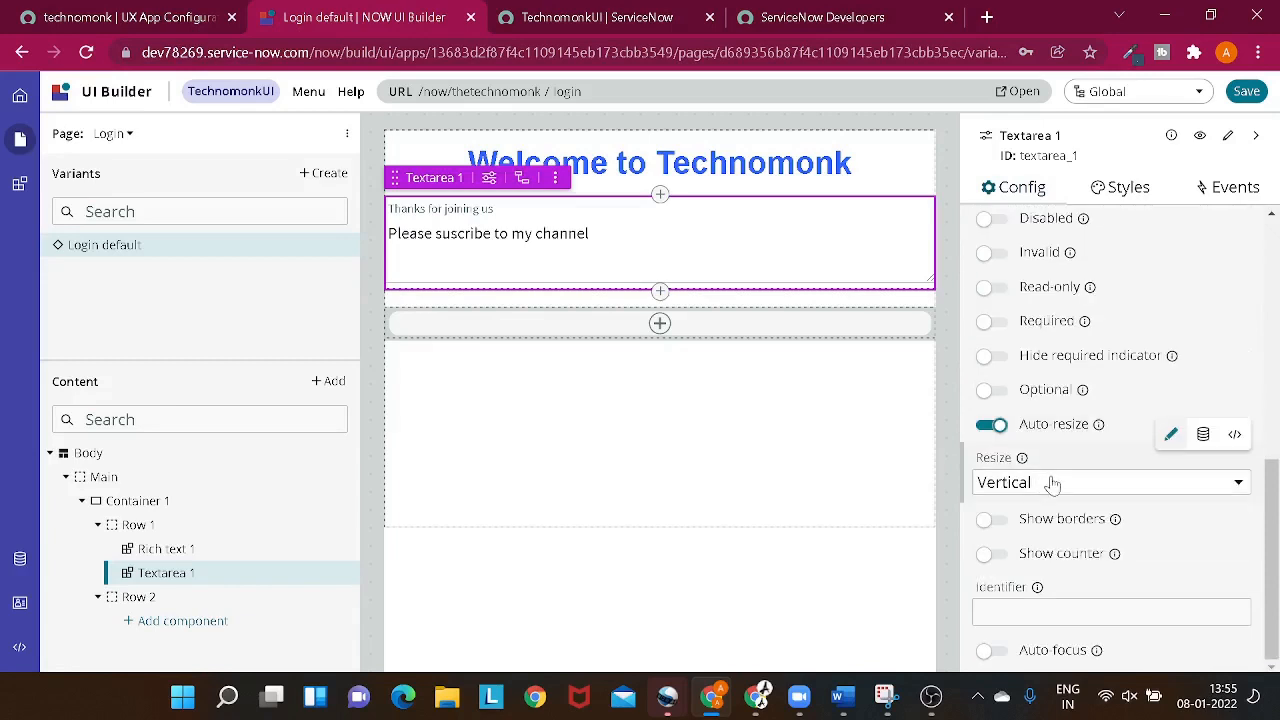
scroll(1055, 523, up, 7)
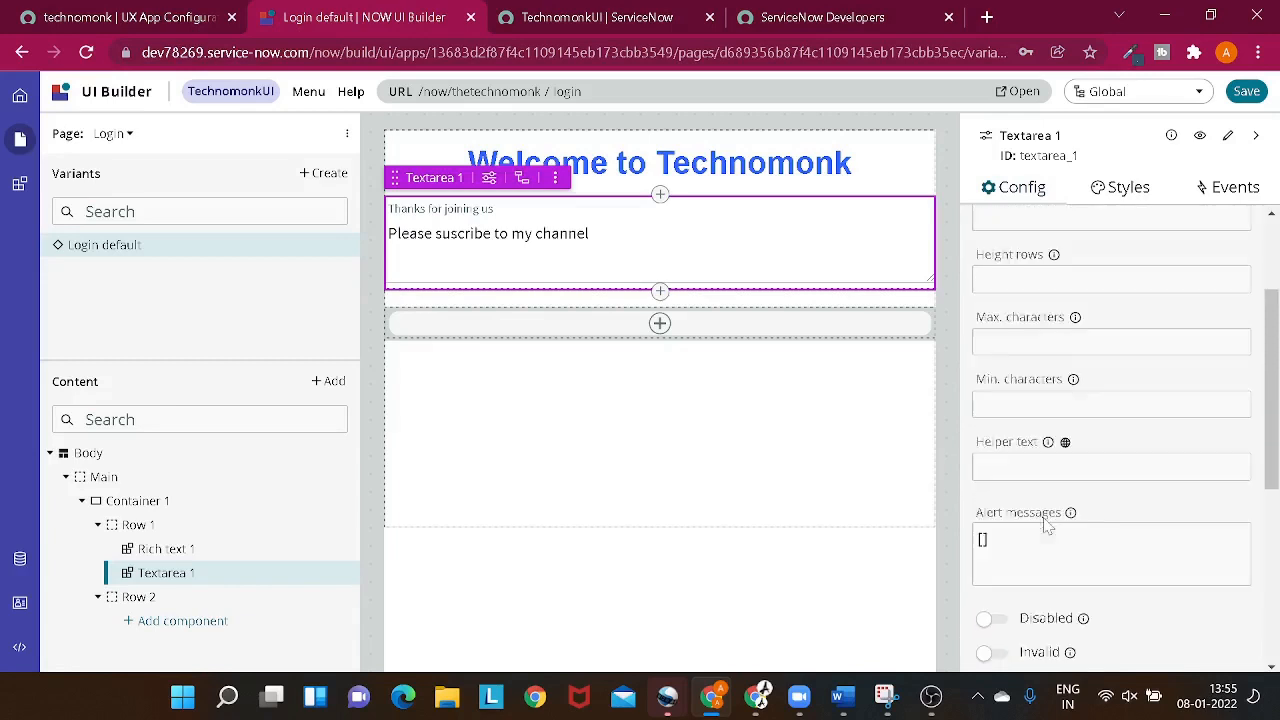
- Open the textarea's CSS styles and add a font-family property inside the rule
click(1120, 190)
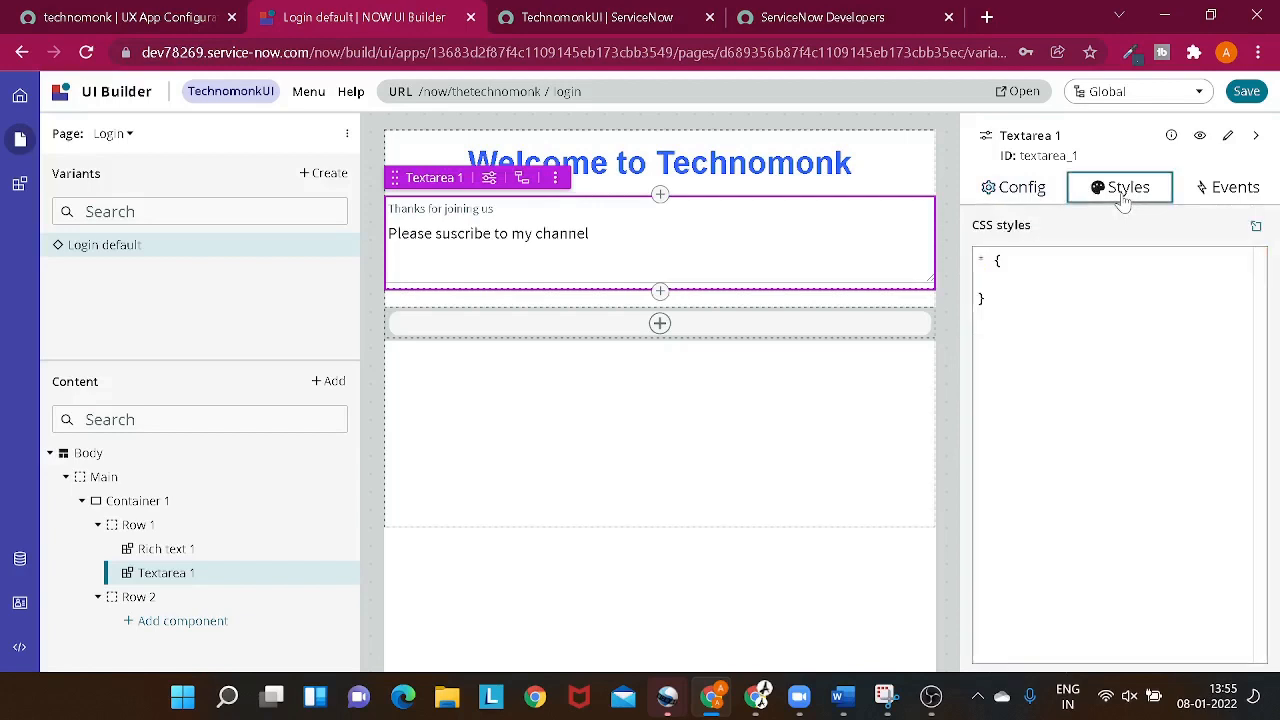
click(987, 299)
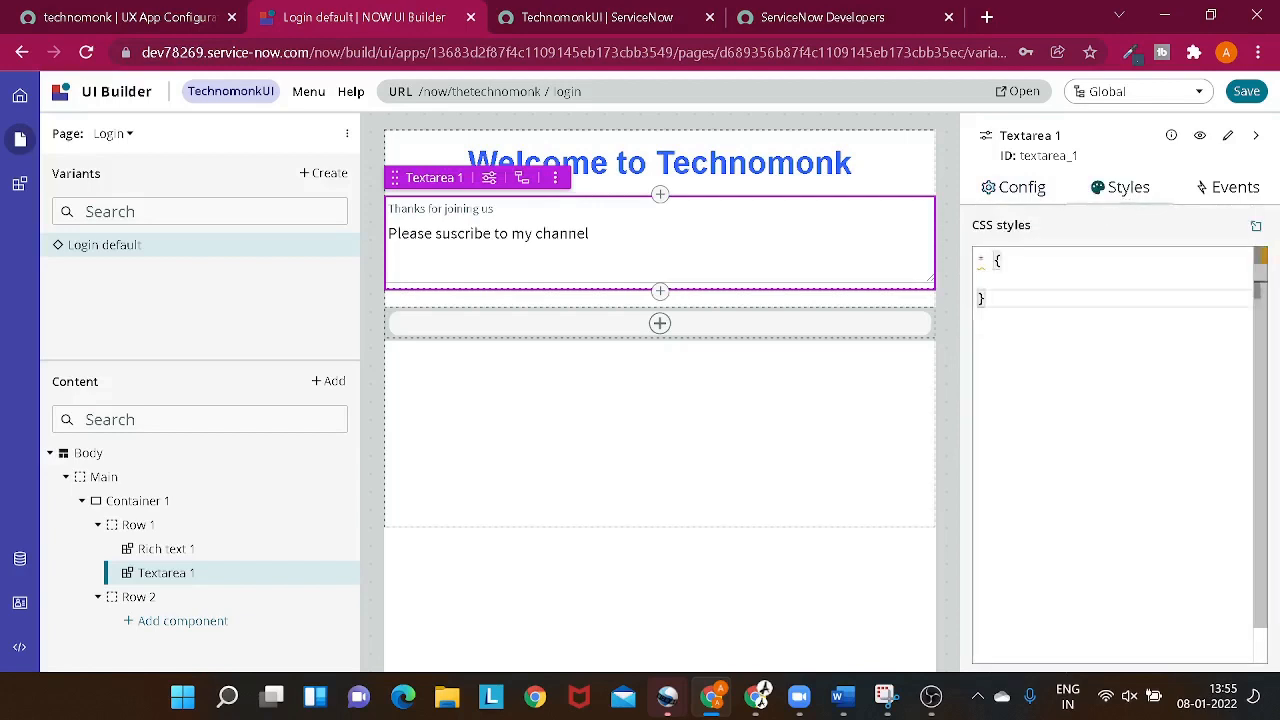
click(1010, 280)
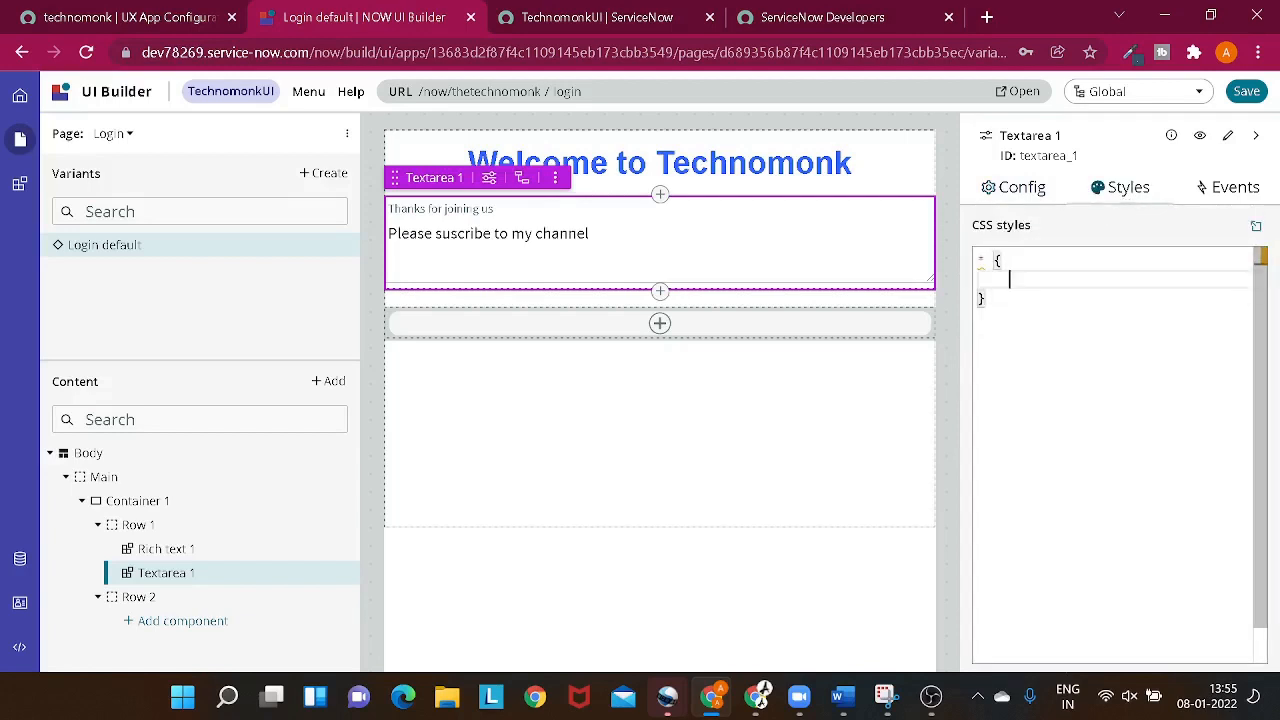
text(fo)
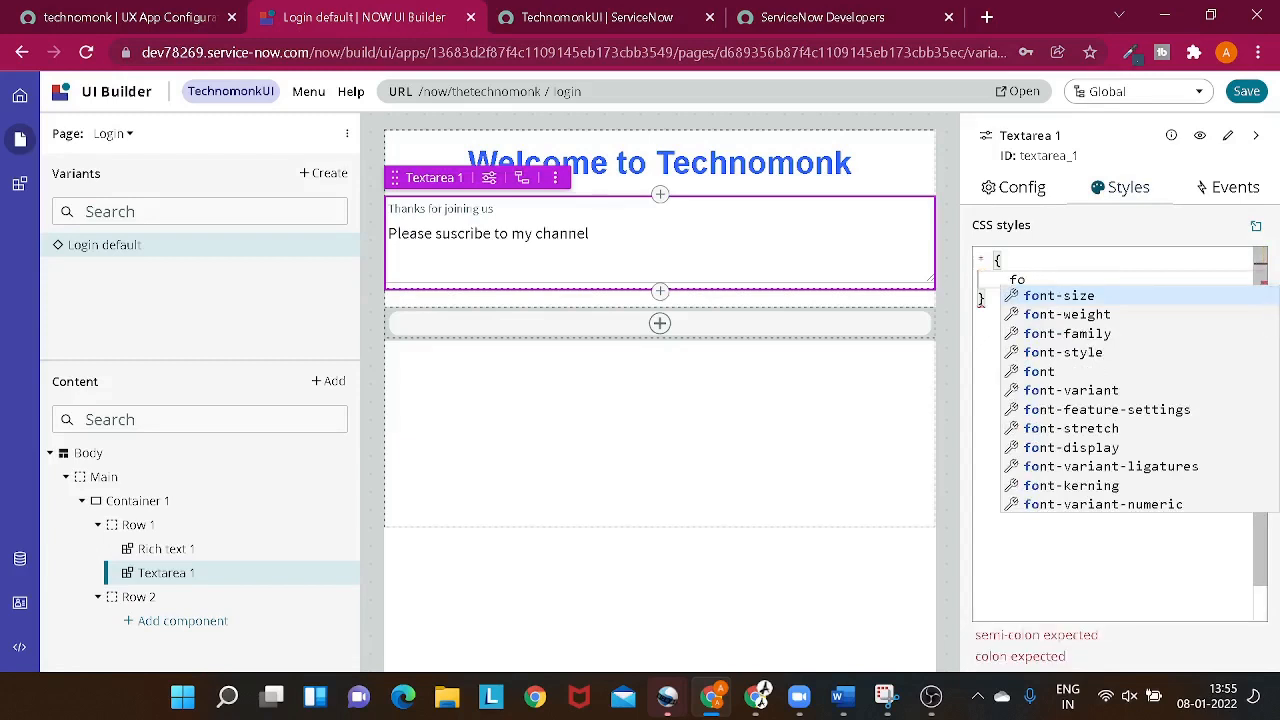
key(Down)
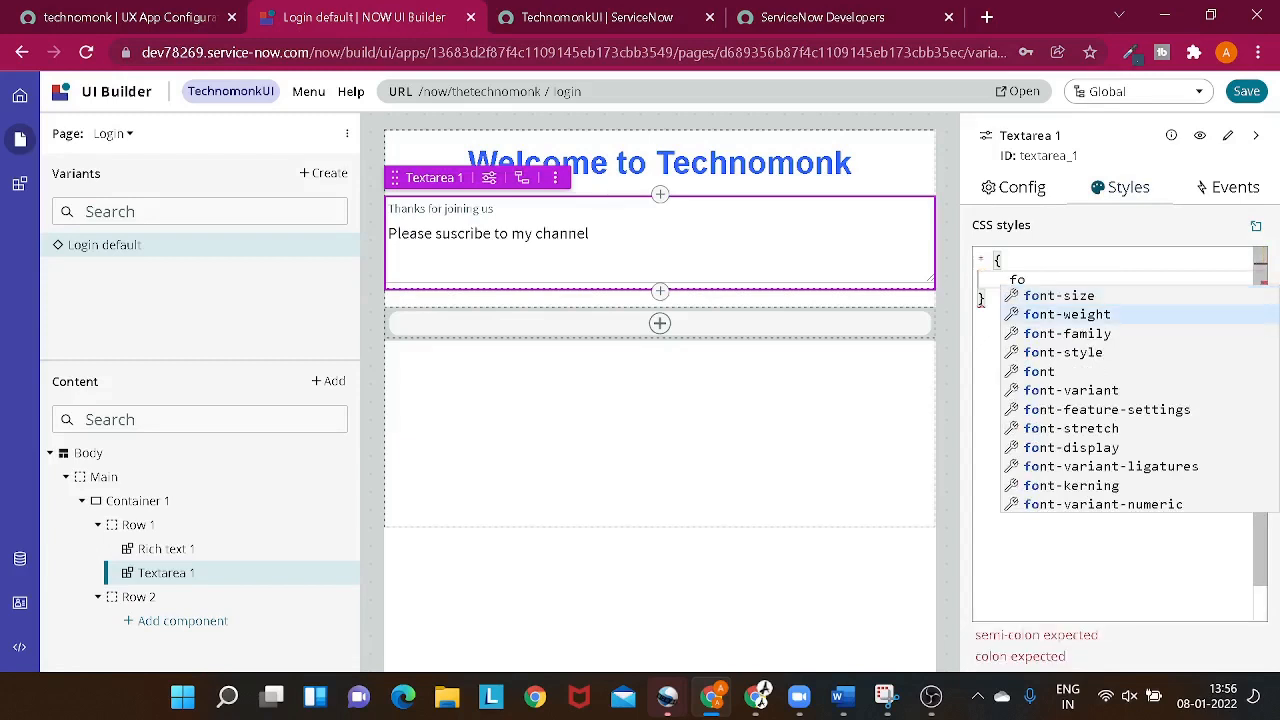
key(Down)
key(Return)
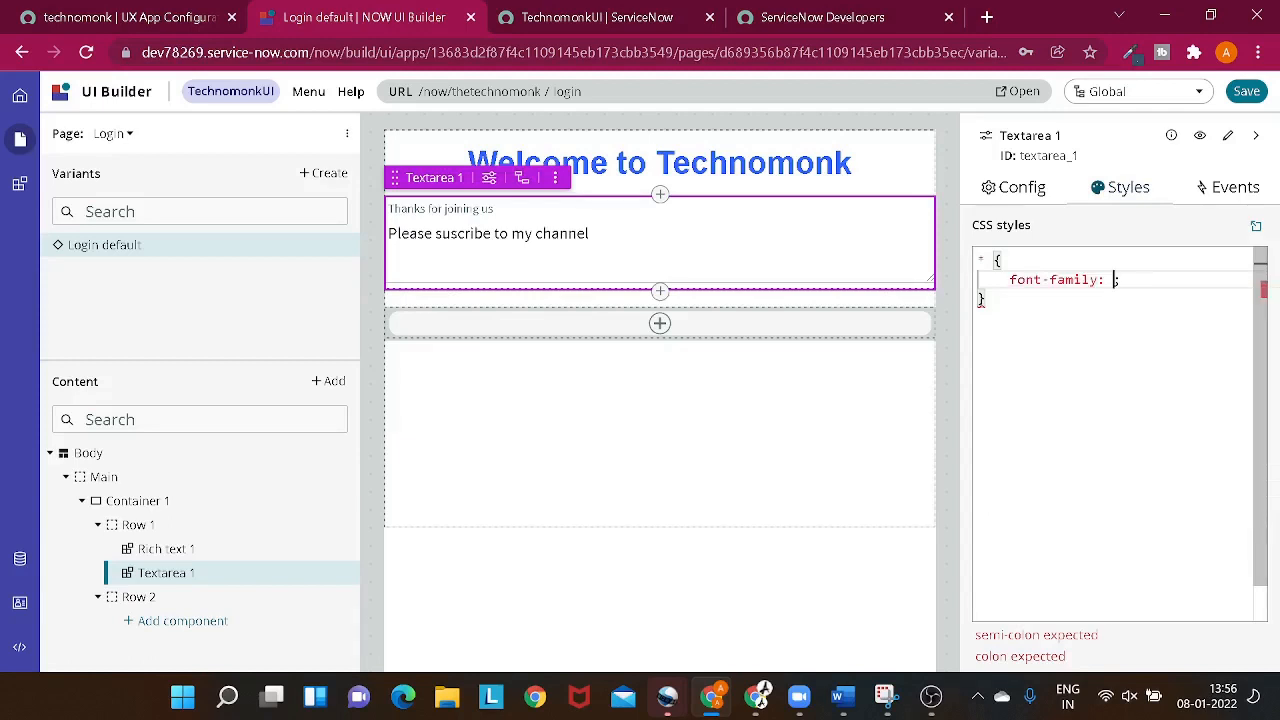
- Set the textarea's font-family to 'Franklin Gothic Medium', 'Arial Narrow', Arial, sans-serif and check it on the page
key(ctrl+space)
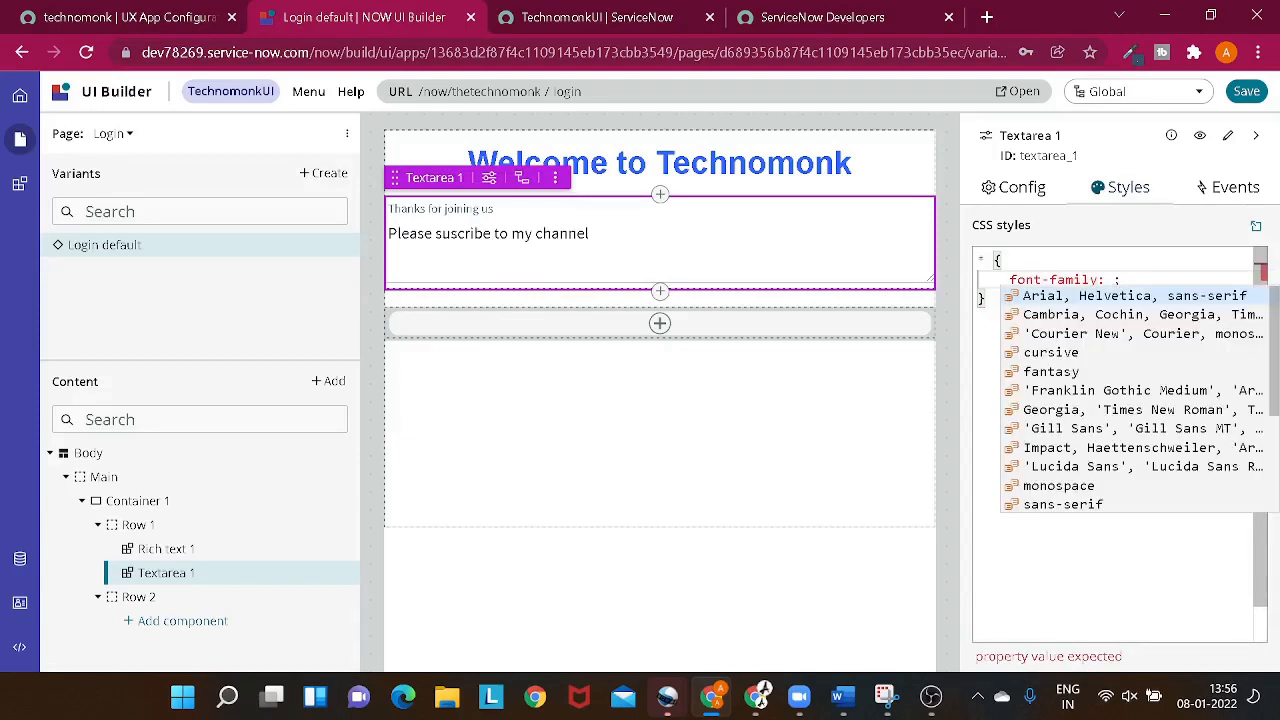
key(Down)
key(Down)
key(Down)
key(Down)
key(Down)
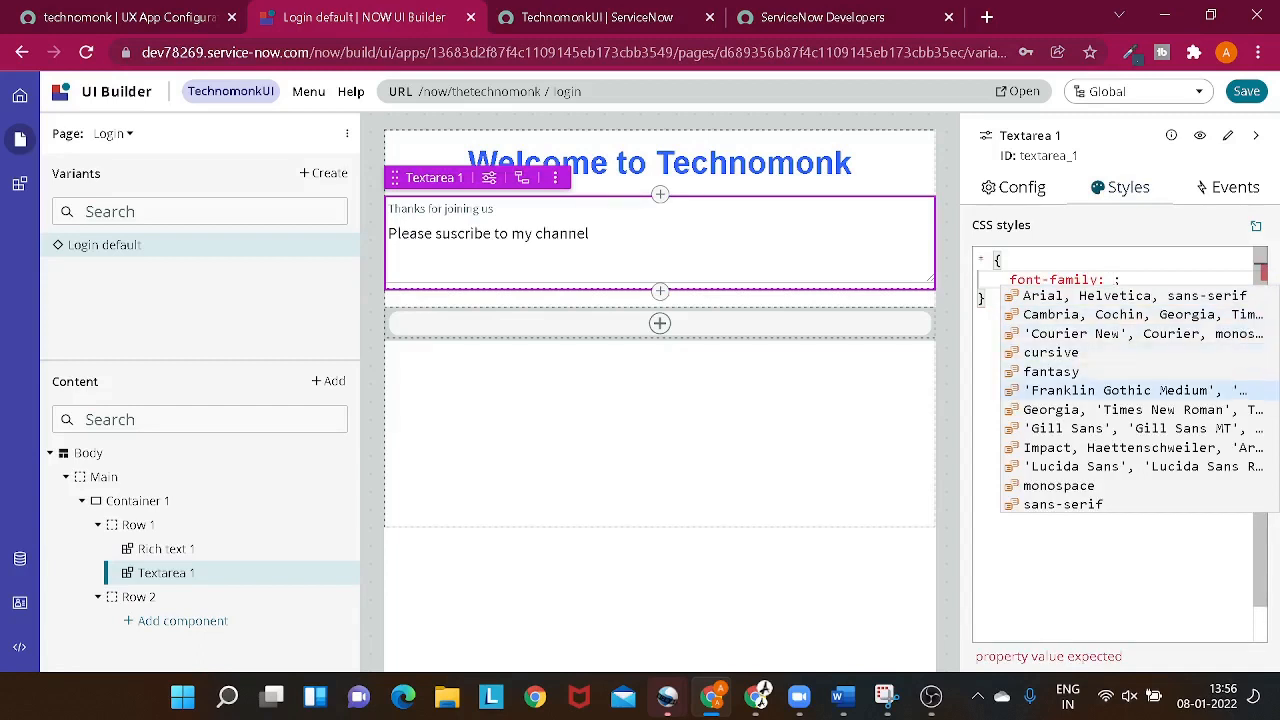
key(Return)
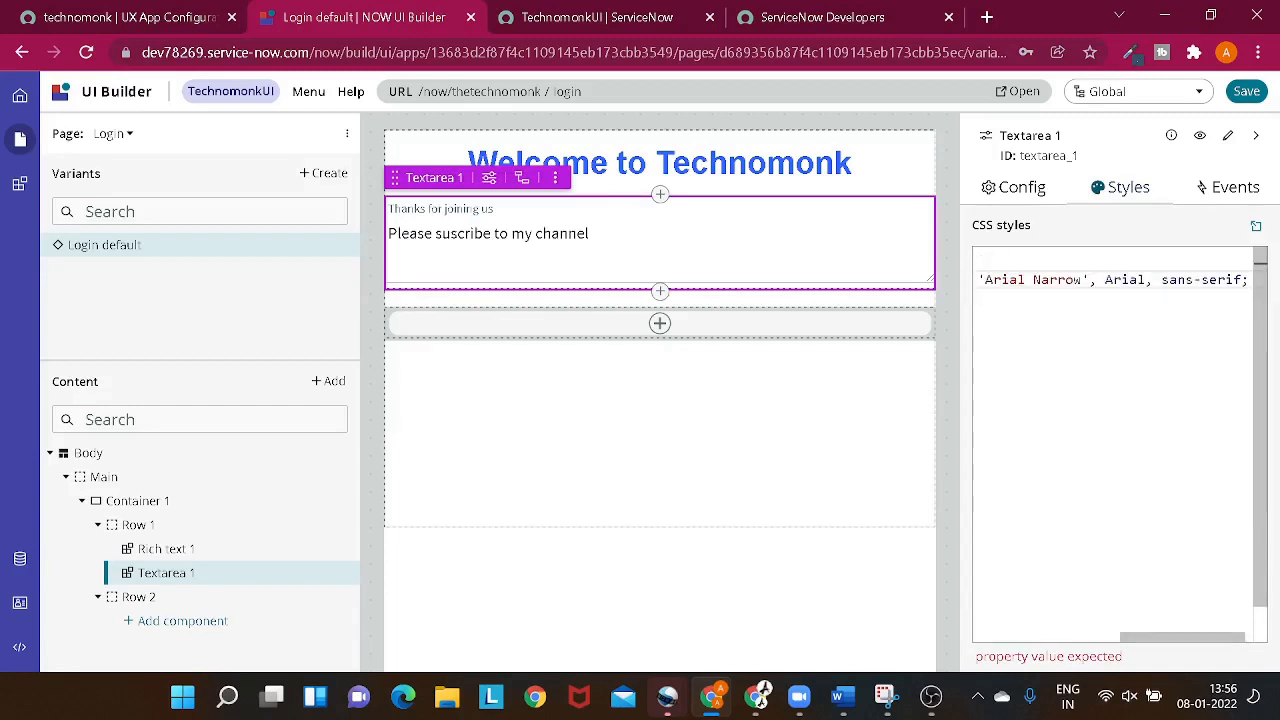
click(890, 414)
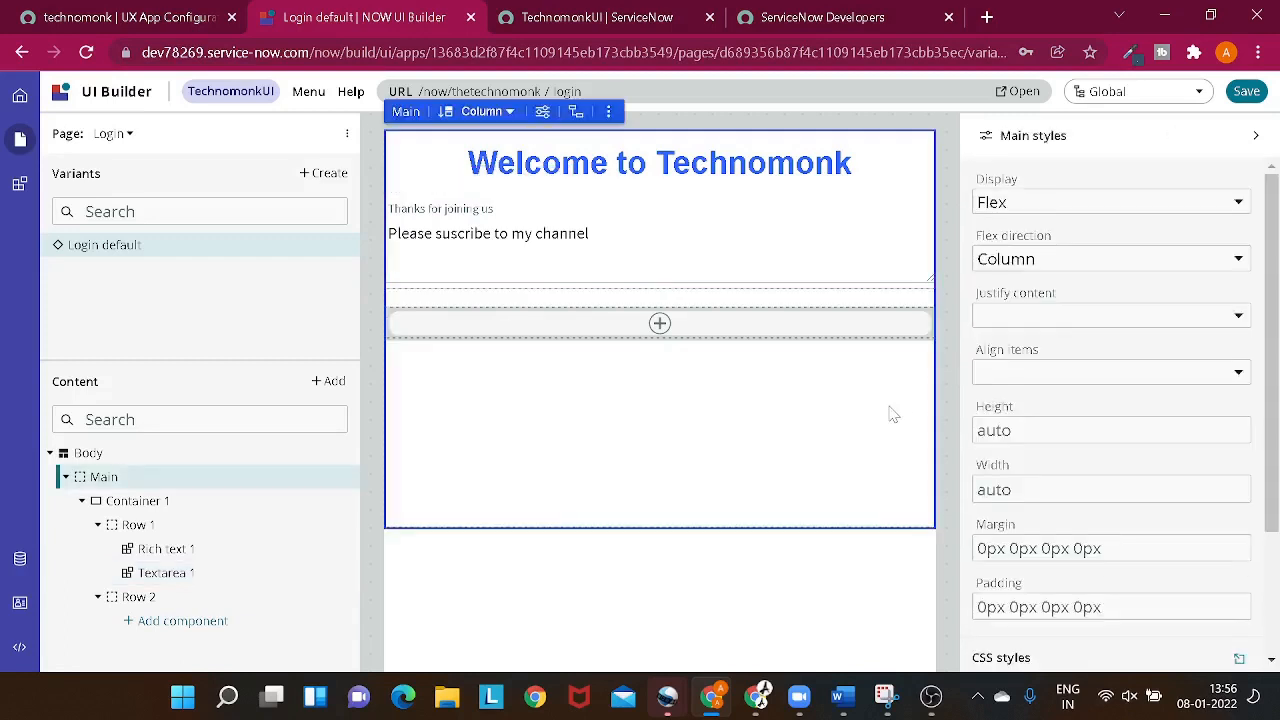
click(660, 247)
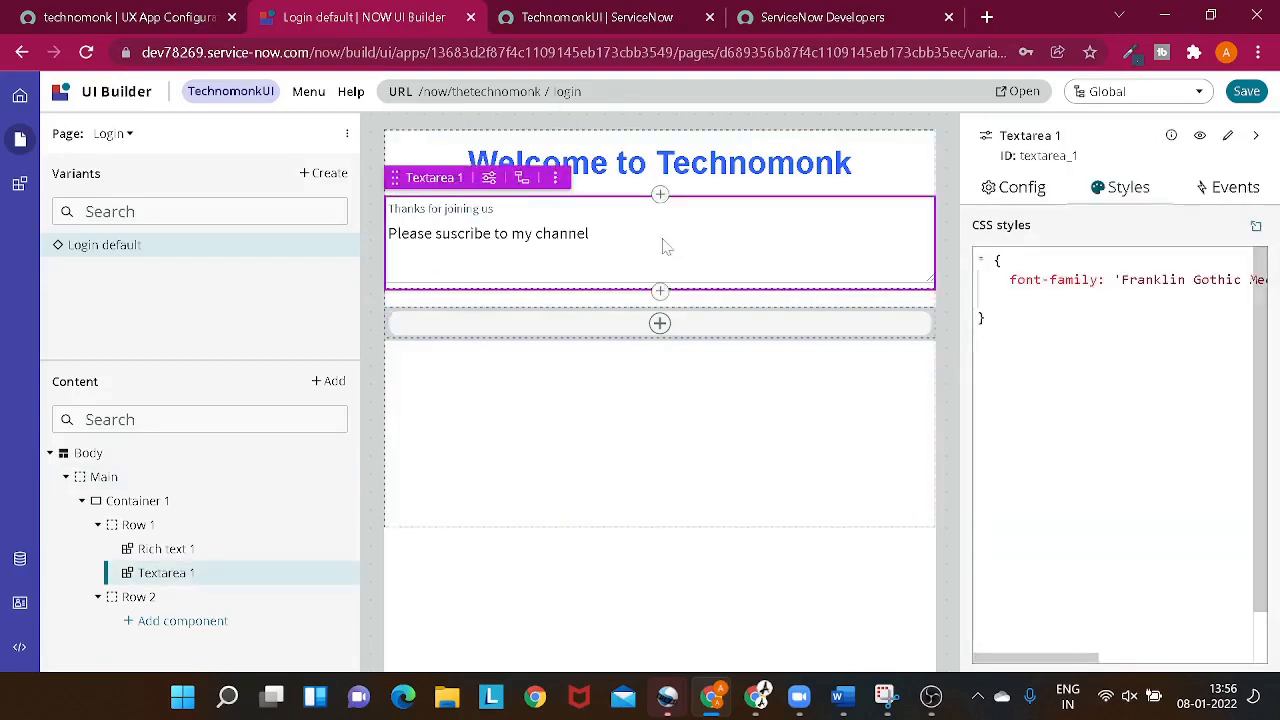
click(1010, 300)
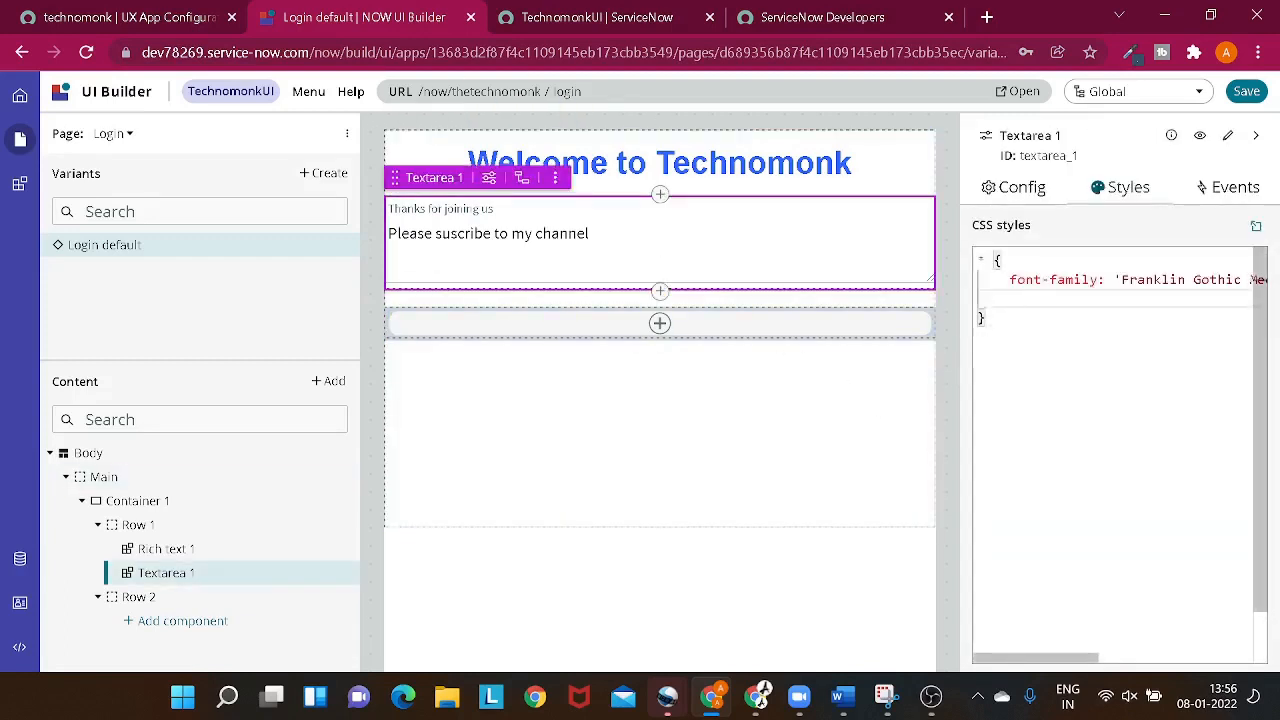
text(fon)
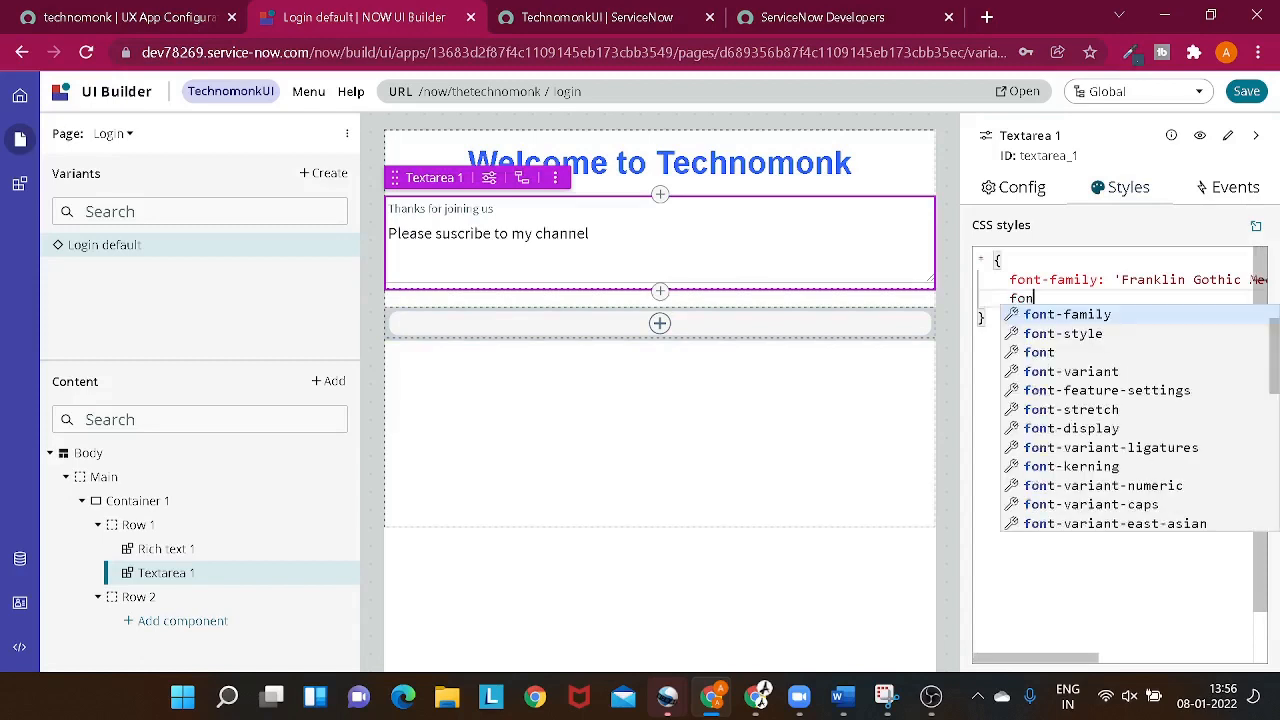
text(t)
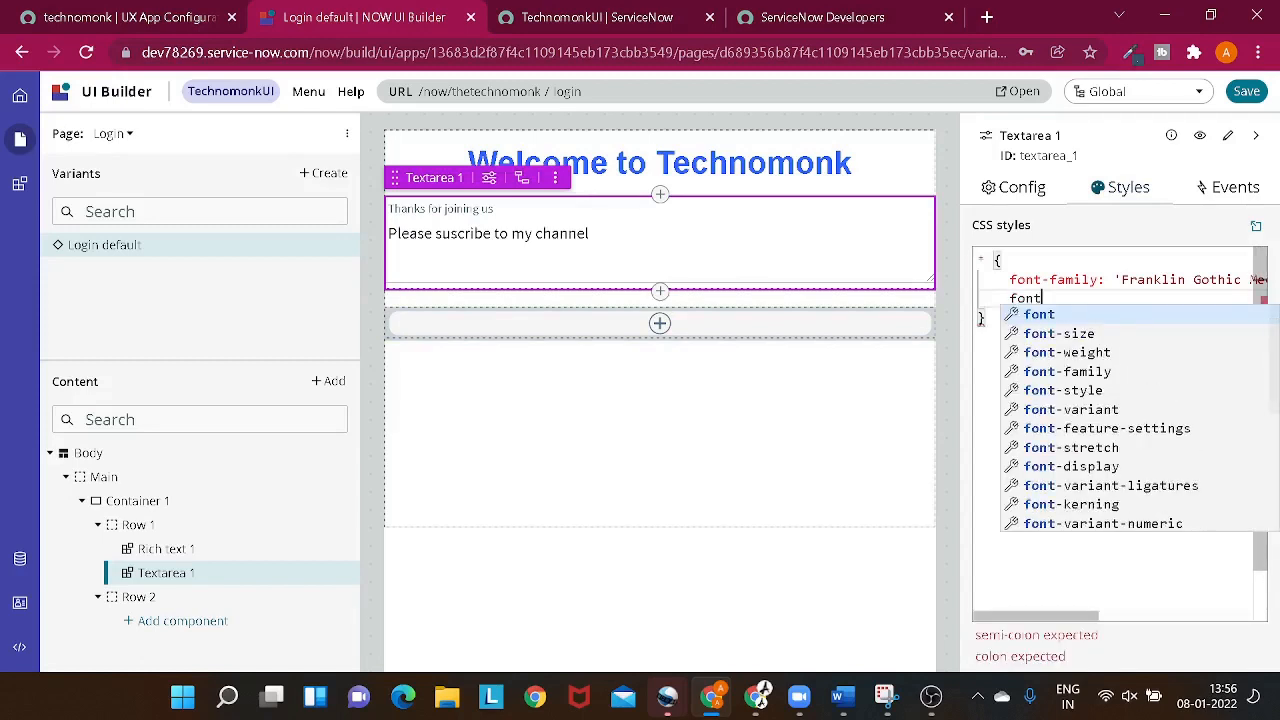
text(-c)
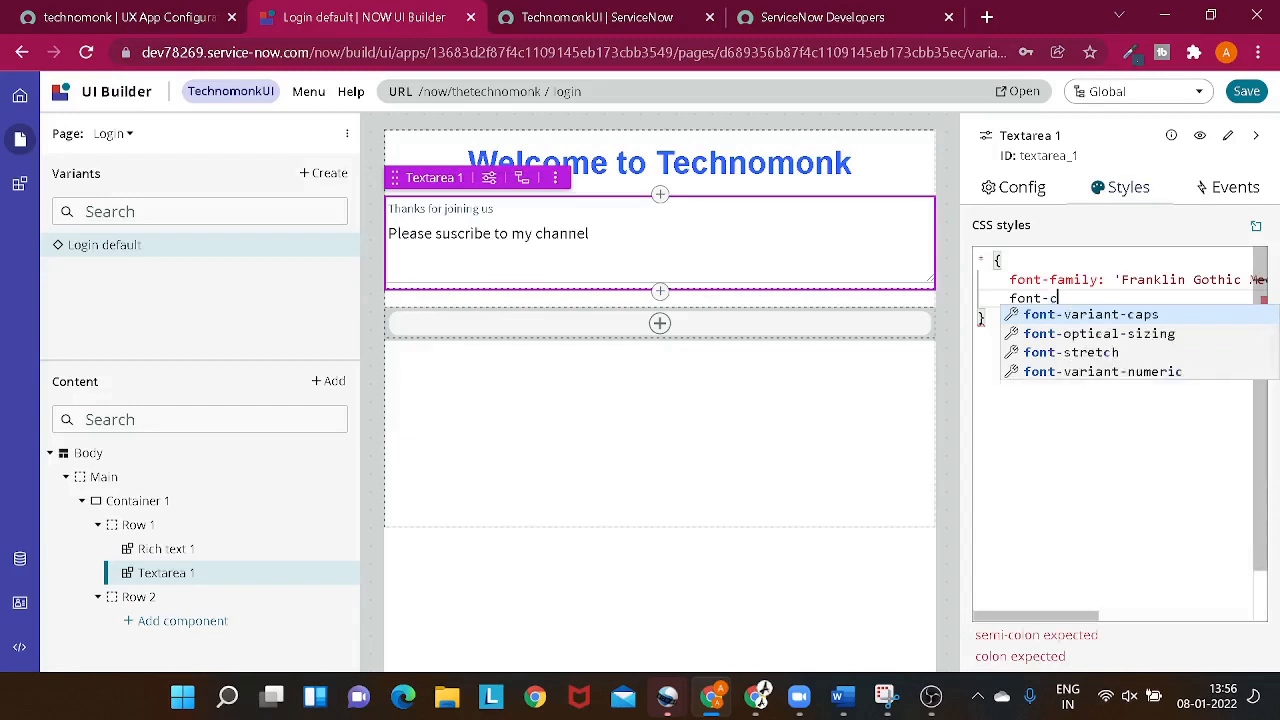
key(BackSpace)
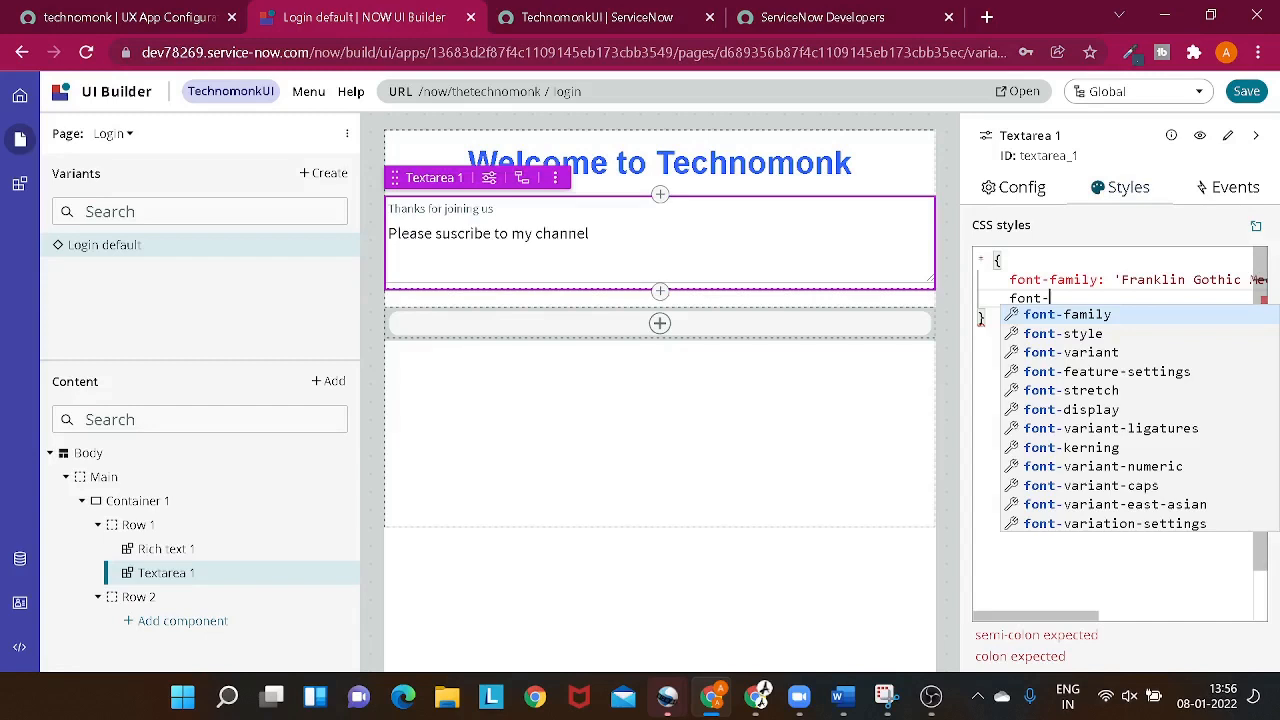
key(Escape)
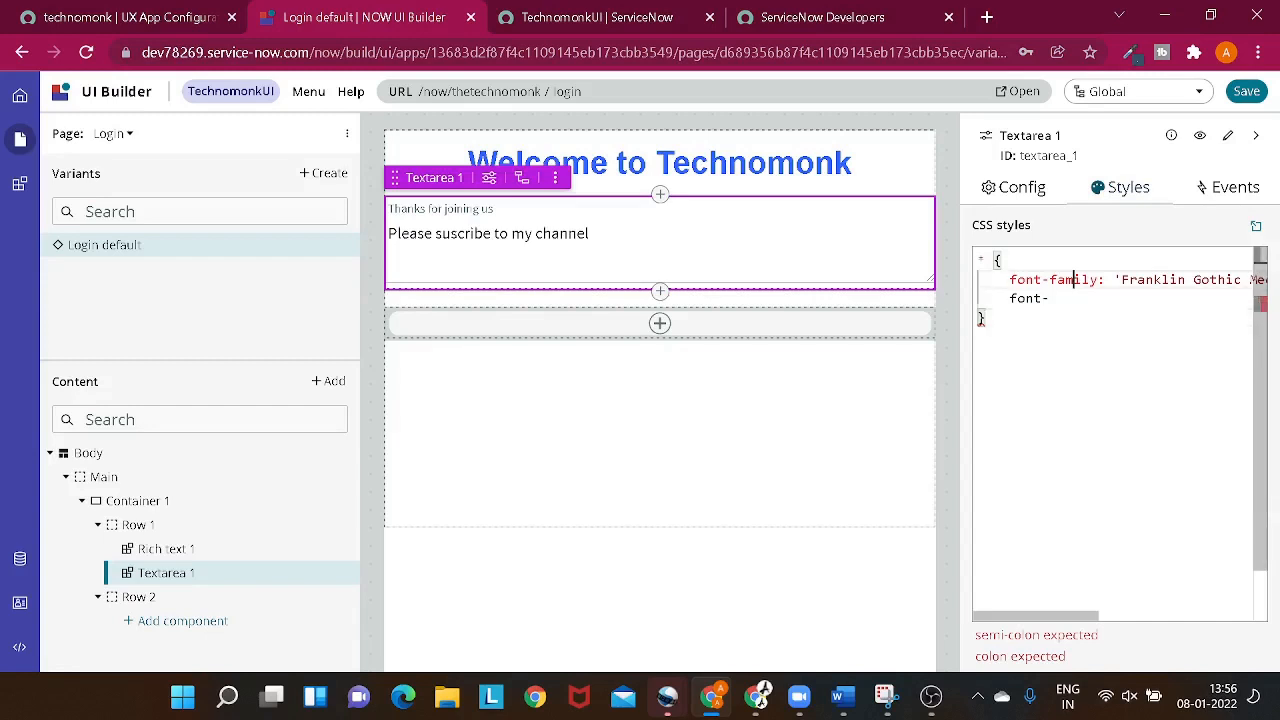
double_click(1035, 280)
click(1050, 298)
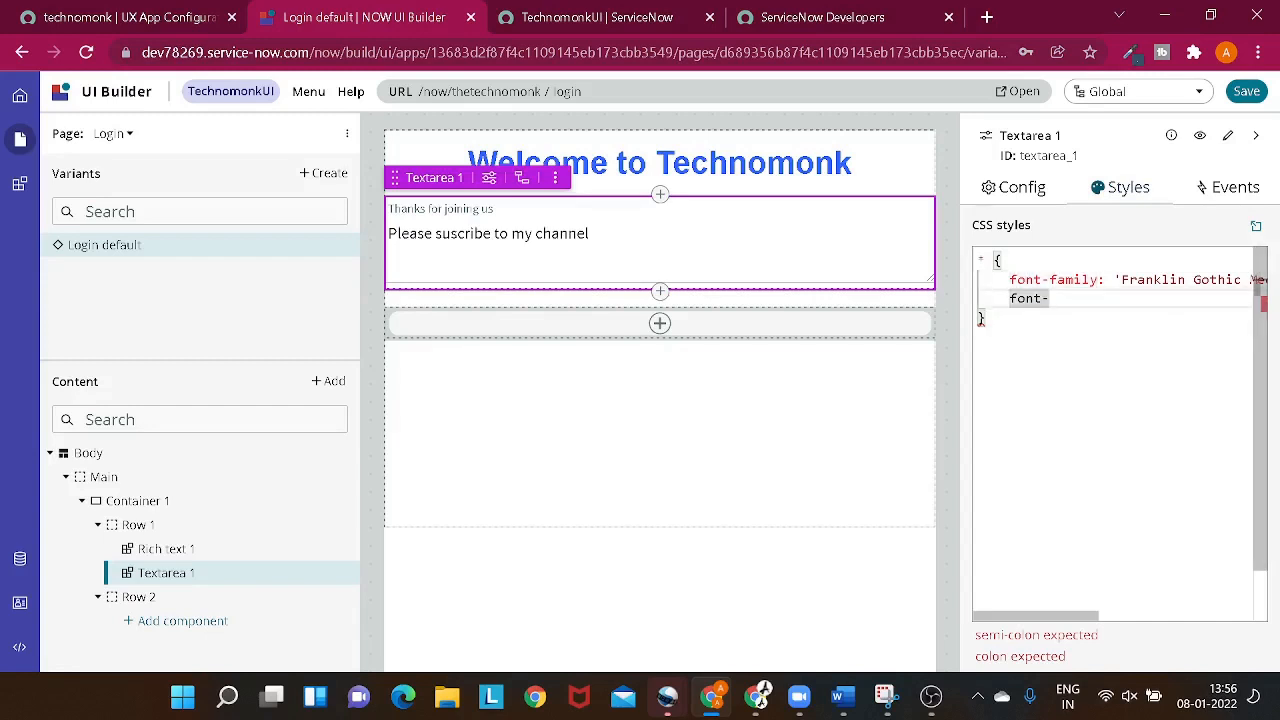
key(ctrl+space)
scroll(1103, 447, down, 3)
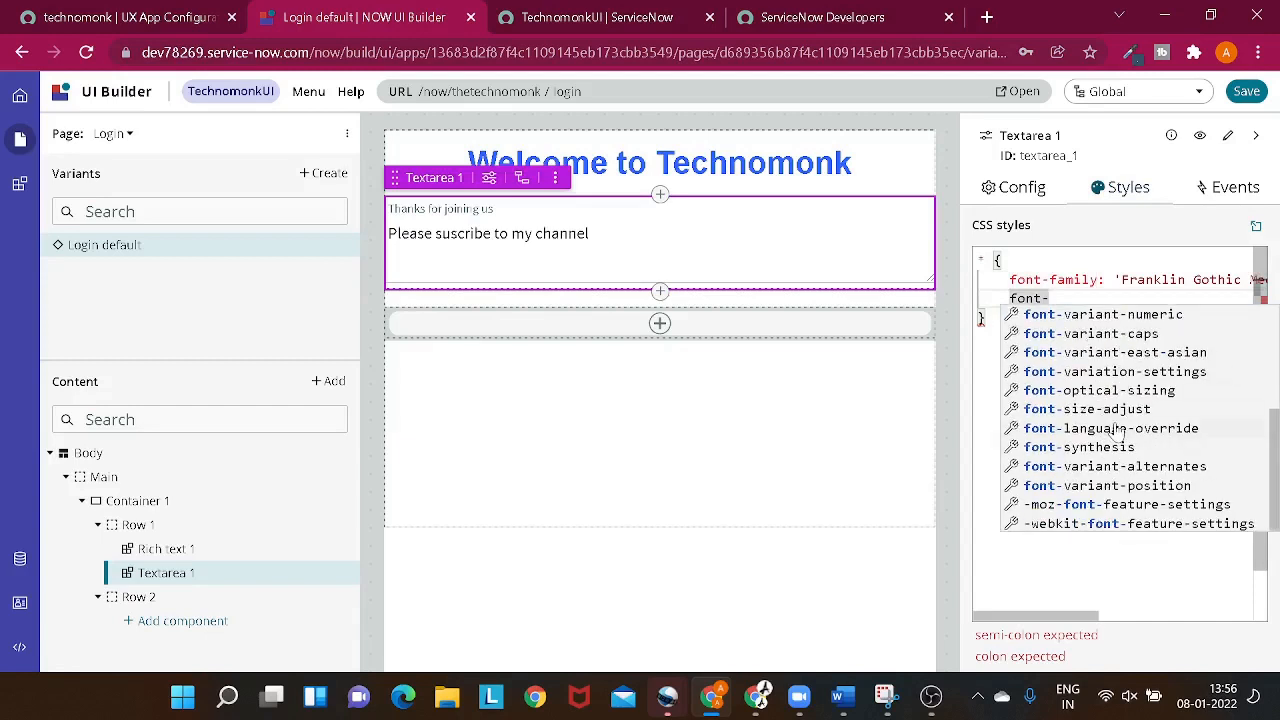
scroll(1118, 430, up, 3)
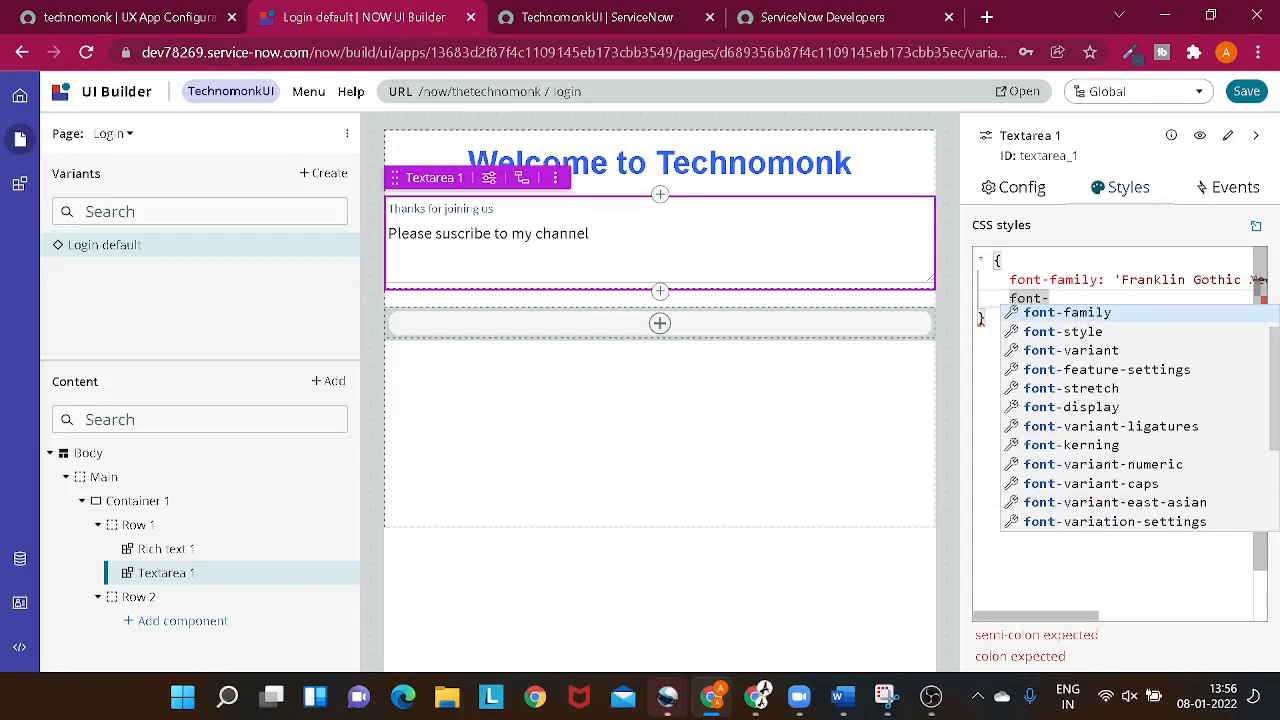
click(962, 321)
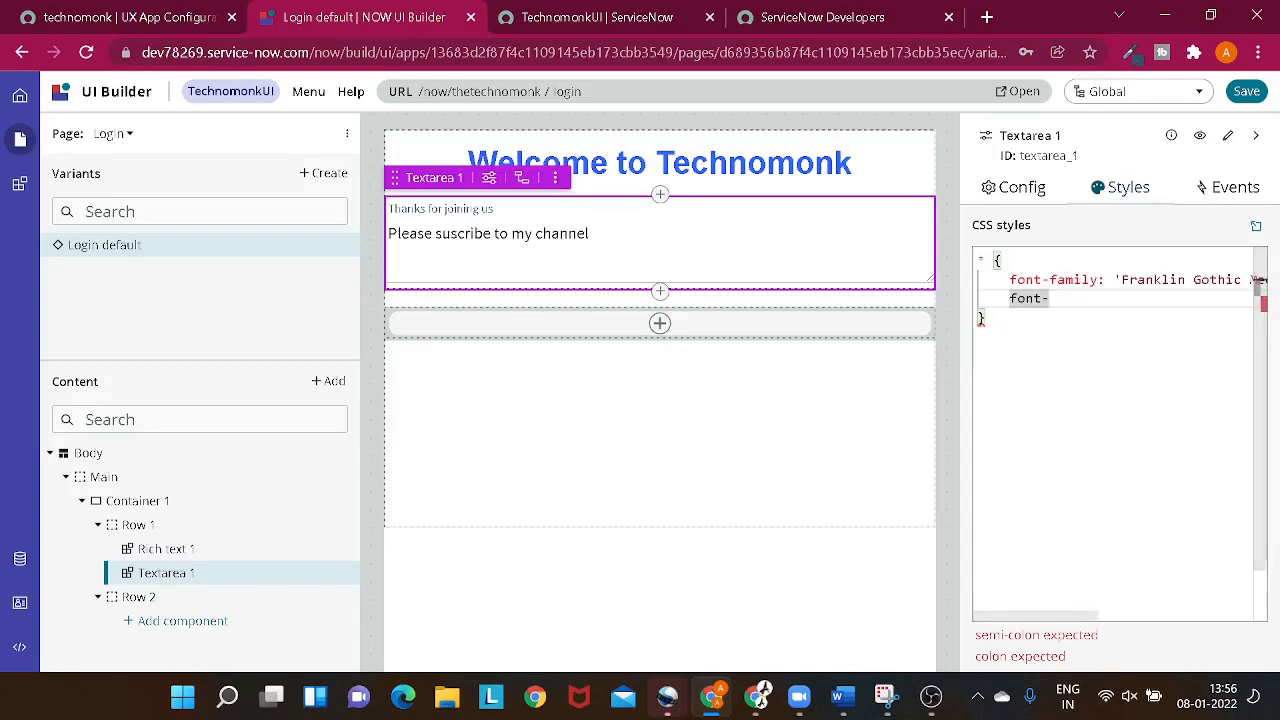
double_click(1028, 298)
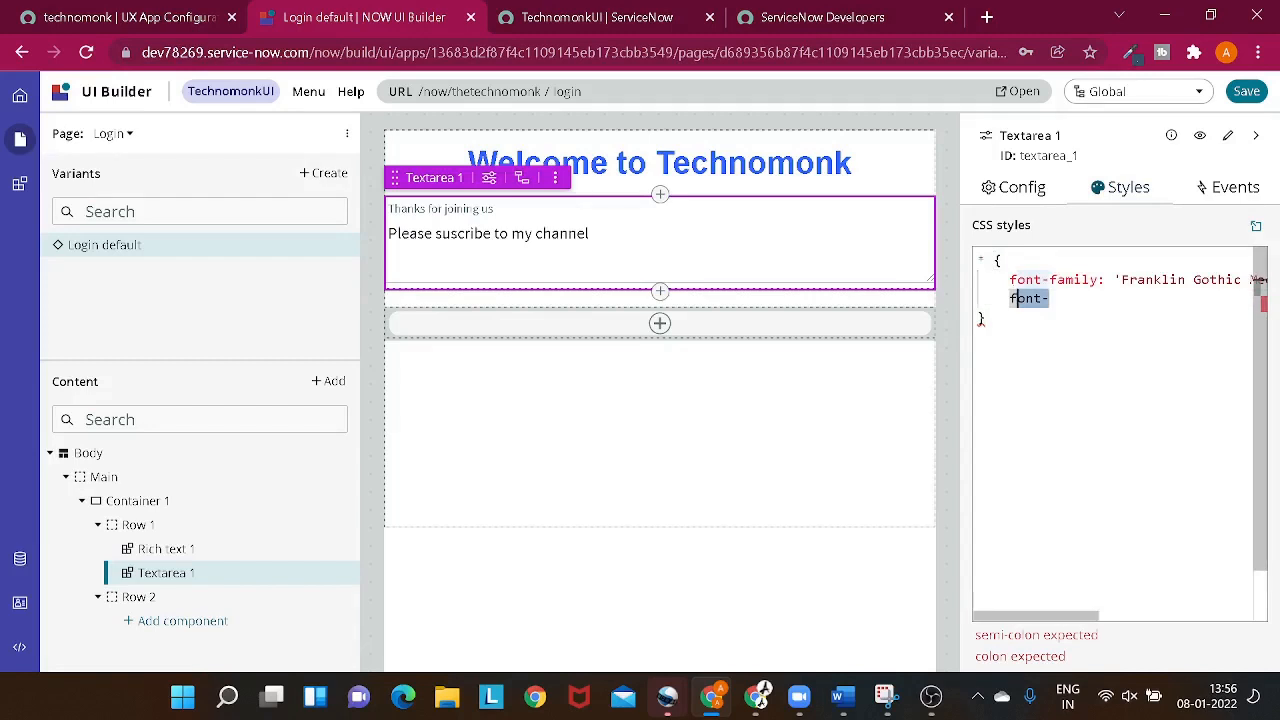
key(BackSpace)
- Examine the Main layout's item alignment options and the textarea's configuration settings
click(720, 380)
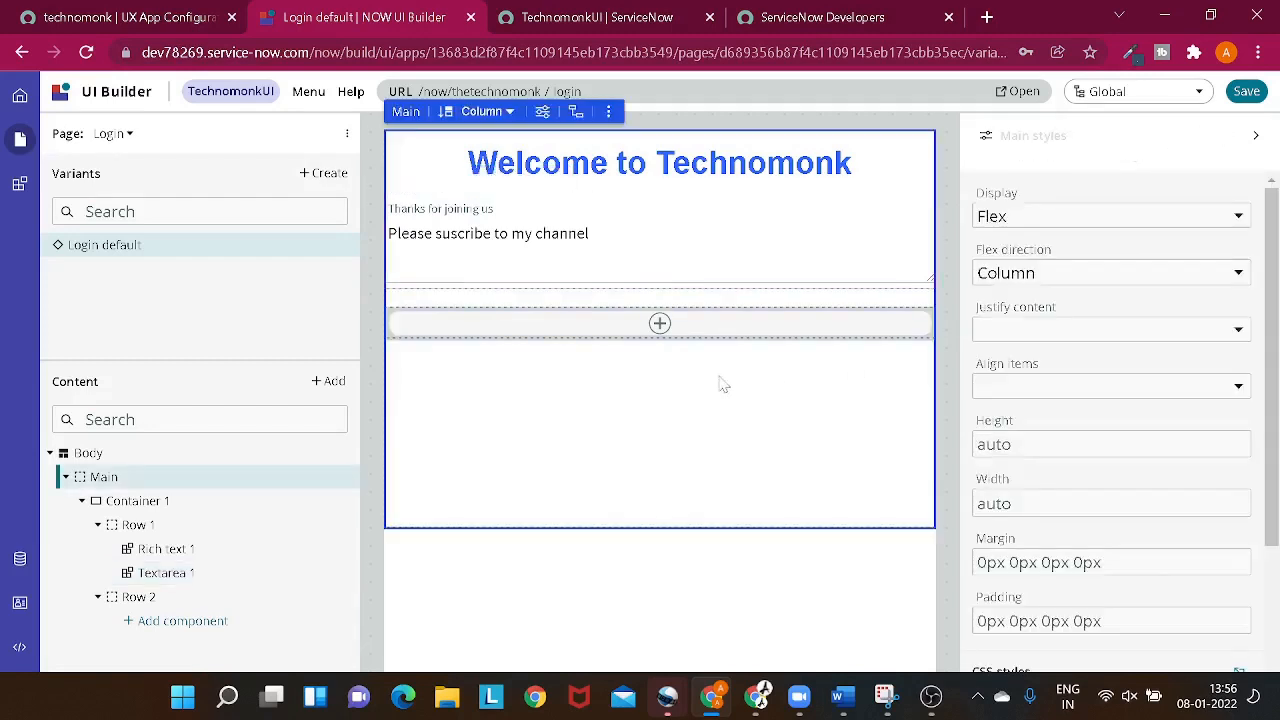
click(1063, 375)
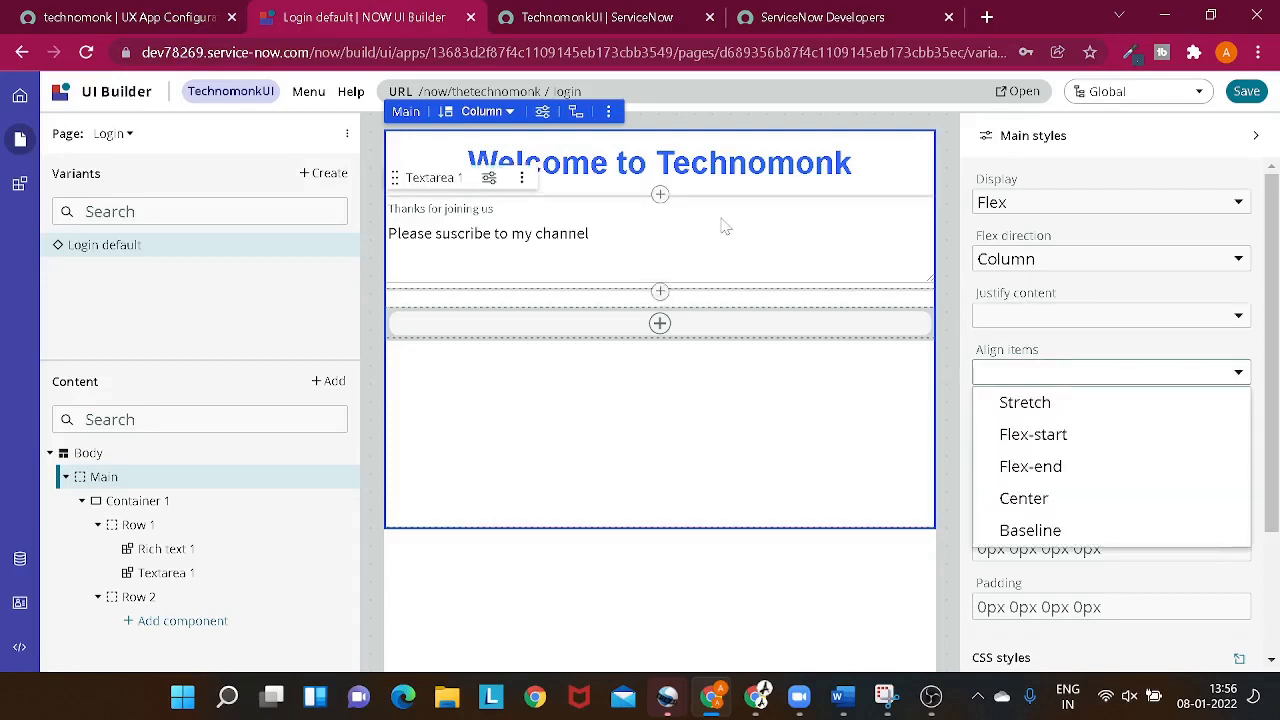
click(857, 243)
click(990, 188)
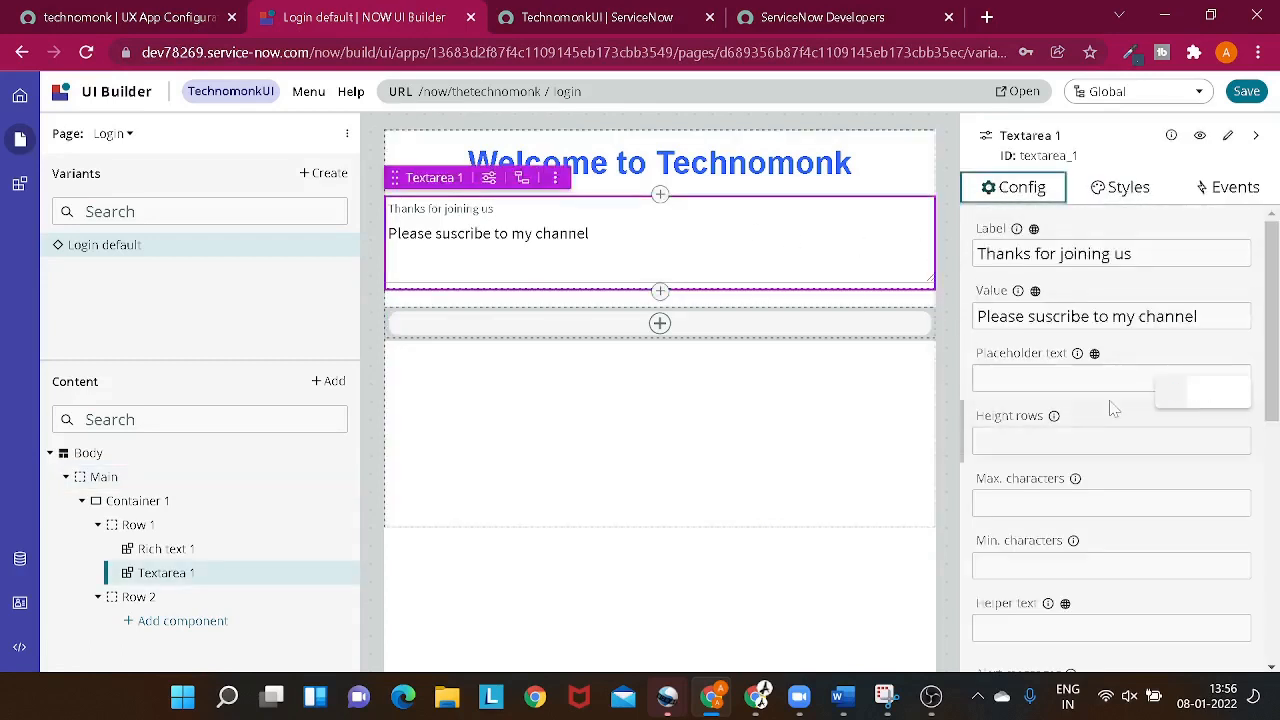
scroll(1113, 412, down, 5)
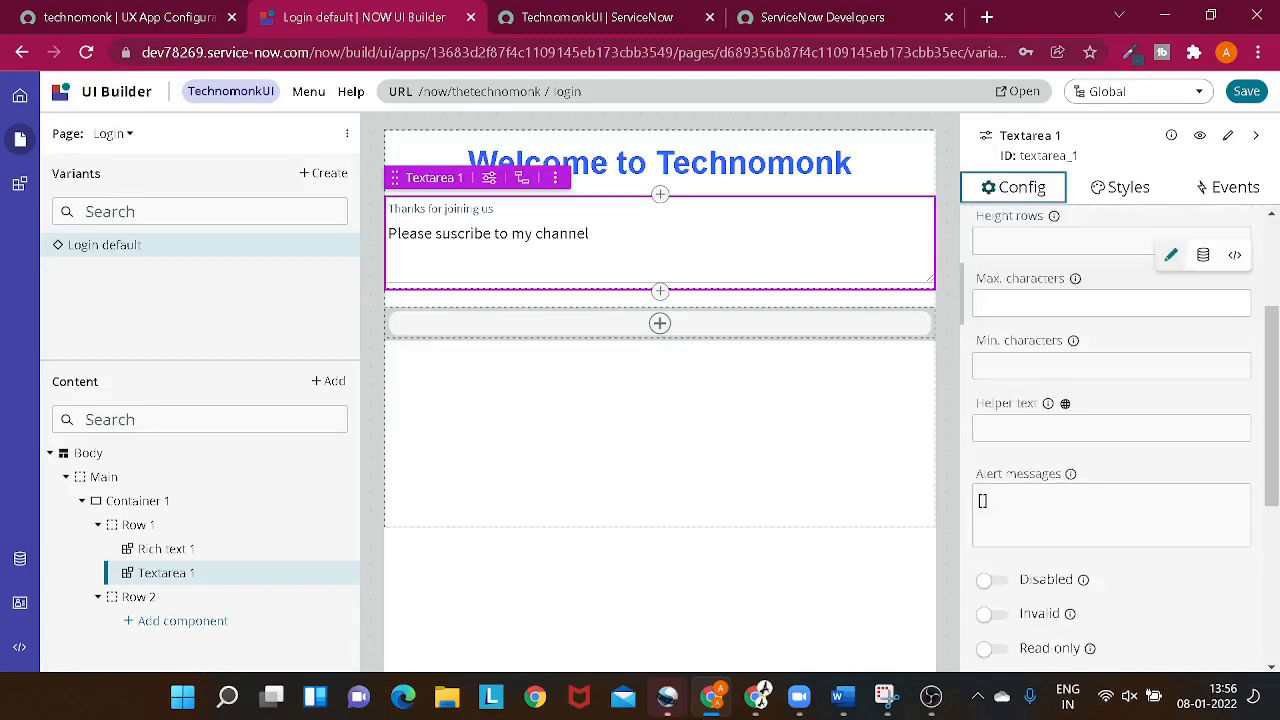
scroll(1113, 412, down, 1)
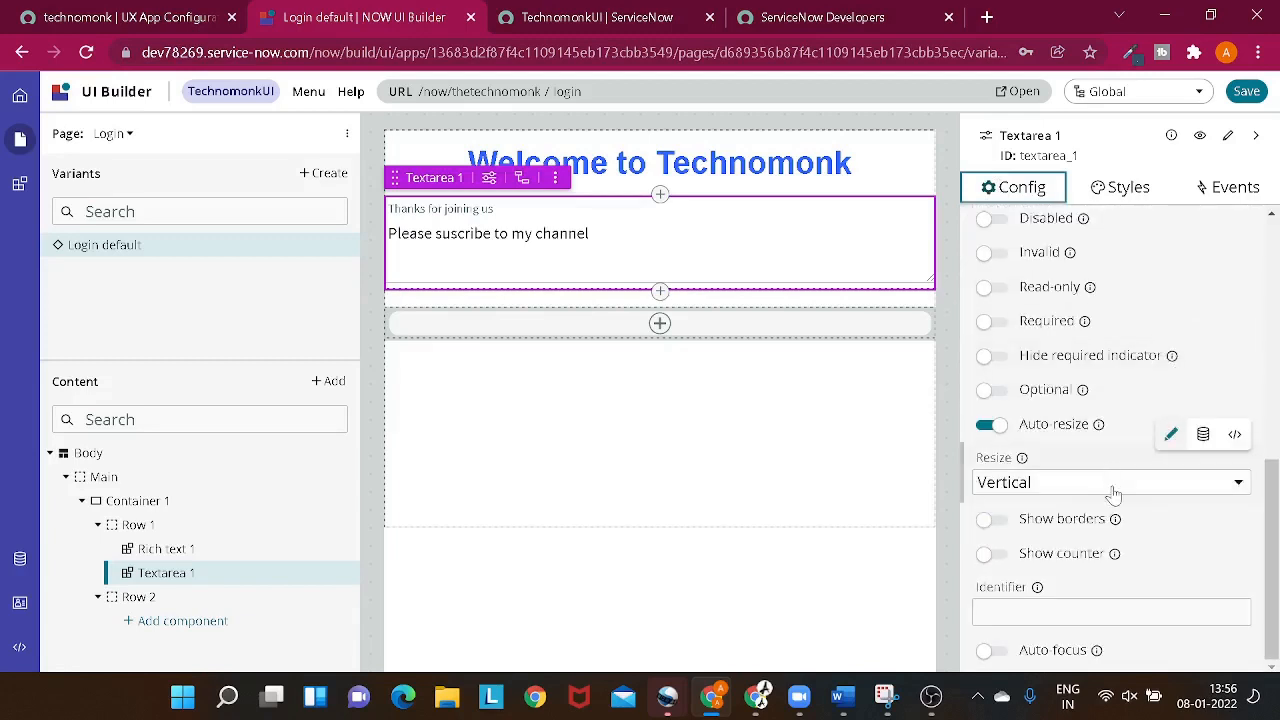
scroll(1113, 494, up, 8)
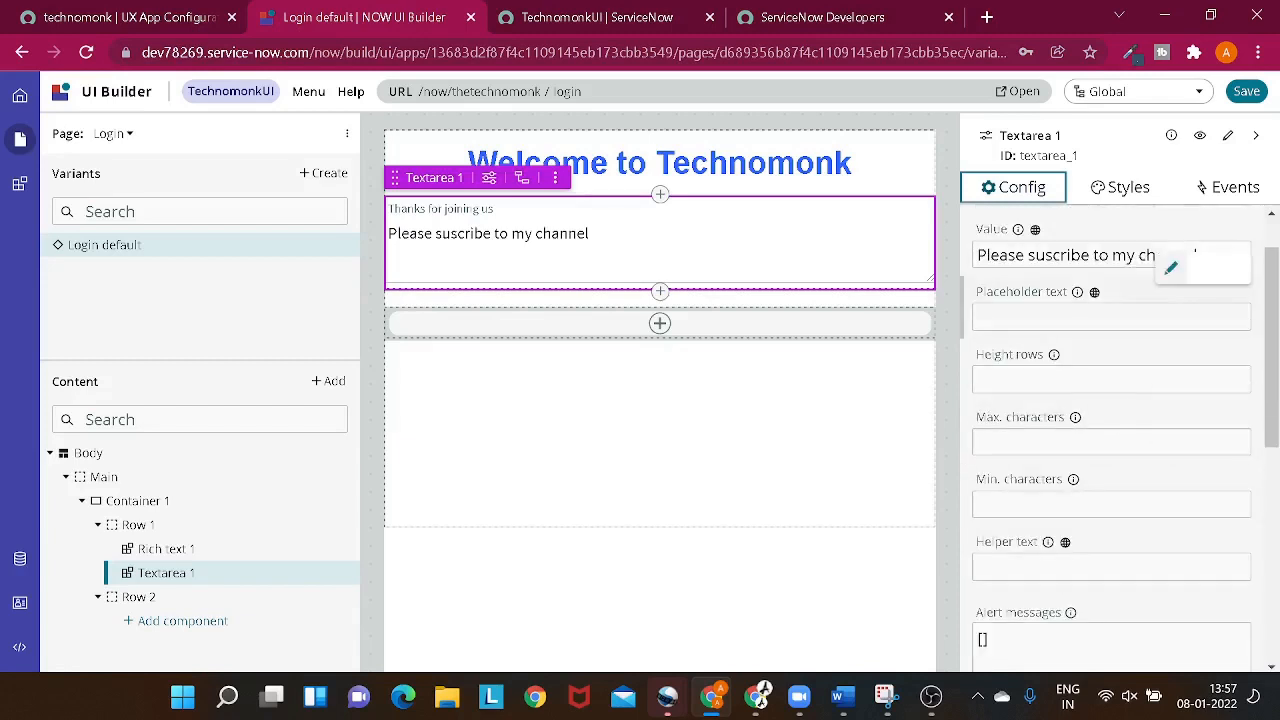
- Add align-items: center below the font-family declaration in the textarea's CSS and check the page
click(1118, 189)
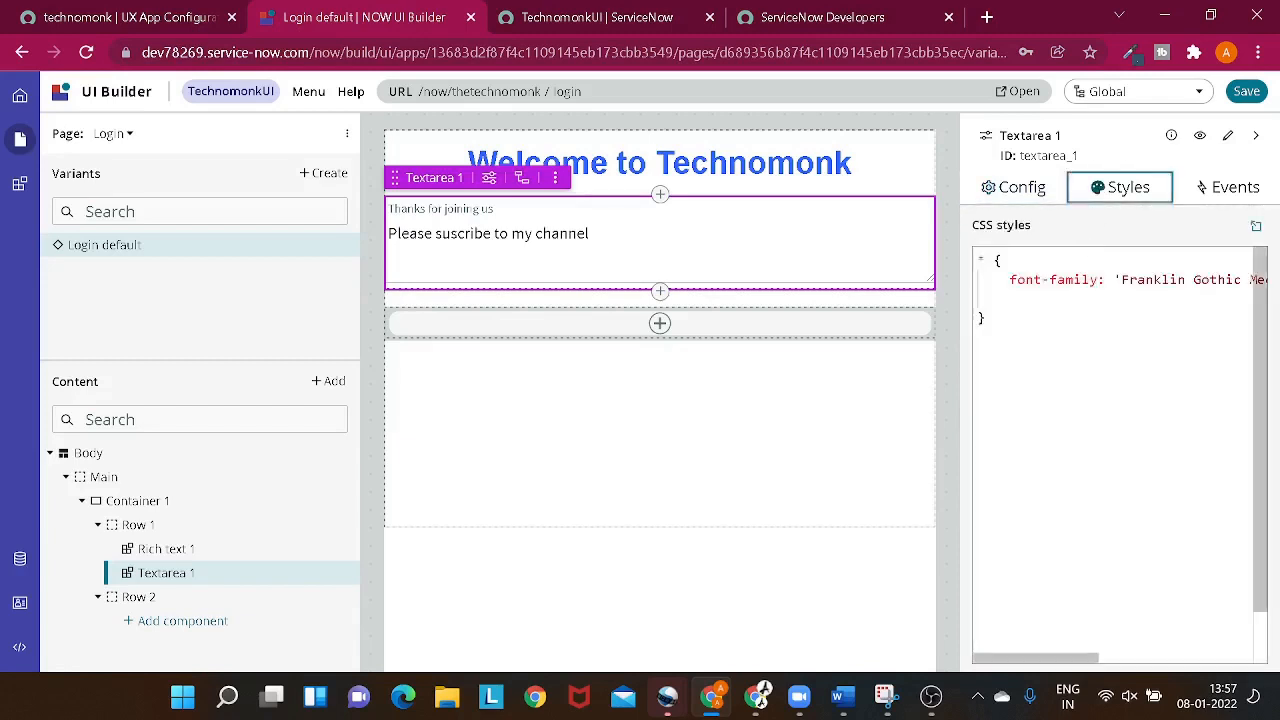
key(Return)
text(al)
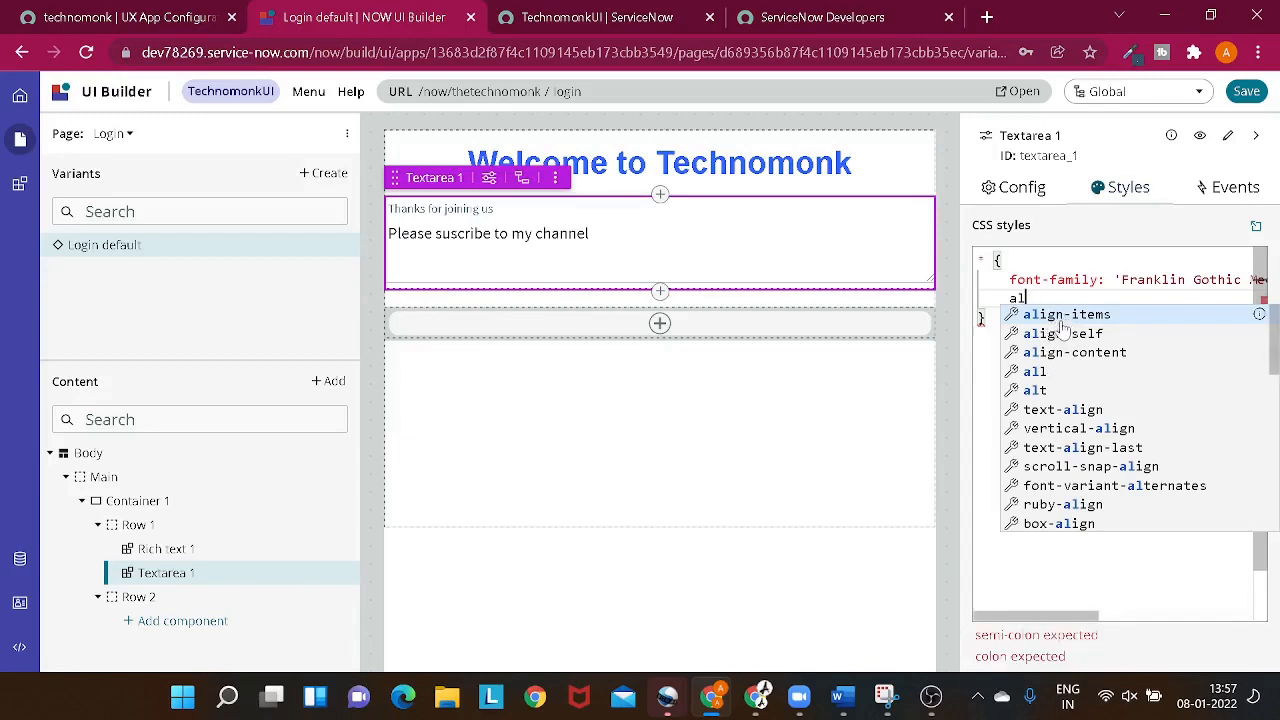
click(1060, 316)
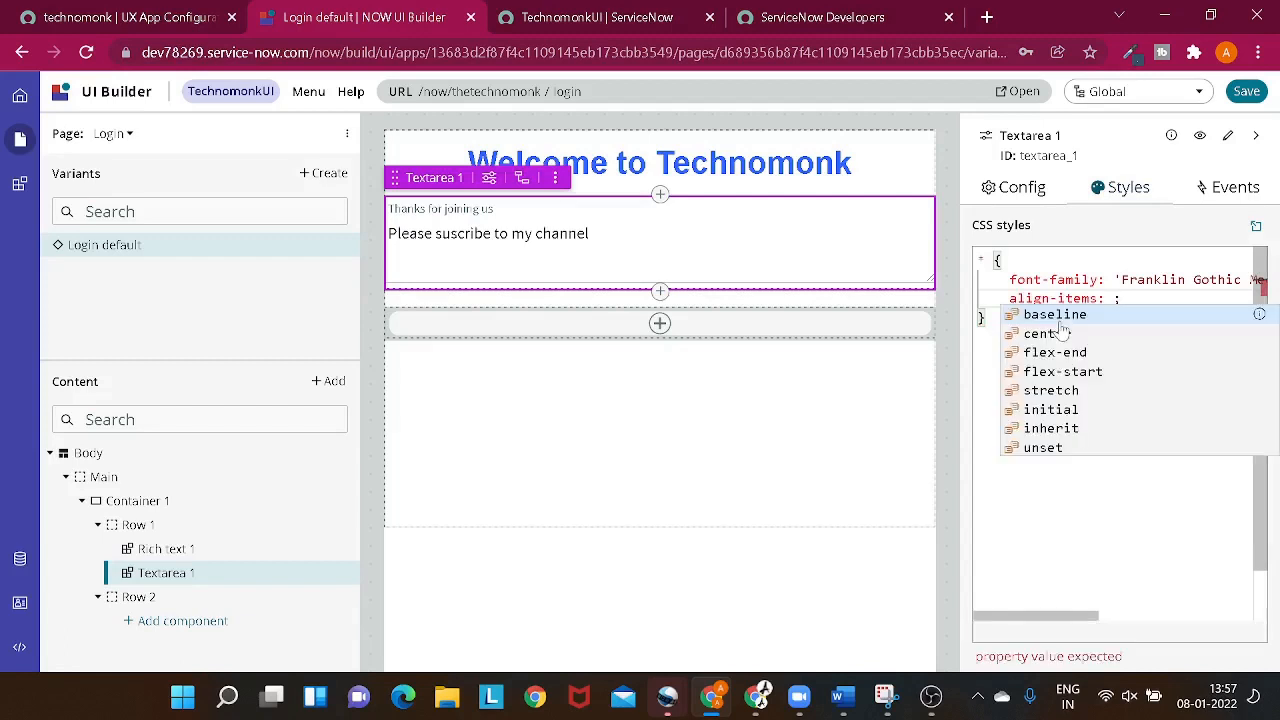
click(1050, 334)
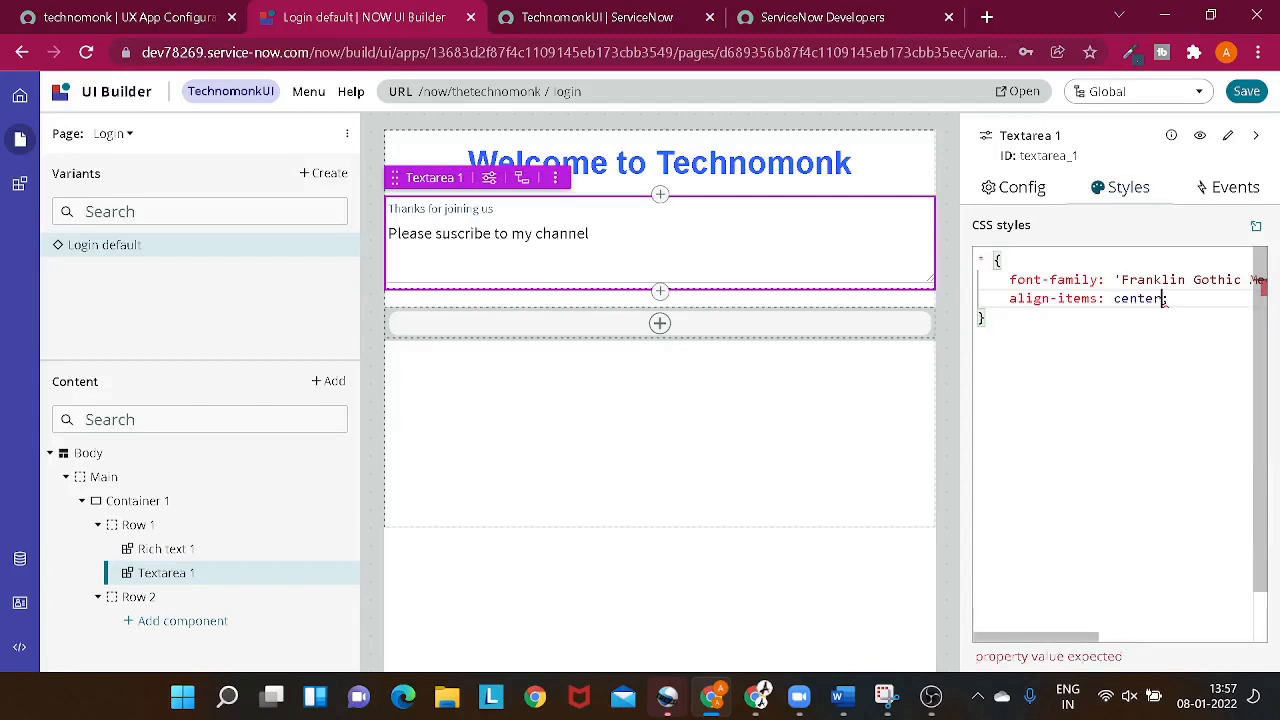
click(812, 435)
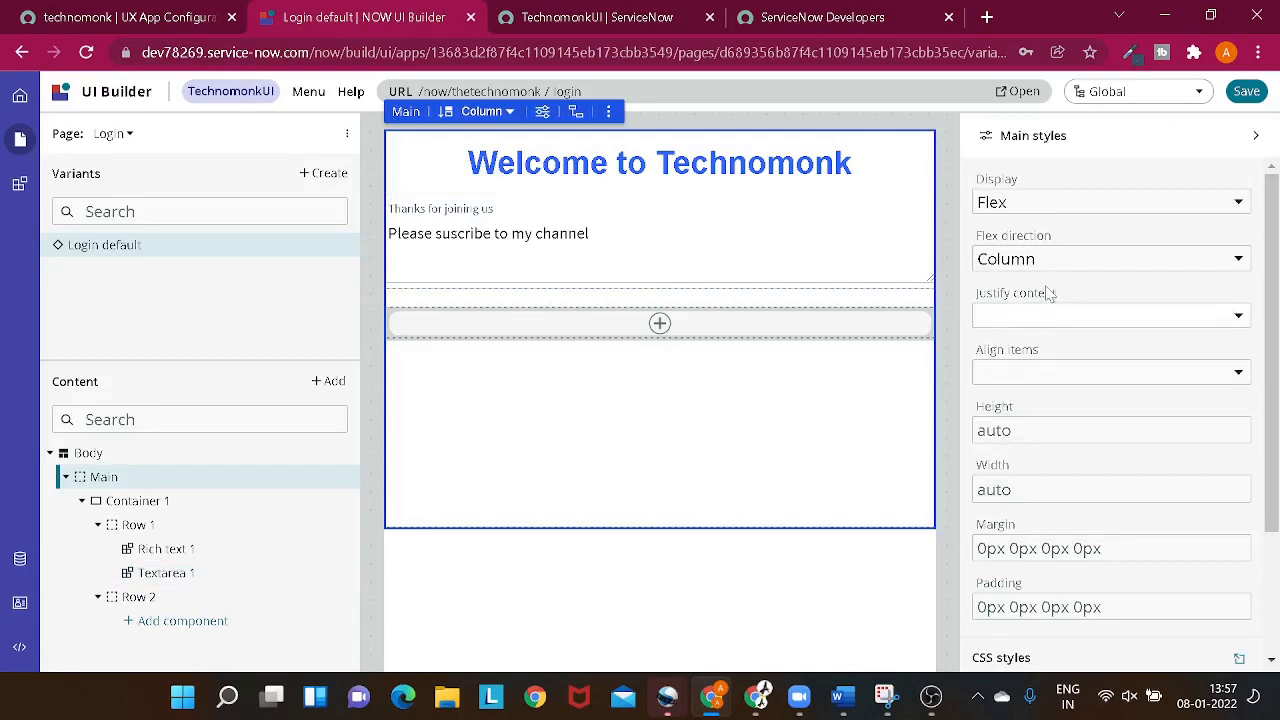
click(614, 234)
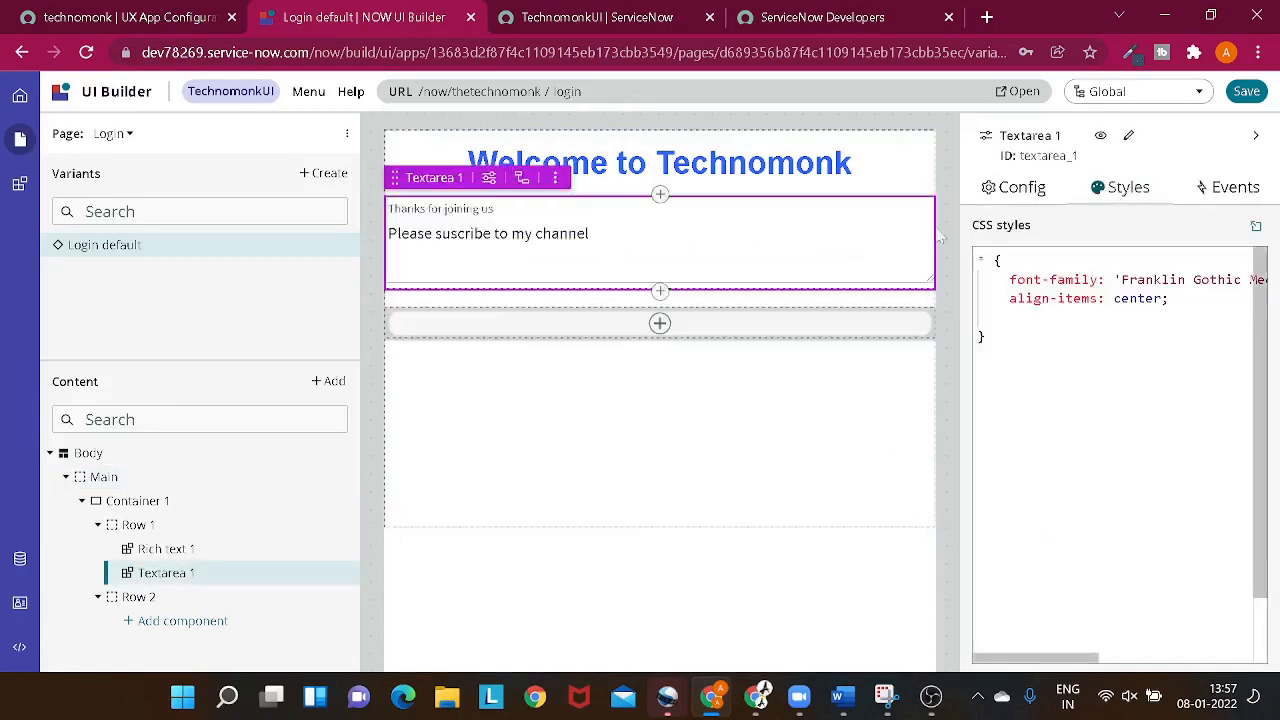
click(1170, 299)
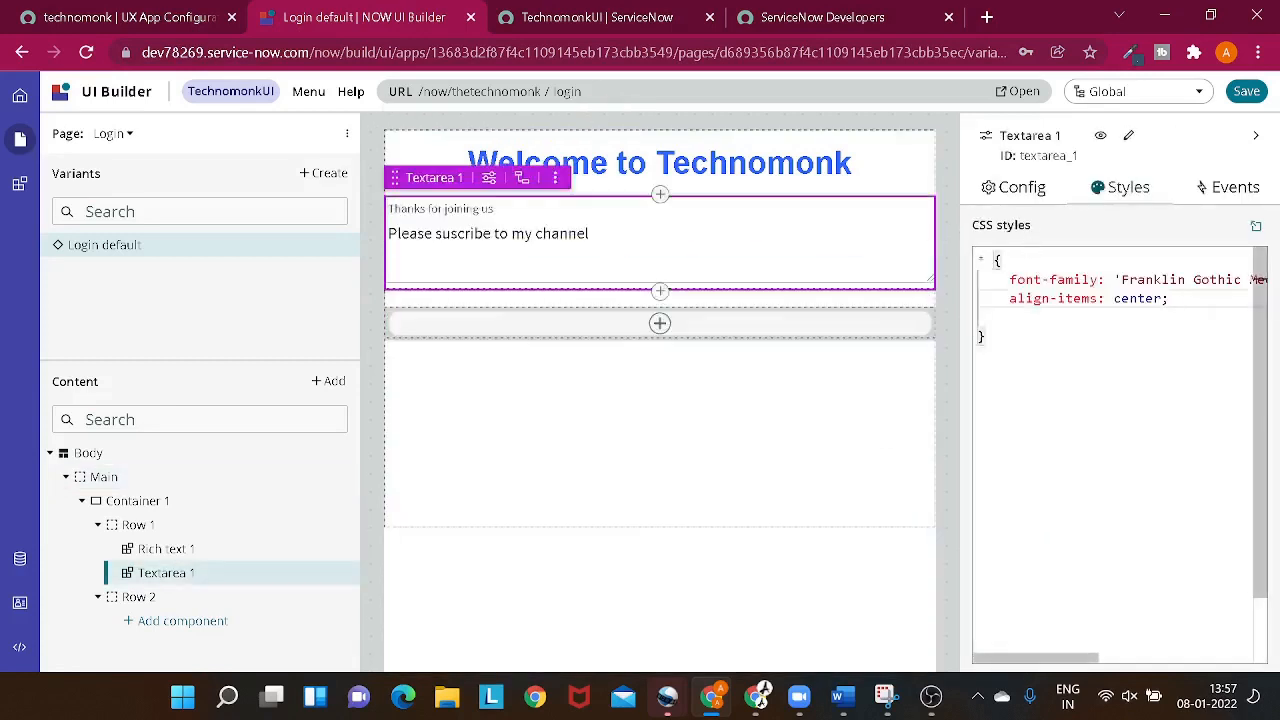
- Add align-content: center below the align-items declaration in the textarea's CSS and check the page
key(Return)
text(al)
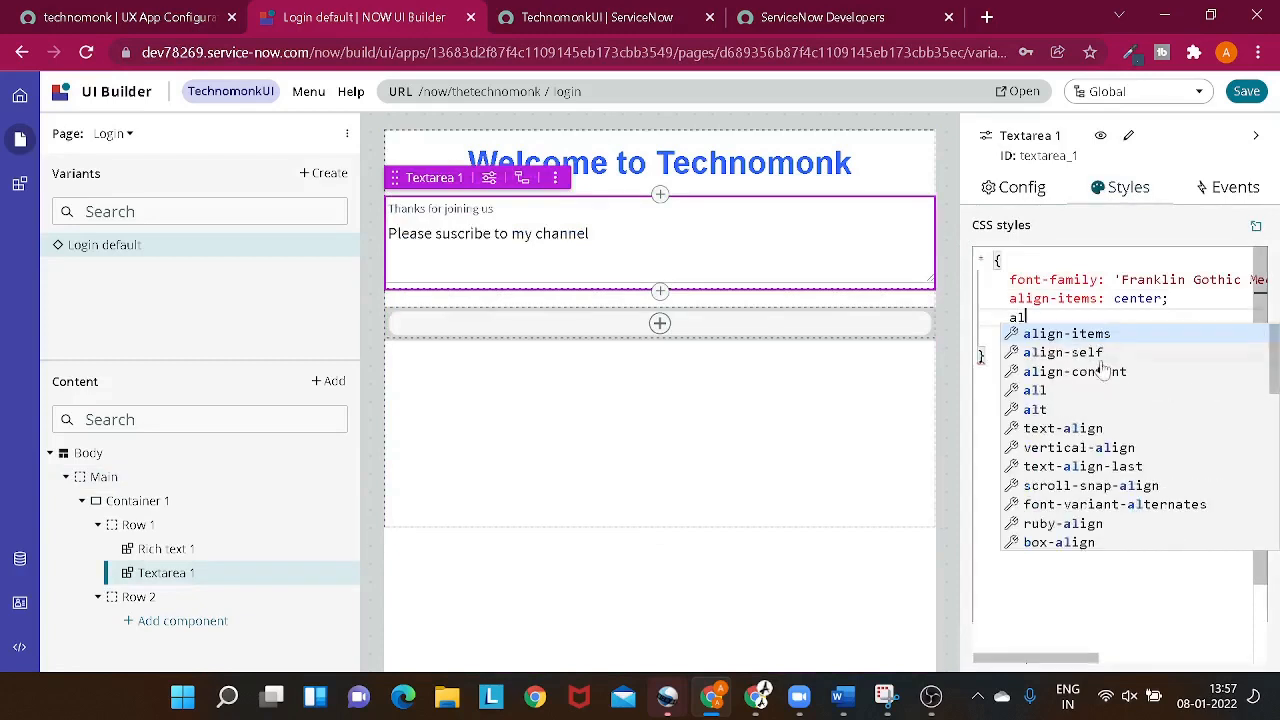
click(1101, 372)
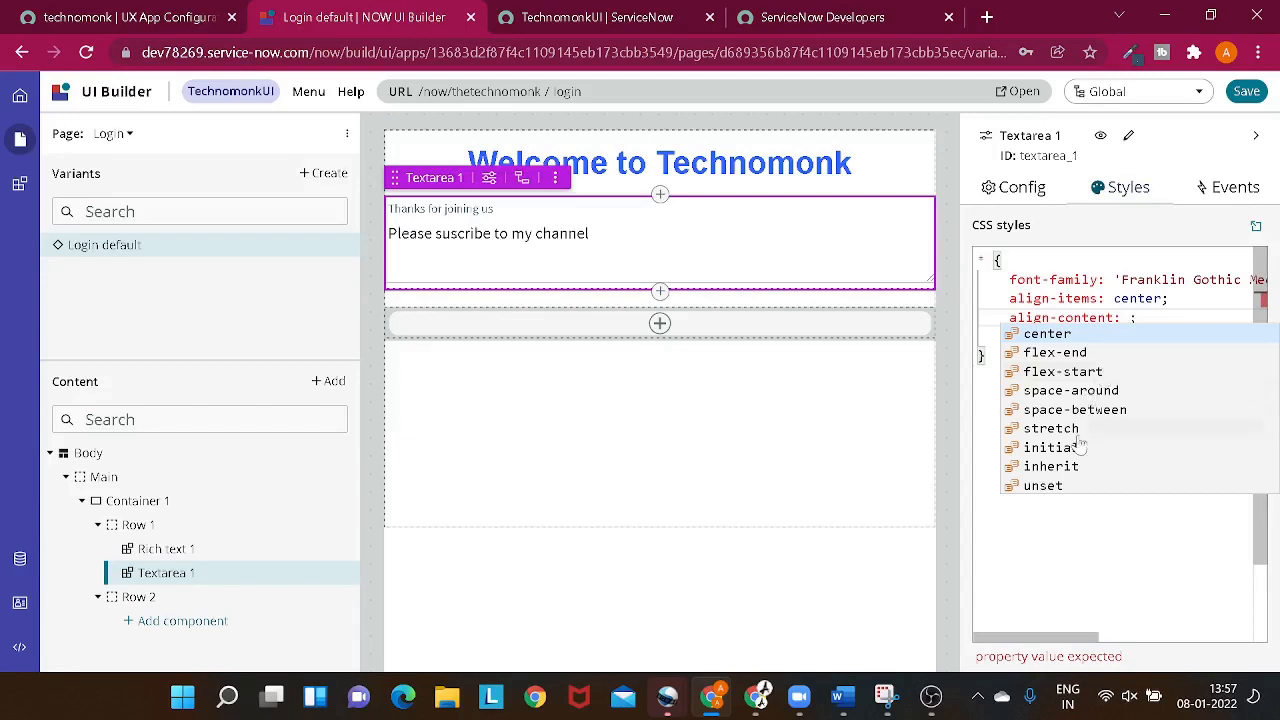
click(1078, 338)
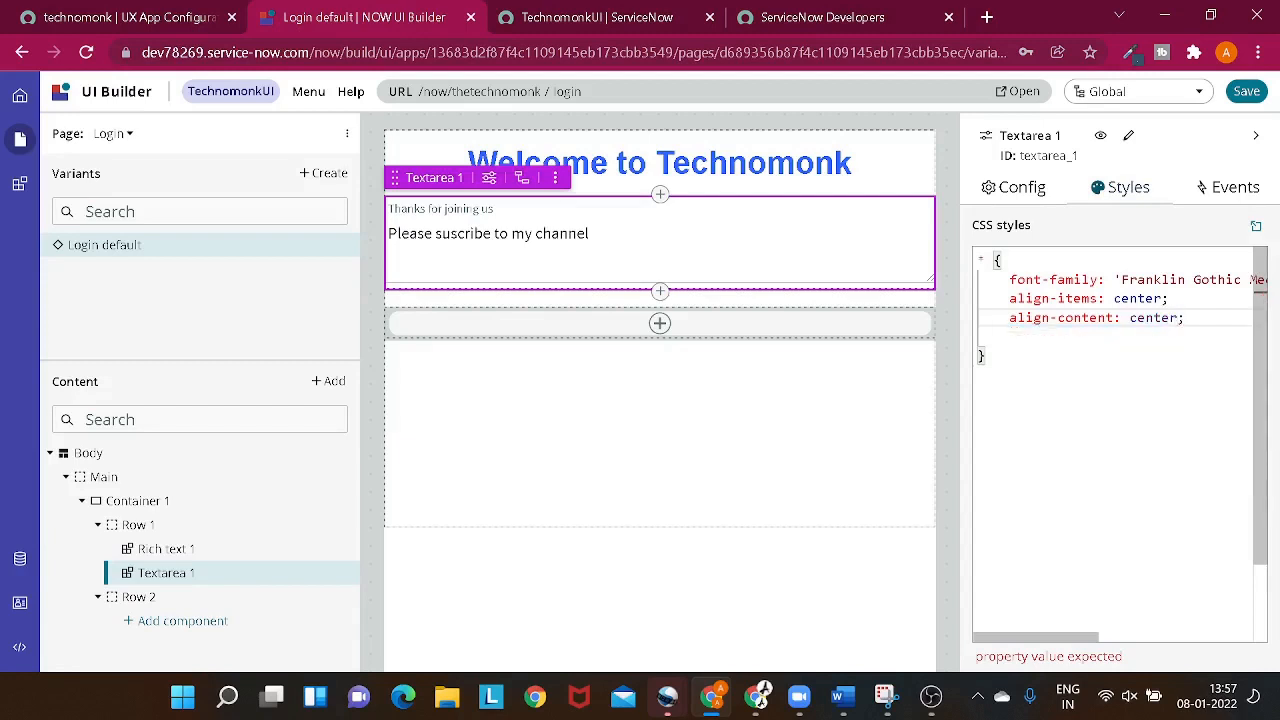
click(729, 415)
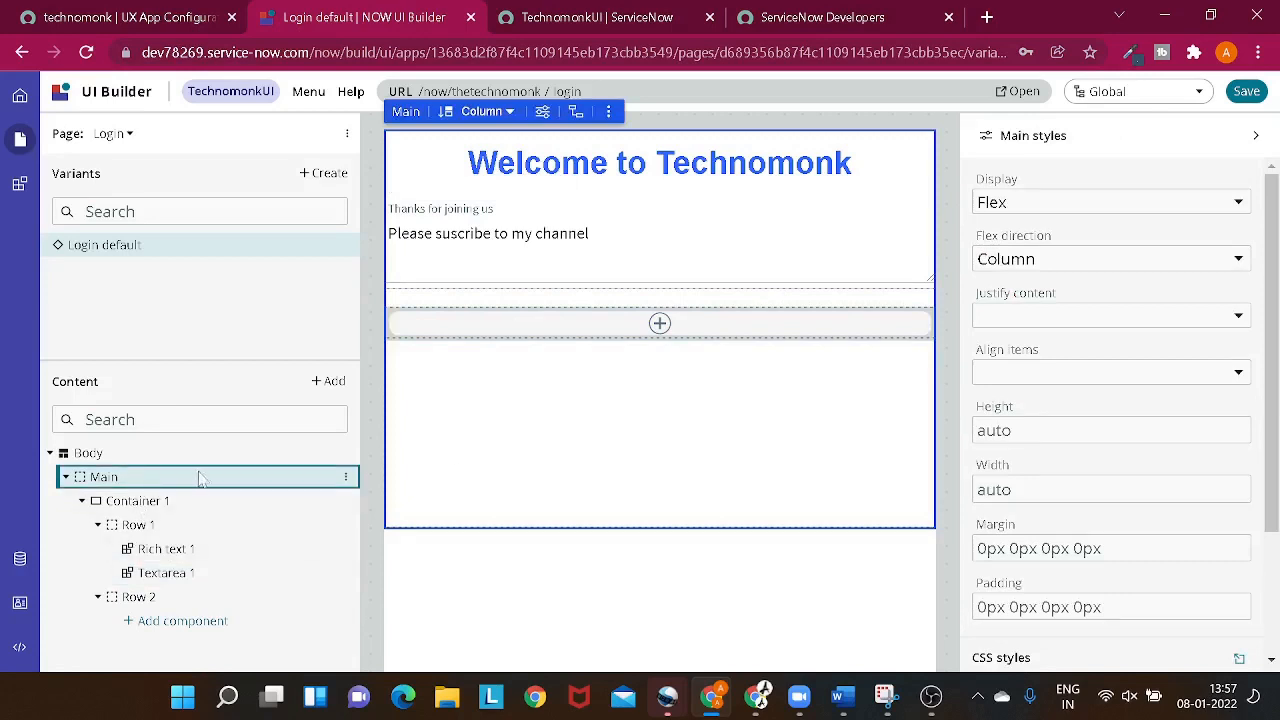
- Look through Container 1's layout and configuration options, and set the Main layout's item alignment to Center
click(232, 500)
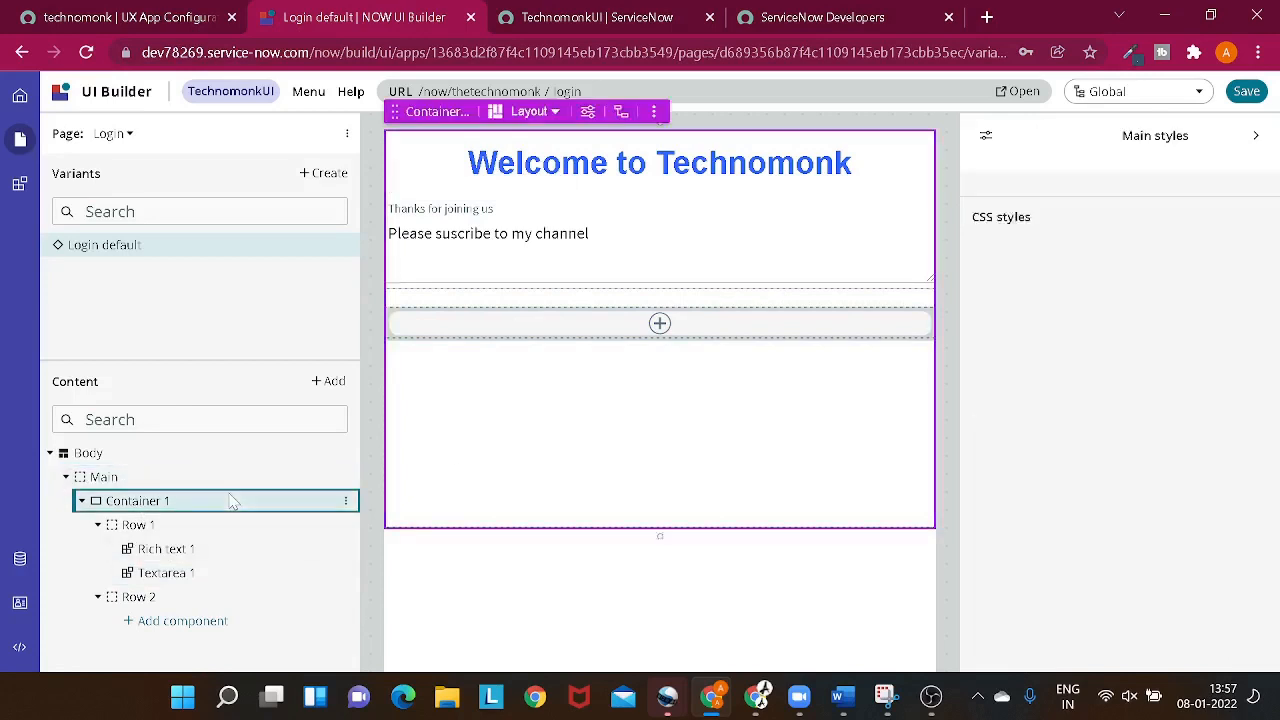
click(345, 502)
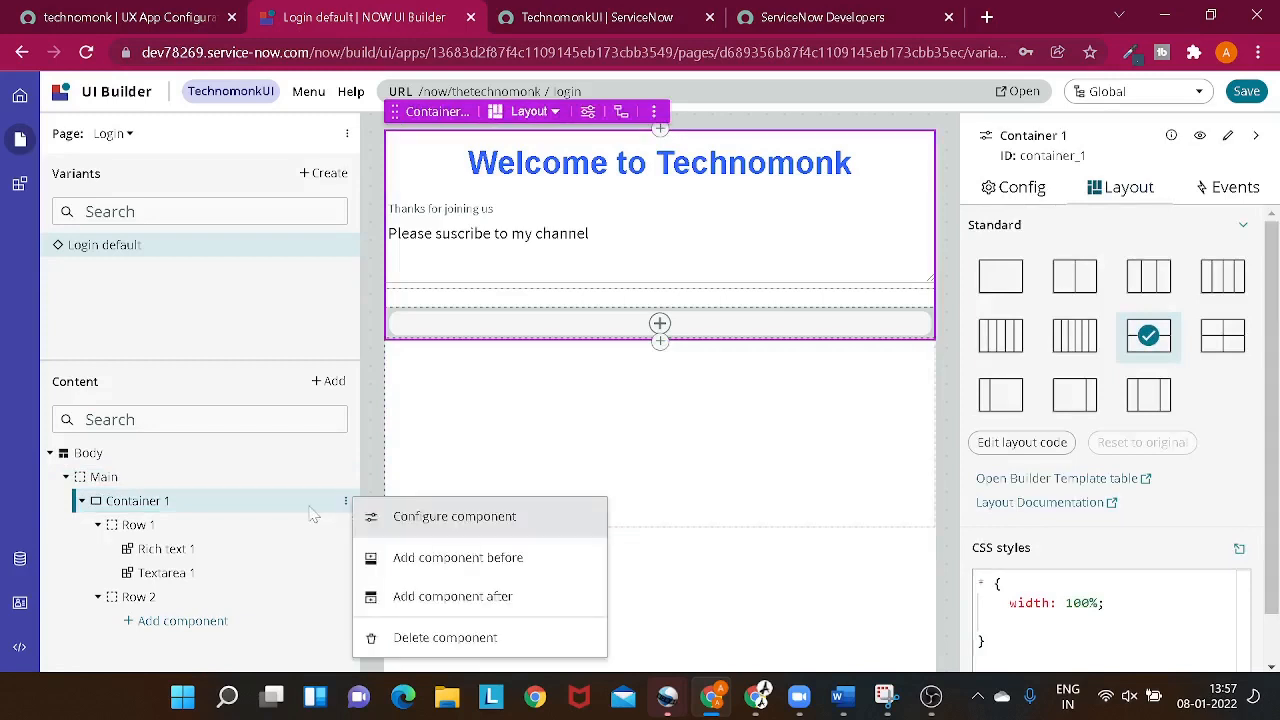
click(306, 514)
scroll(1186, 370, down, 1)
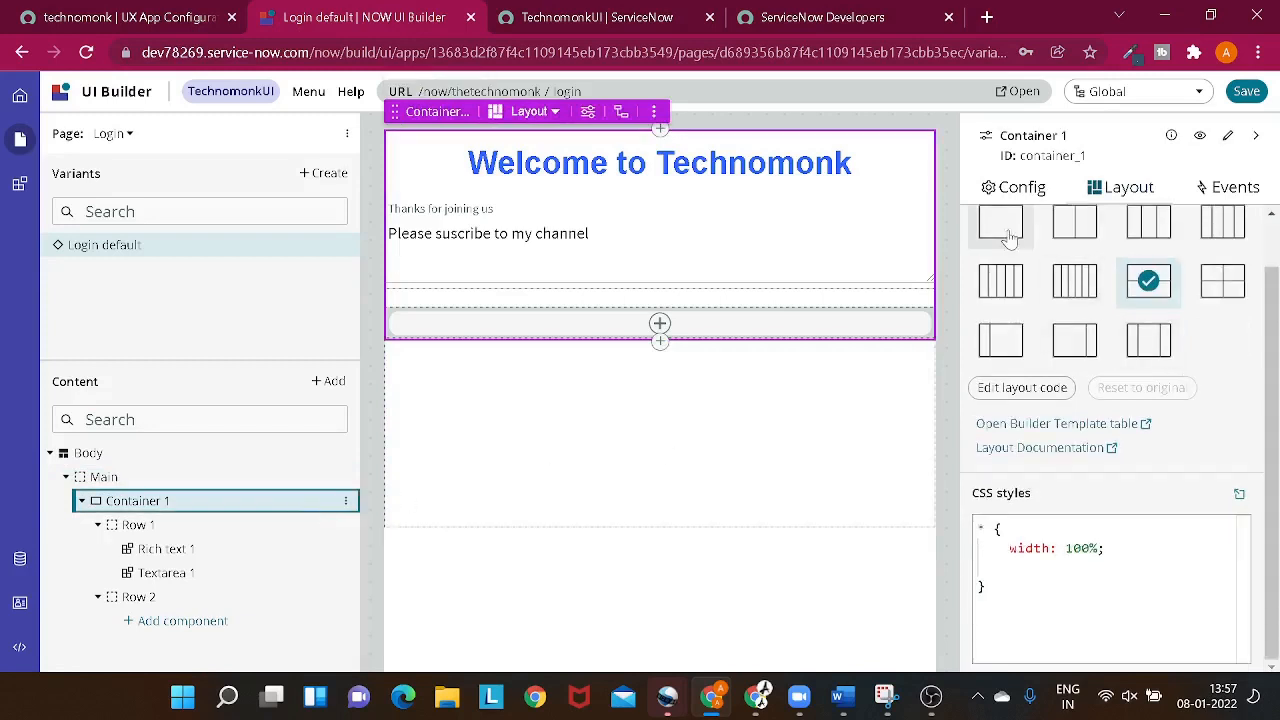
click(1030, 195)
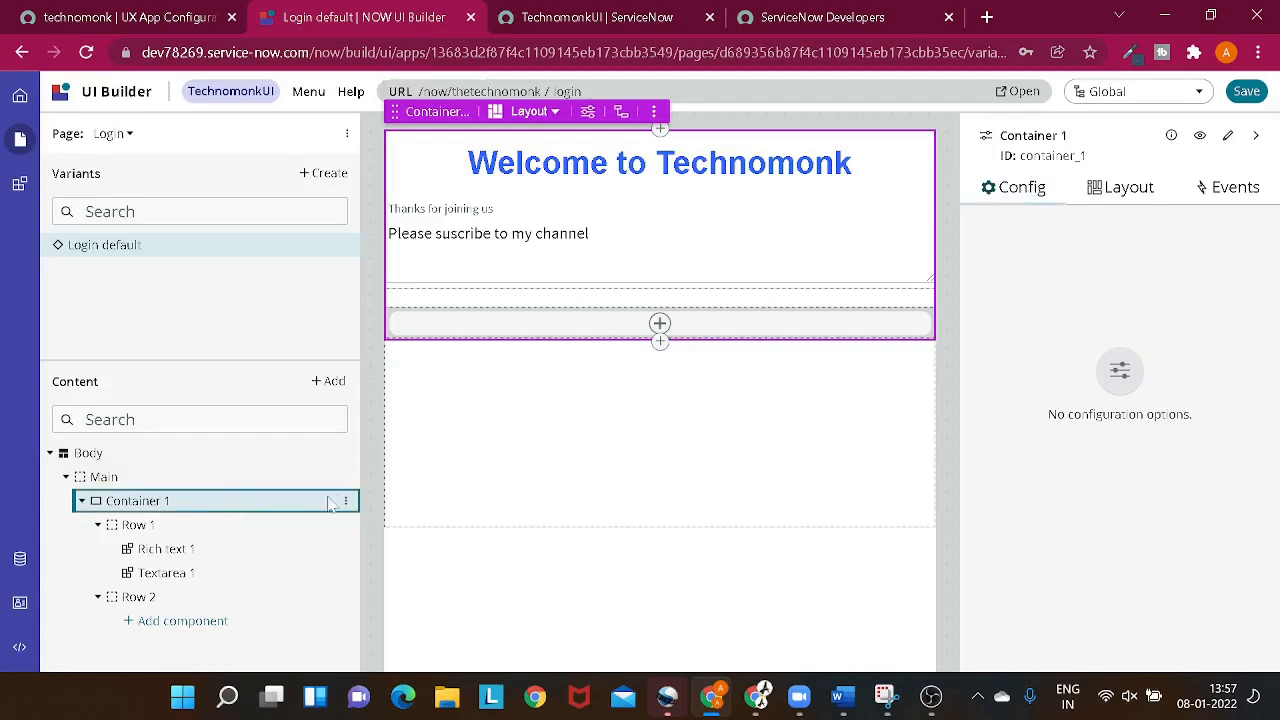
click(143, 476)
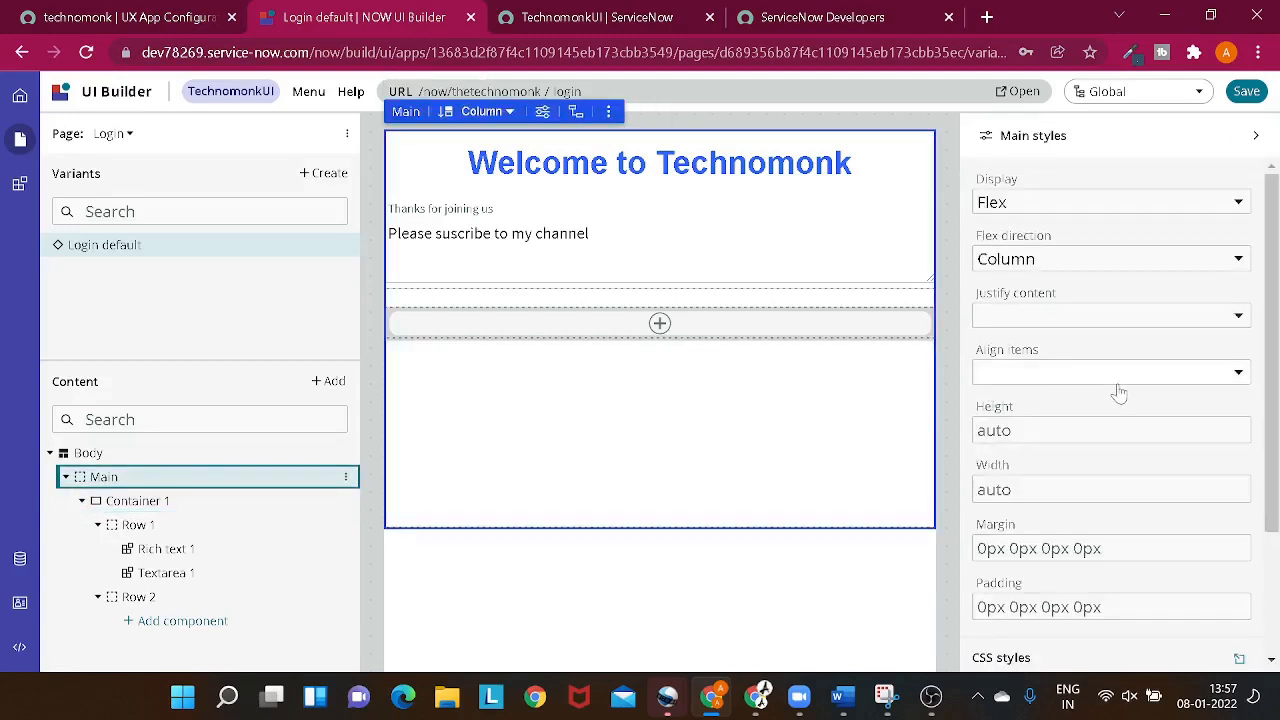
scroll(1088, 357, down, 2)
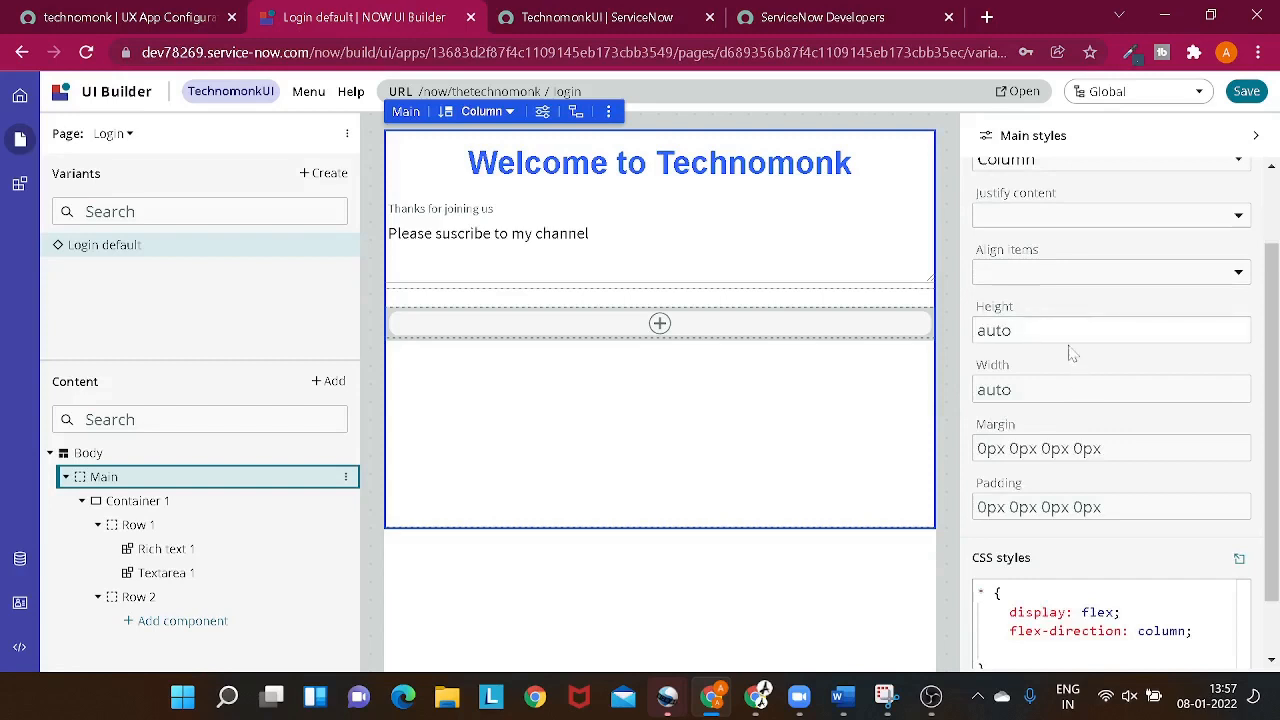
click(1075, 280)
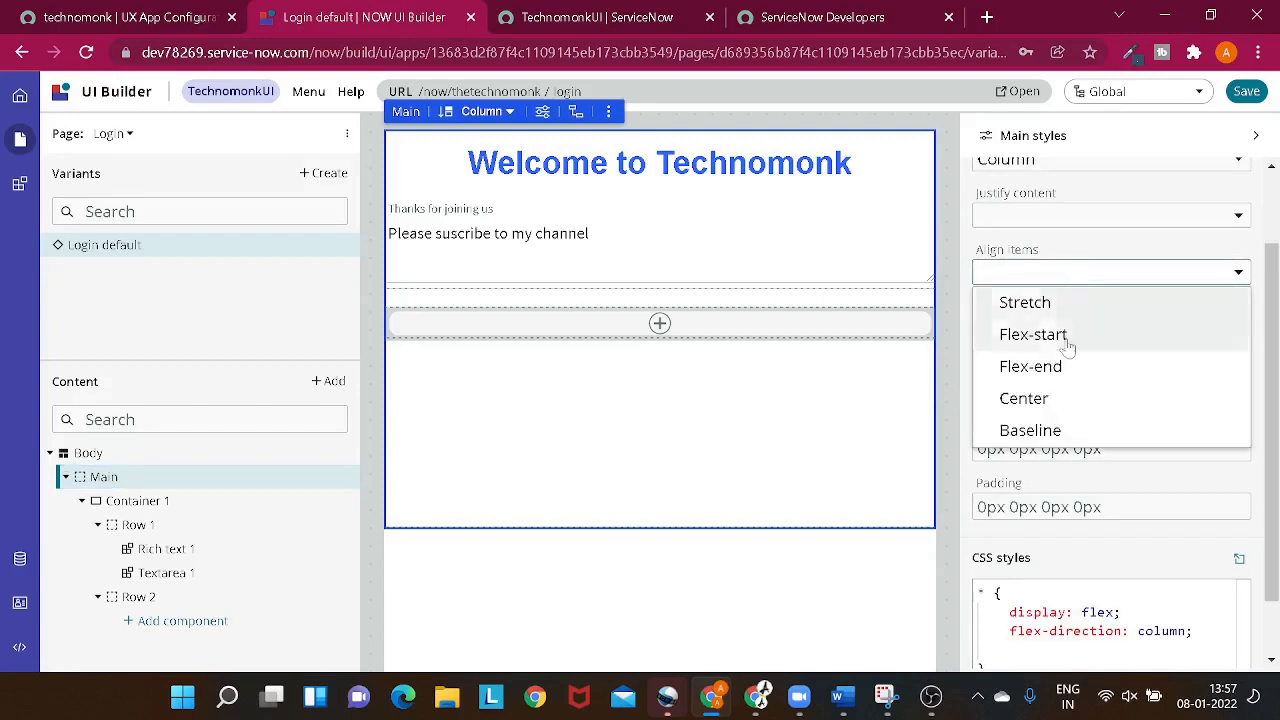
click(1065, 397)
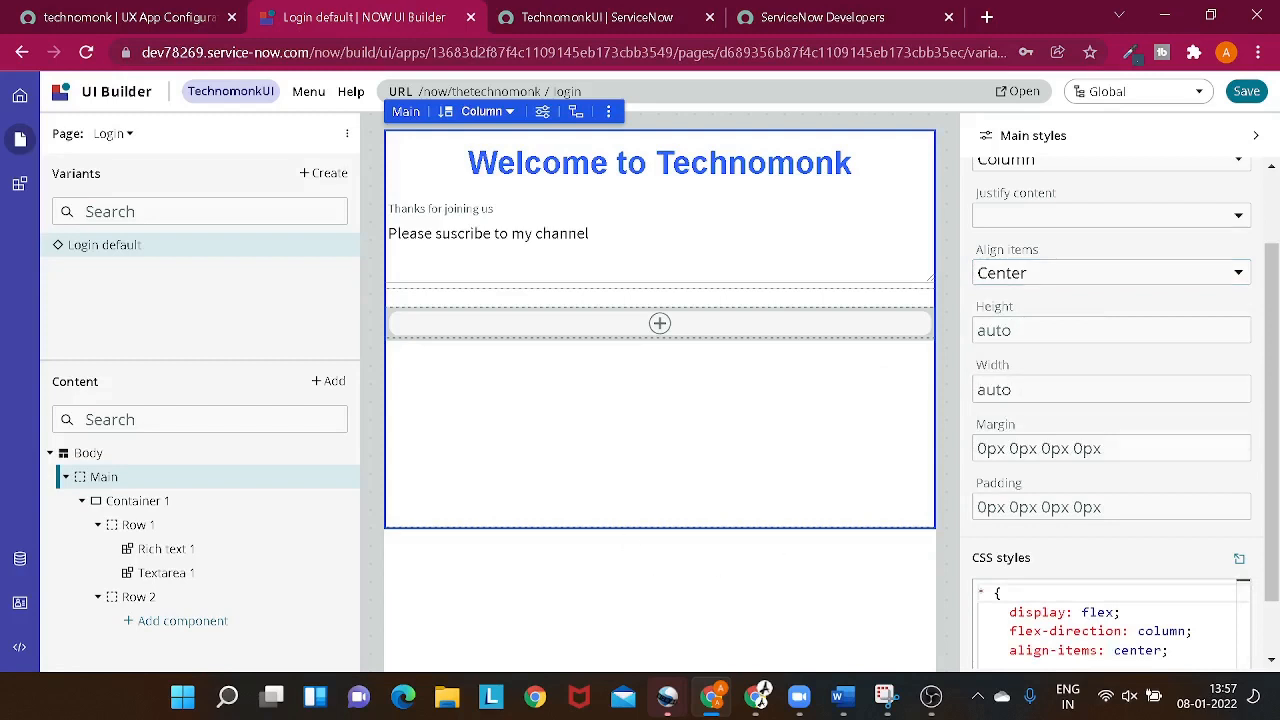
scroll(1120, 440, down, 2)
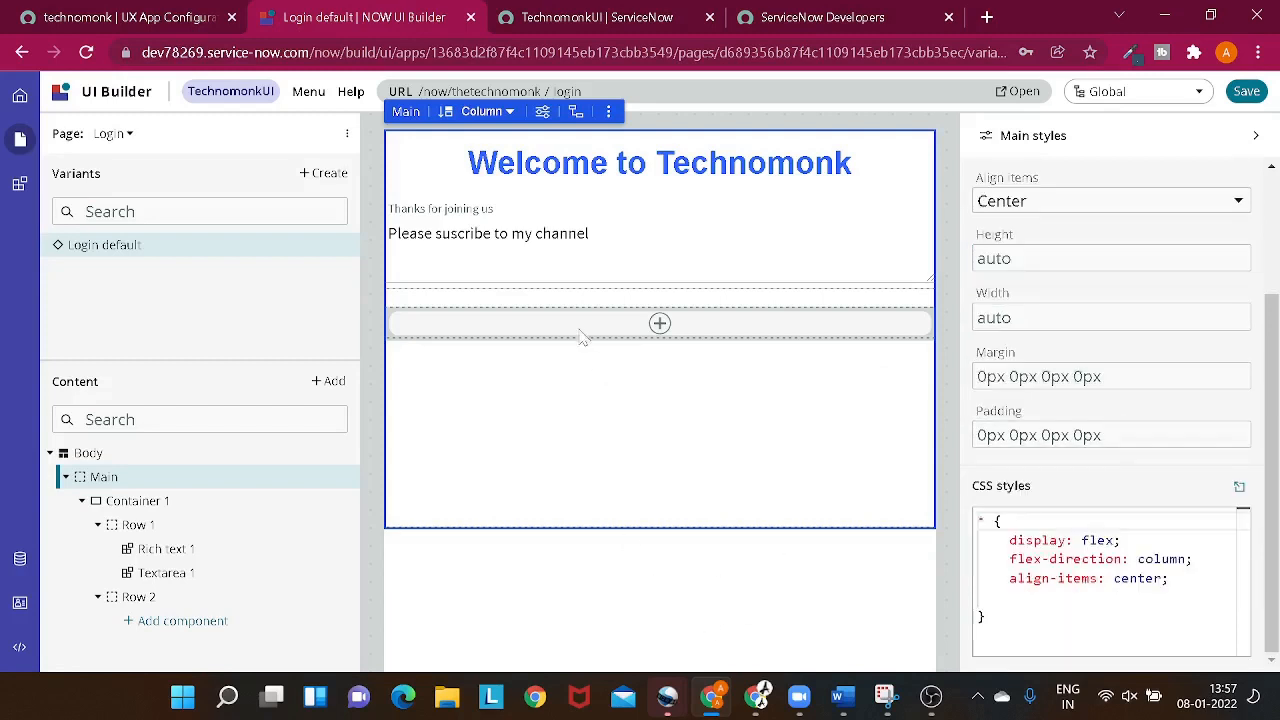
- Examine the textarea's styles and component actions, Container 1's configuration and the Main layout's content justification options
click(547, 215)
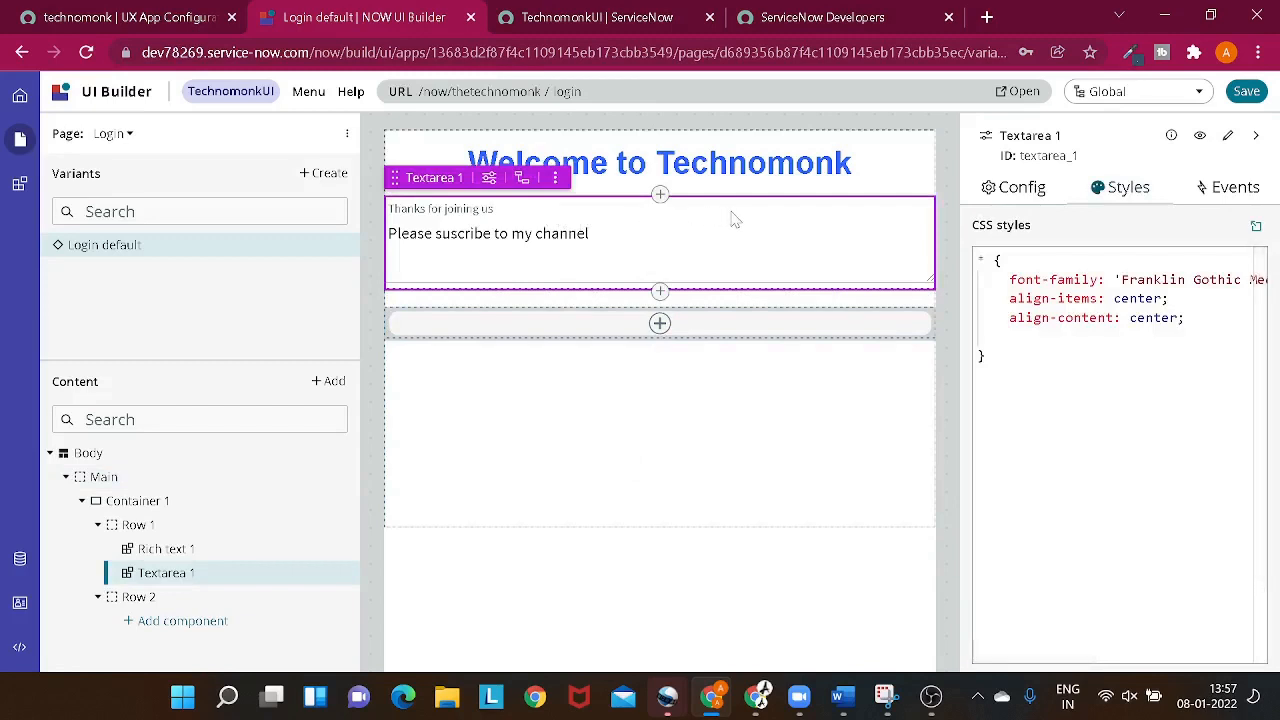
click(191, 500)
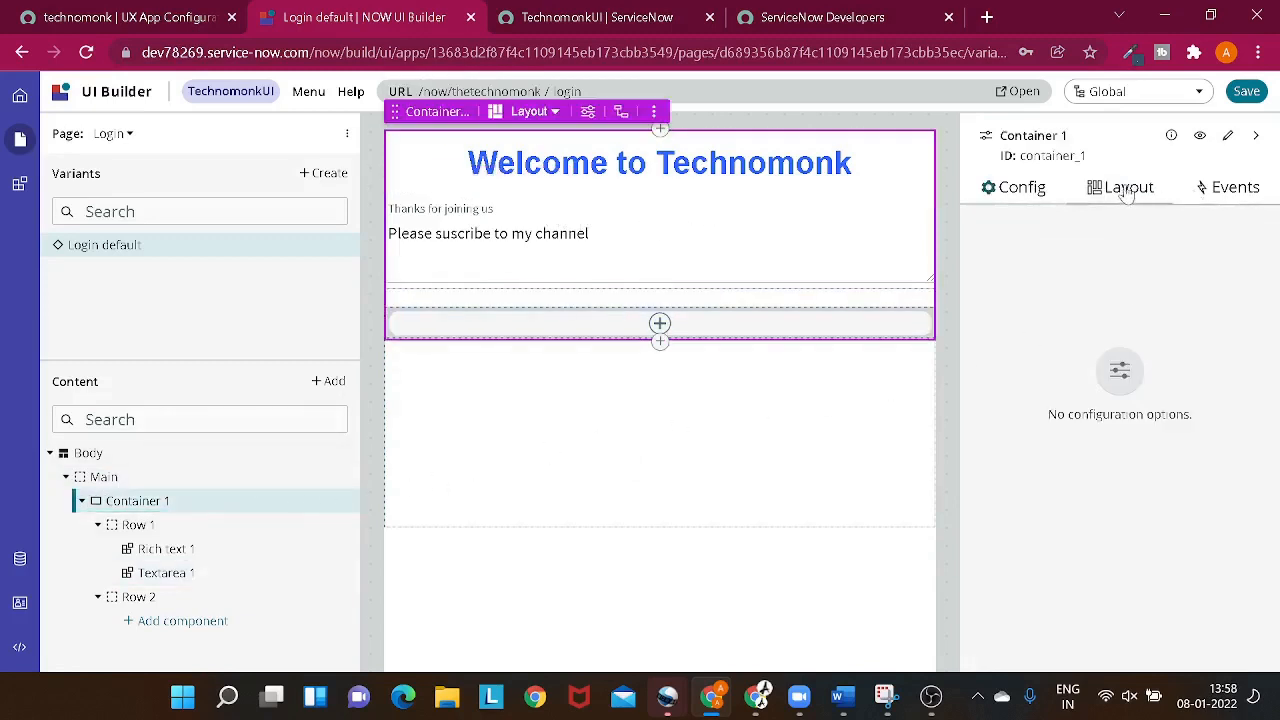
click(1014, 188)
click(213, 508)
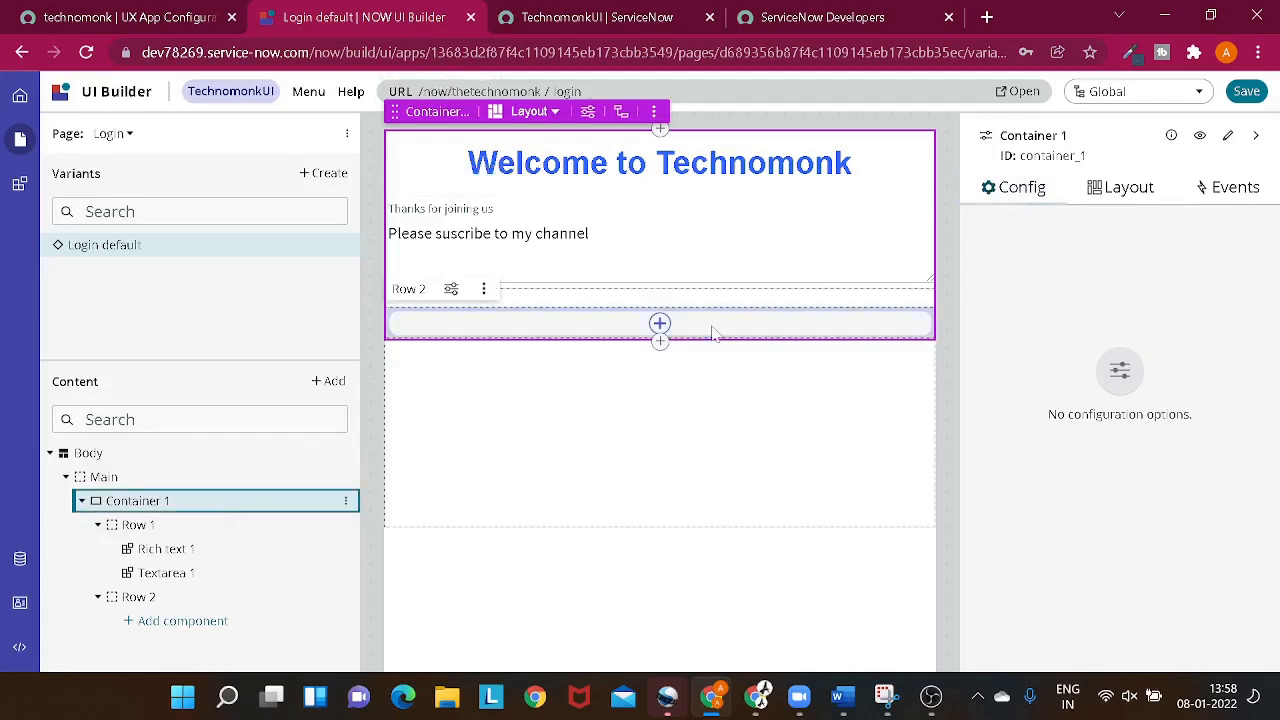
click(623, 434)
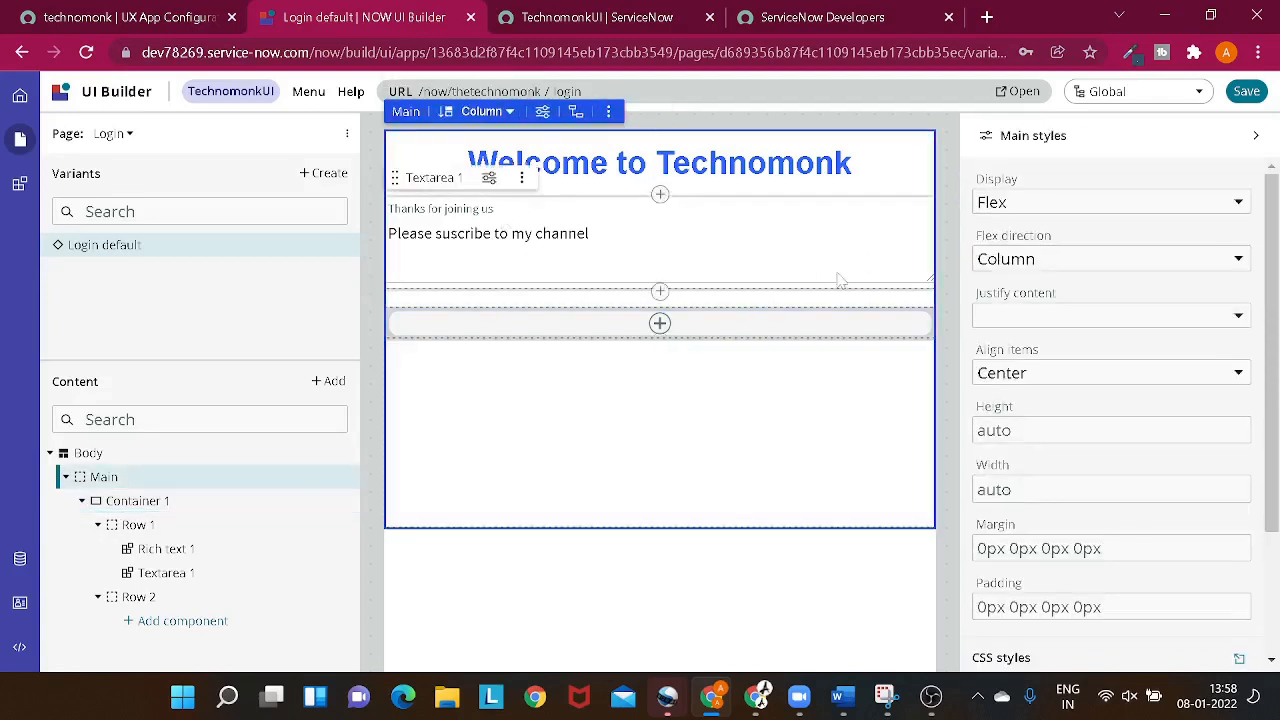
click(1003, 319)
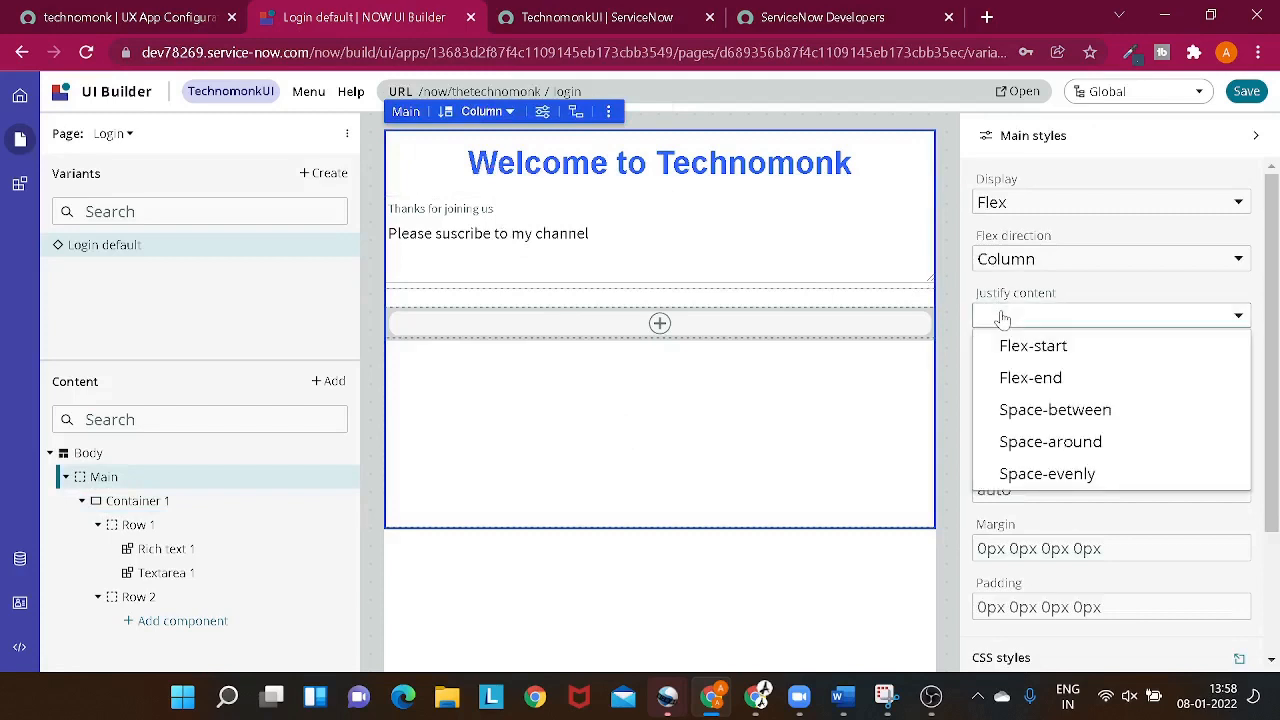
click(778, 390)
scroll(1045, 420, down, 2)
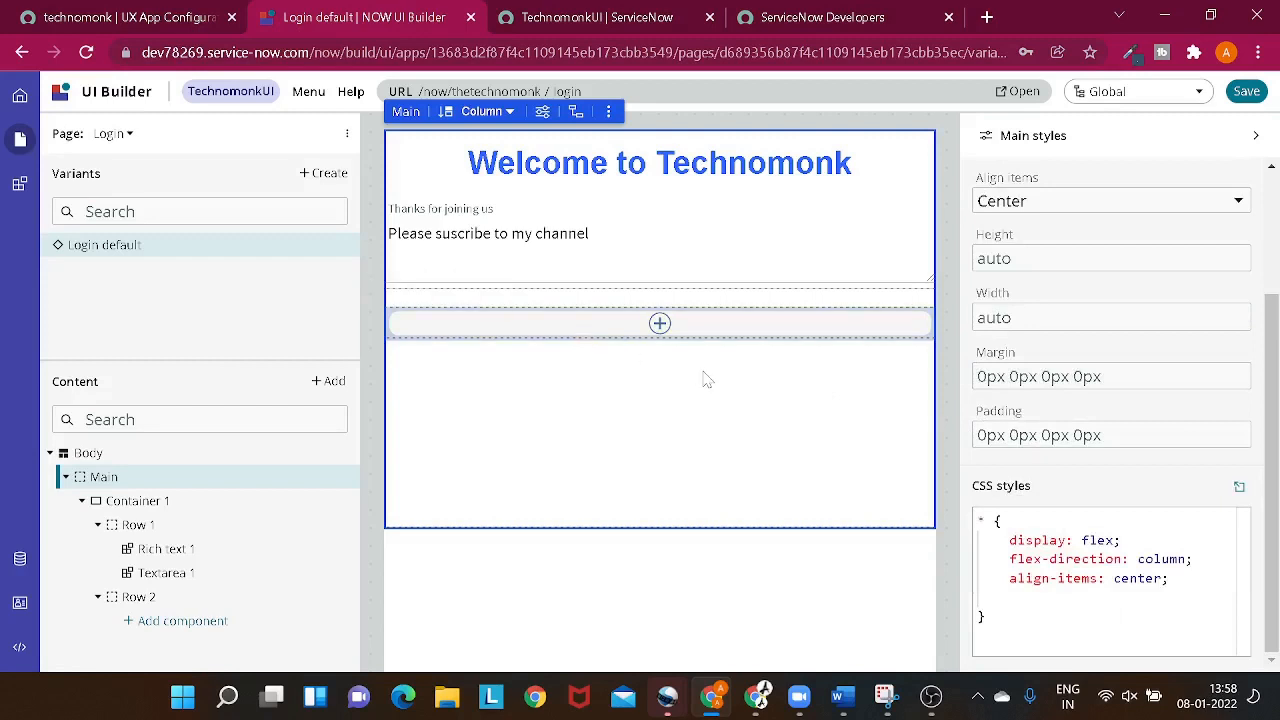
click(558, 243)
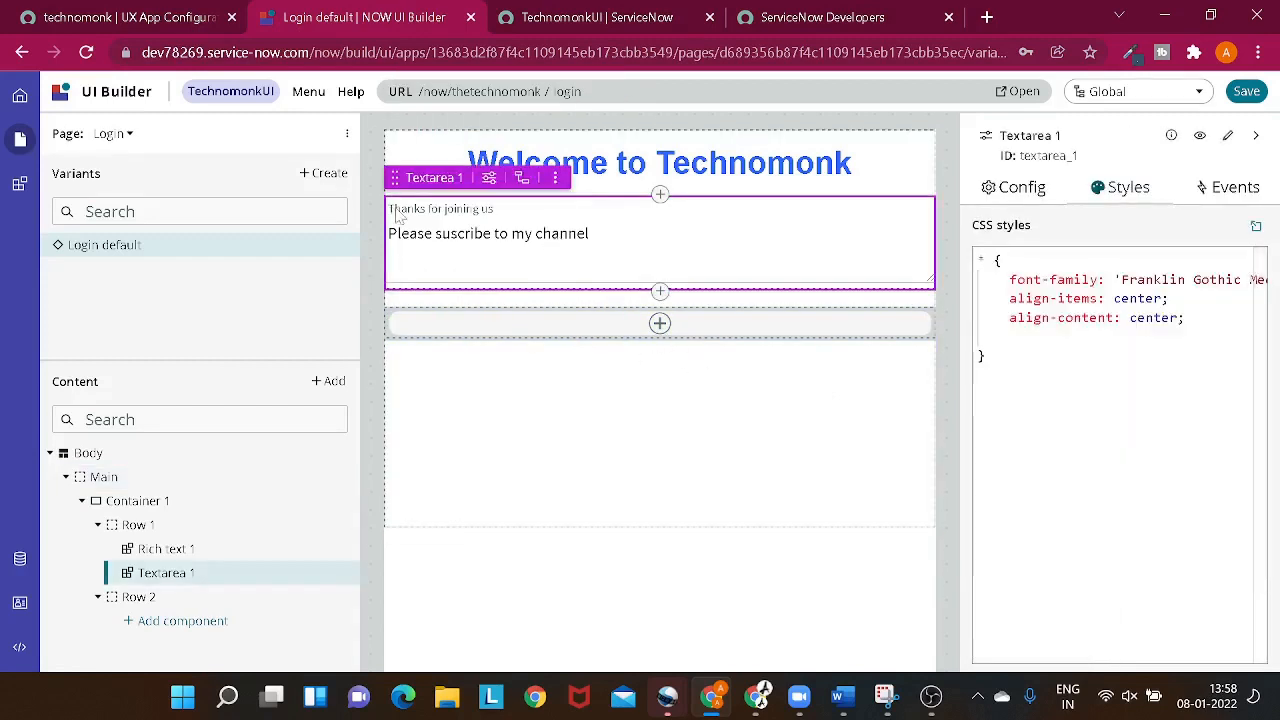
click(556, 178)
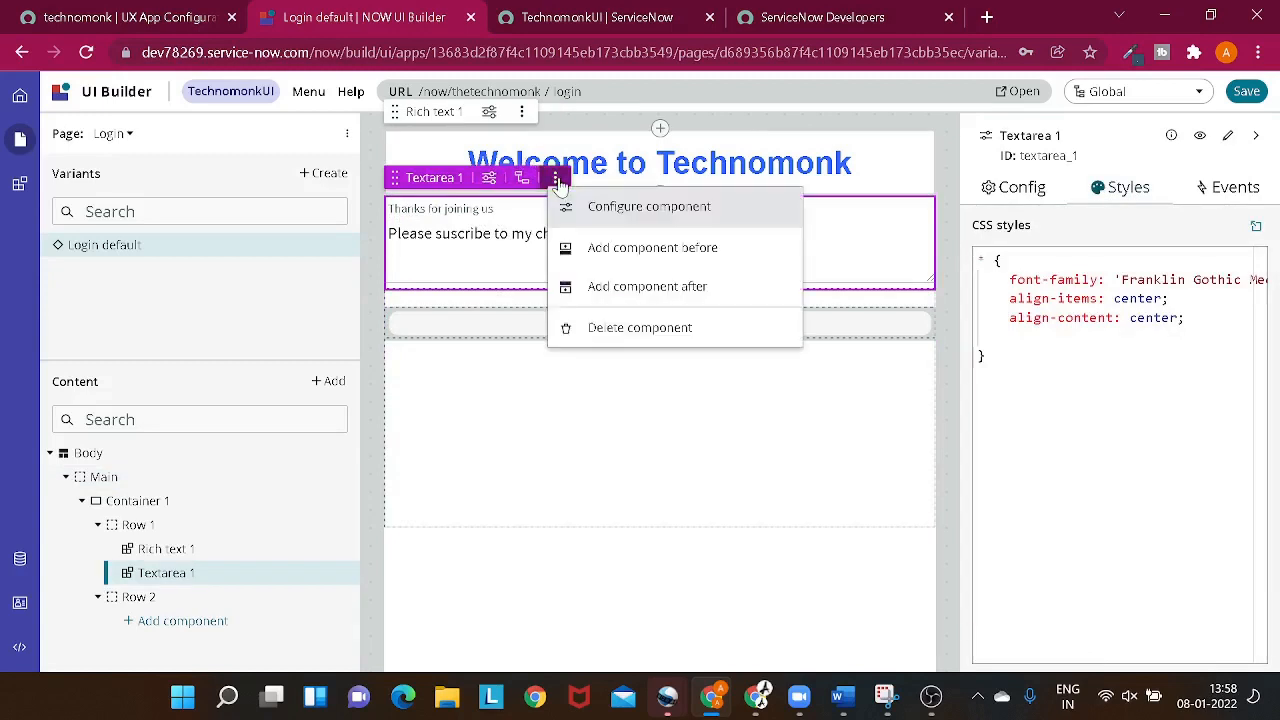
click(518, 258)
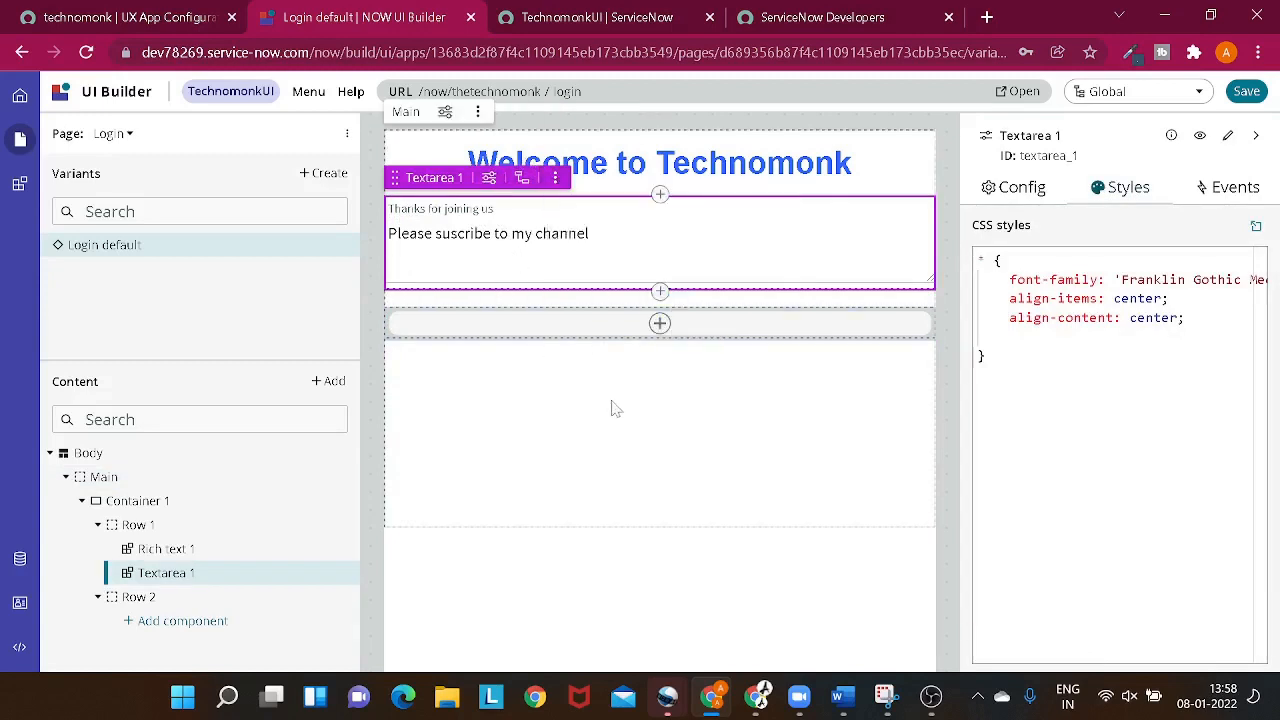
- Add a Stylized text component to Row 2 with the text "Please log in"
click(659, 323)
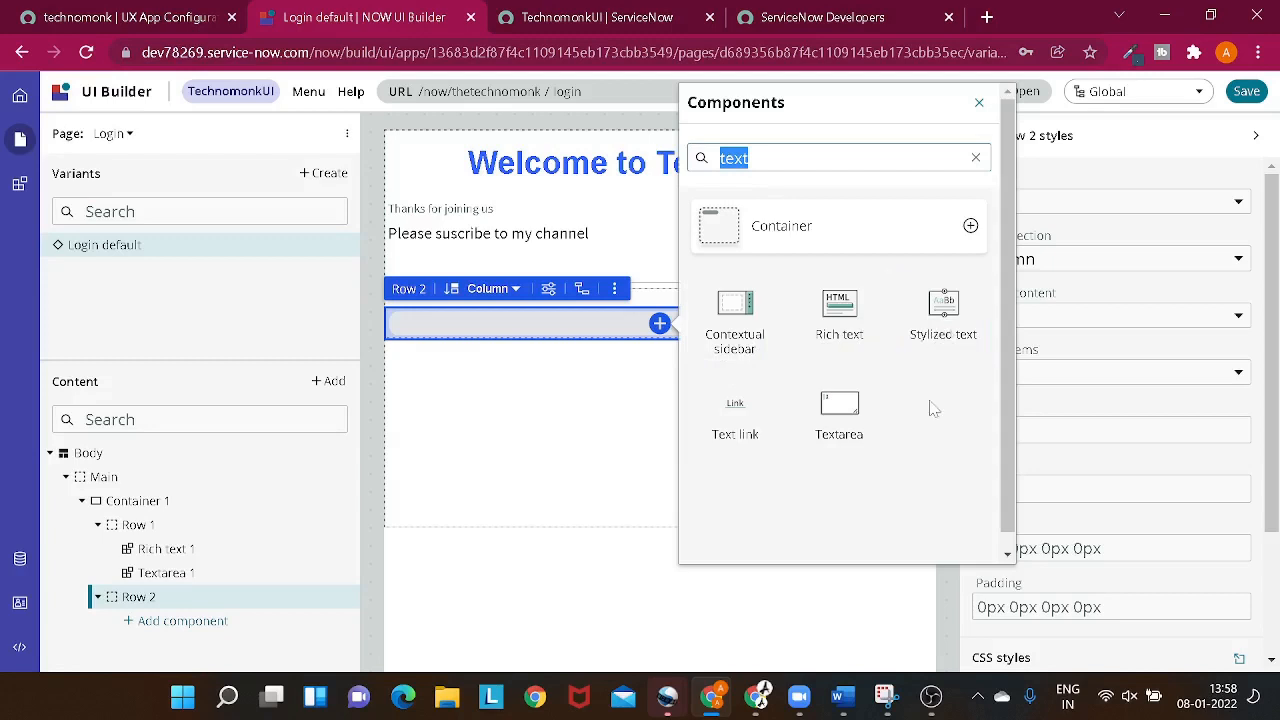
click(955, 298)
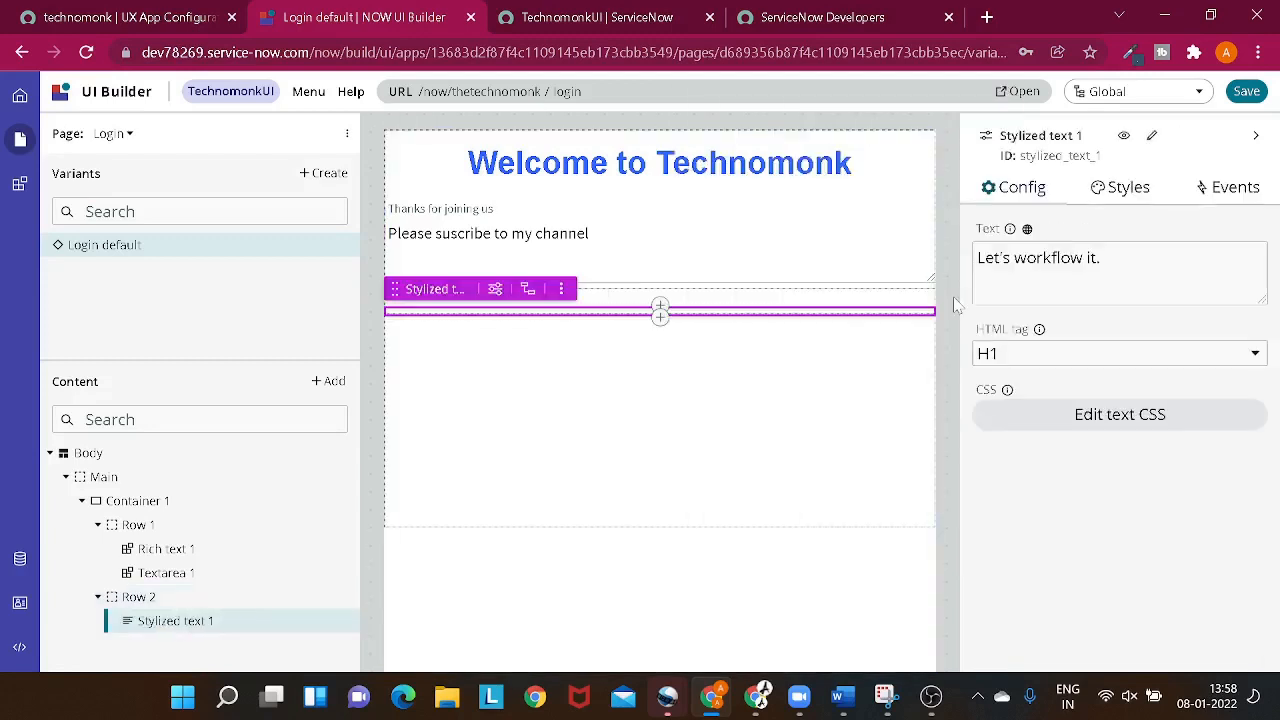
click(1110, 262)
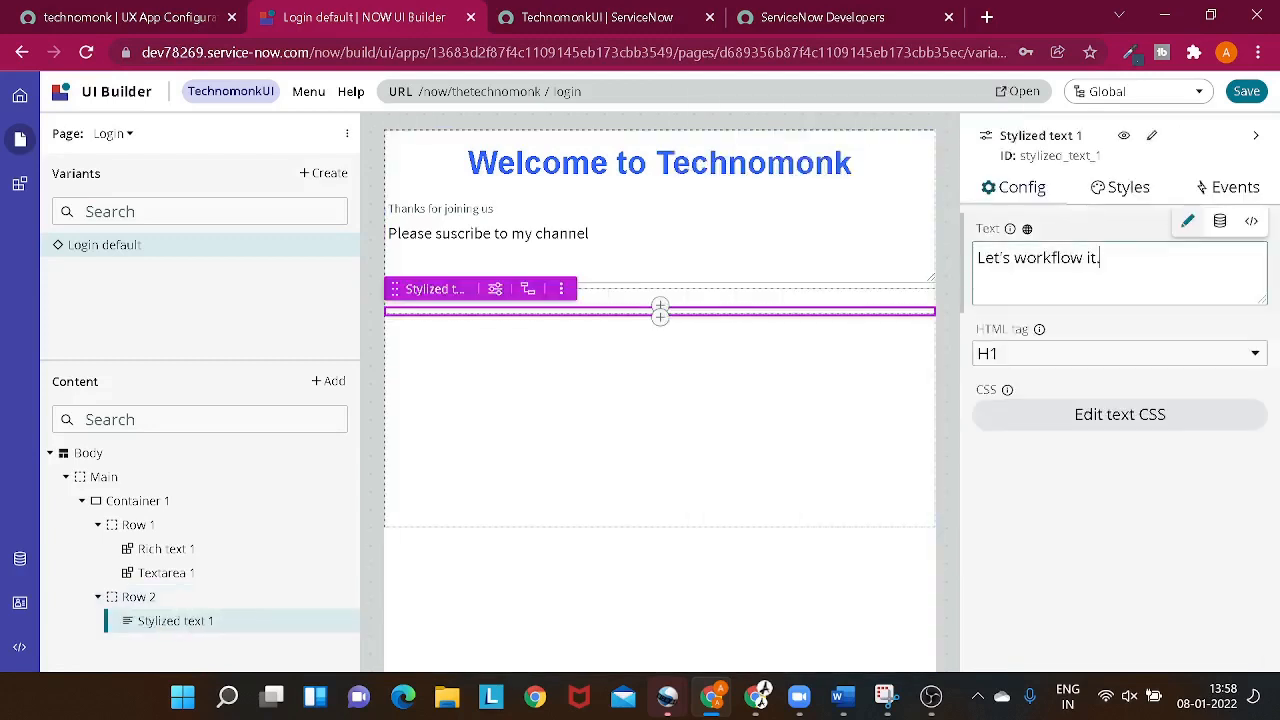
key(ctrl+a)
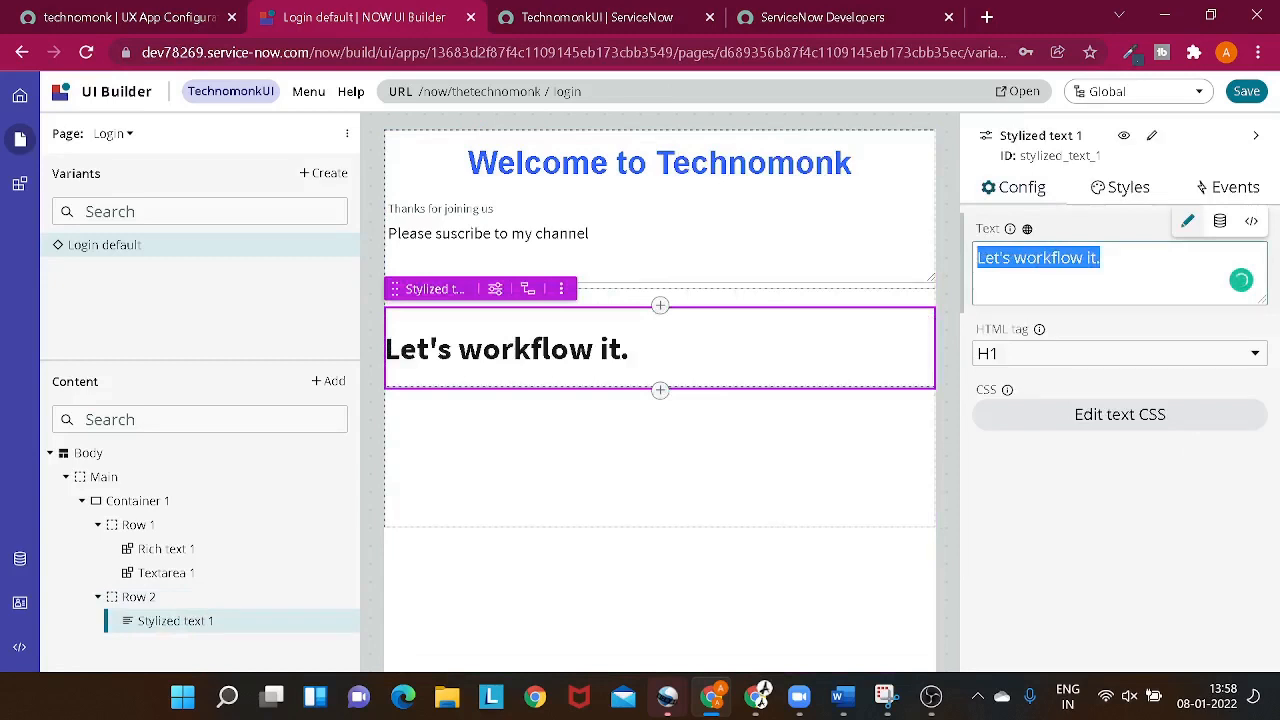
key(BackSpace)
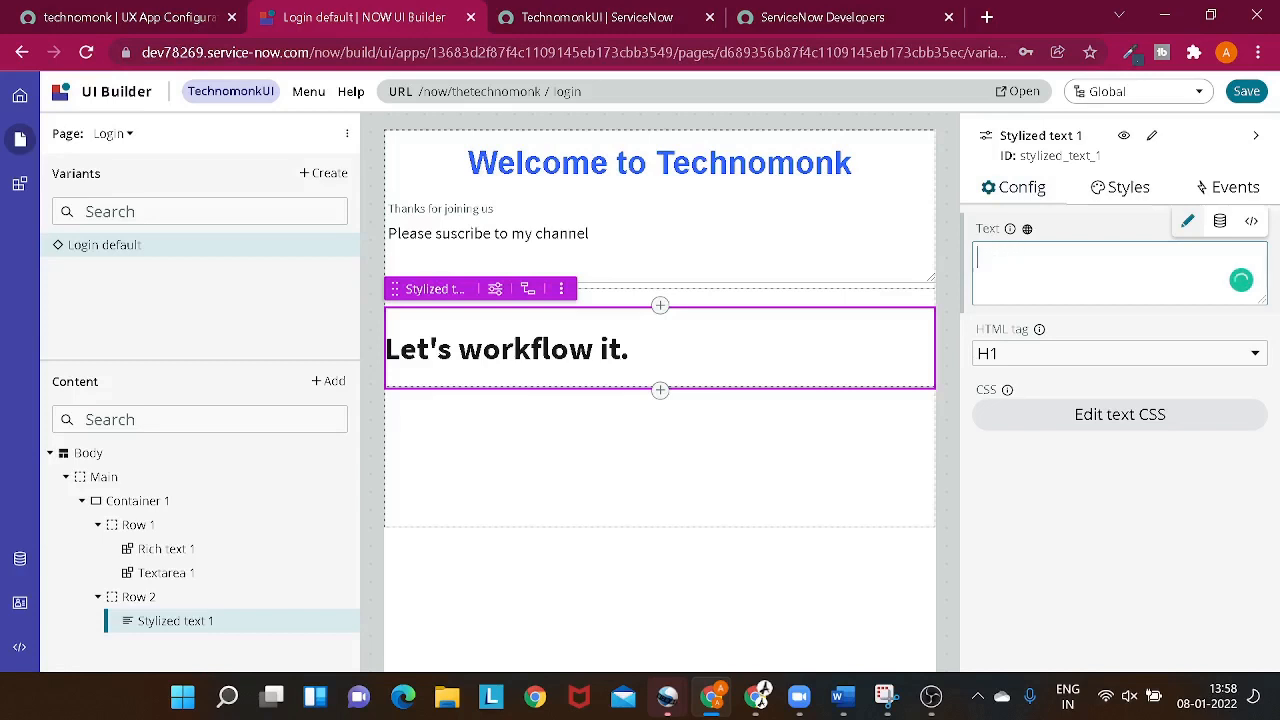
text(Please log in)
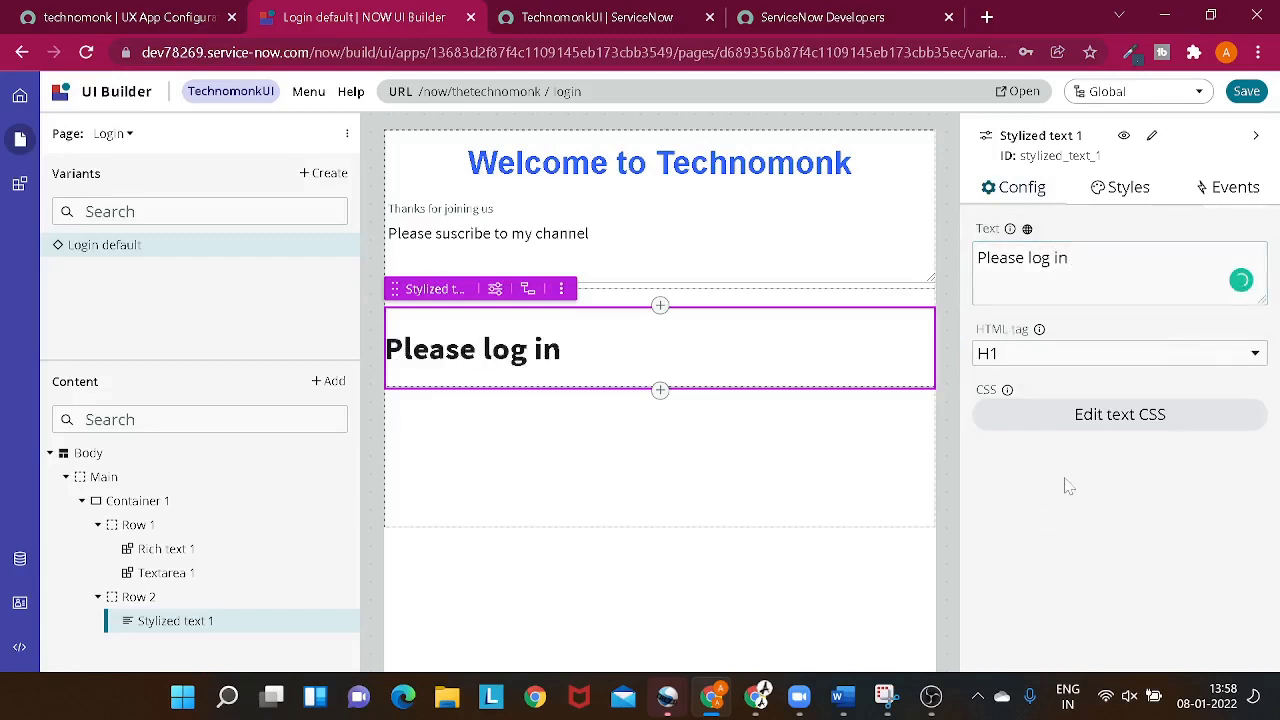
click(574, 457)
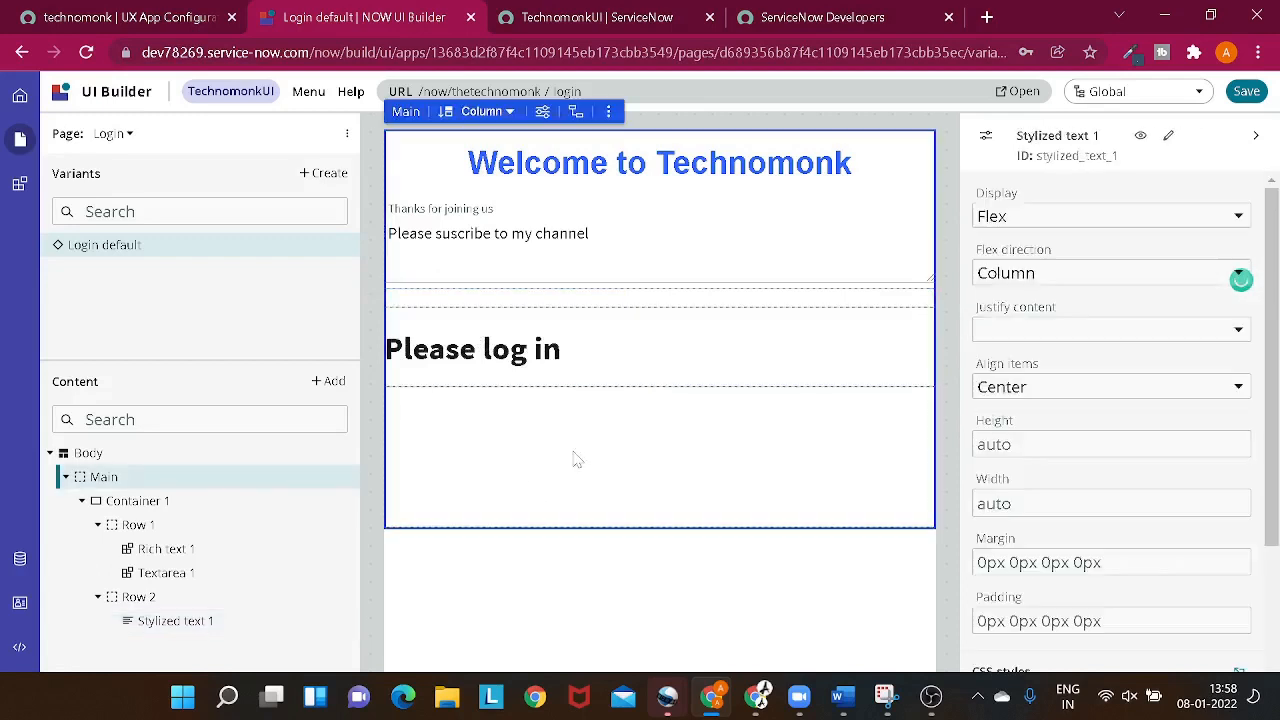
- Add align-items: center to the CSS styles of the "Please log in" text and check the page
click(613, 370)
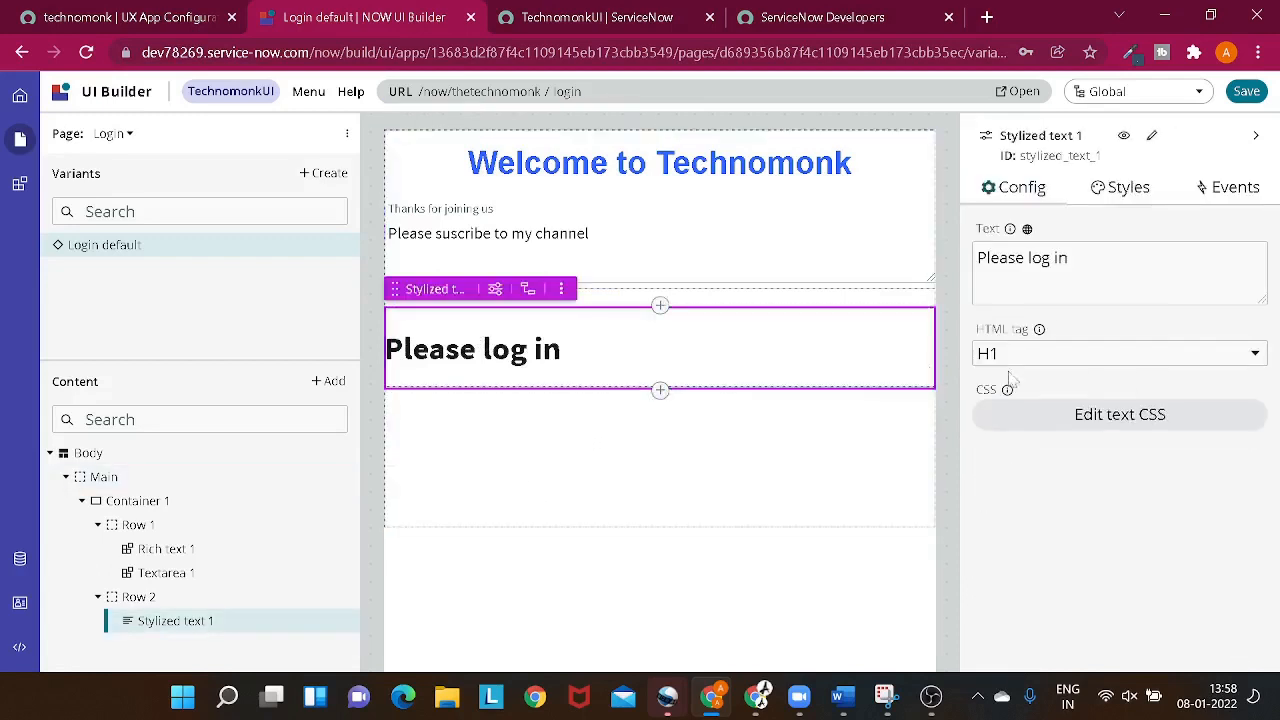
click(1120, 187)
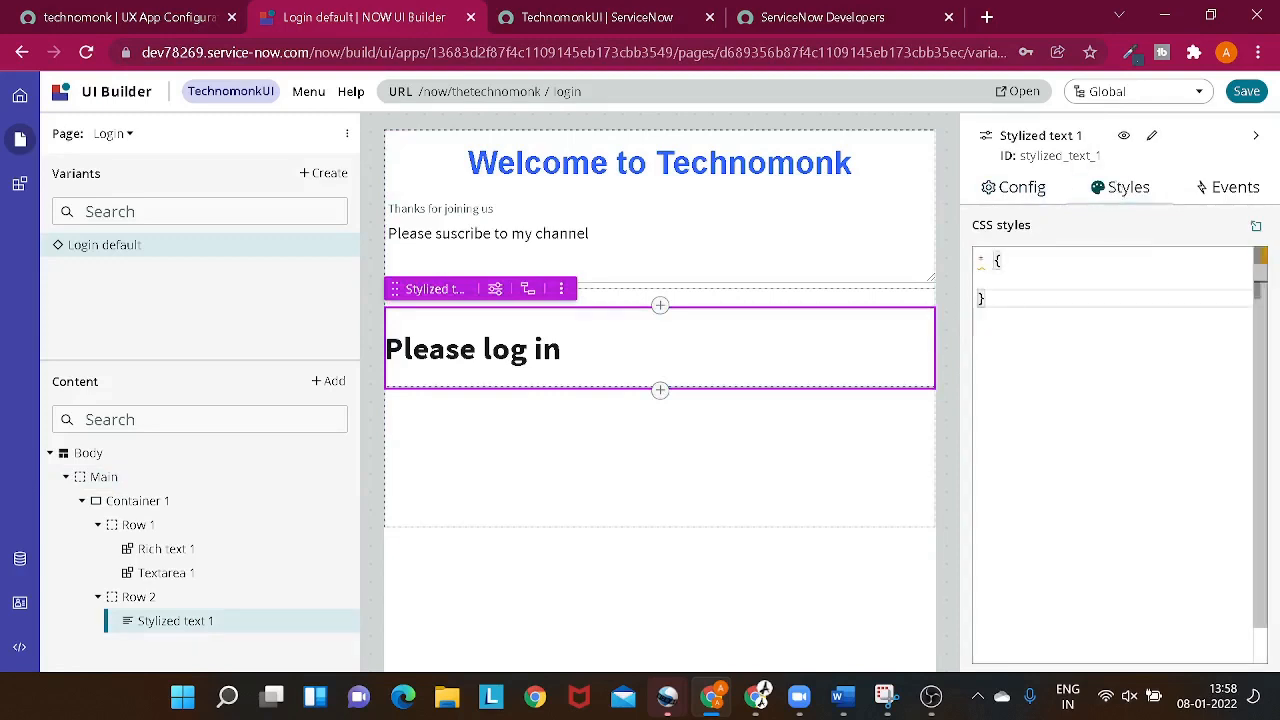
click(1010, 280)
text(al)
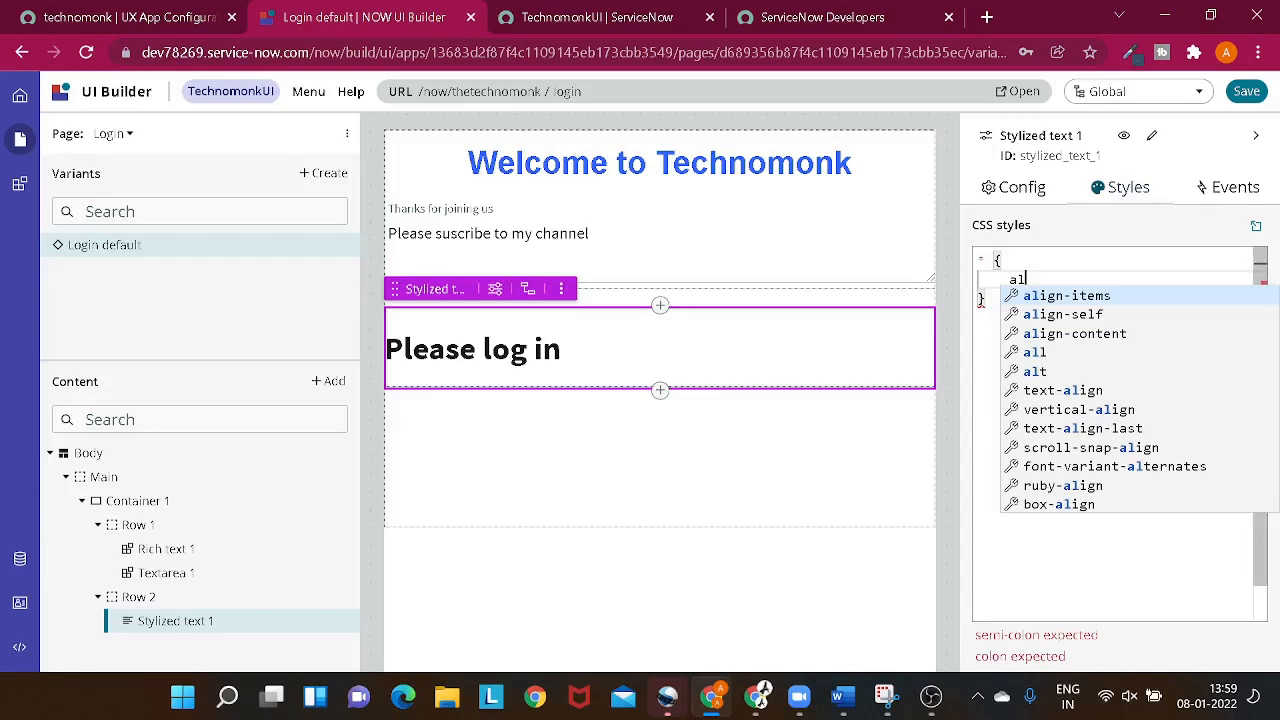
text(ign)
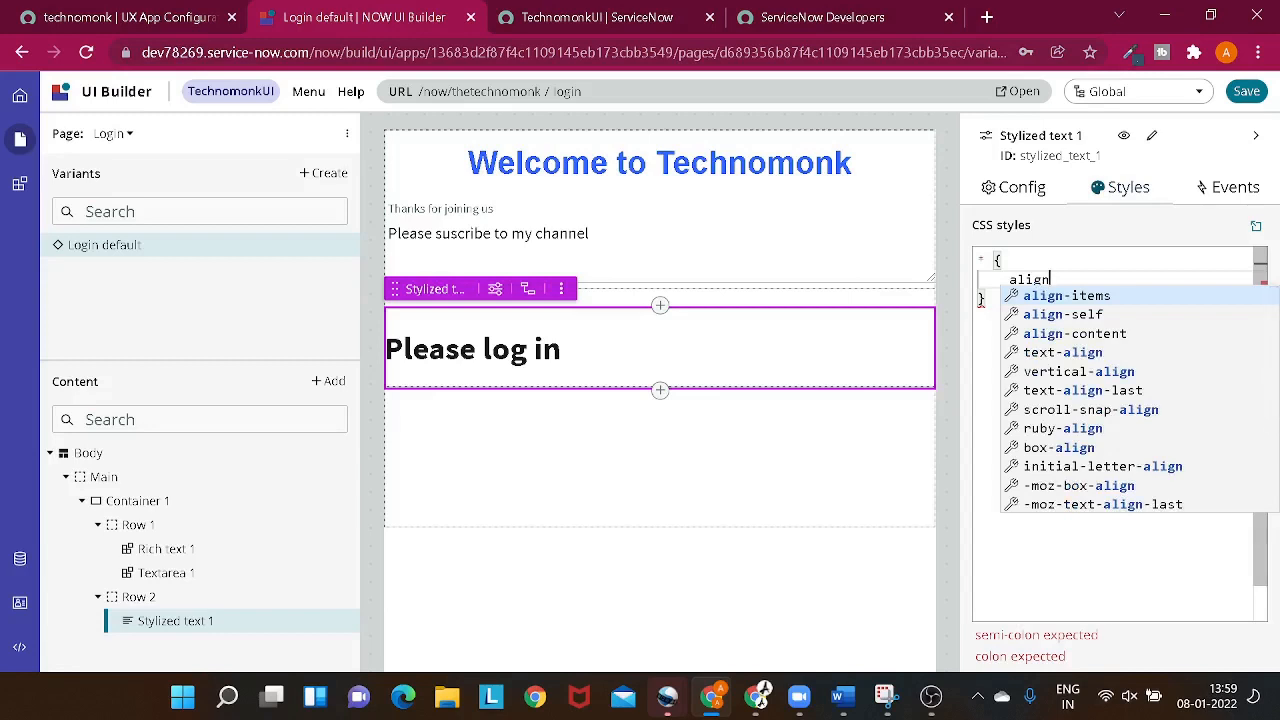
key(Return)
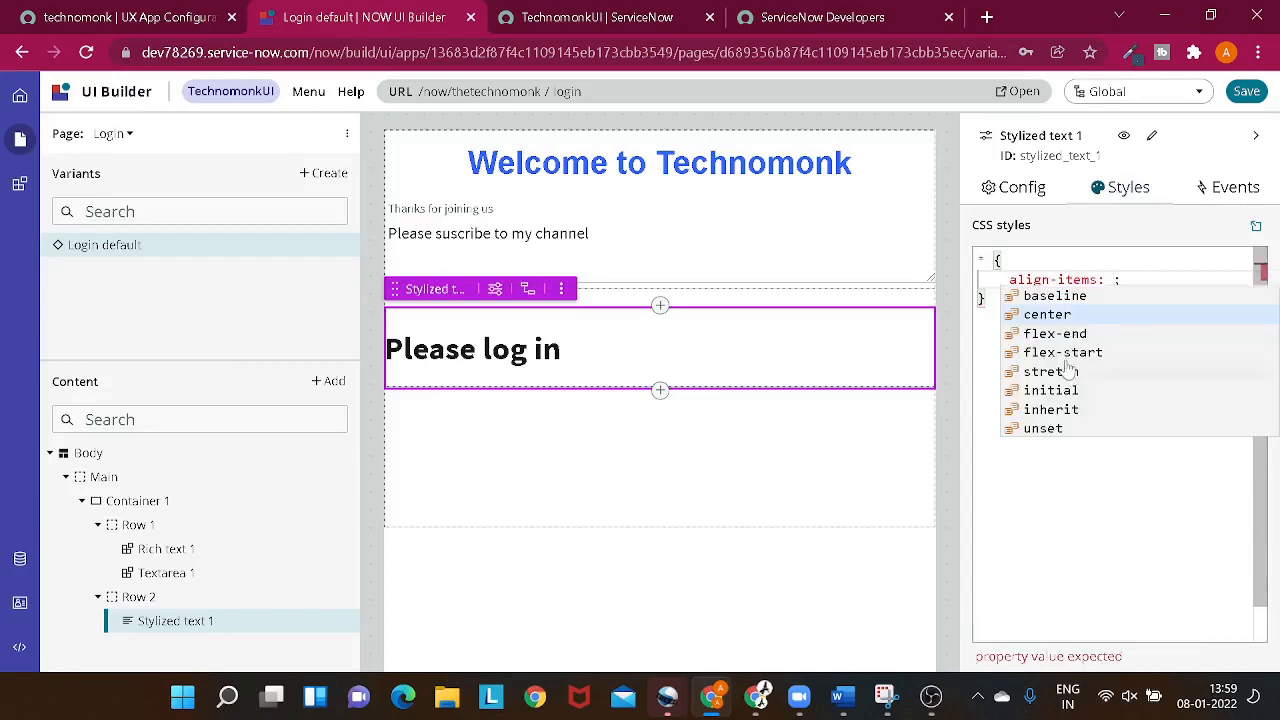
click(1060, 314)
click(875, 420)
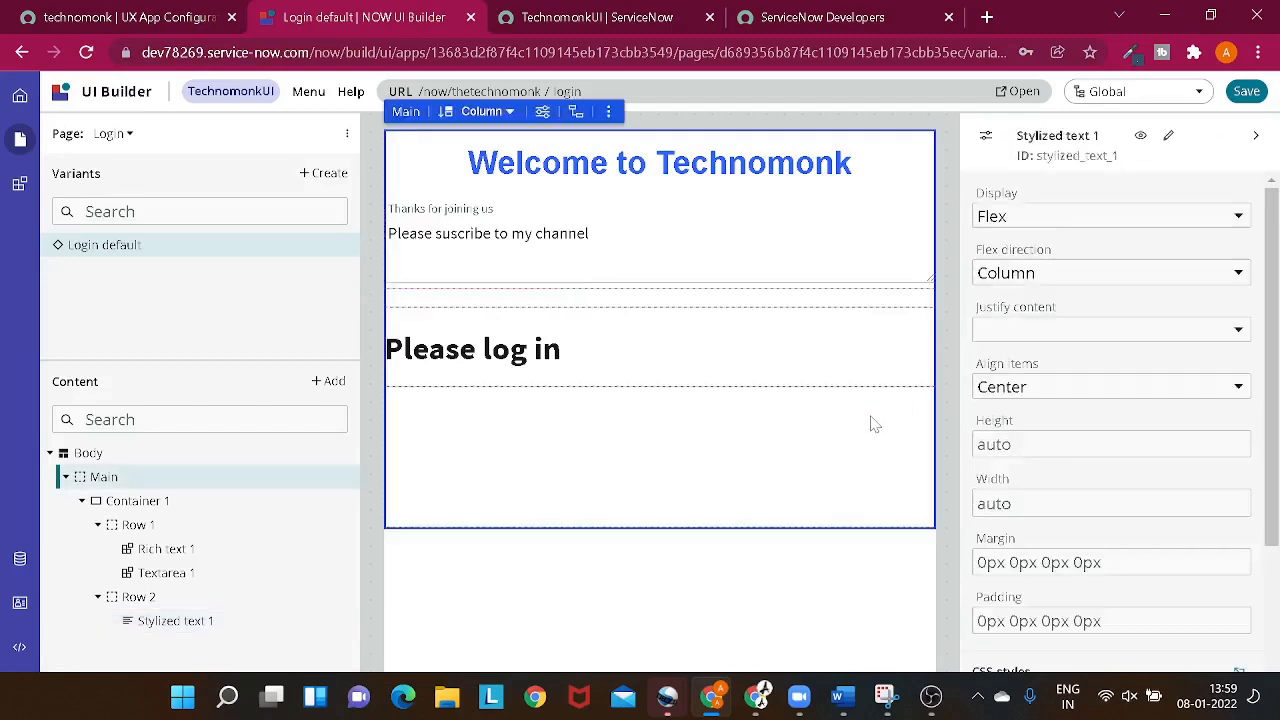
- Add text-align: center to the CSS styles of the "Please log in" stylized text
click(558, 366)
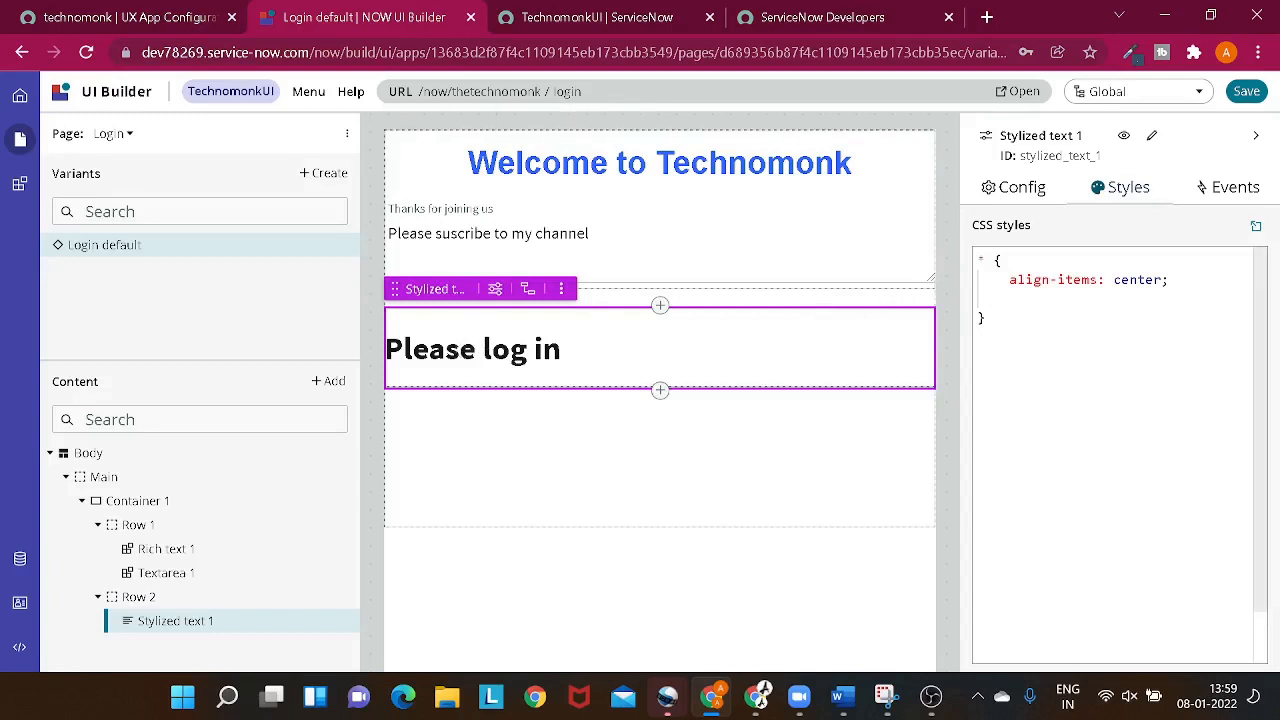
click(1180, 280)
key(Return)
text(al)
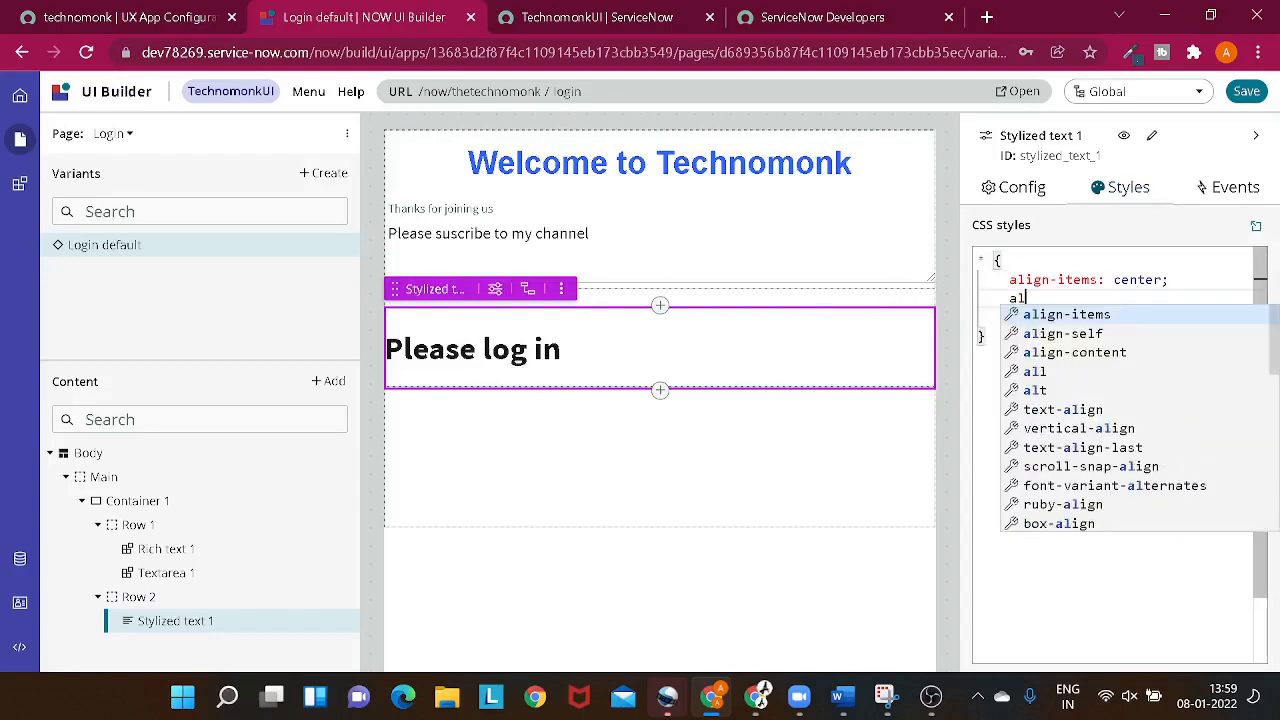
click(1116, 410)
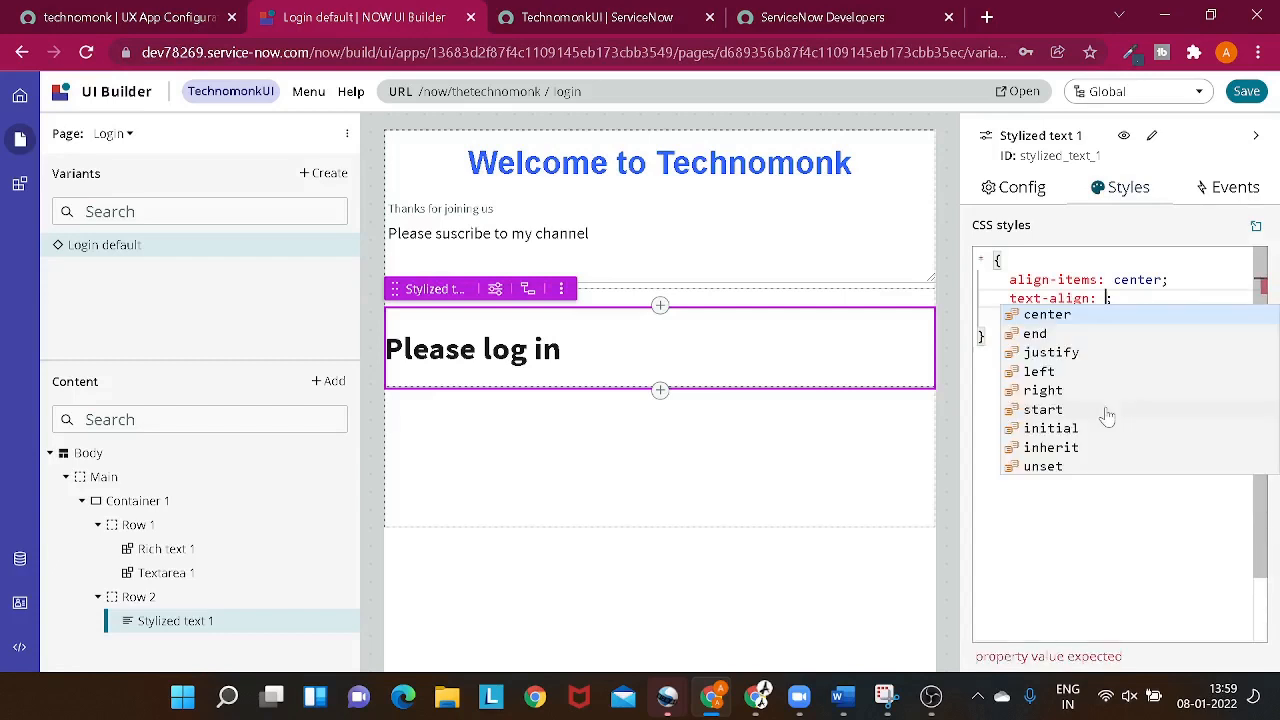
click(1050, 318)
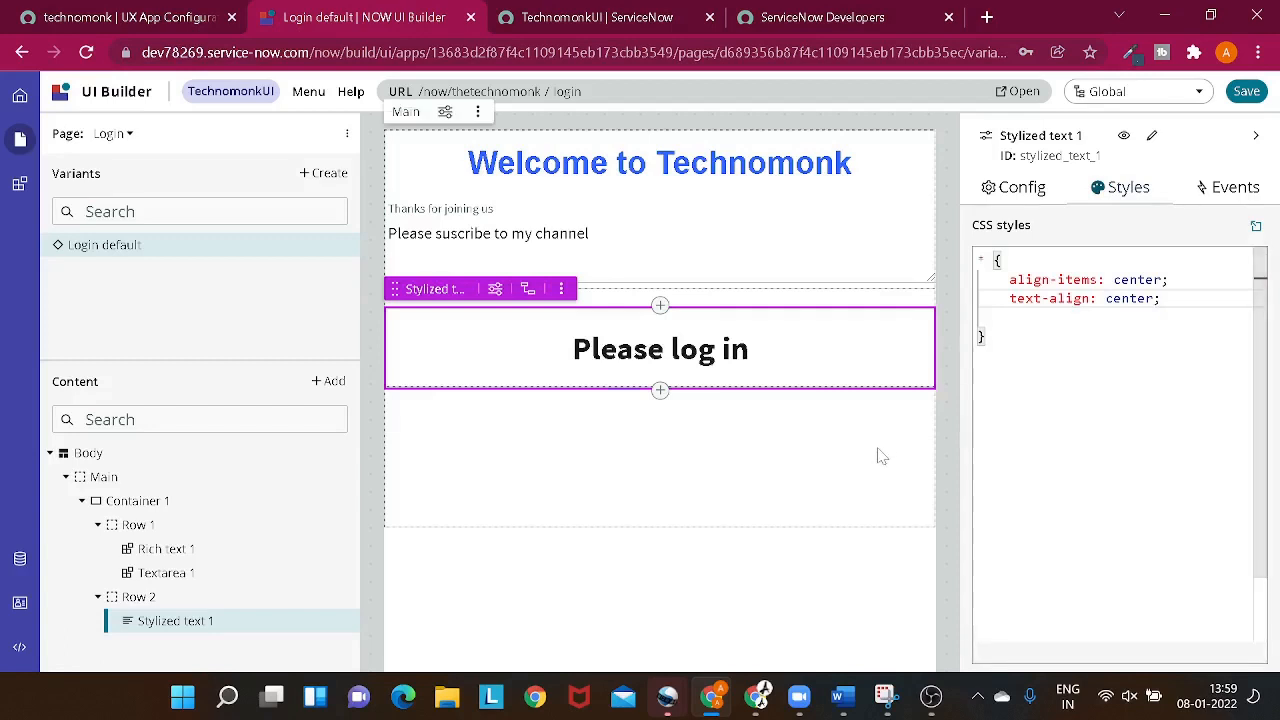
click(877, 451)
click(514, 234)
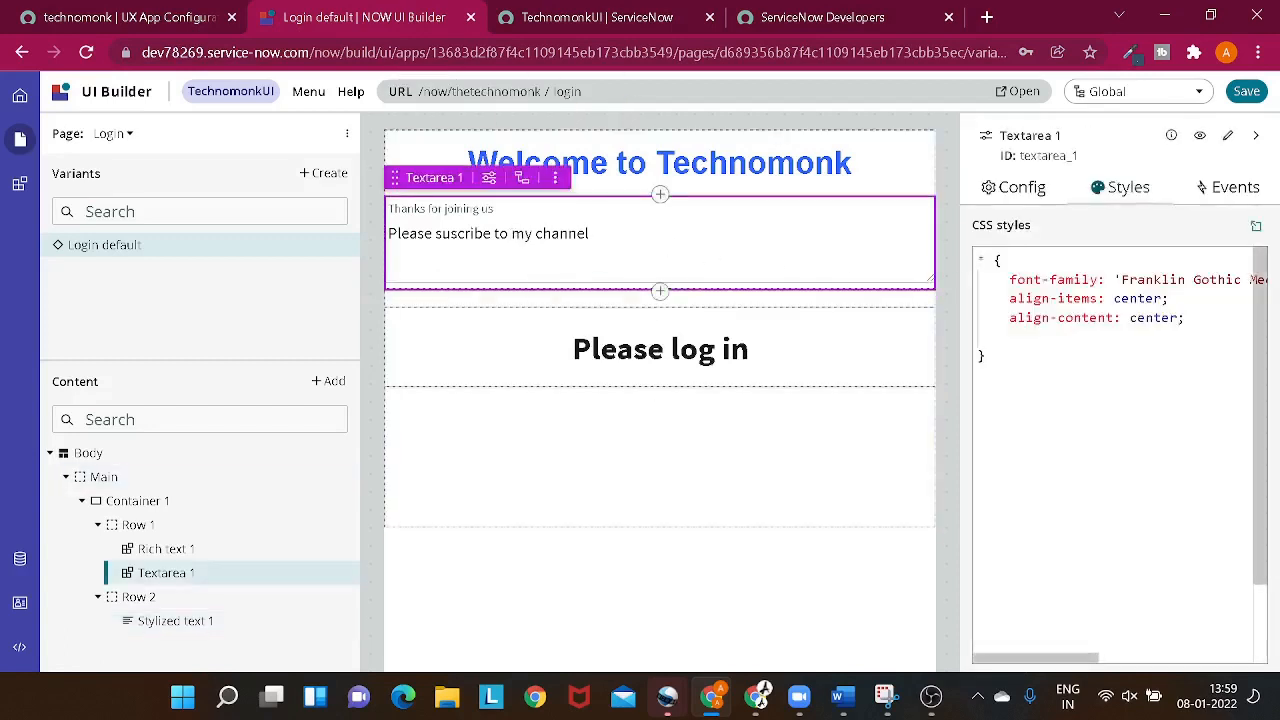
click(1195, 318)
key(Return)
text(al)
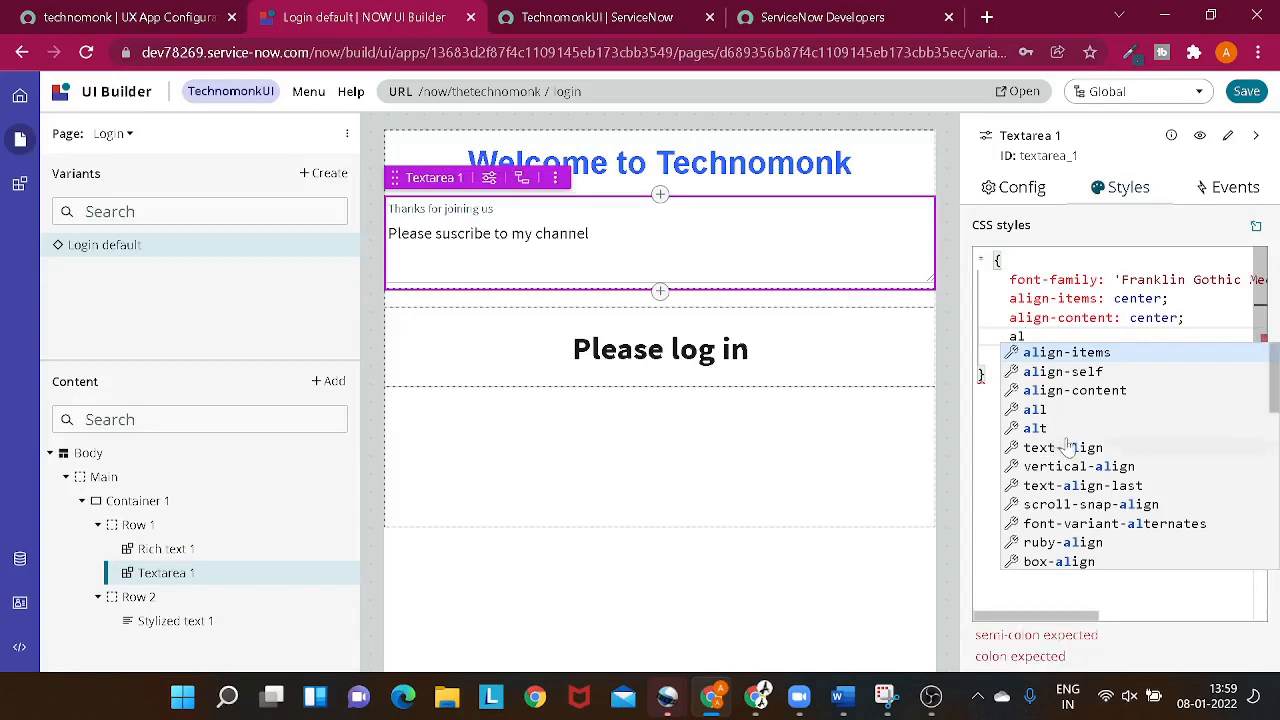
text(ign)
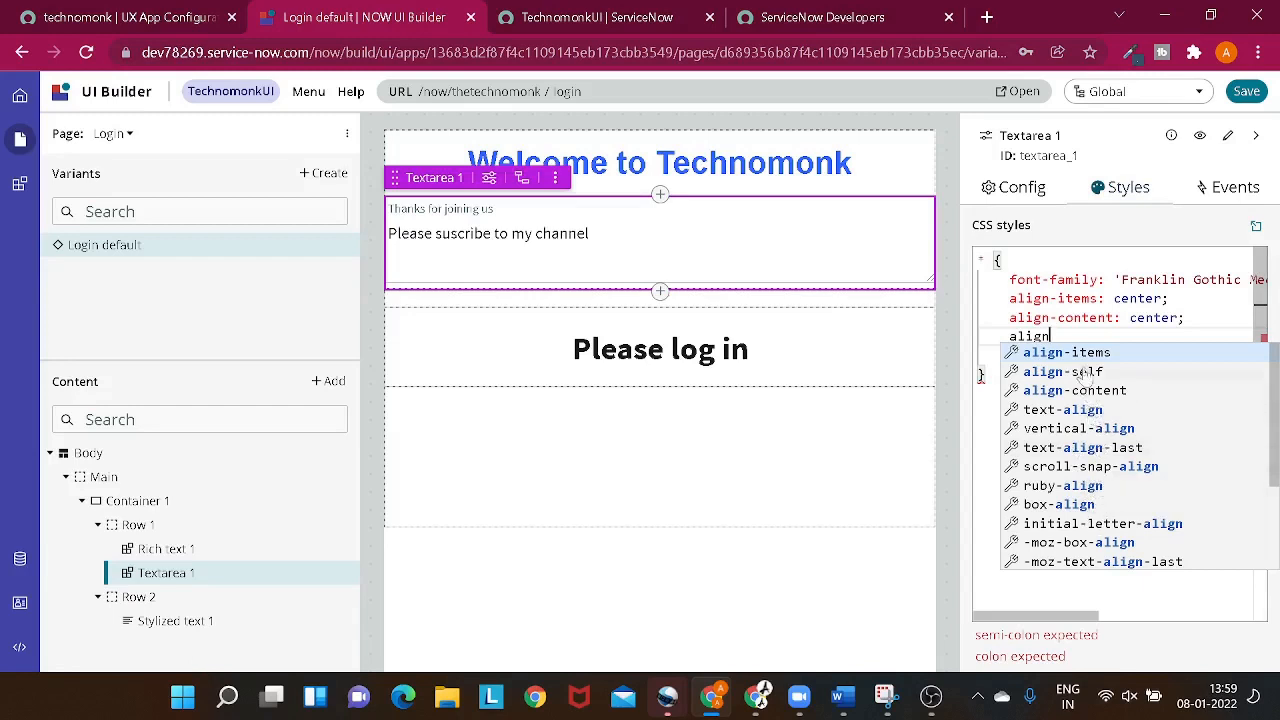
click(723, 463)
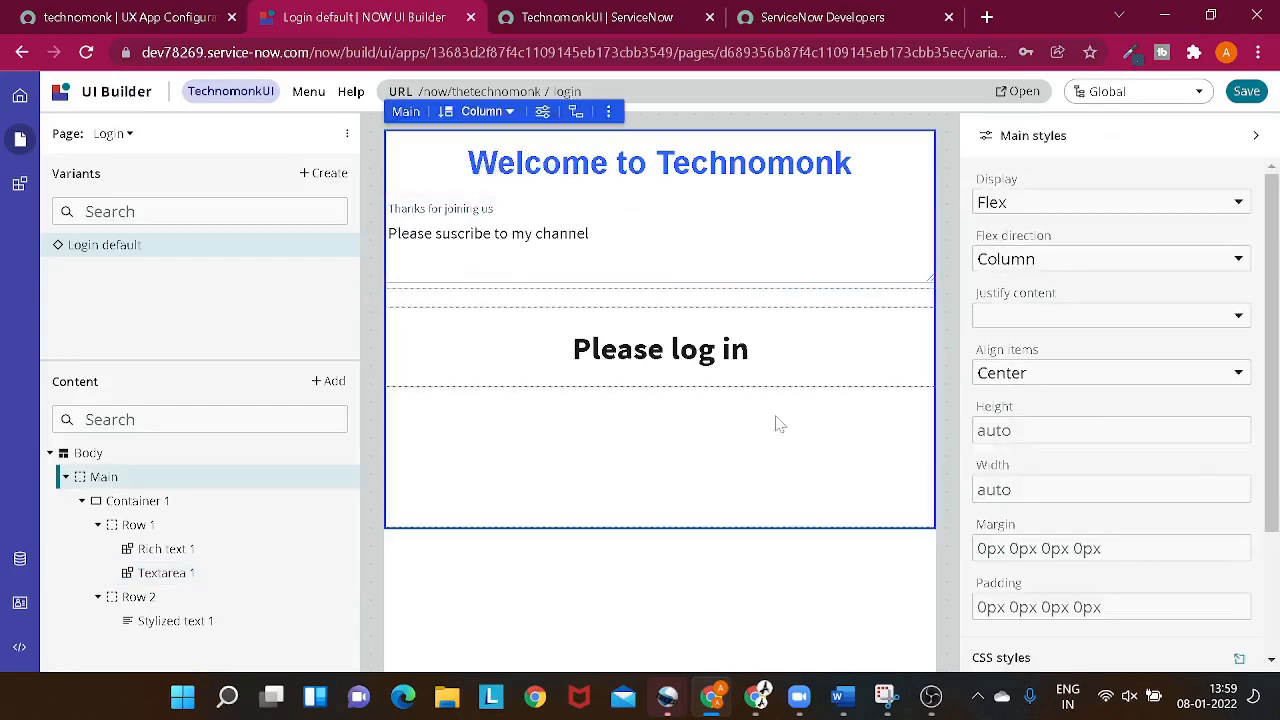
- Add text-align: center to the CSS styles of the textarea and check its alignment against the "Please log in" text
click(526, 208)
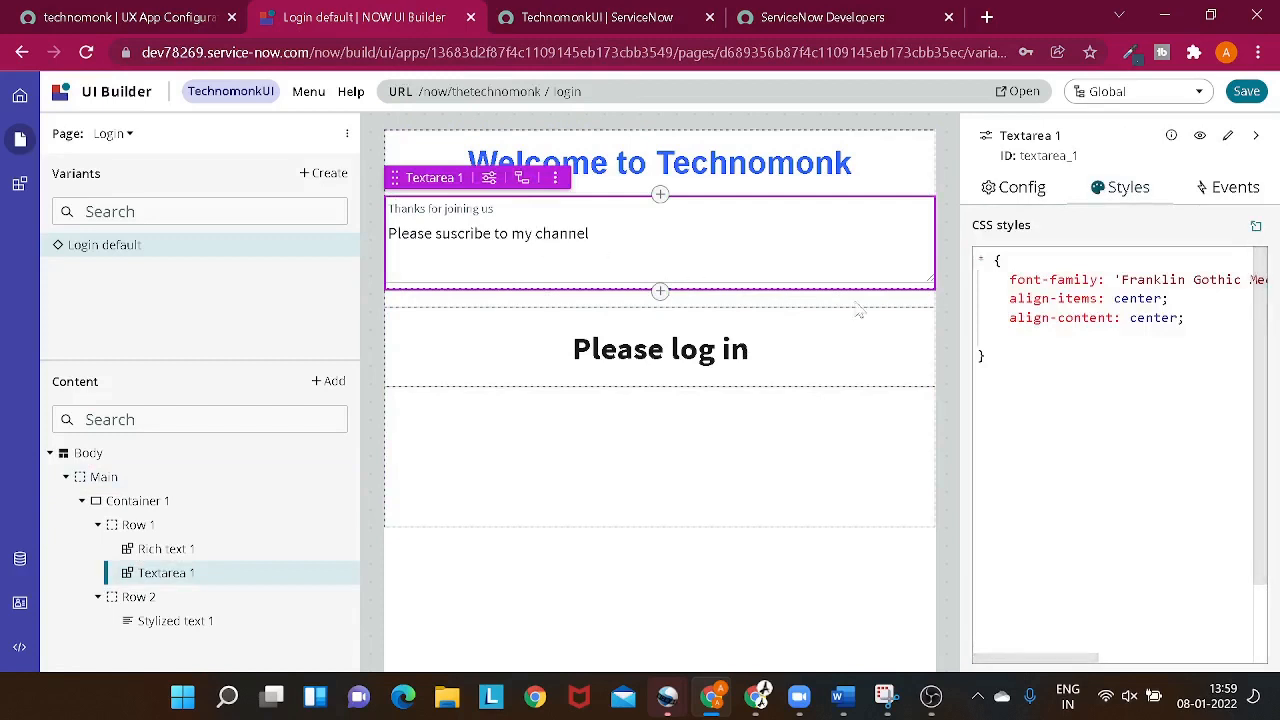
click(1010, 337)
text(al)
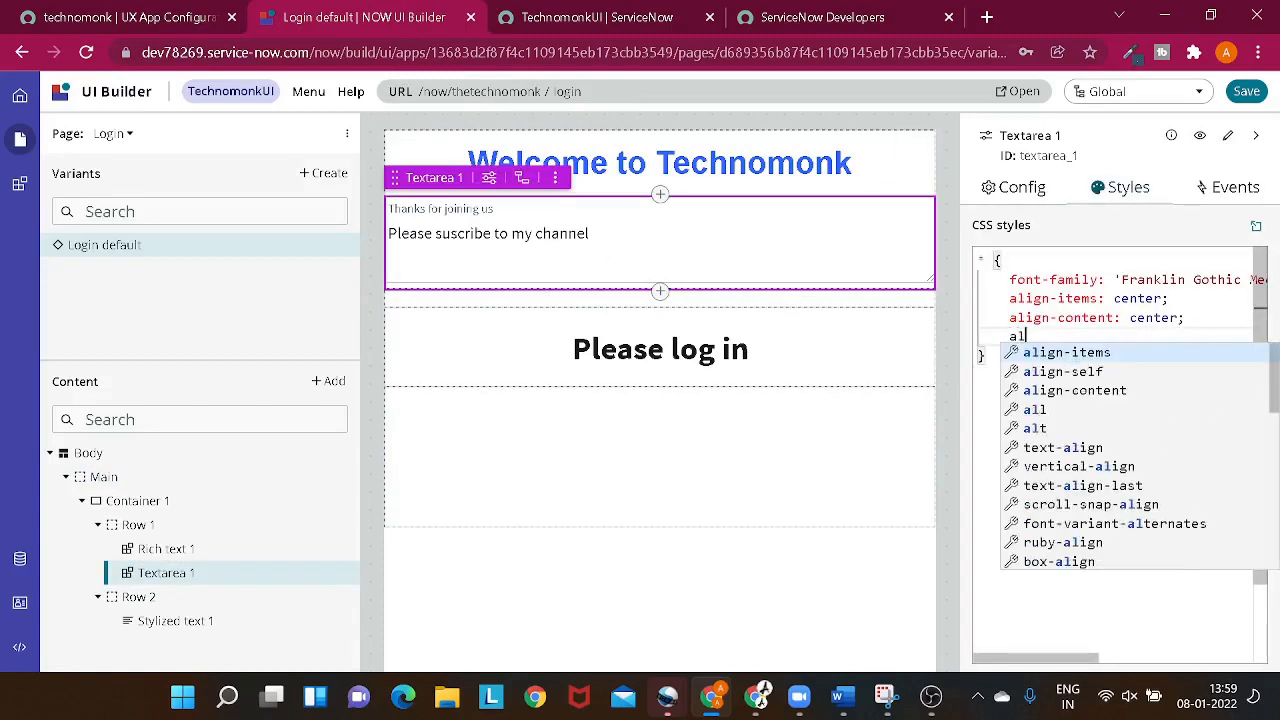
click(1065, 448)
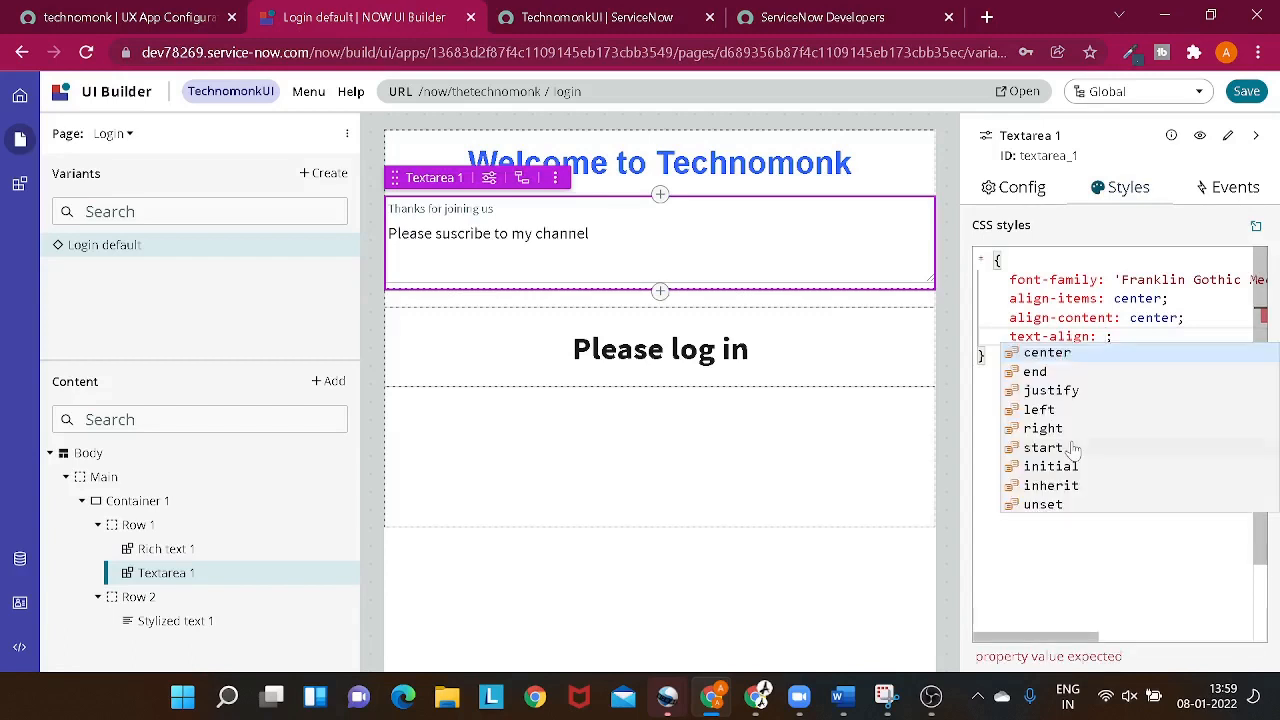
click(1066, 356)
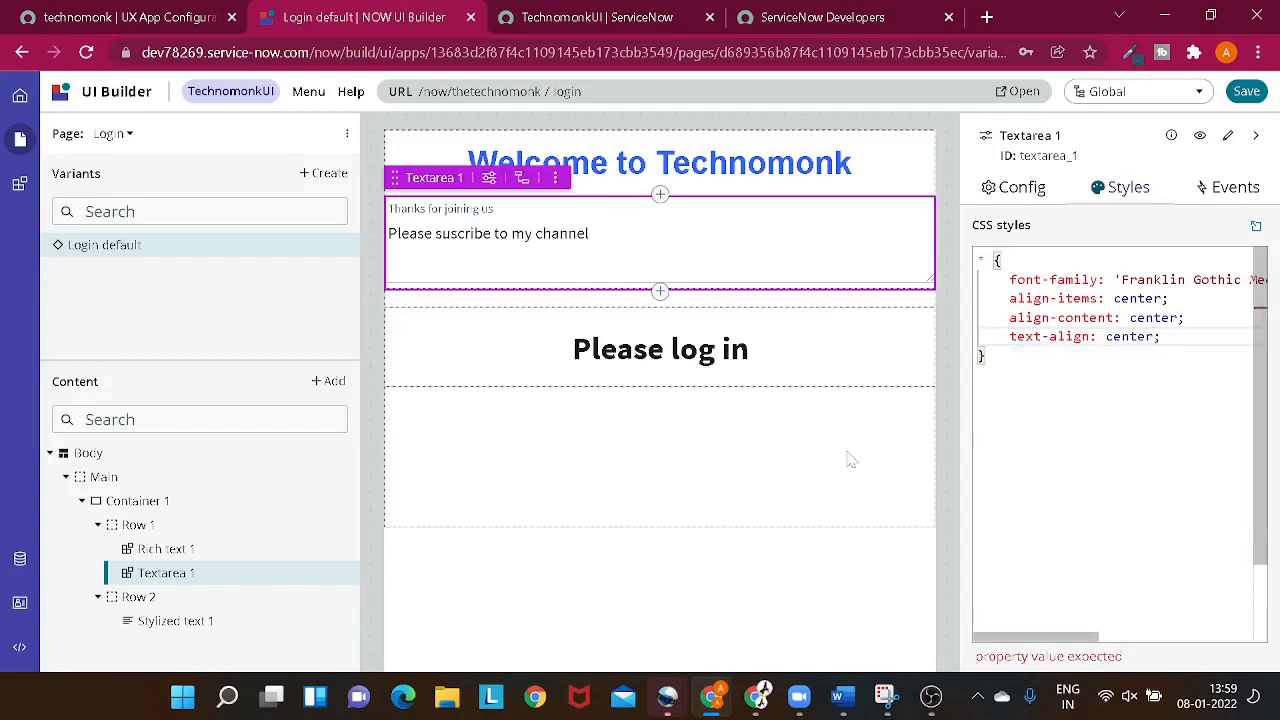
click(634, 480)
click(590, 270)
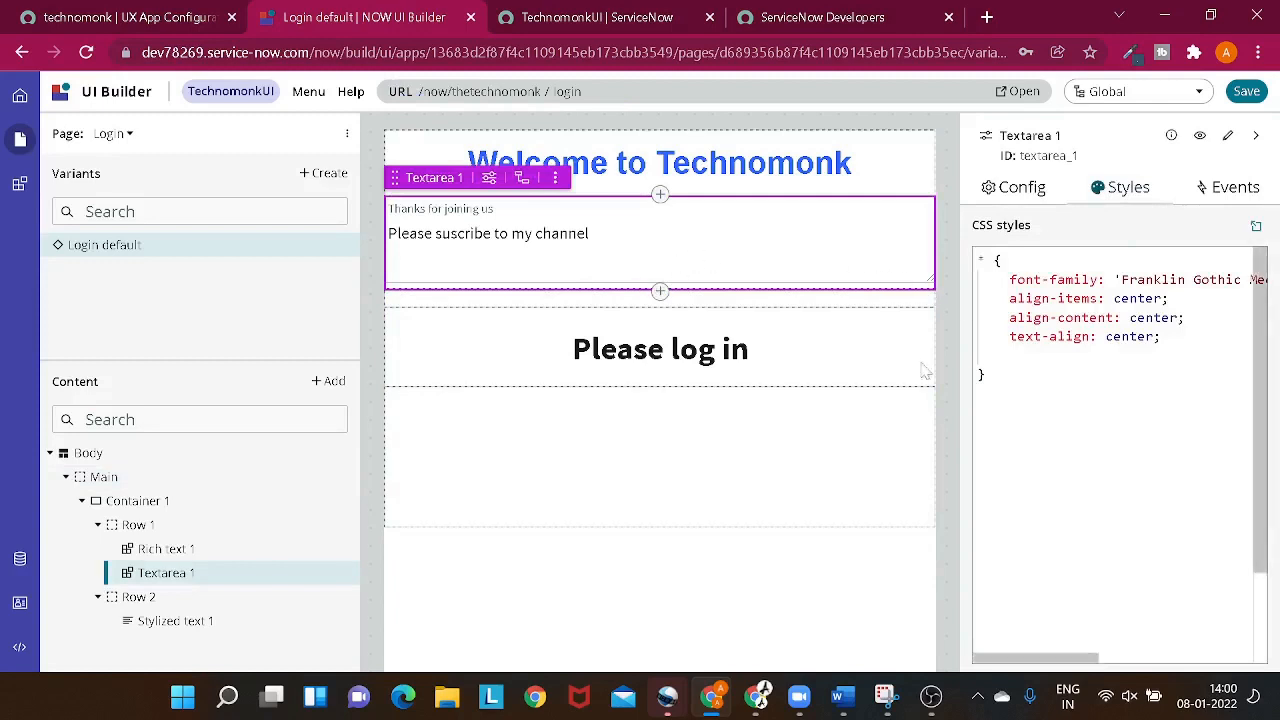
click(700, 365)
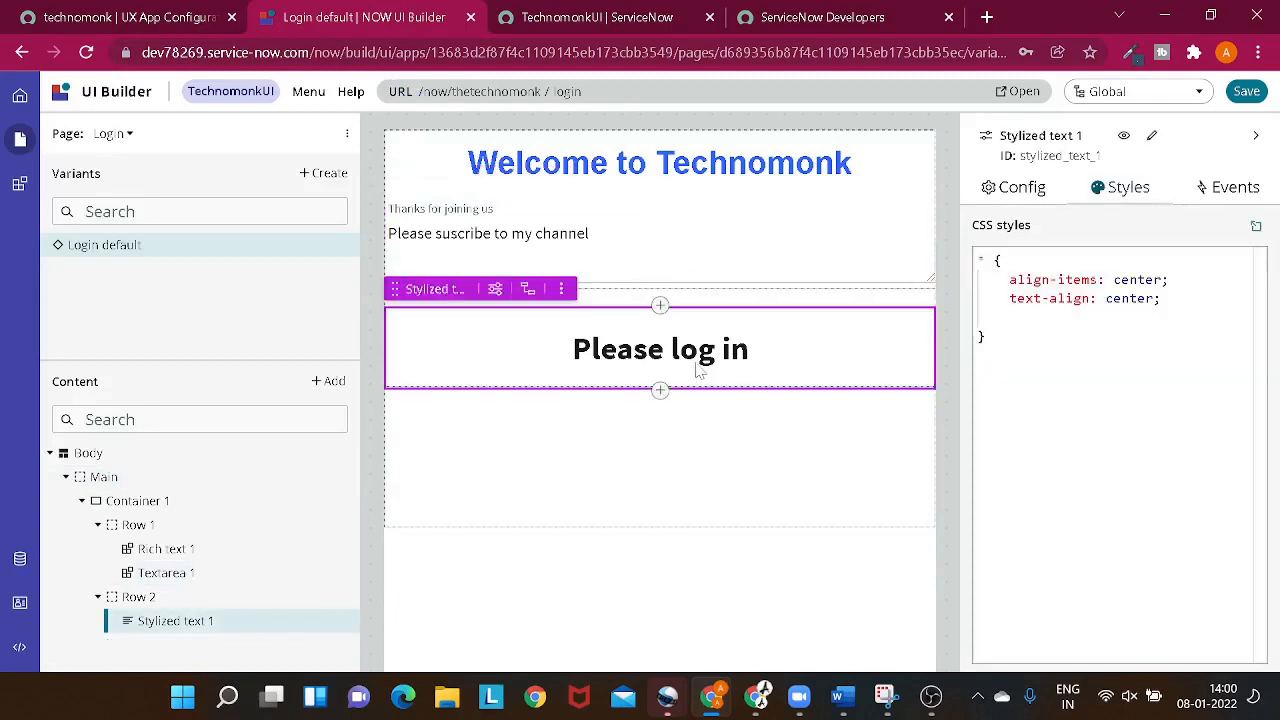
click(771, 271)
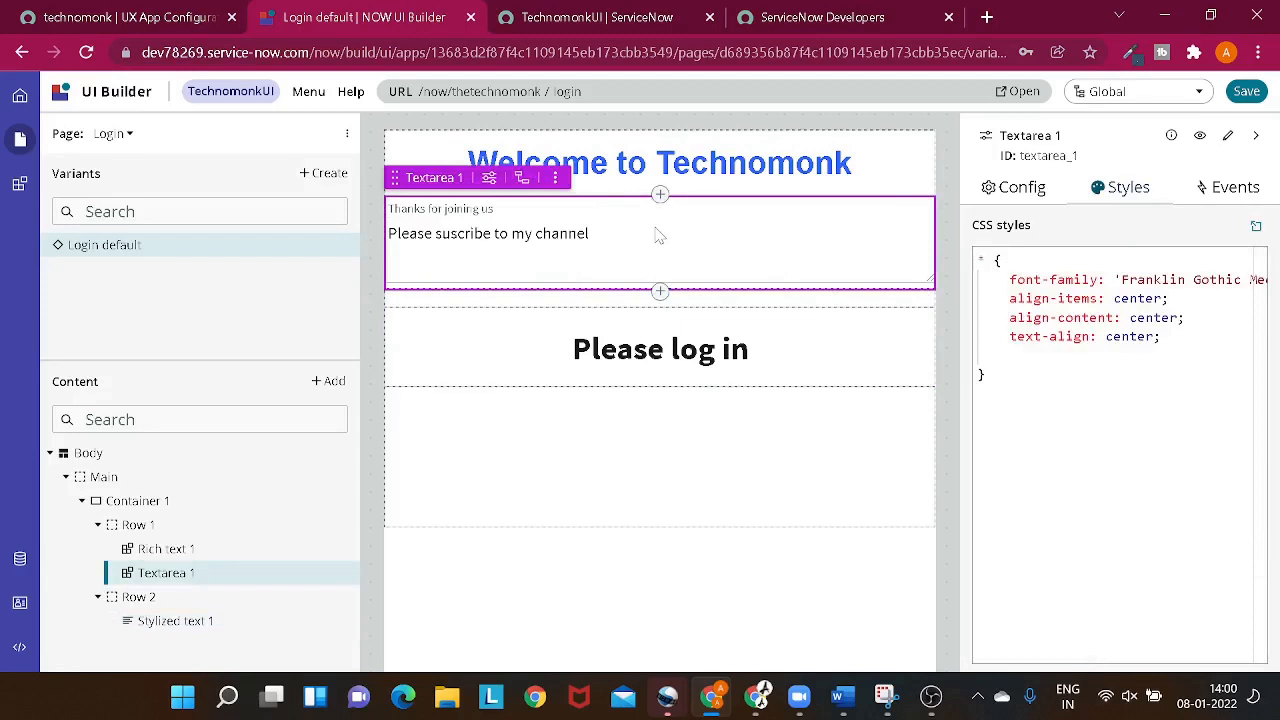
click(538, 400)
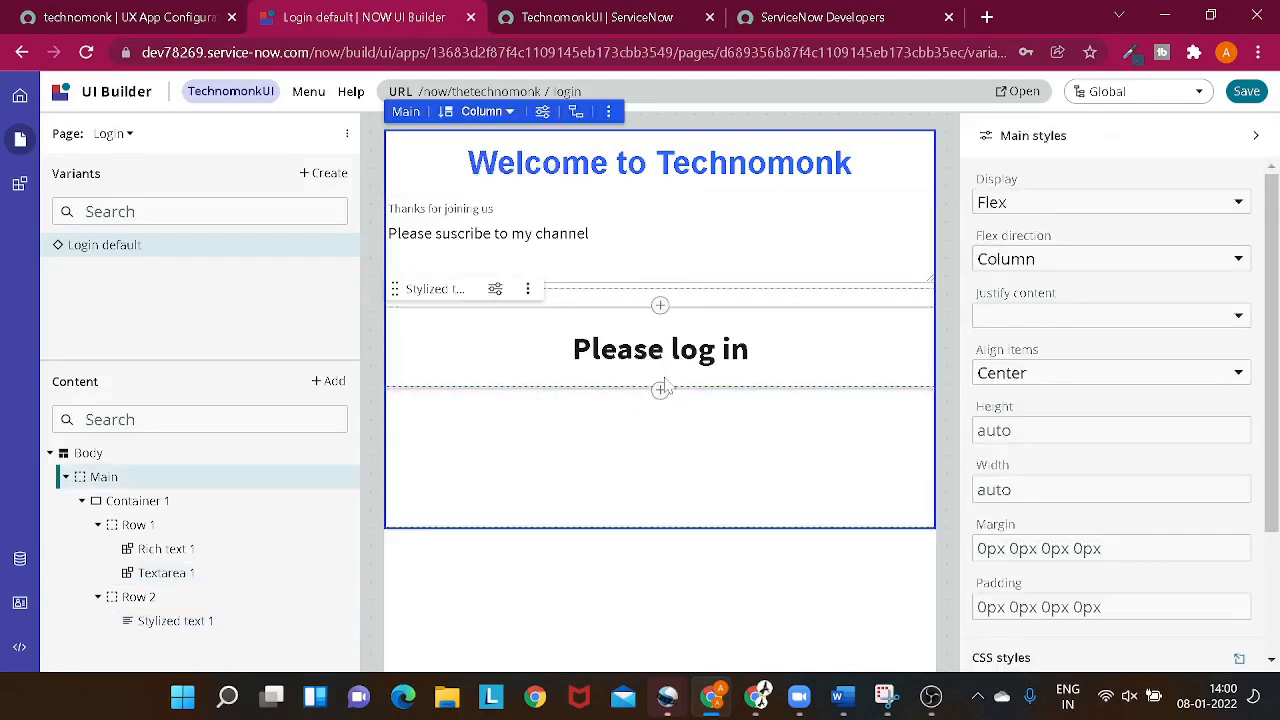
- Delete the textarea component from Row 1
click(571, 243)
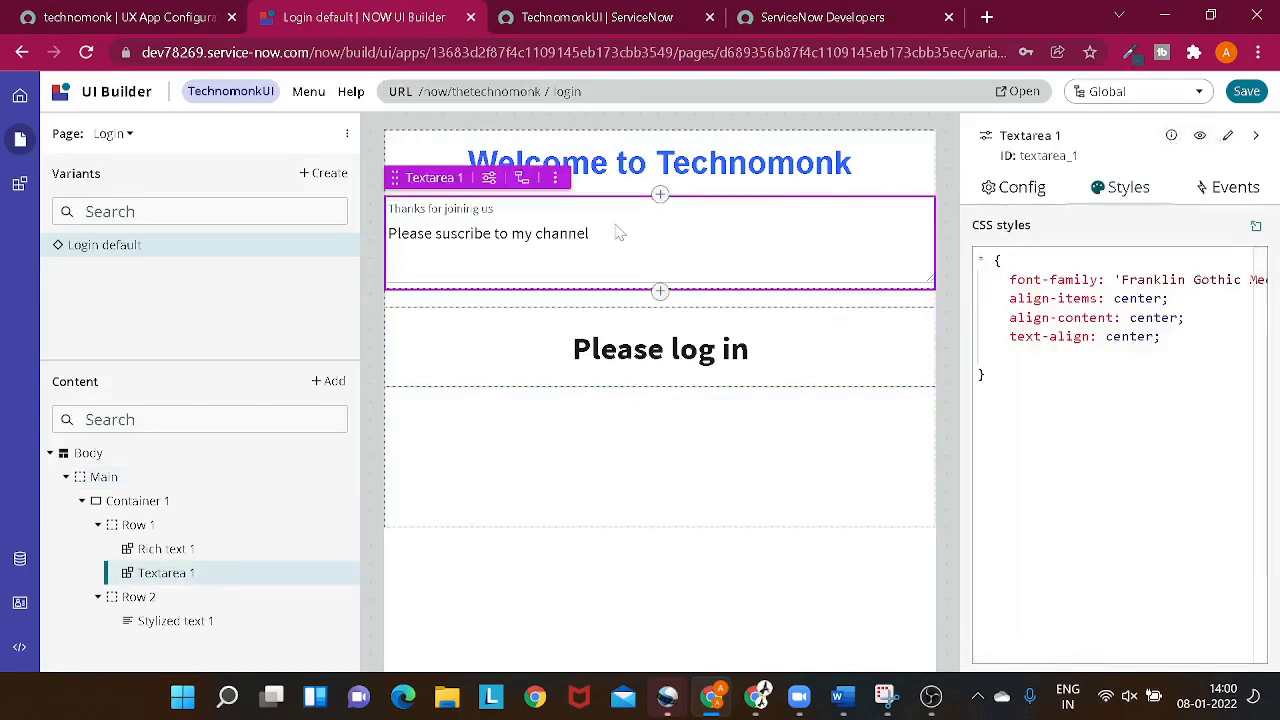
click(555, 178)
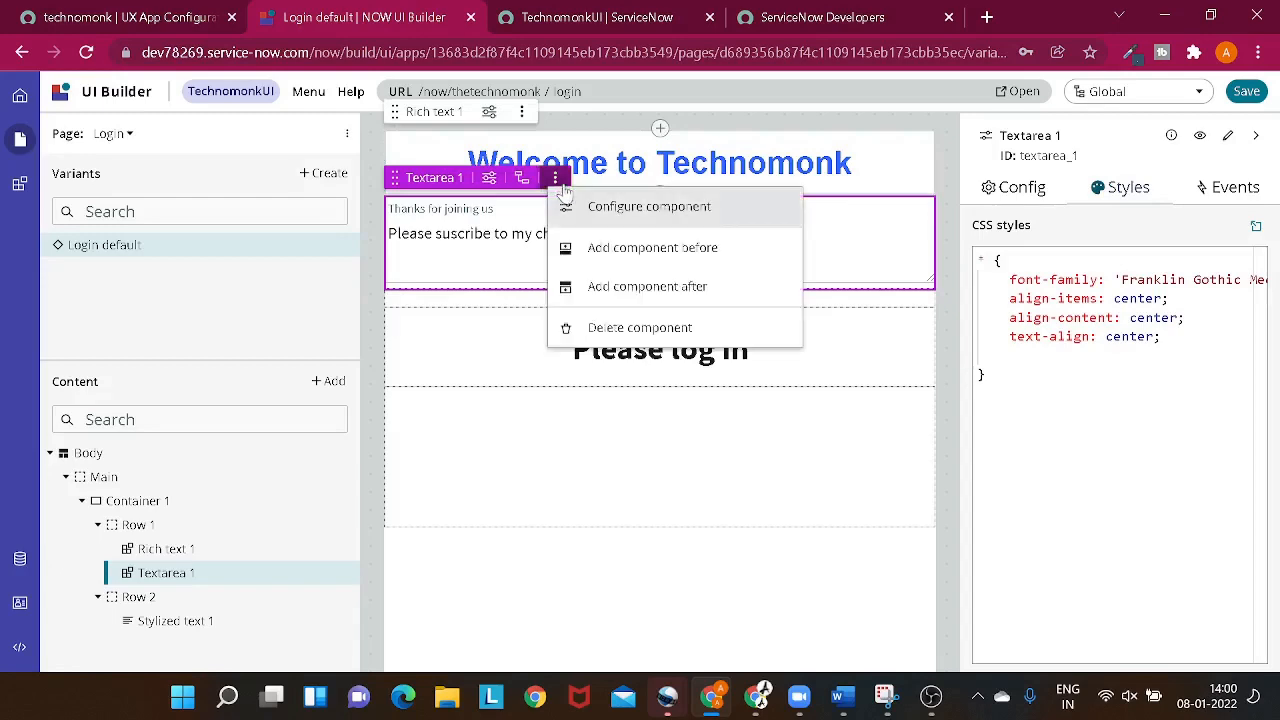
click(634, 330)
click(786, 440)
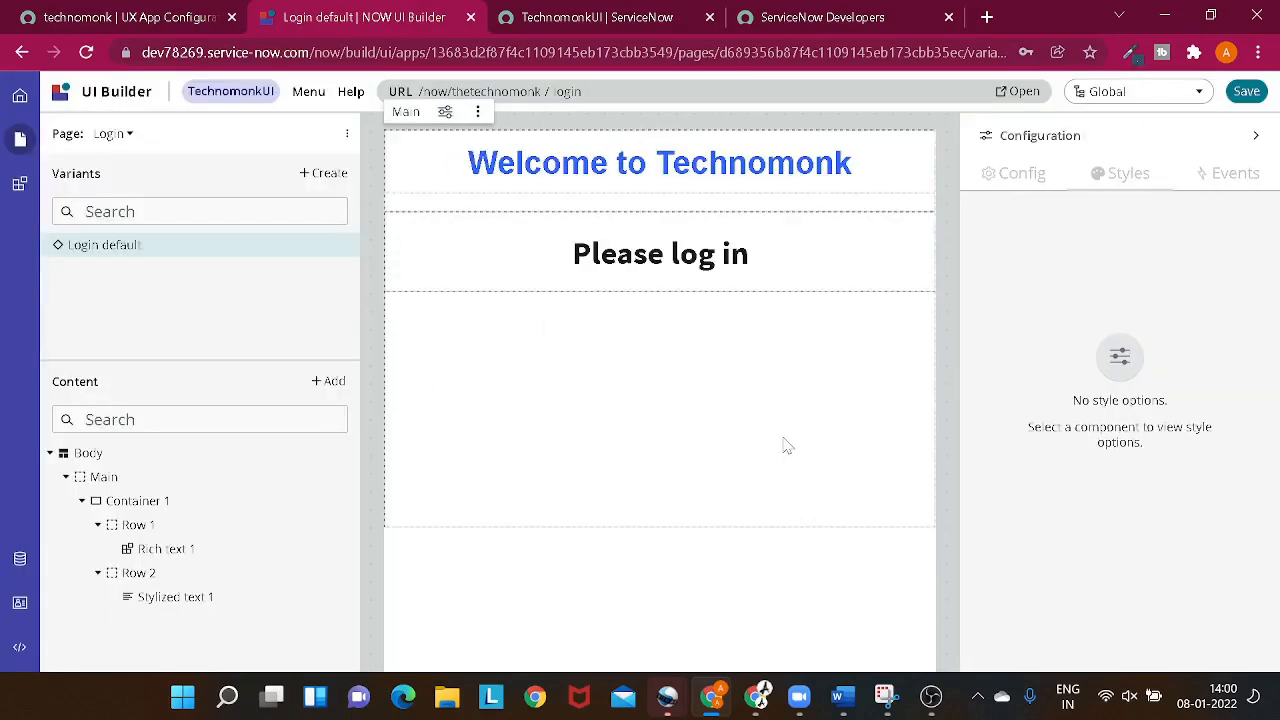
- Add an Image component in Row 1 below the "Welcome to Technomonk" heading
click(662, 196)
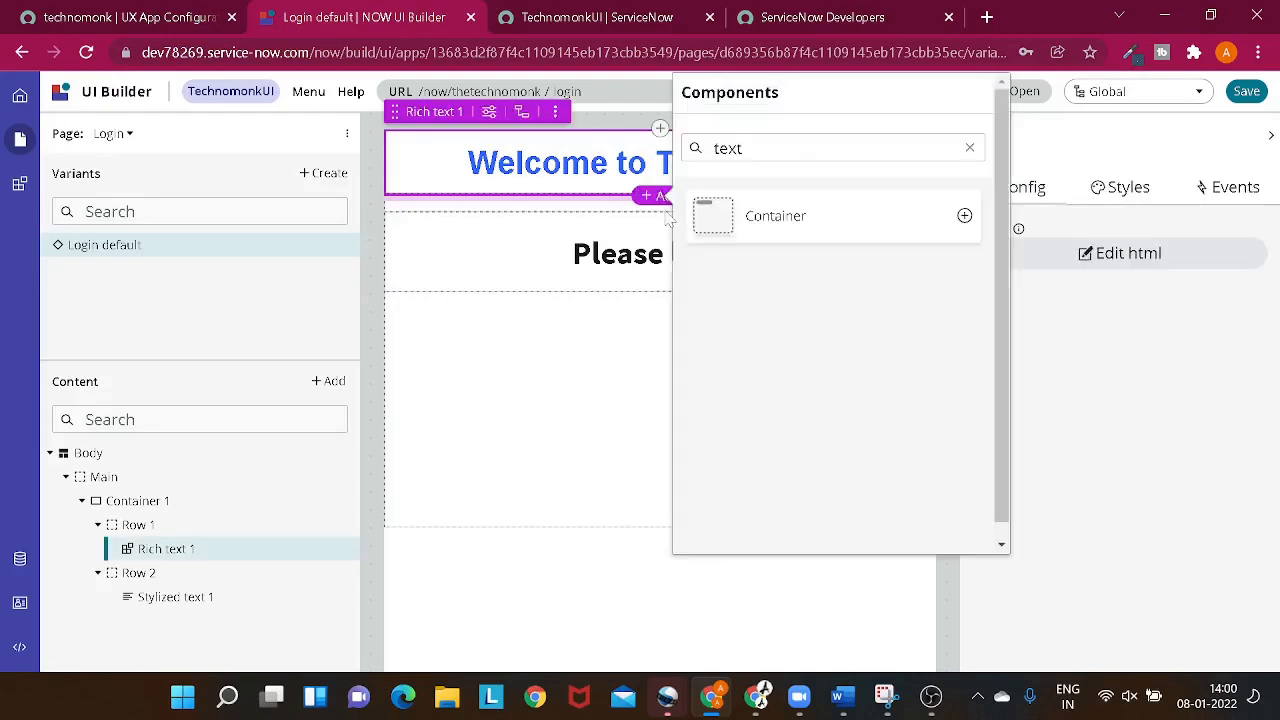
text(image)
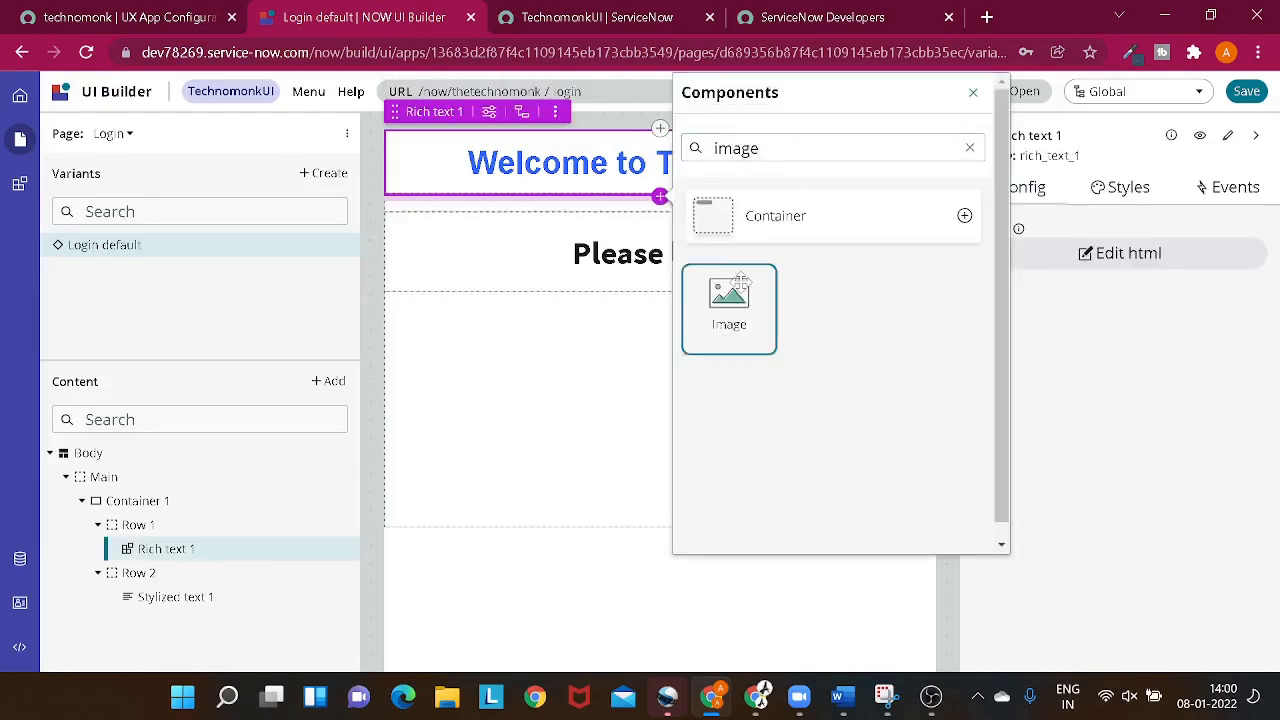
click(744, 286)
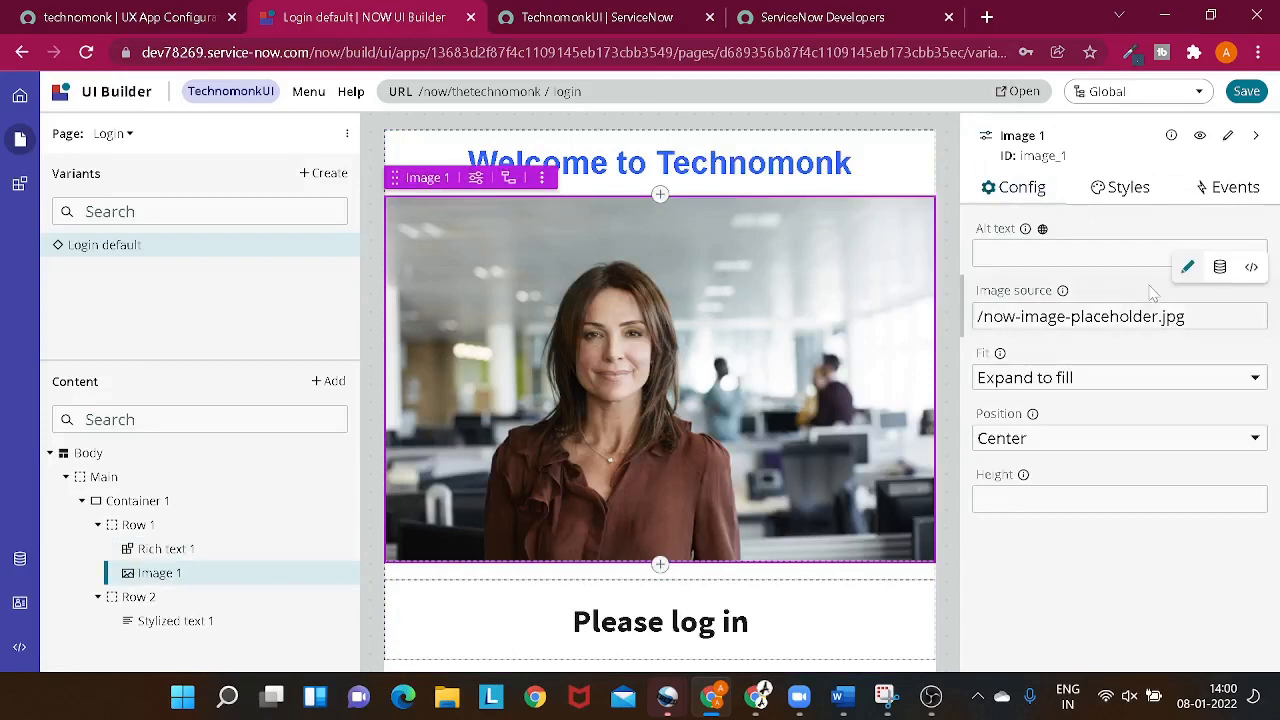
- Set the image's source to /technomonklogo.png and check the logo on the page
double_click(1043, 316)
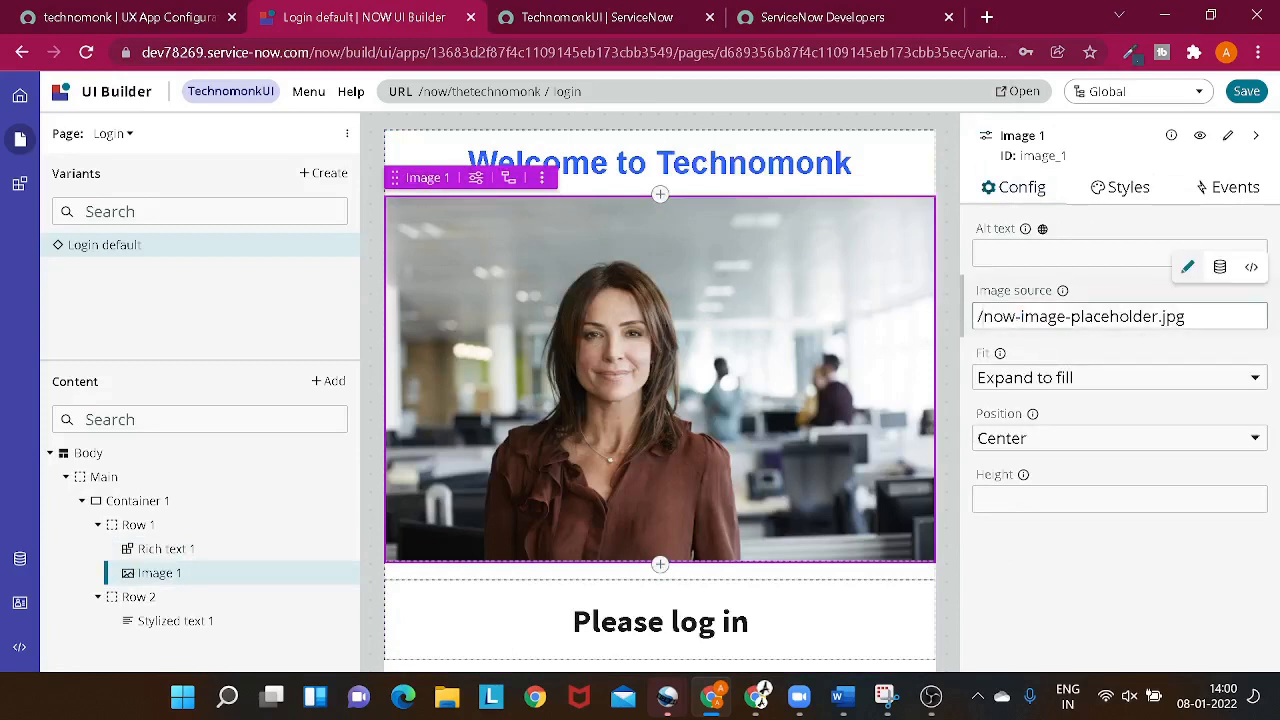
drag(984, 316, 1186, 316)
key(BackSpace)
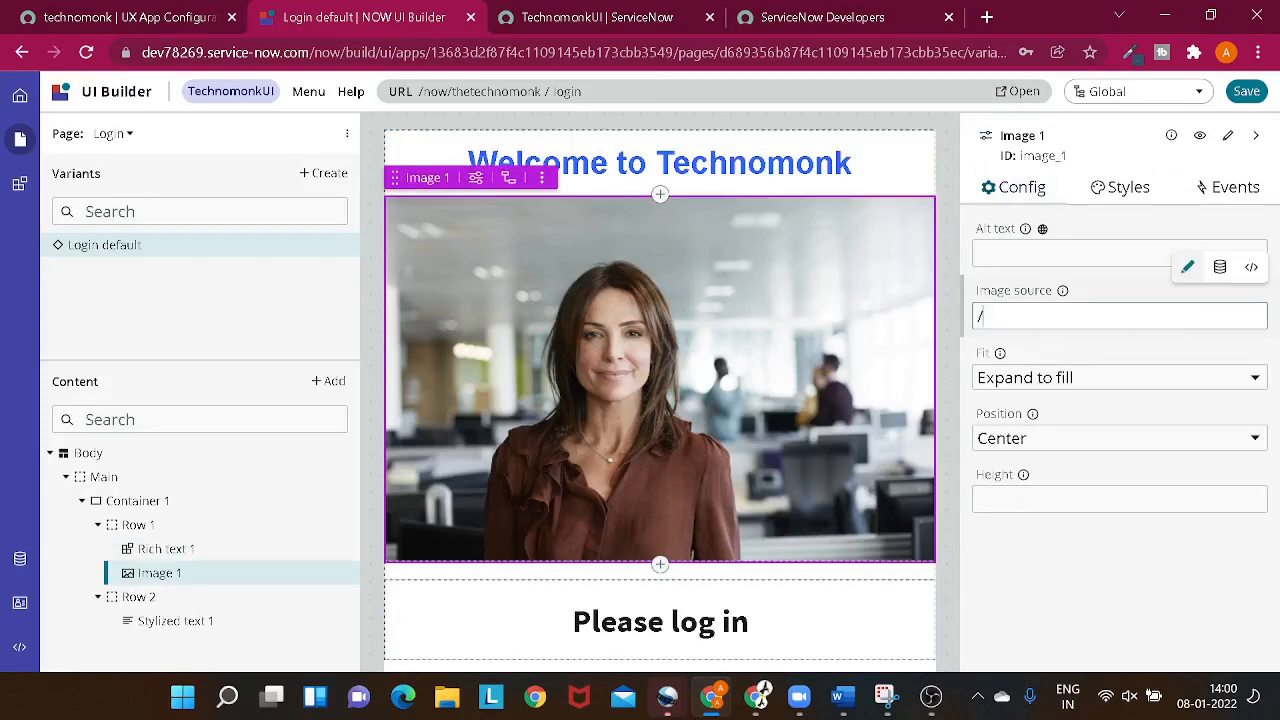
text(technomonklogo.png)
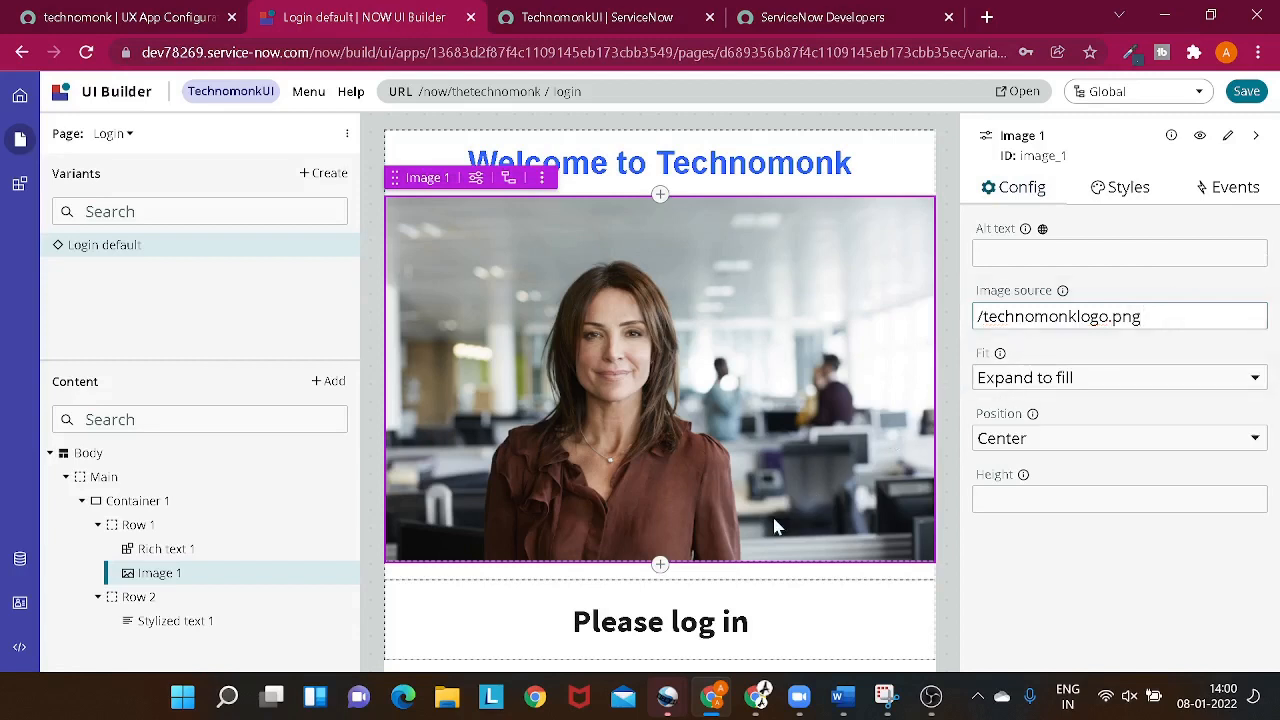
click(780, 609)
scroll(786, 460, up, 2)
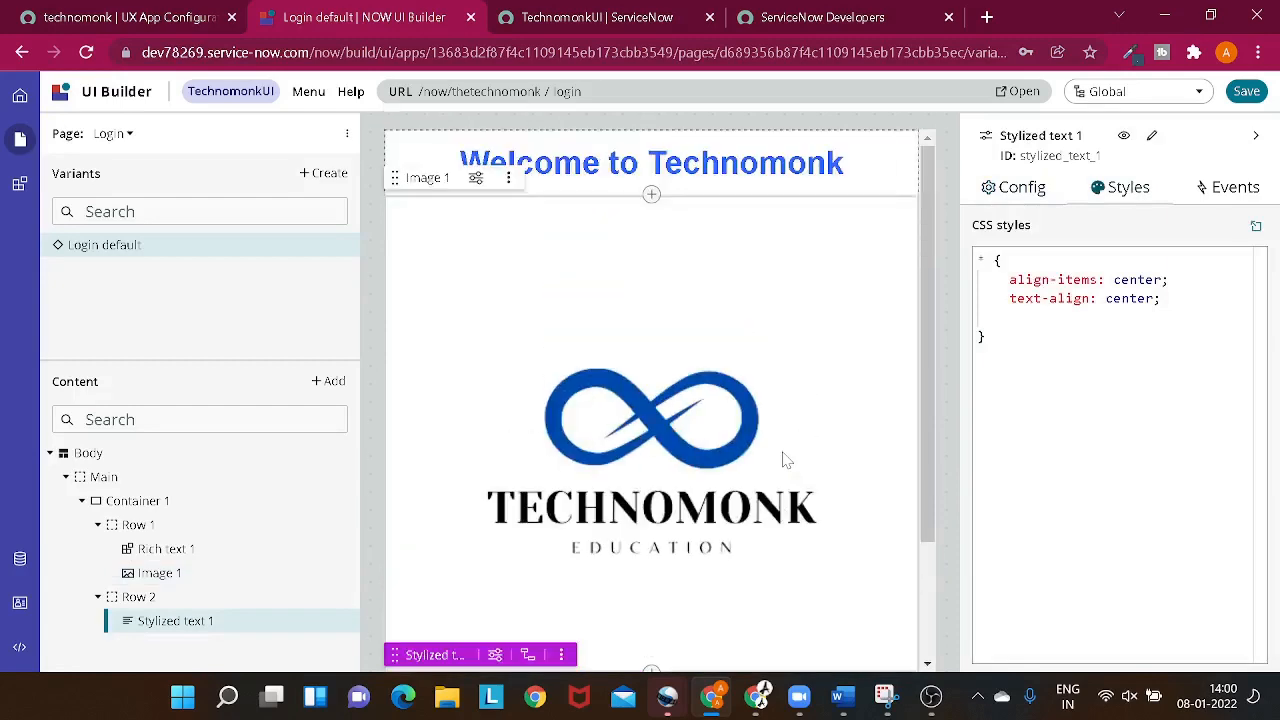
scroll(786, 460, down, 2)
click(717, 366)
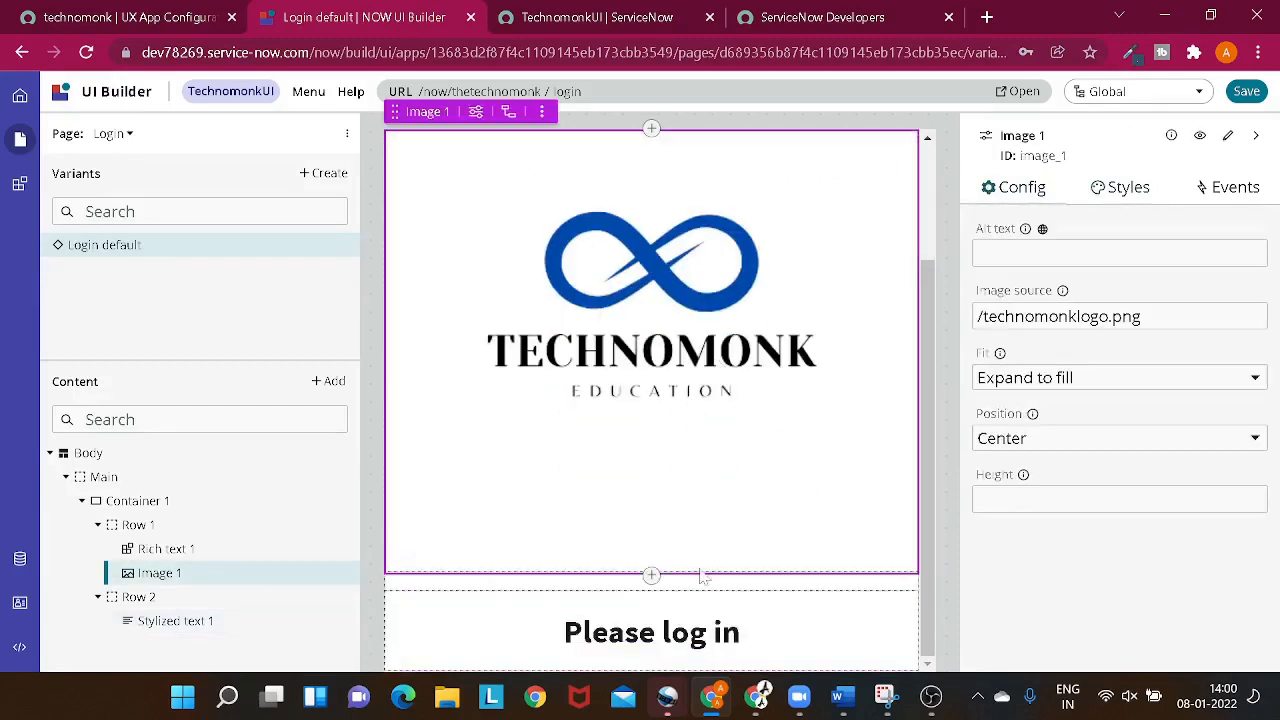
- Add a Login component in Row 2 below the "Please log in" text
click(757, 636)
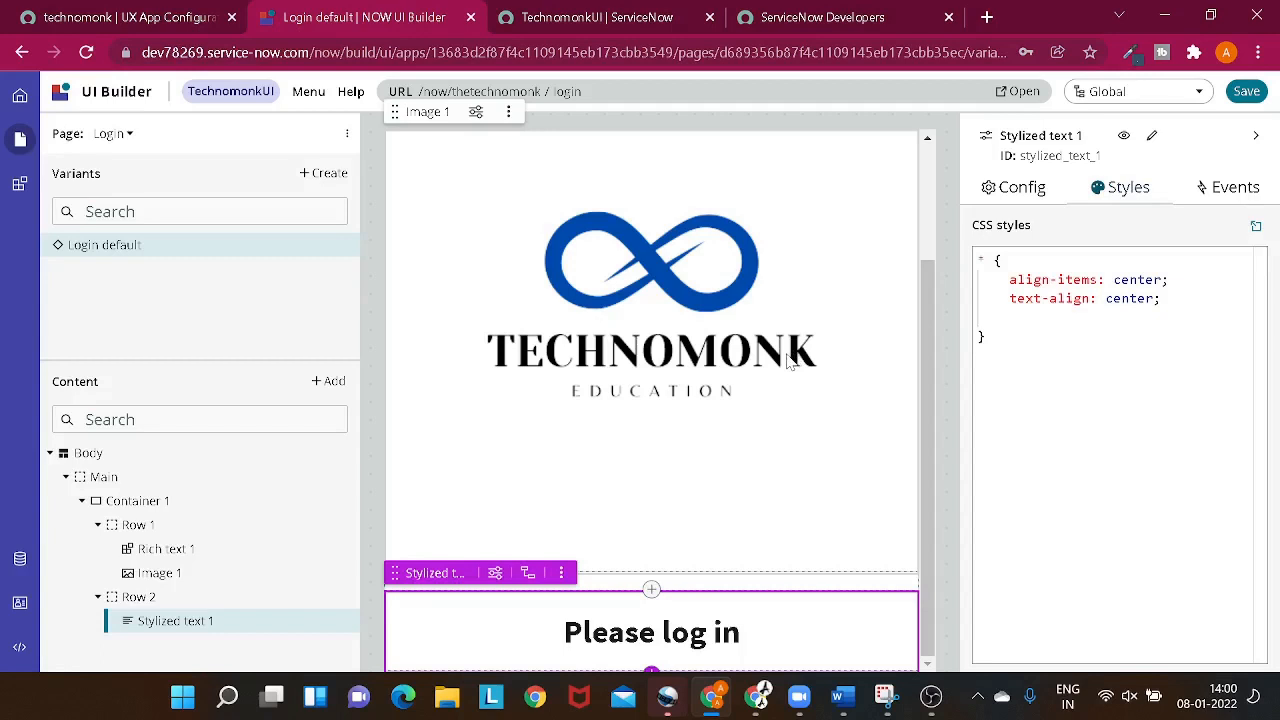
key(ctrl+minus)
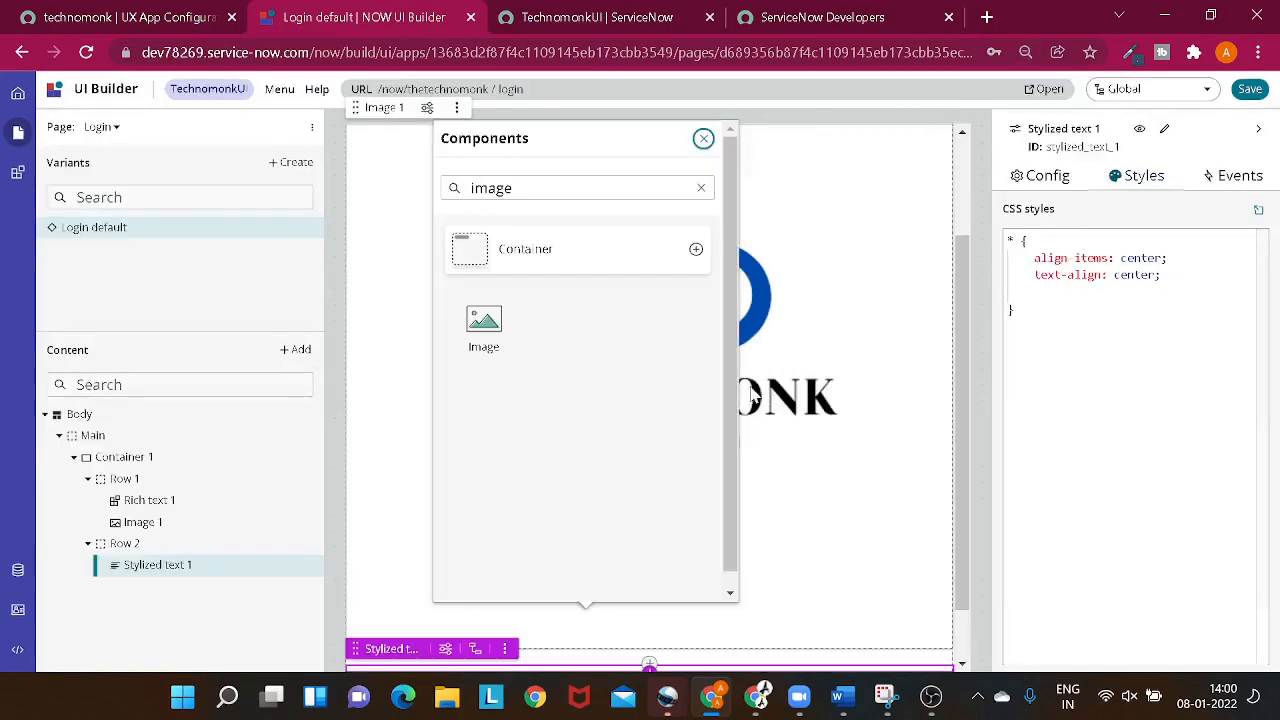
scroll(835, 392, down, 1)
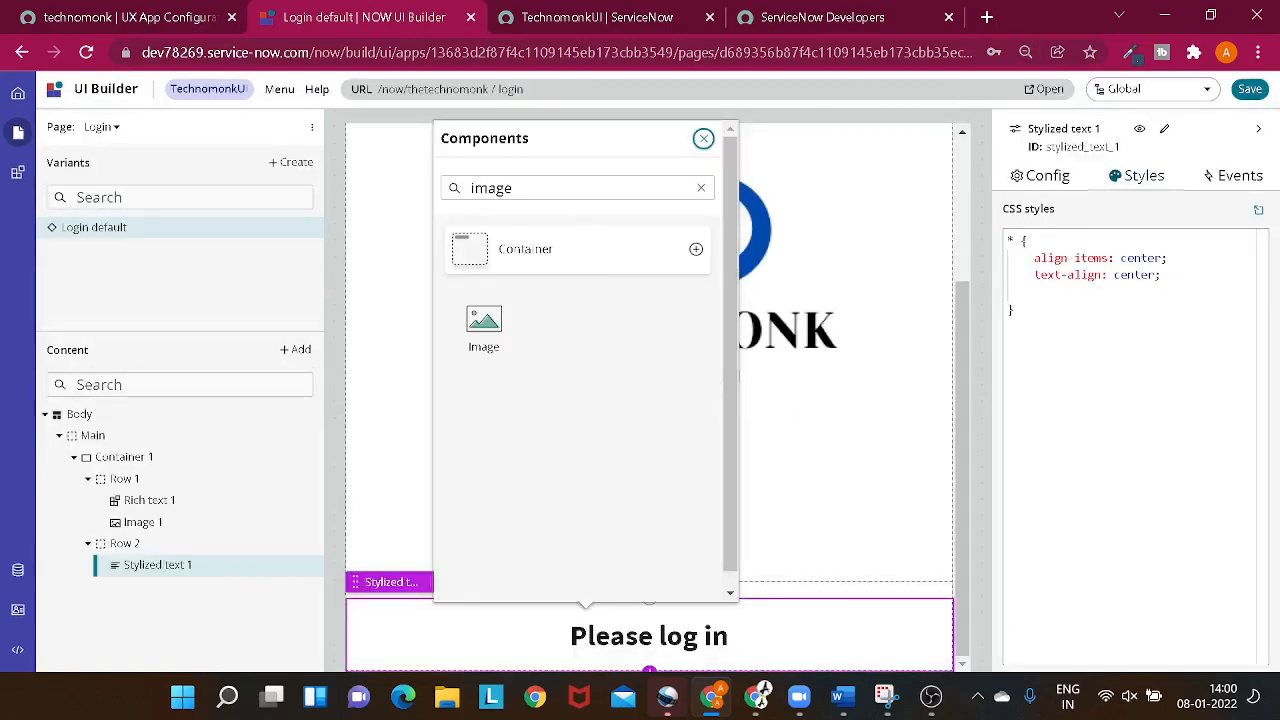
click(579, 189)
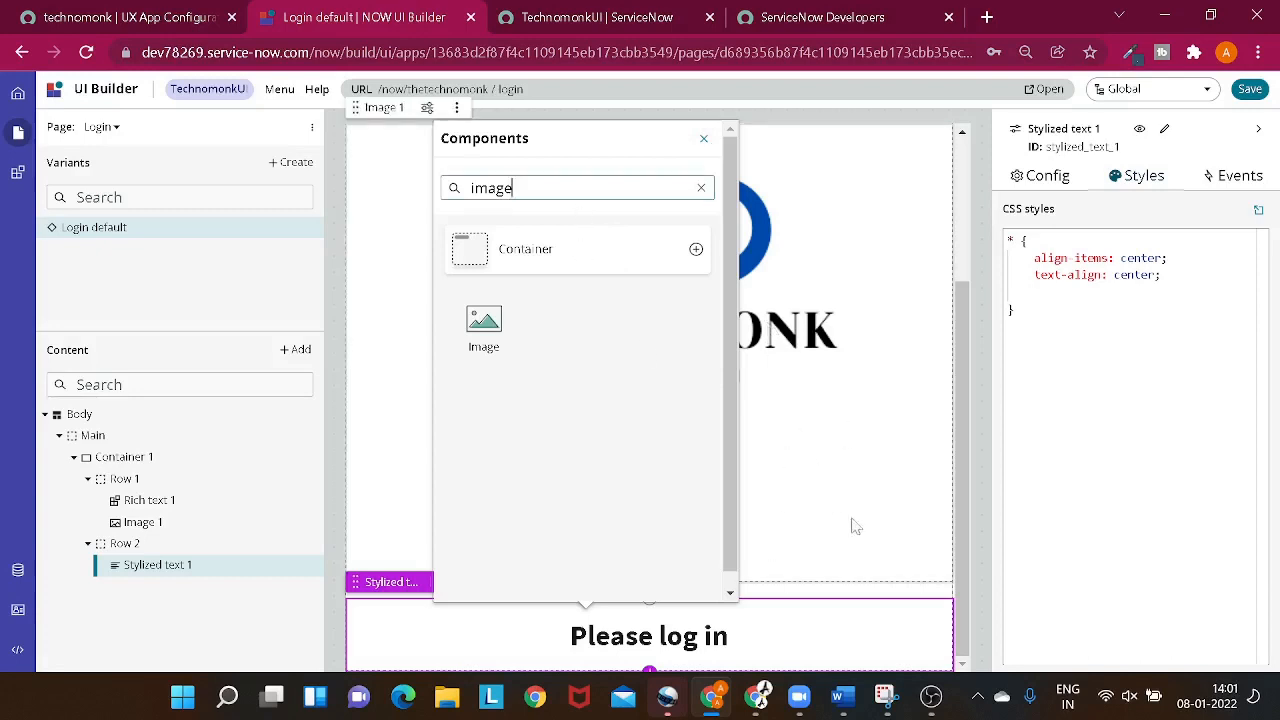
click(940, 337)
click(752, 655)
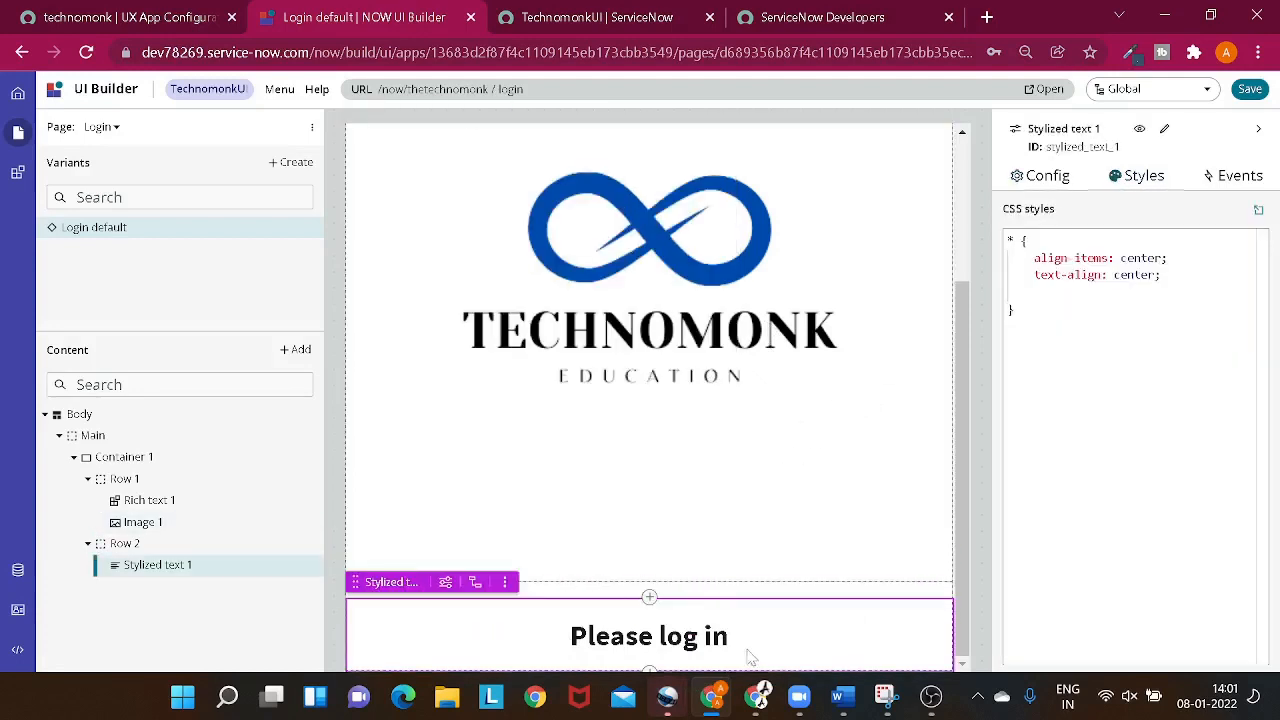
click(649, 669)
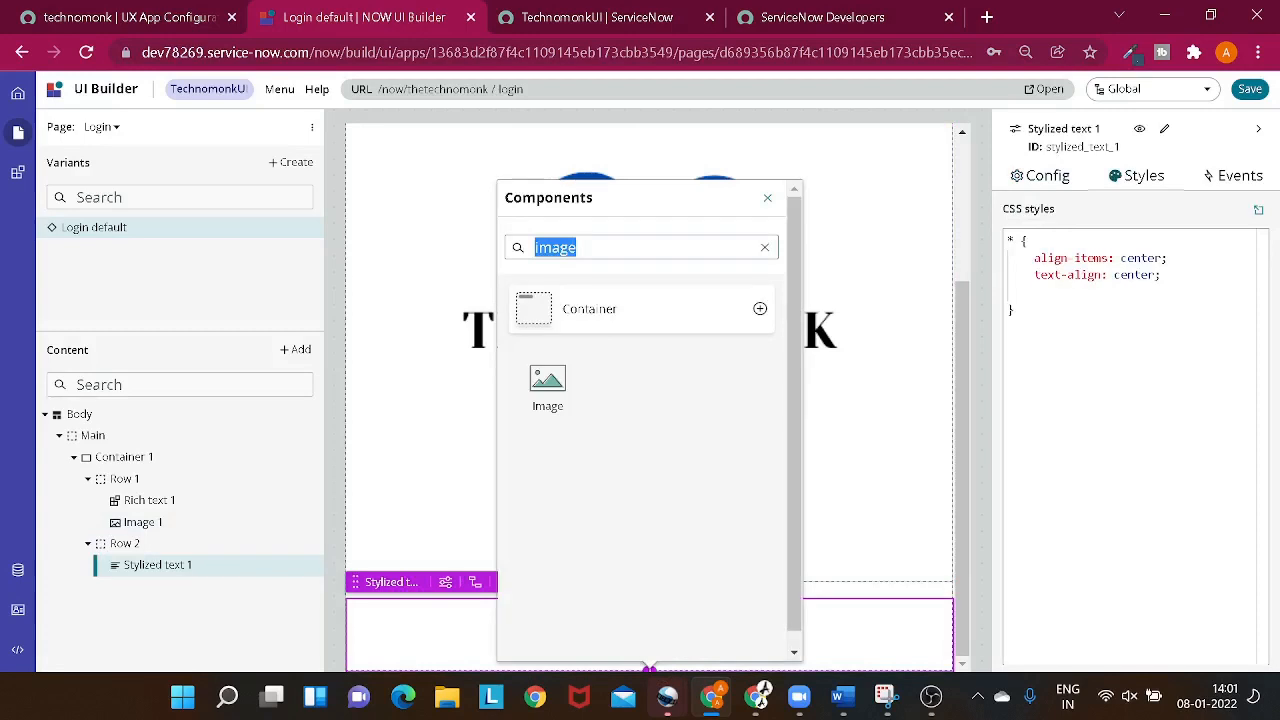
key(BackSpace)
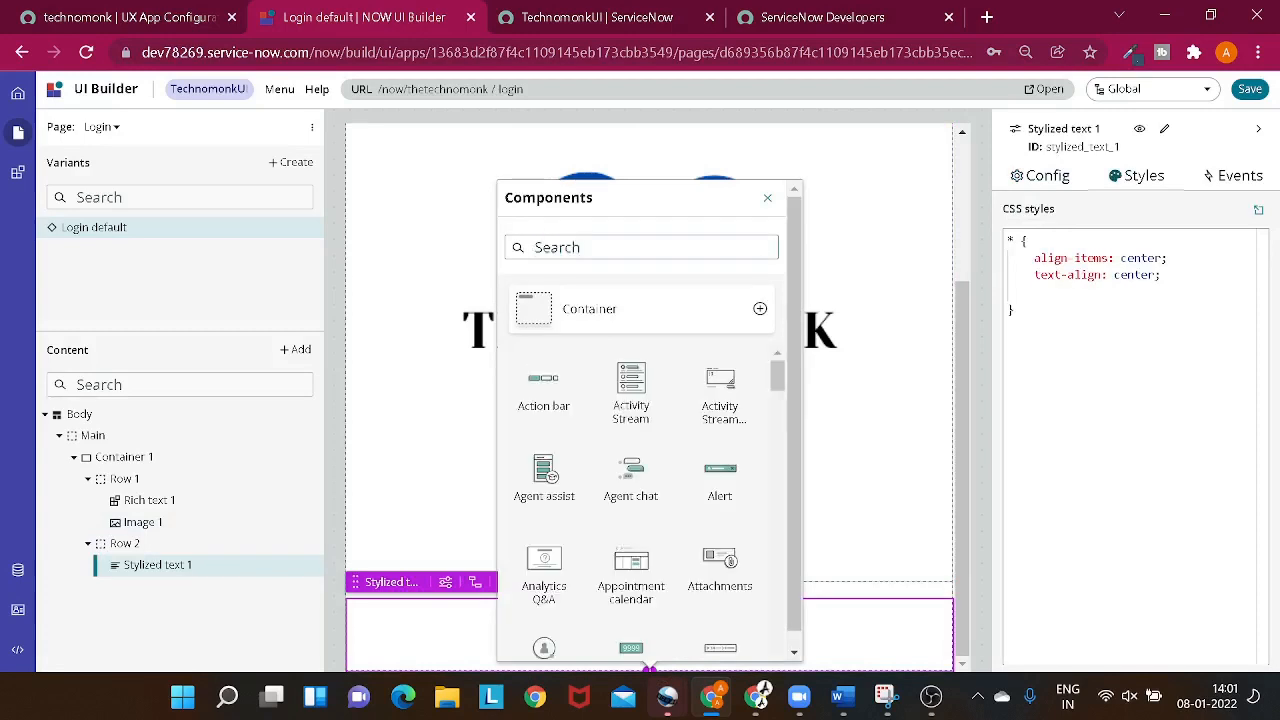
text(login)
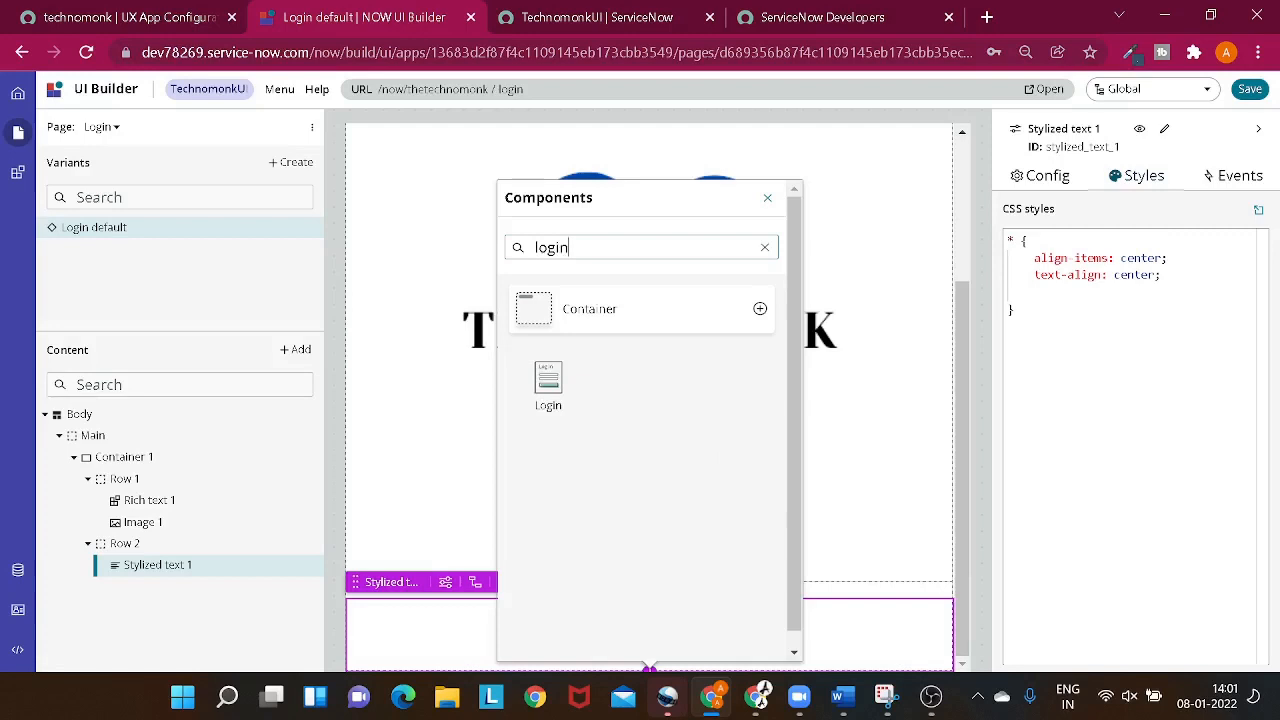
click(512, 385)
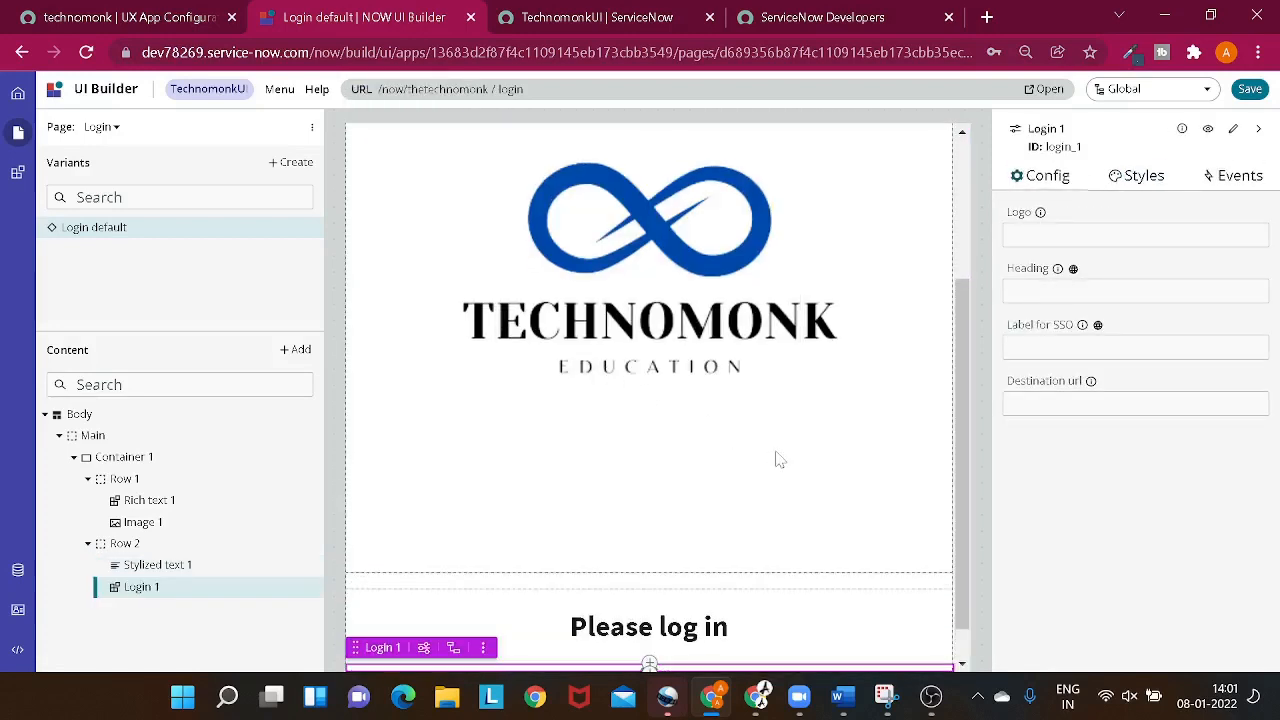
scroll(778, 459, down, 3)
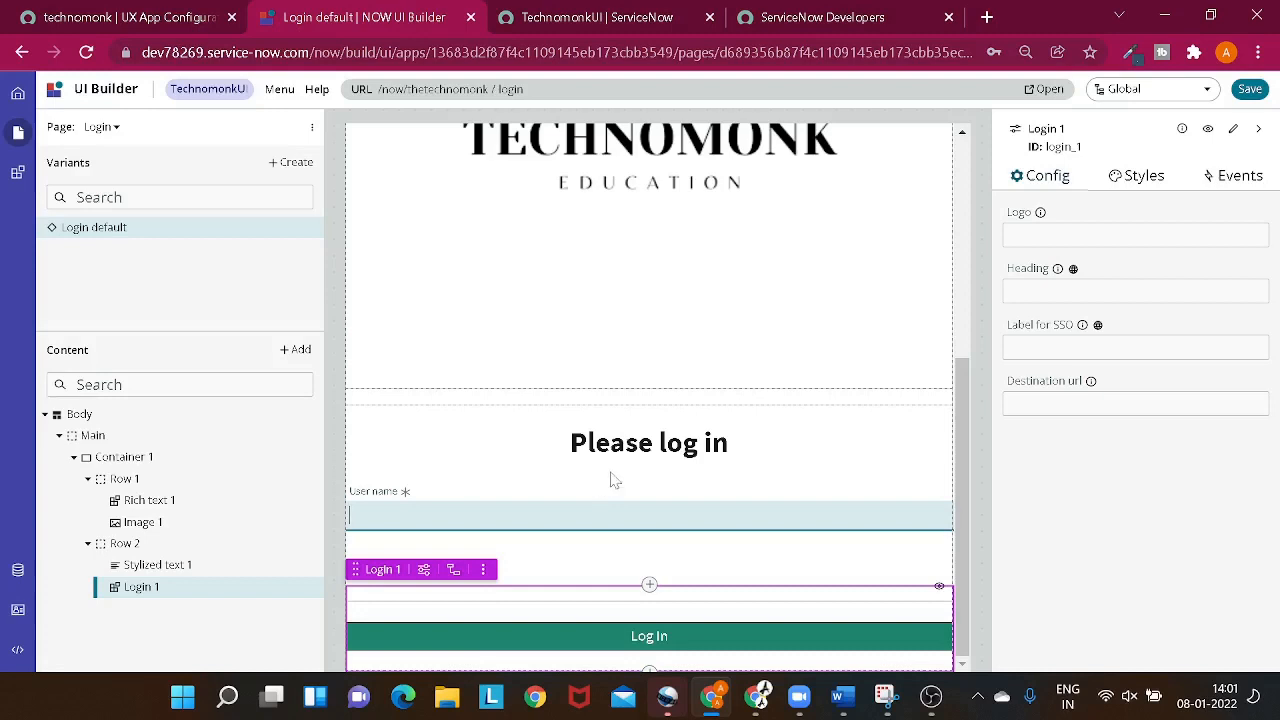
- Save the Login page with its new Login component and check the layout from heading to login fields
scroll(611, 477, up, 4)
scroll(678, 336, down, 2)
scroll(678, 336, down, 2)
click(1250, 92)
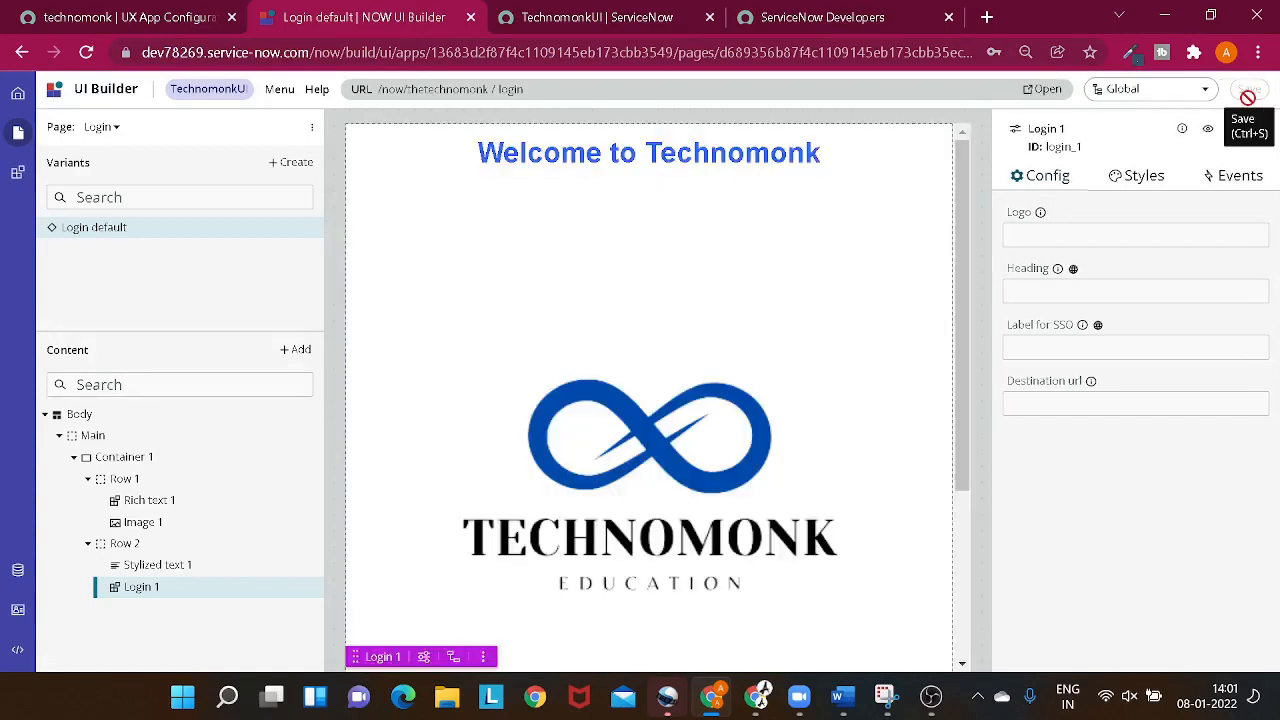
scroll(877, 183, down, 3)
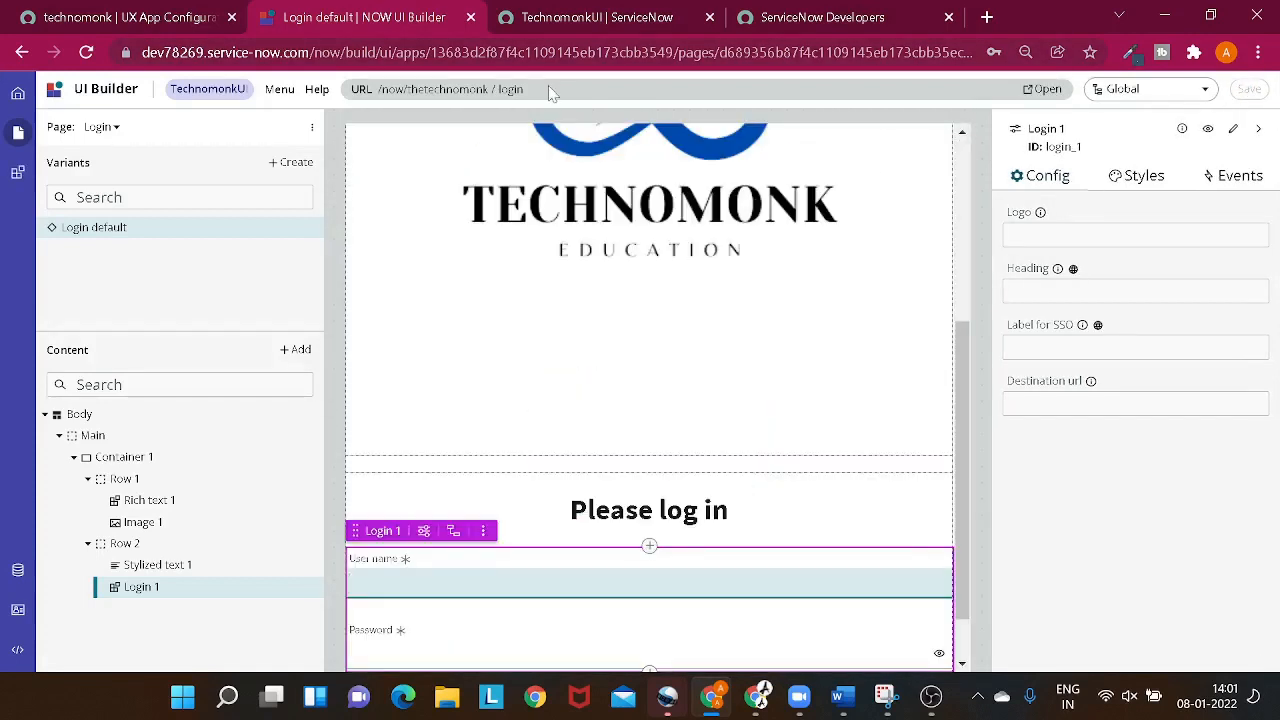
- Copy the instance's base URL from the UX App Configuration page and open a new incognito browser window
click(191, 22)
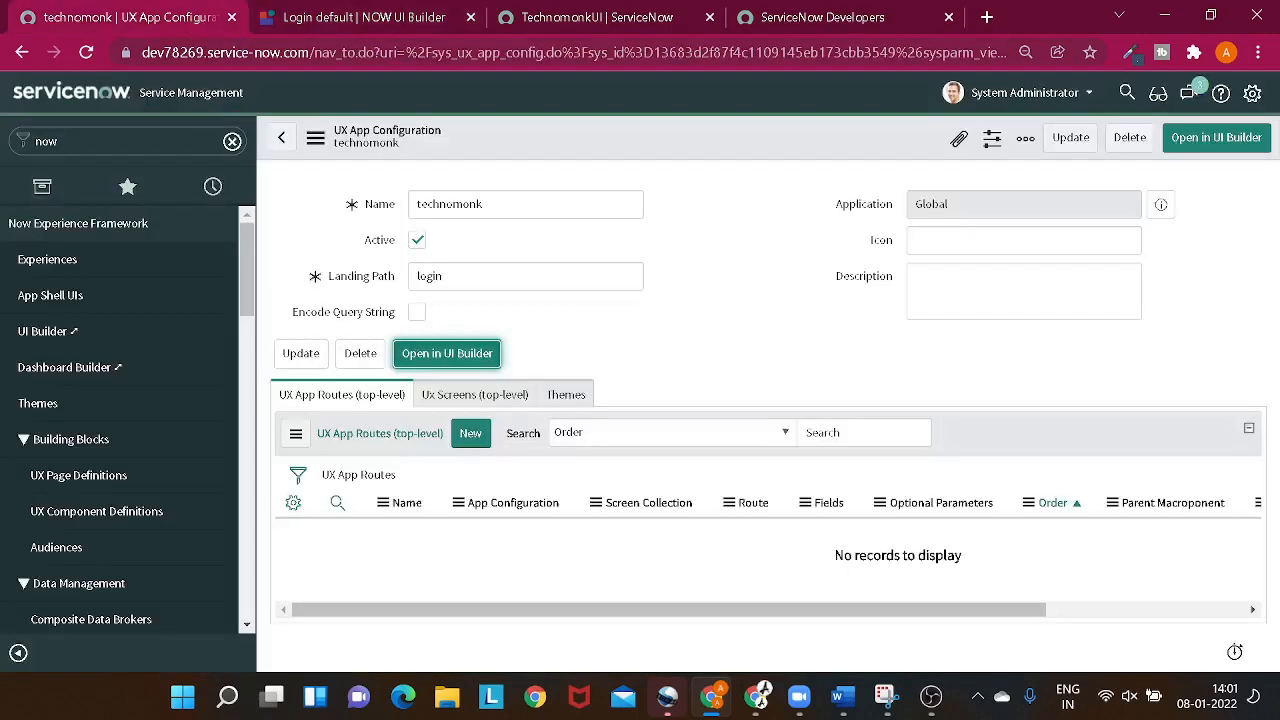
drag(312, 53, 60, 58)
key(ctrl+c)
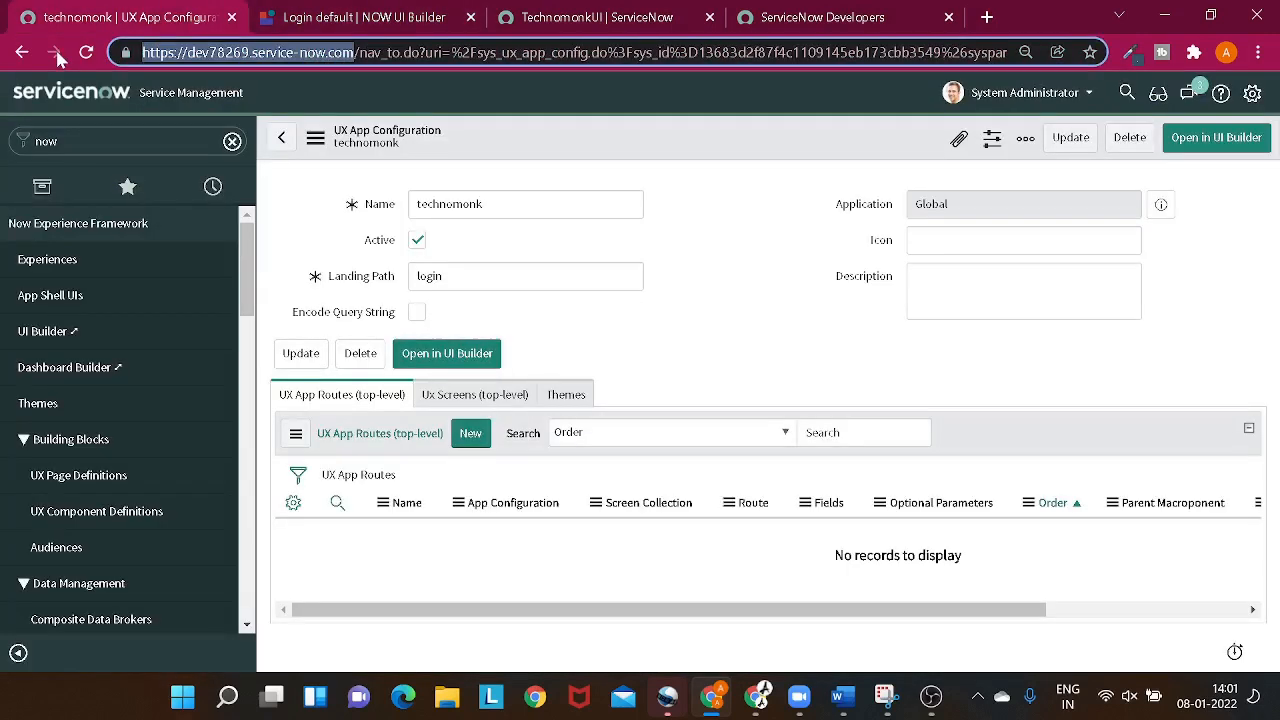
click(1258, 52)
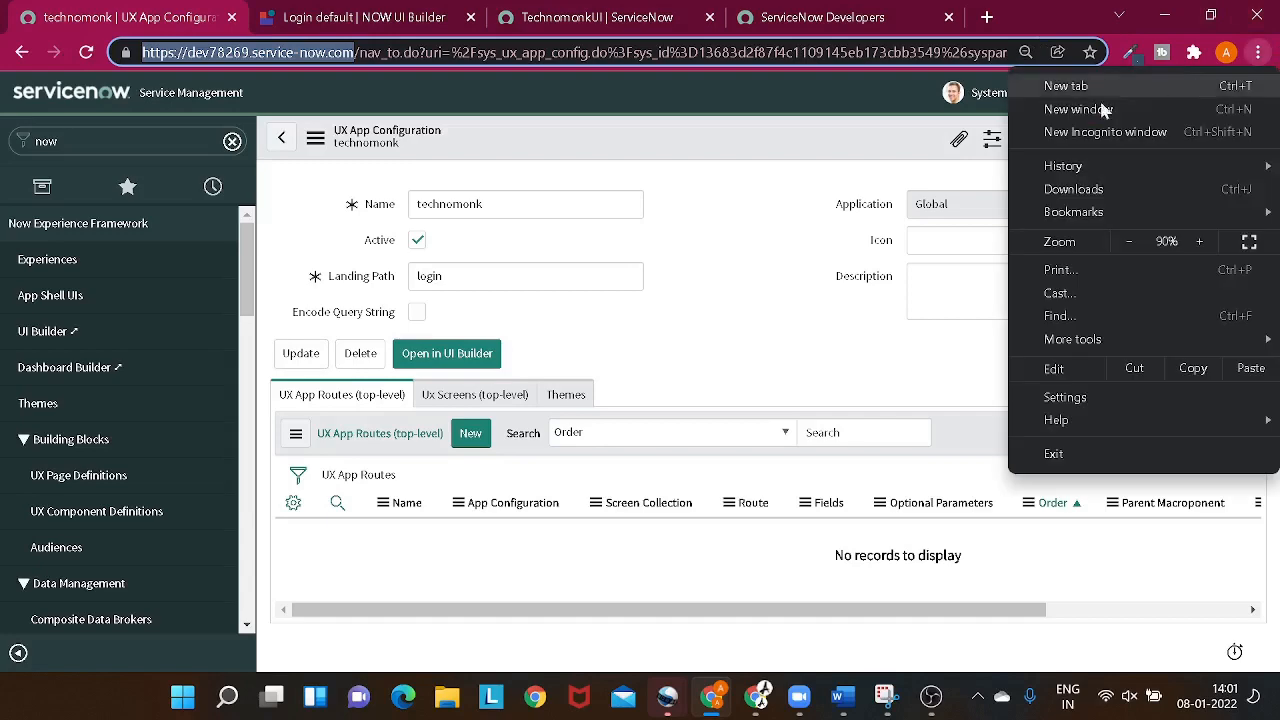
click(1100, 131)
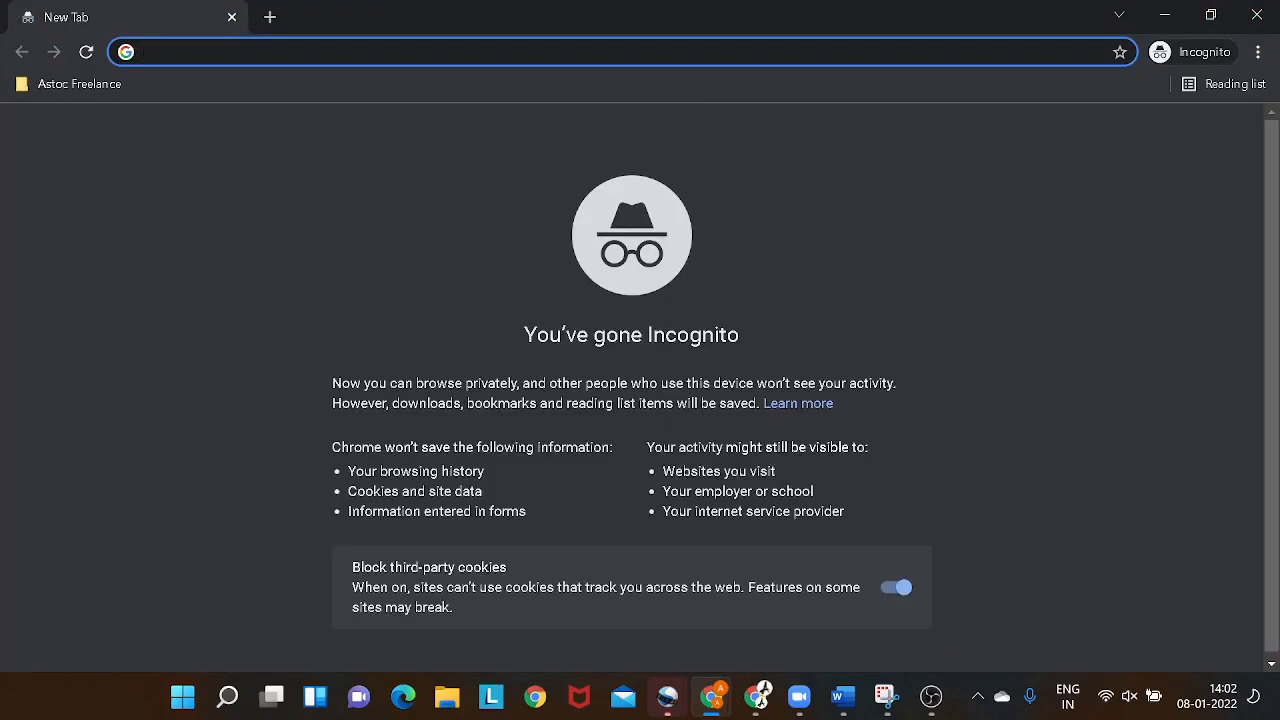
key(ctrl+v)
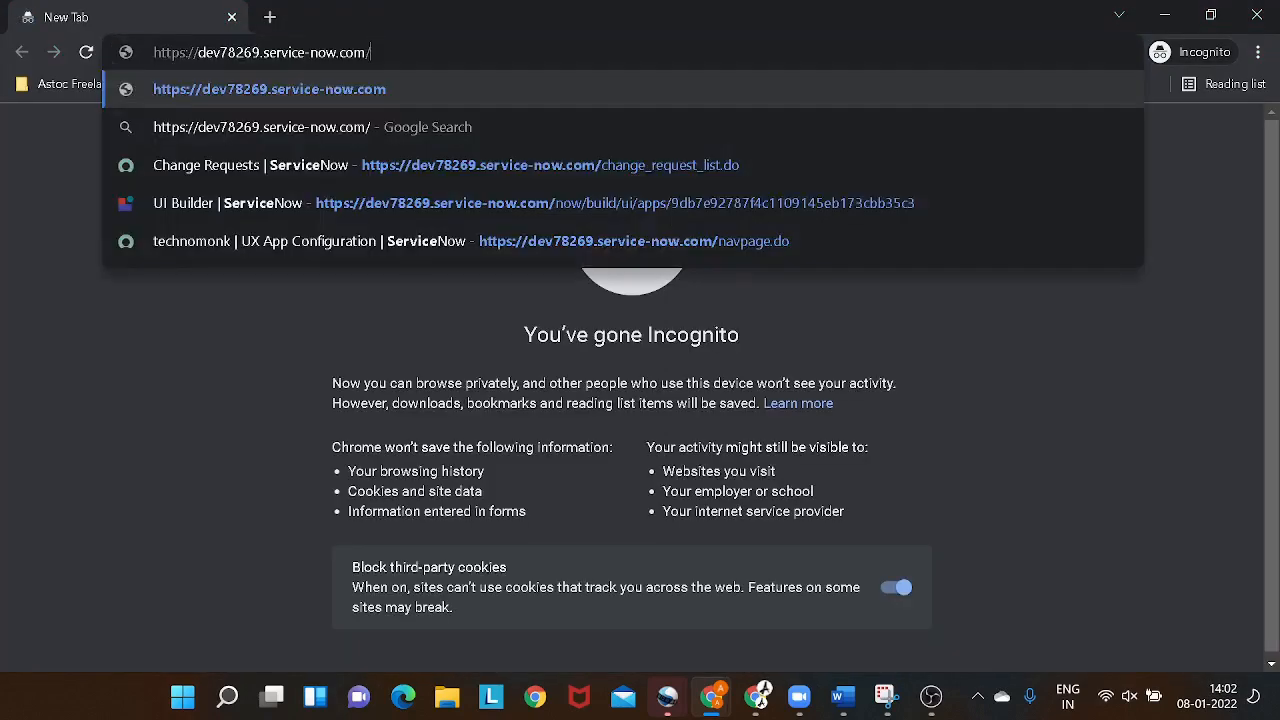
text(now.com/)
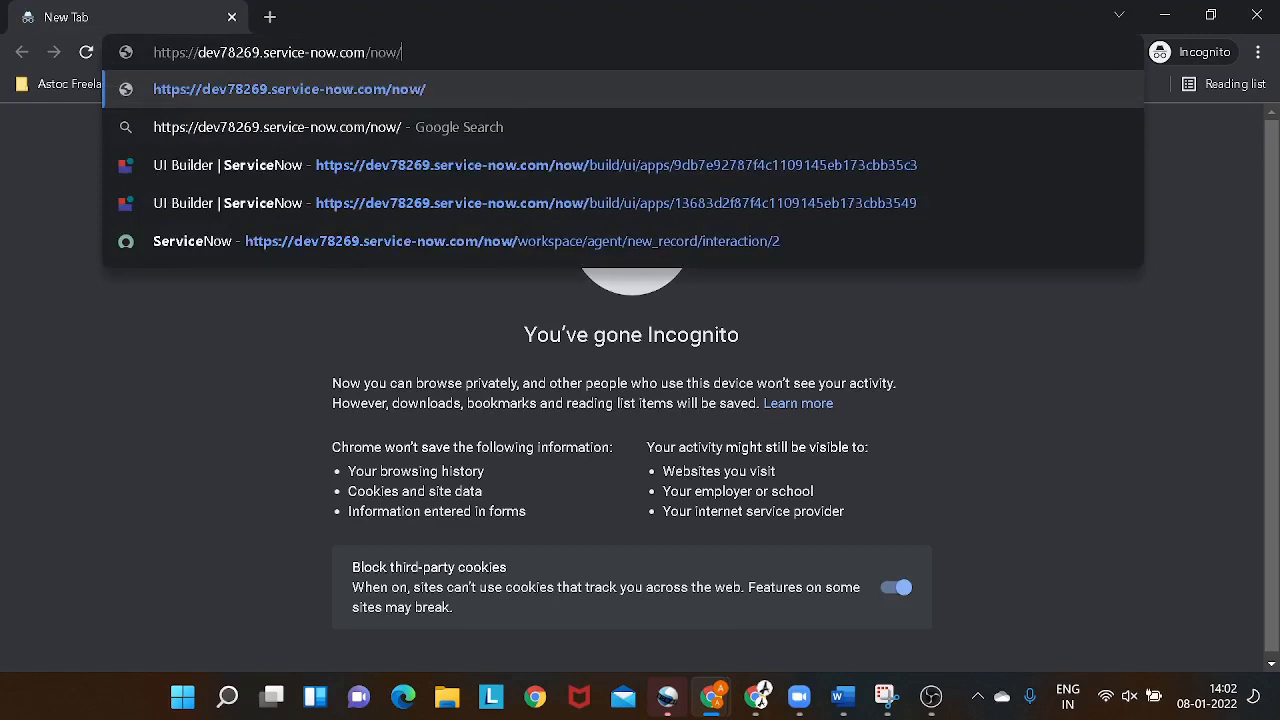
key(alt+Tab)
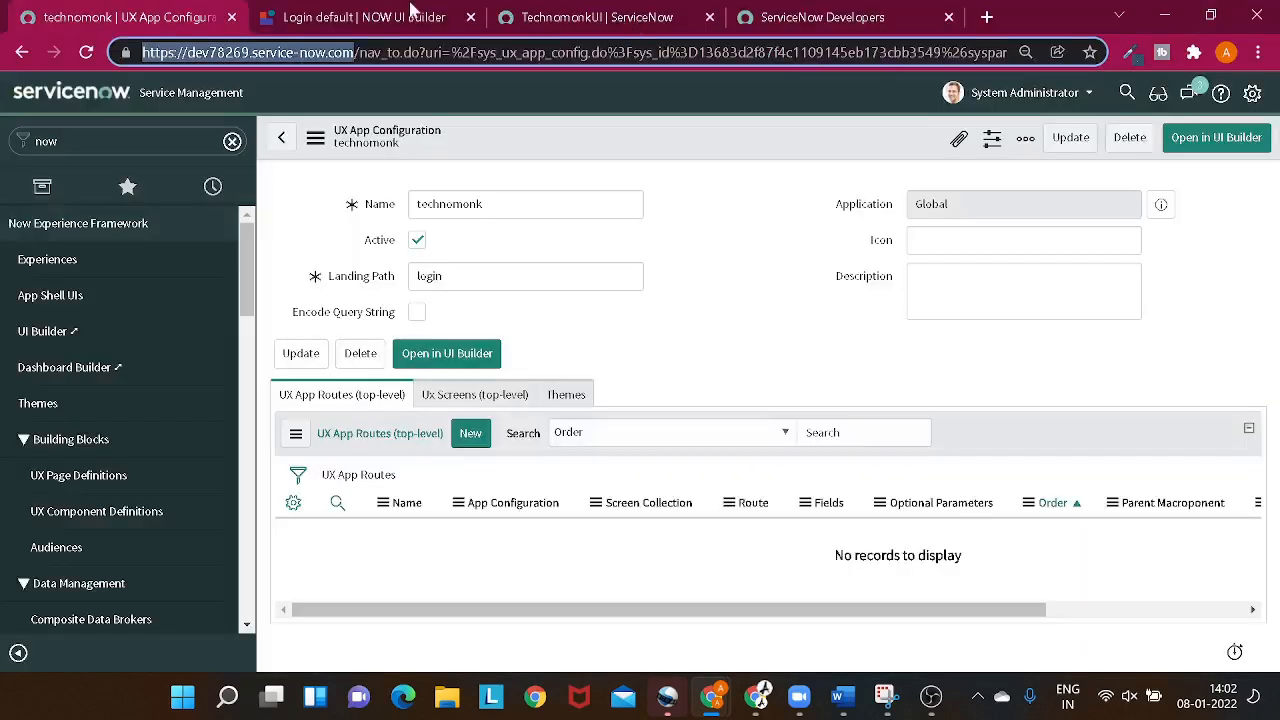
click(420, 28)
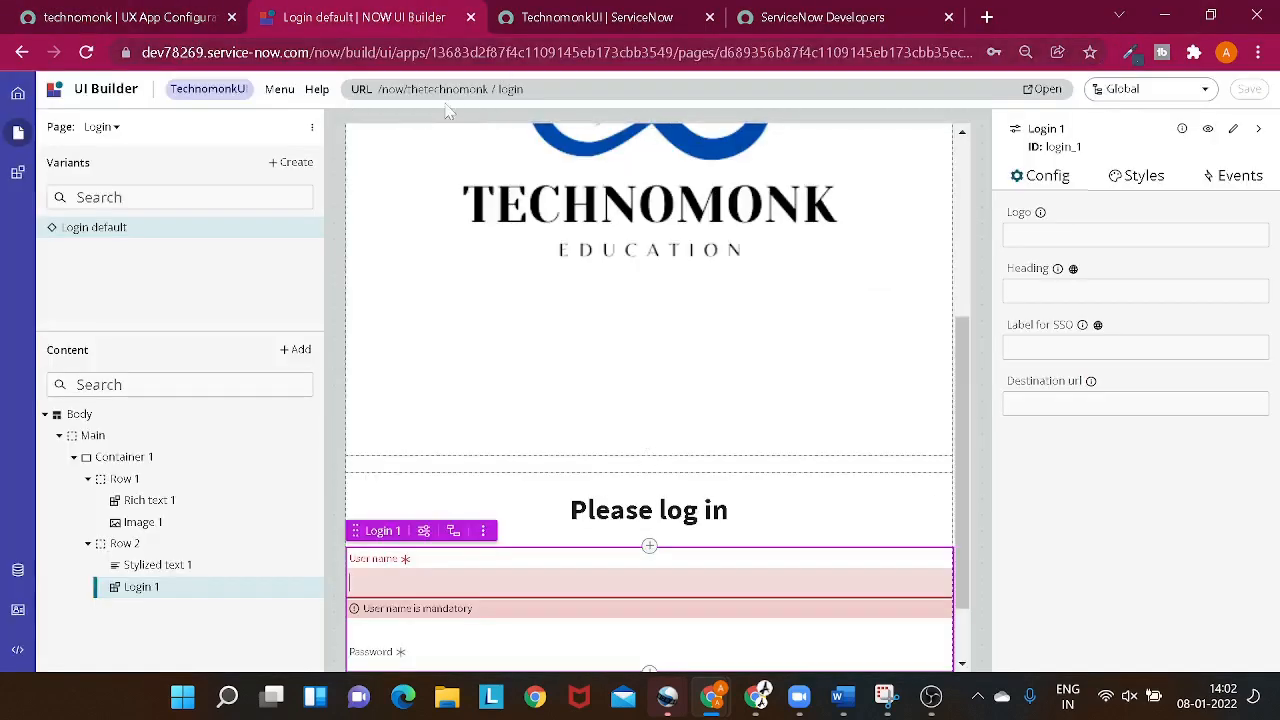
key(alt+Tab)
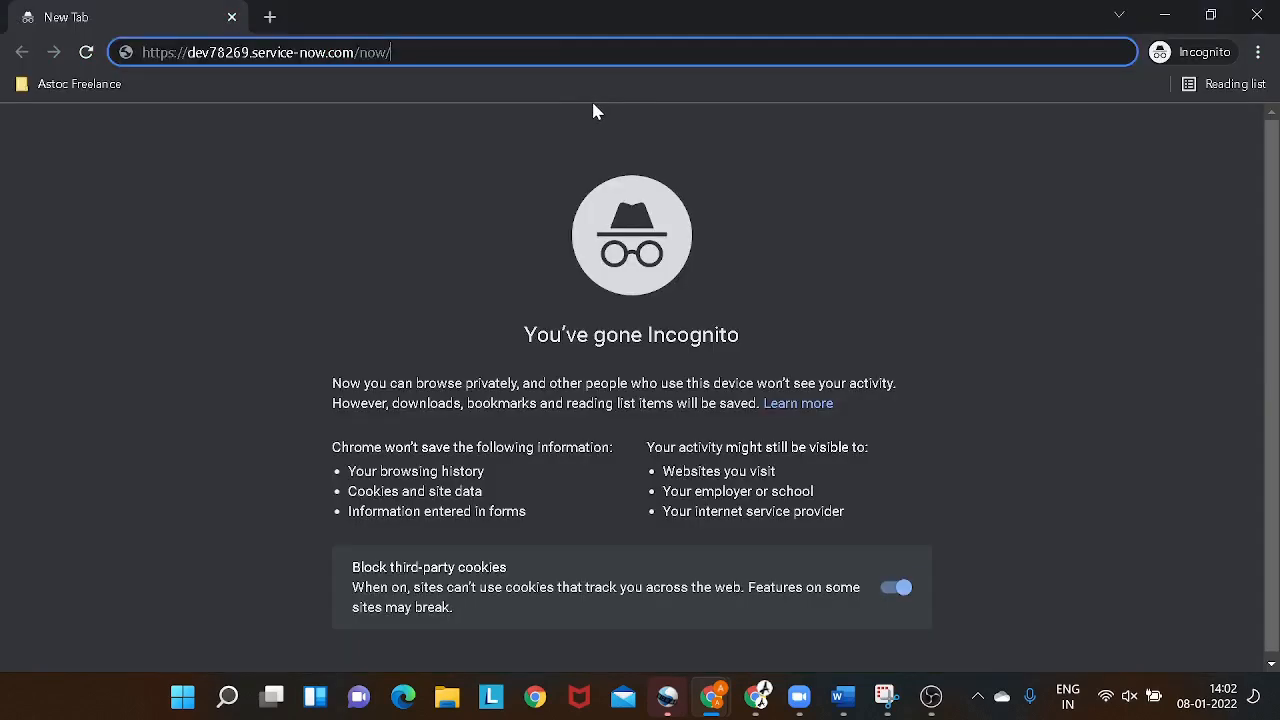
text(thete)
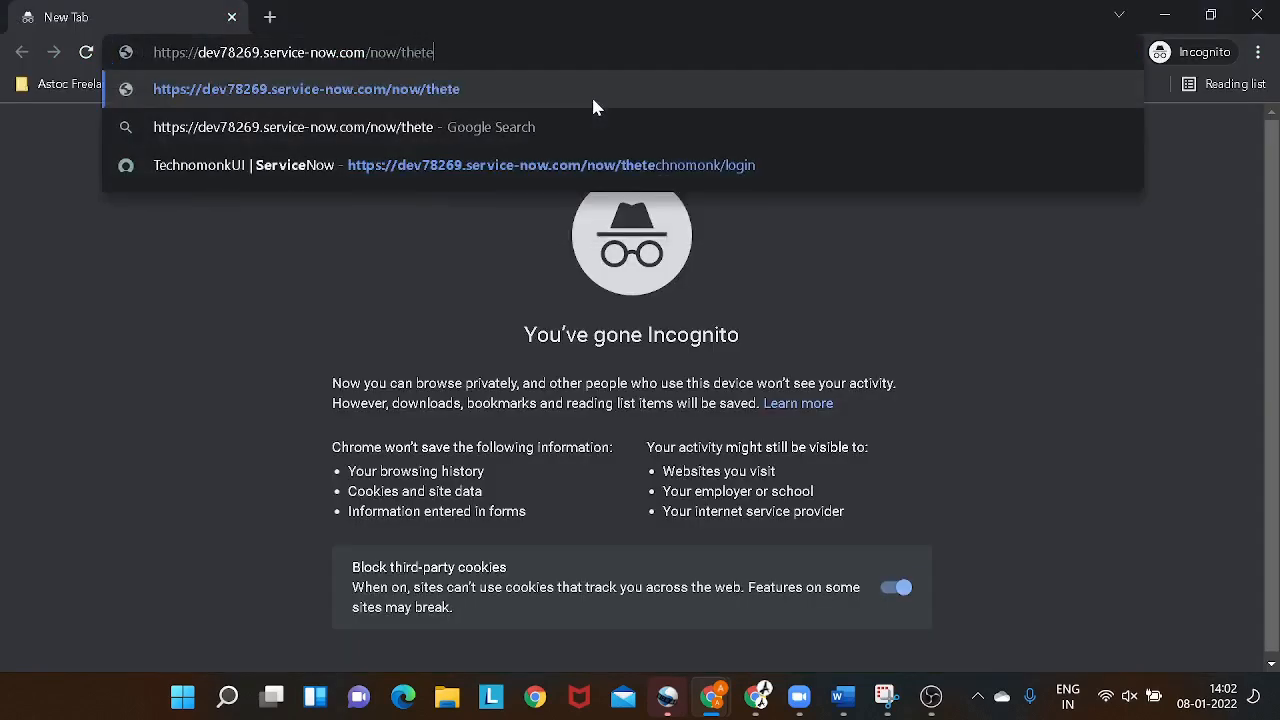
text(chnomonk)
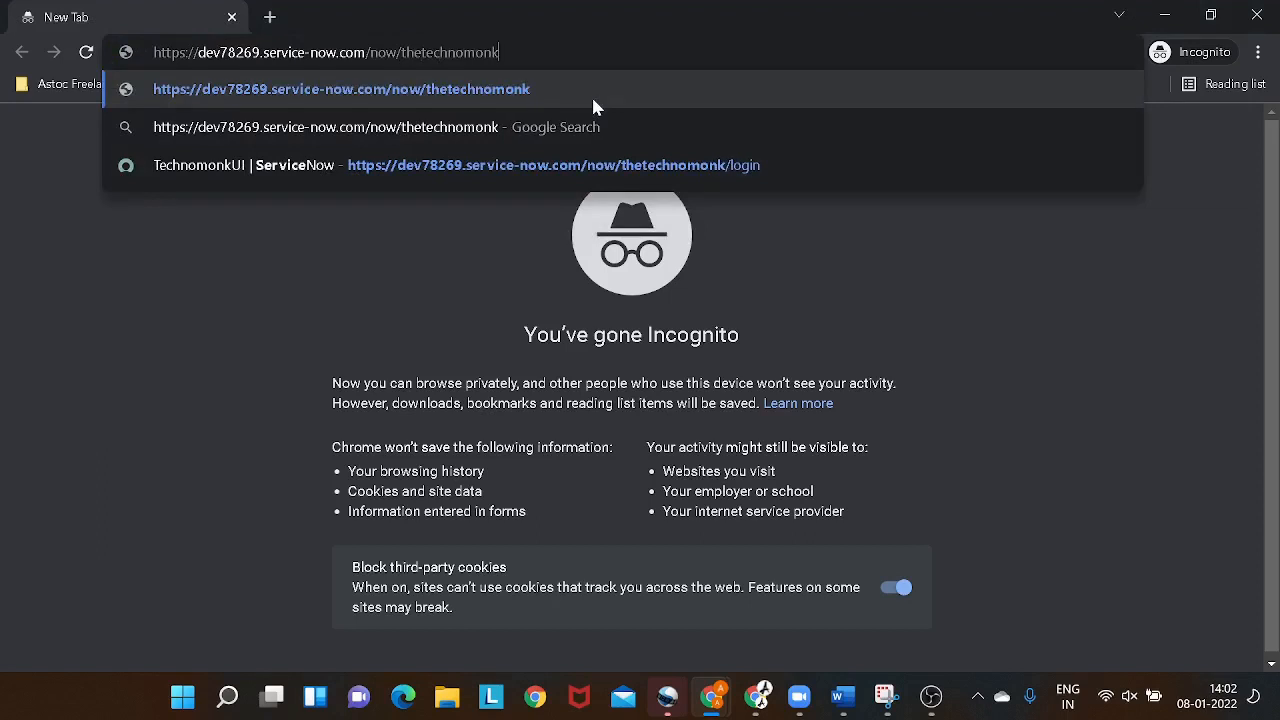
key(Return)
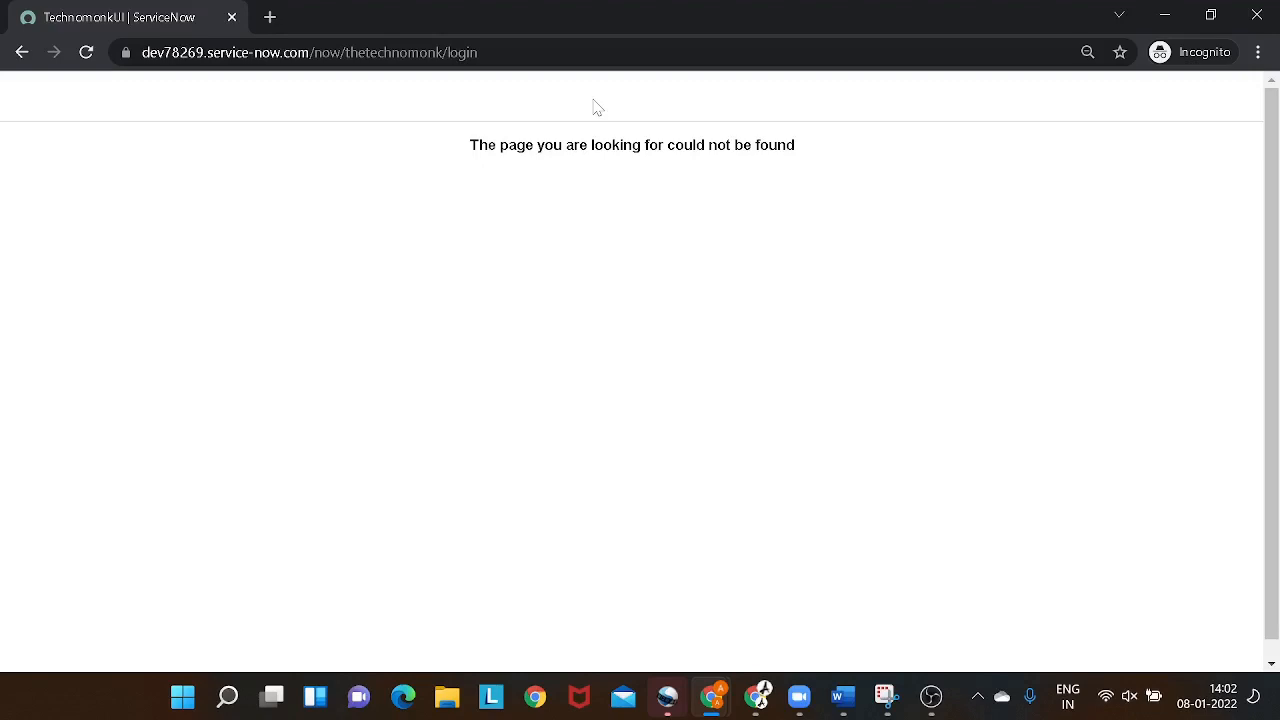
- Start adding an audience to the Login default variant in UI Builder and search the available audiences for "pu"
key(alt+Tab)
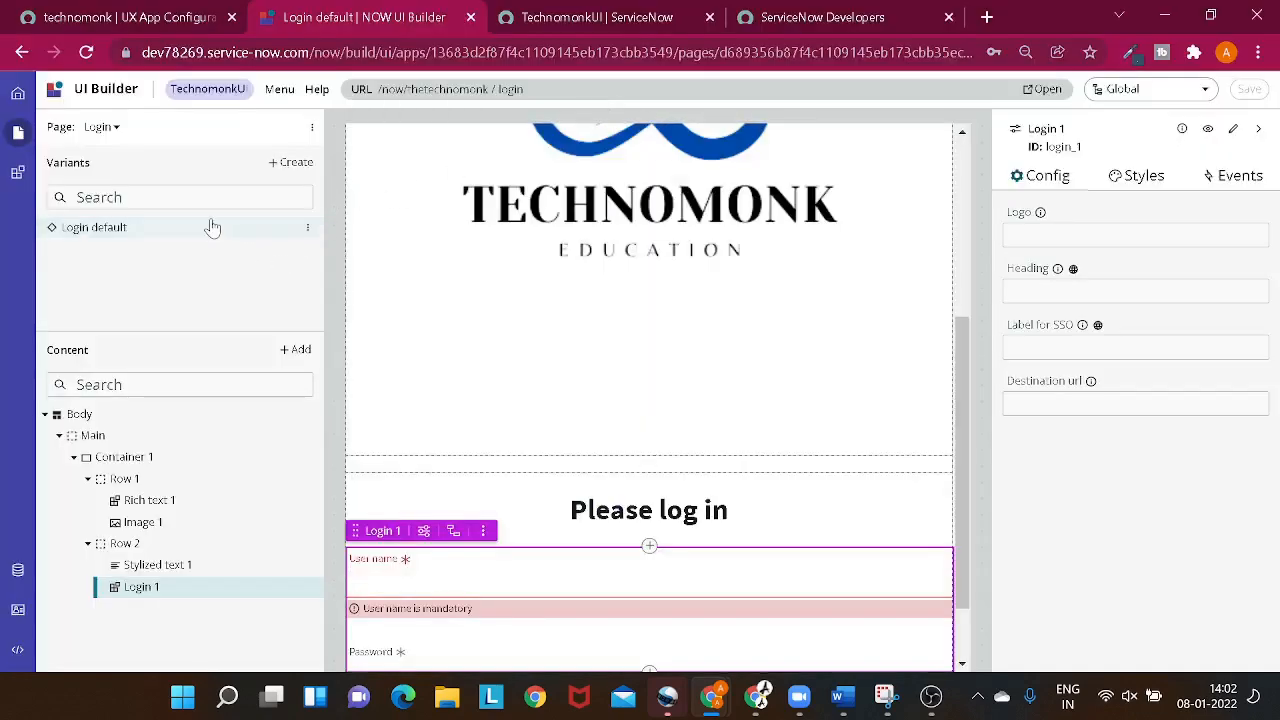
click(308, 228)
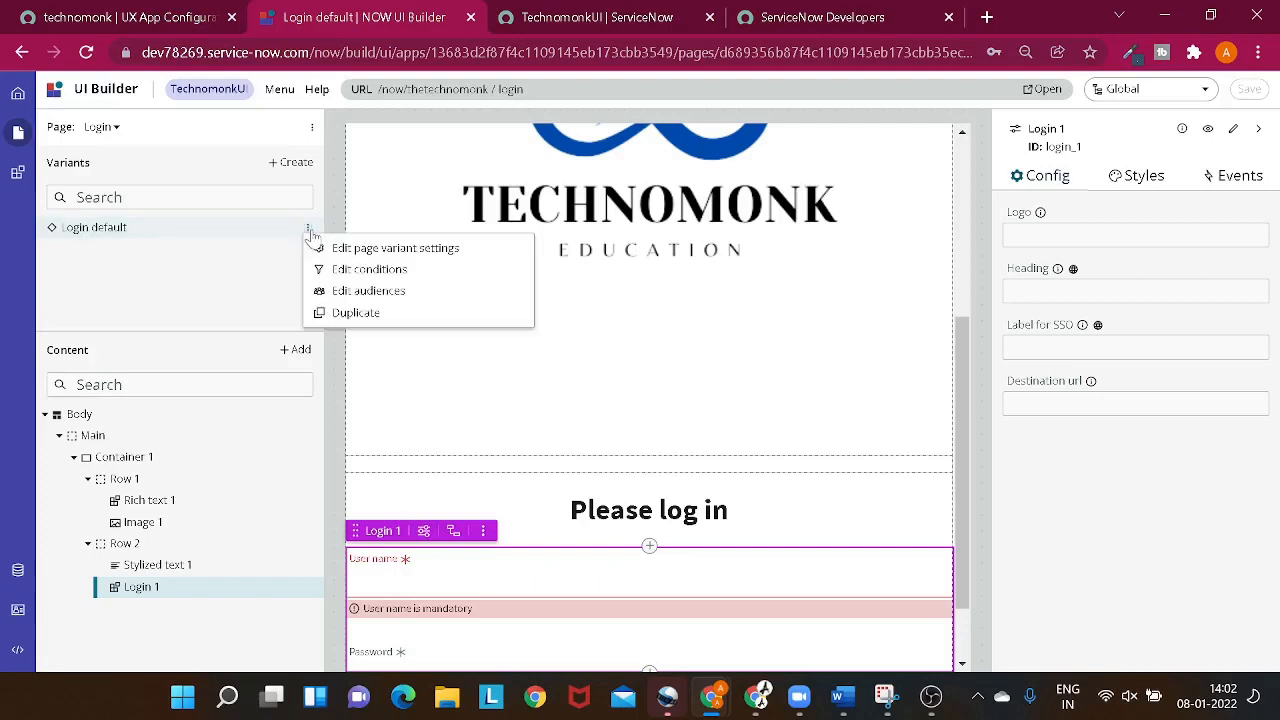
click(340, 290)
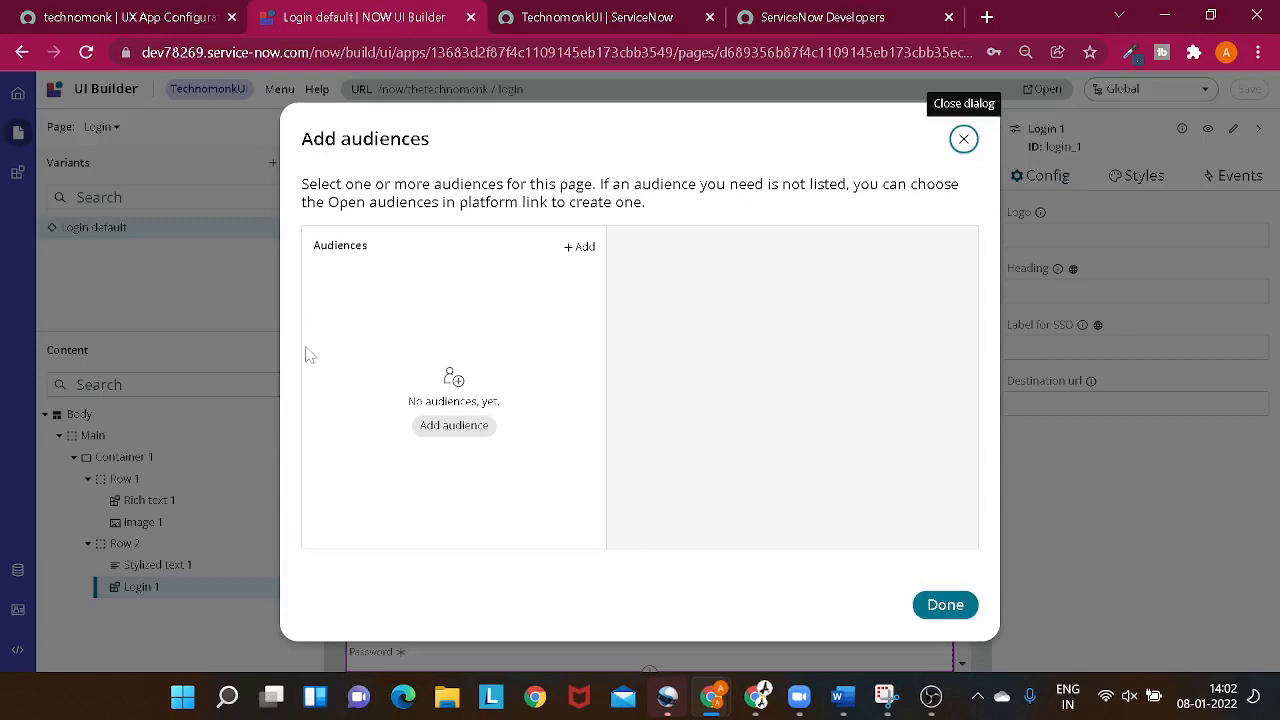
click(477, 427)
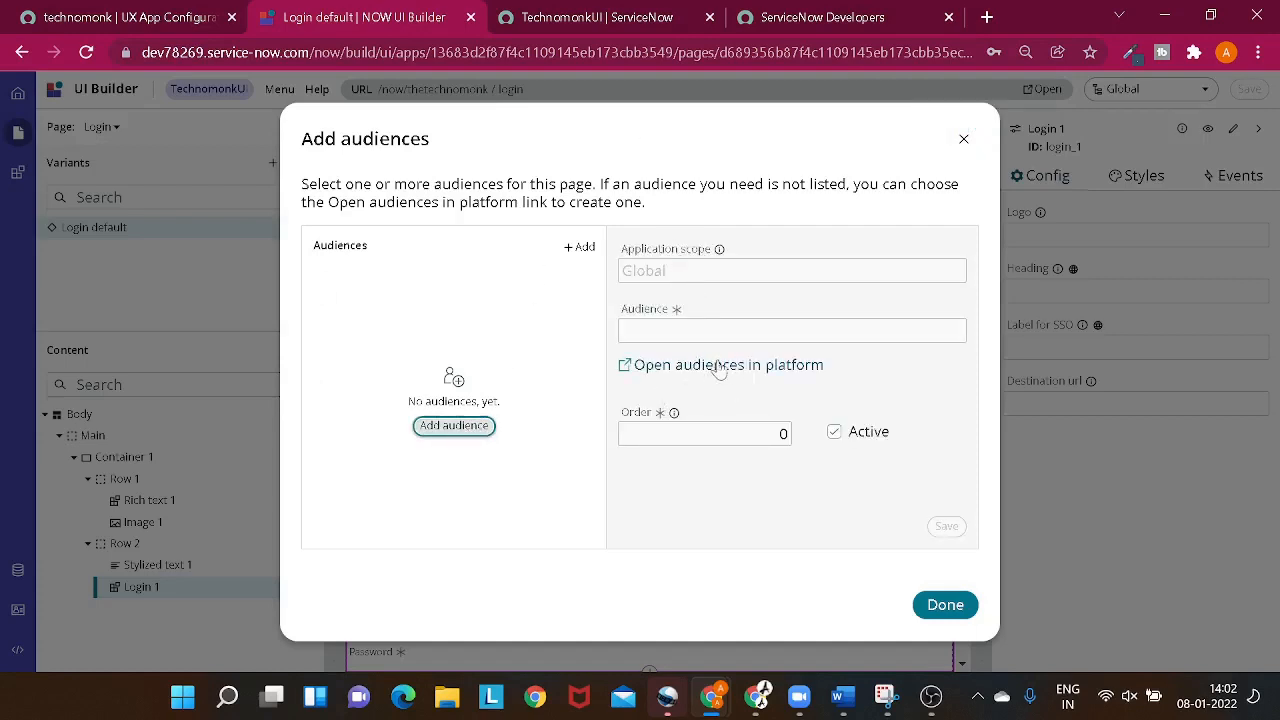
click(705, 334)
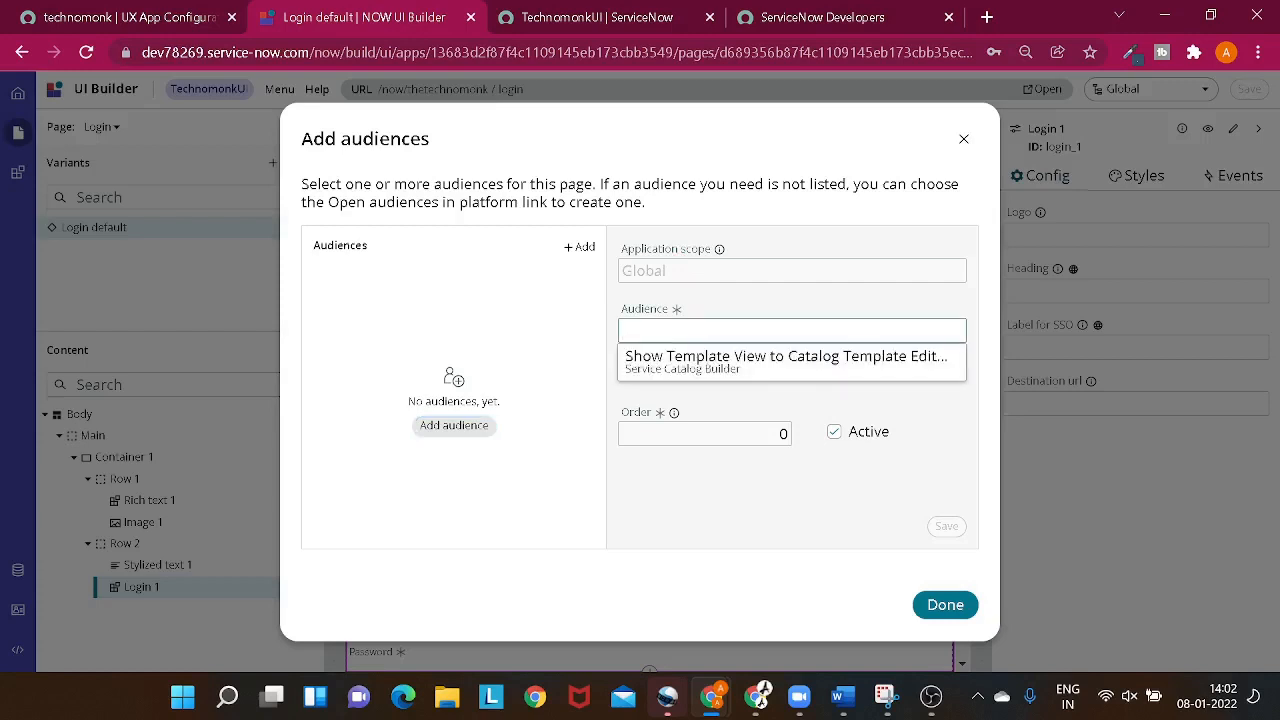
text(pu)
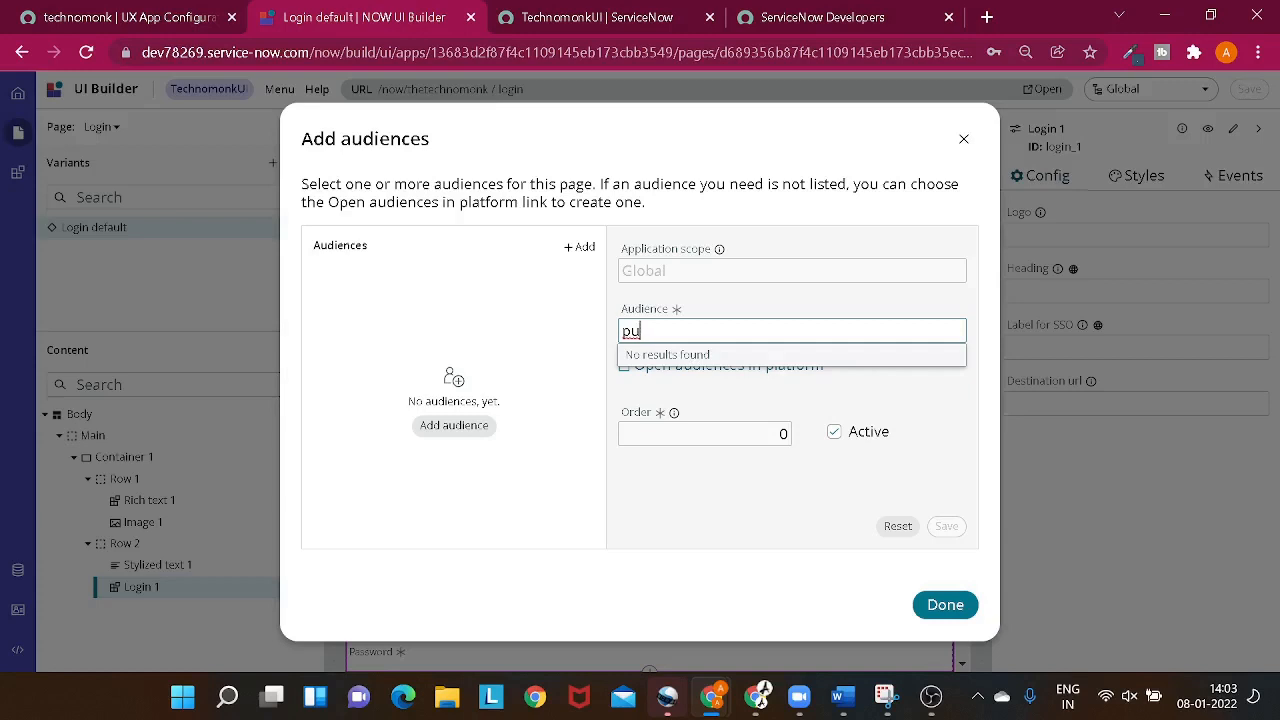
click(600, 399)
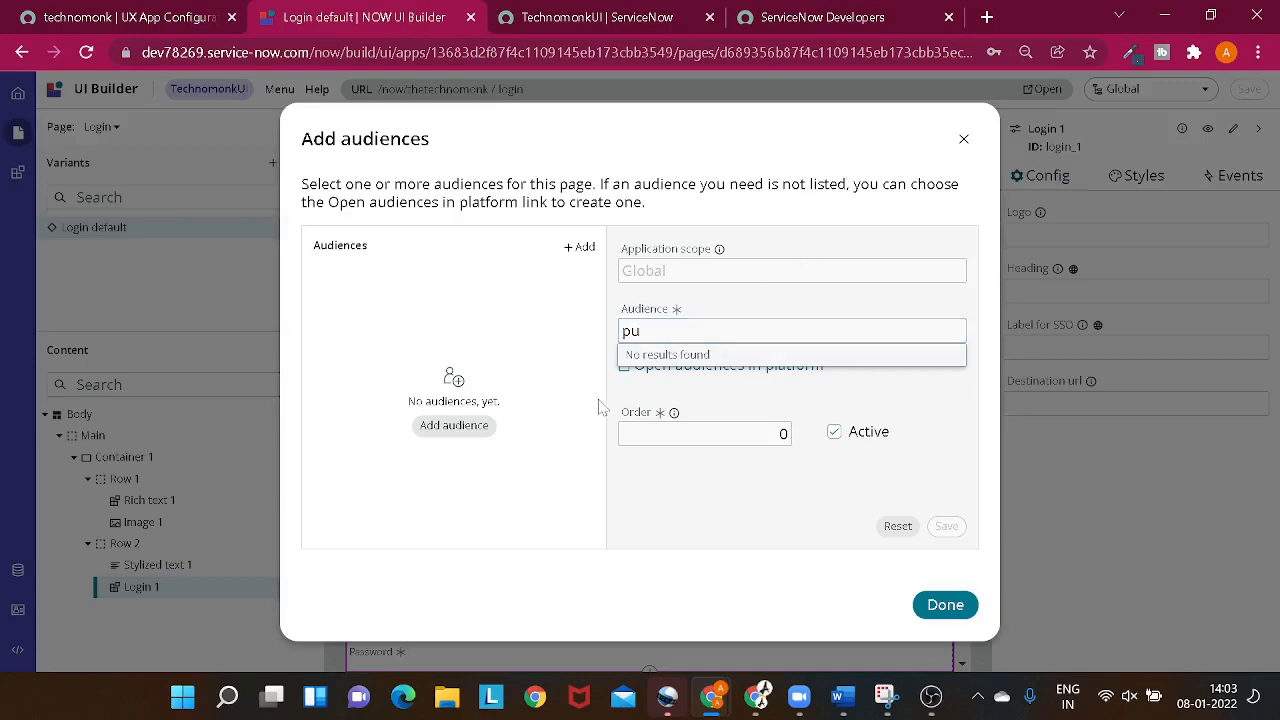
- Open the Audiences list in the ServiceNow platform using sys_ux_applicability.LIST
click(143, 20)
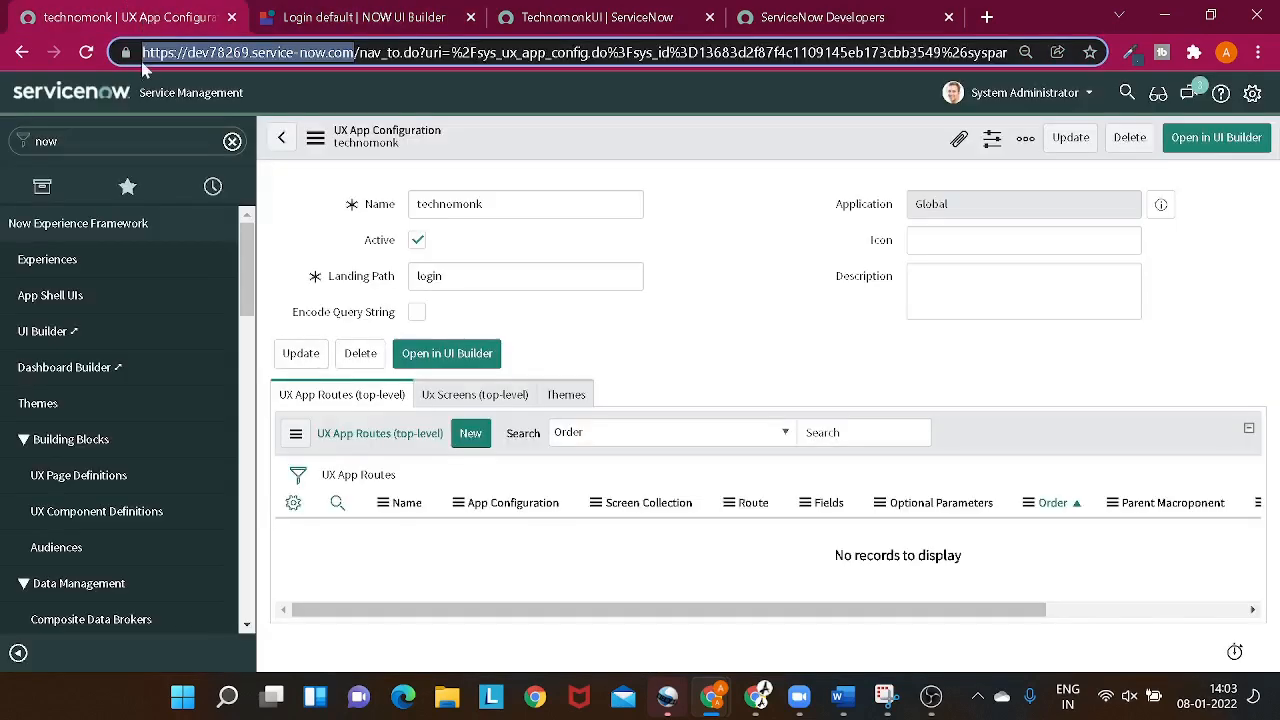
double_click(47, 141)
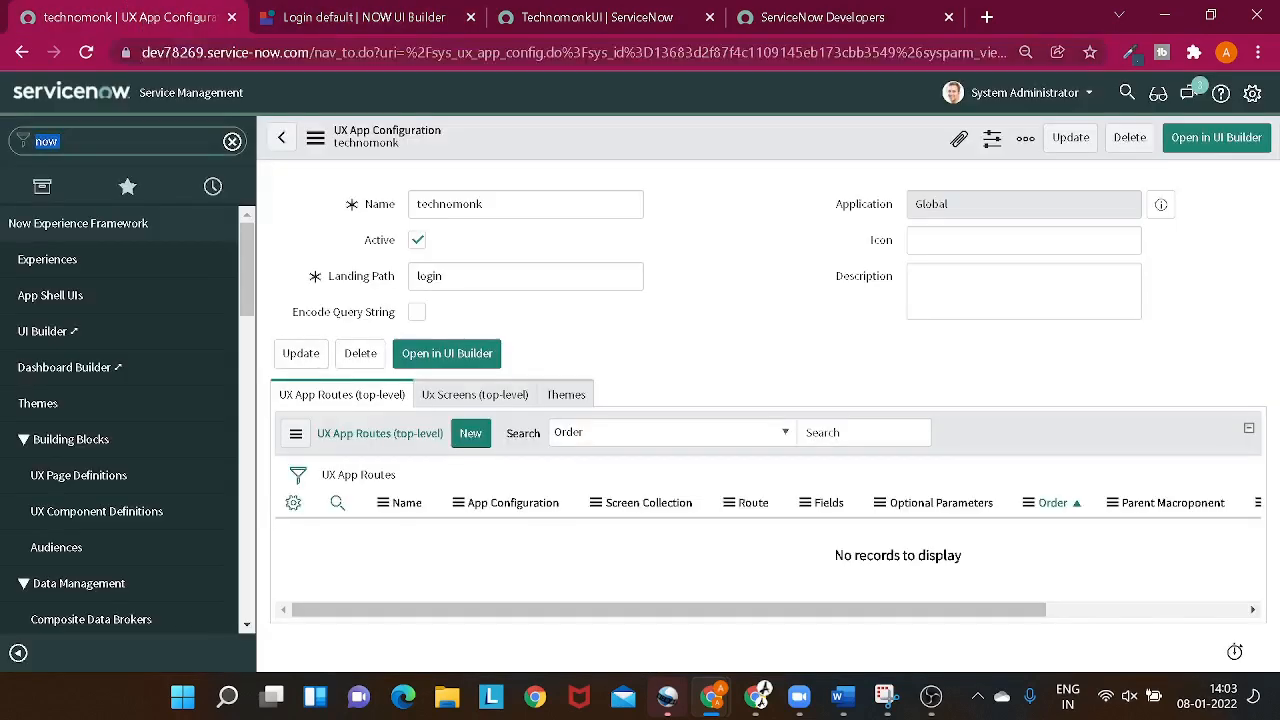
key(F11)
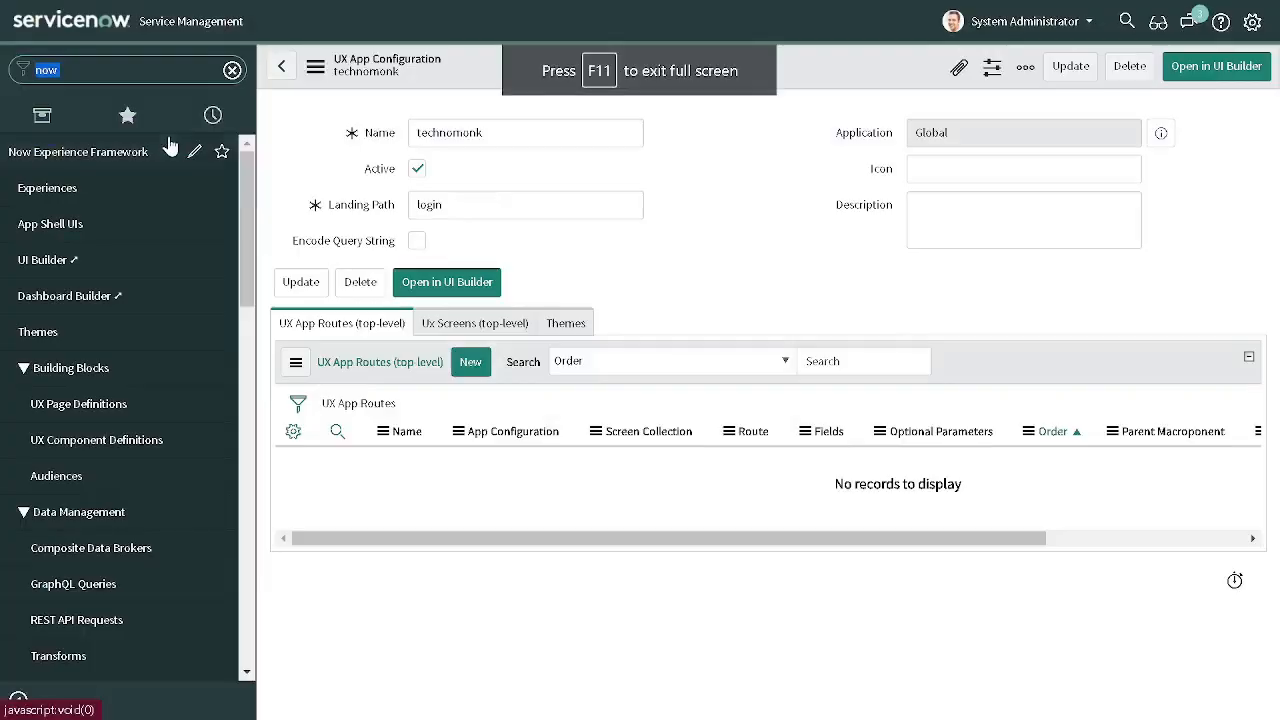
text(sys)
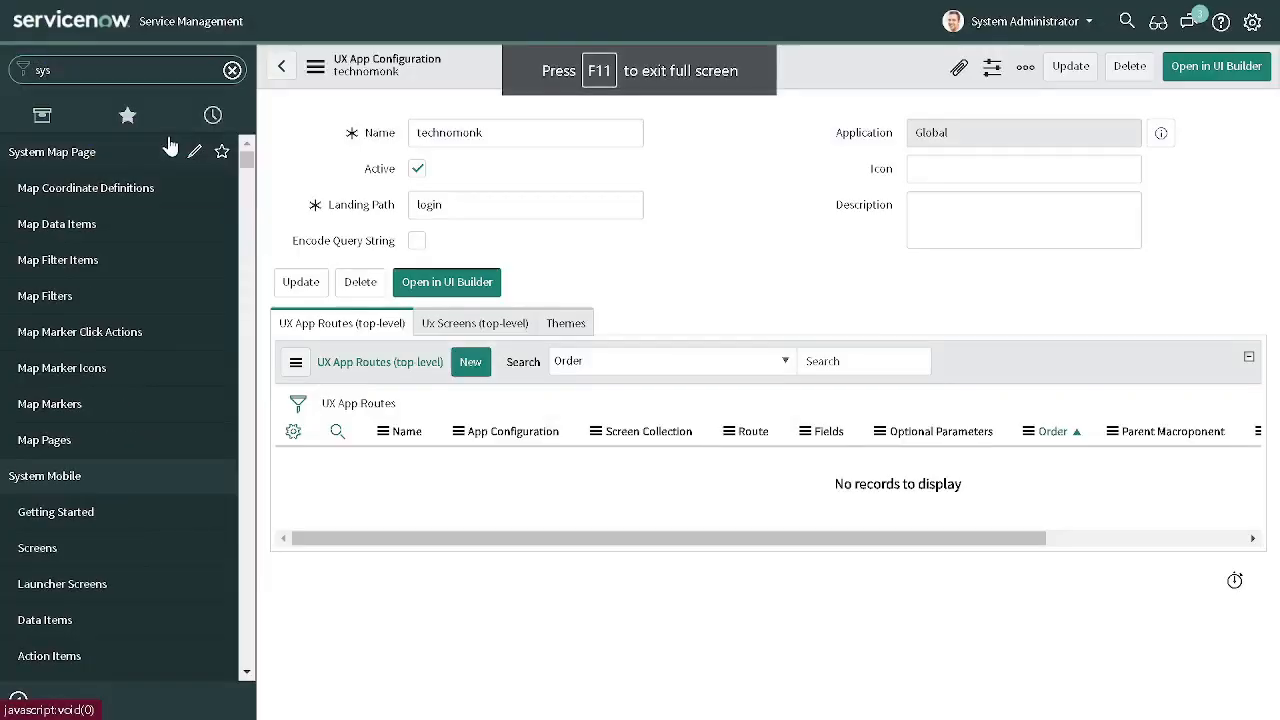
text(_ux)
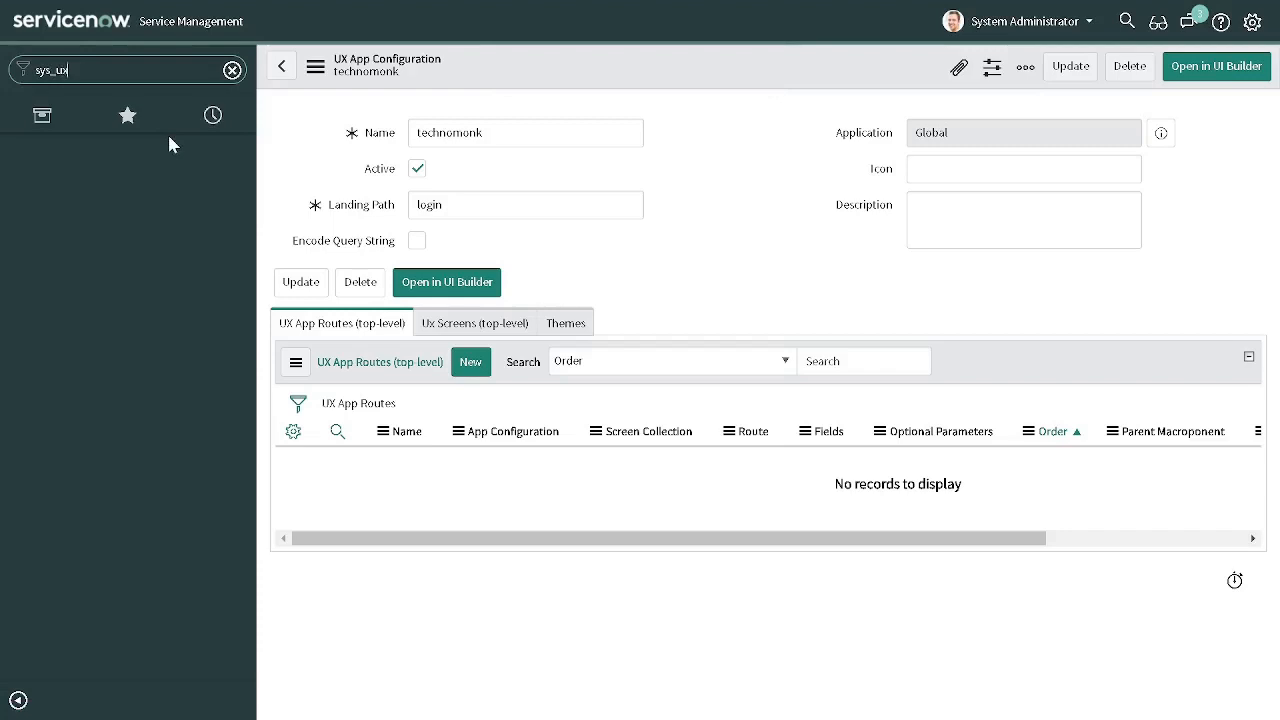
text(_applicability.LIST)
key(Return)
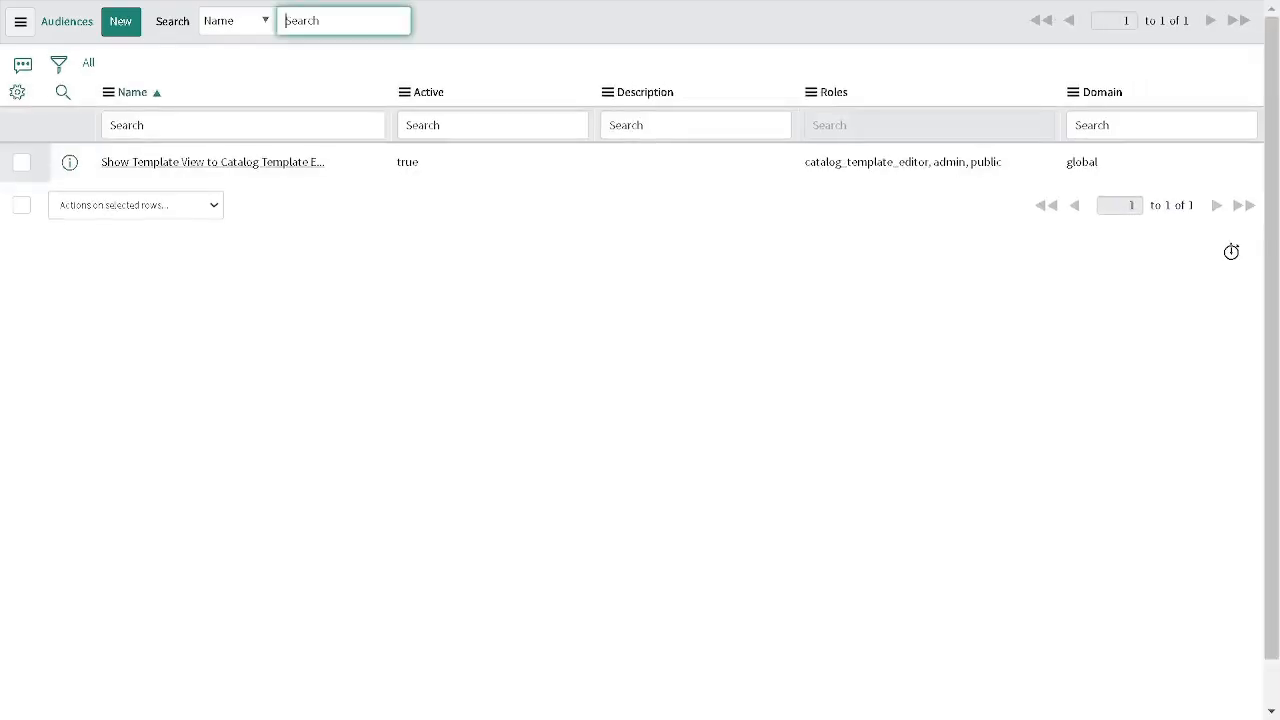
- Create an audience record named Public with the public role and submit it
click(128, 32)
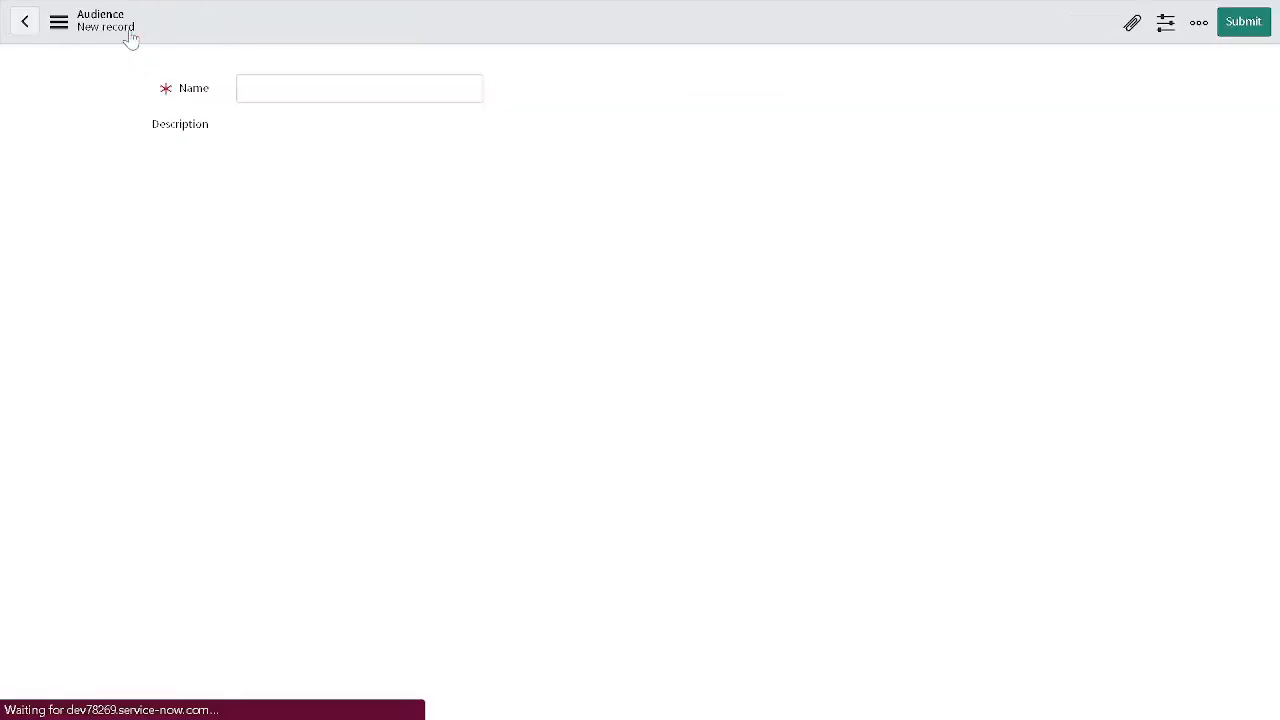
click(340, 69)
click(342, 86)
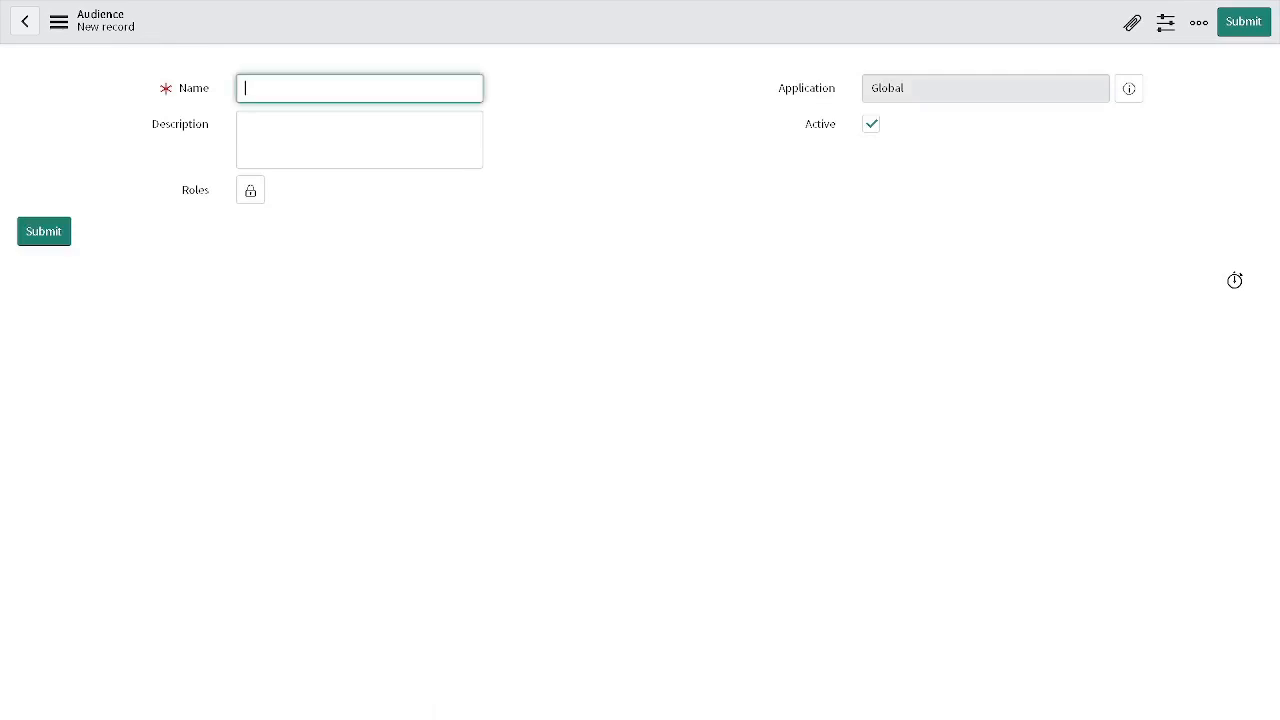
text(Publ)
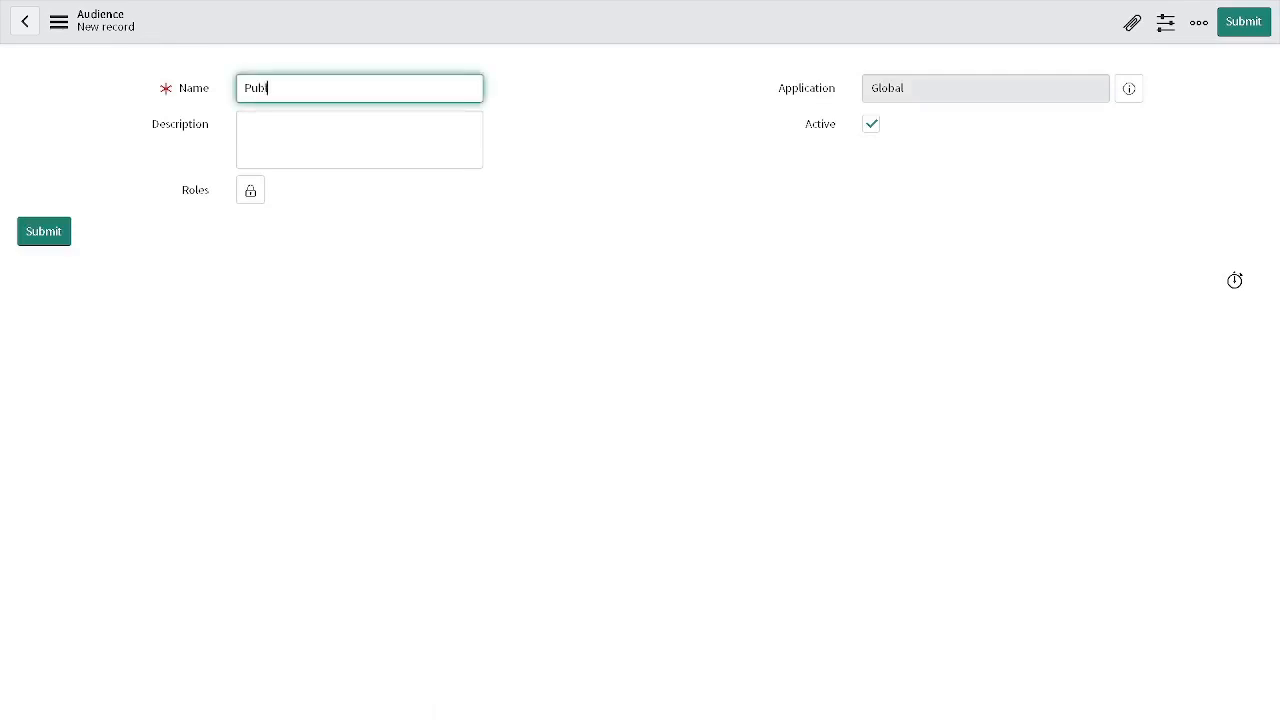
text(ic)
click(250, 190)
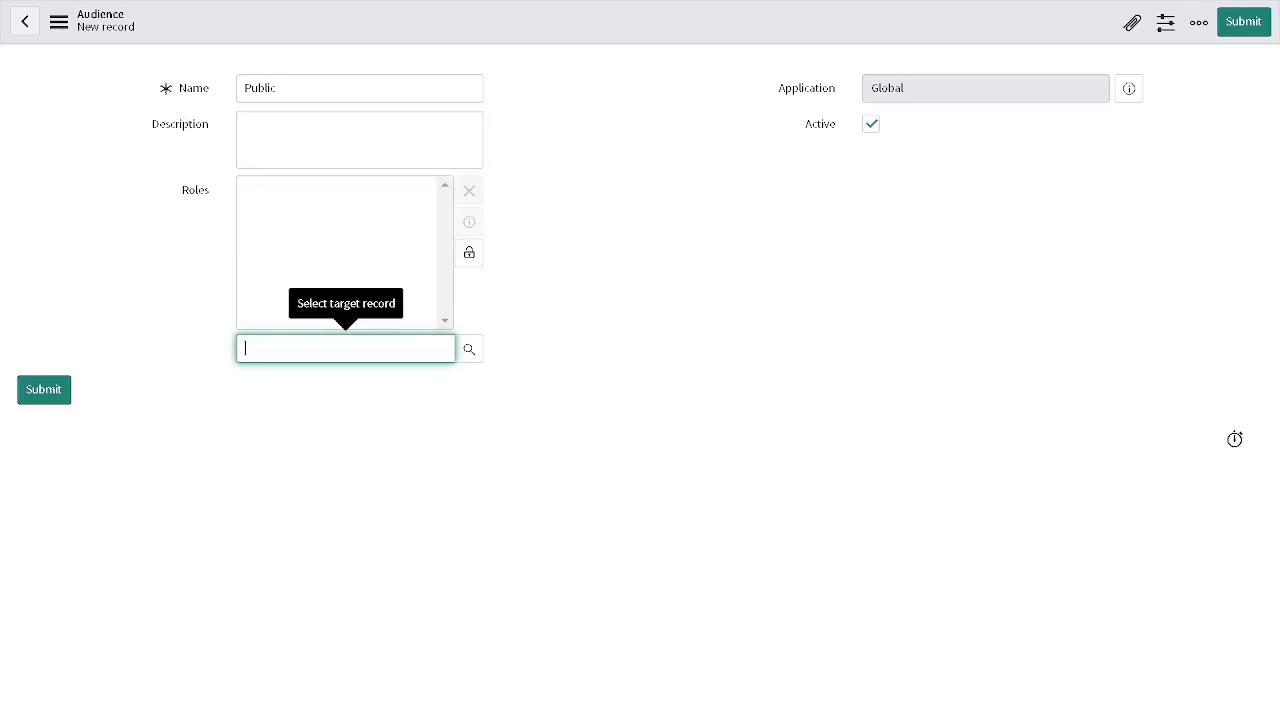
text(pub)
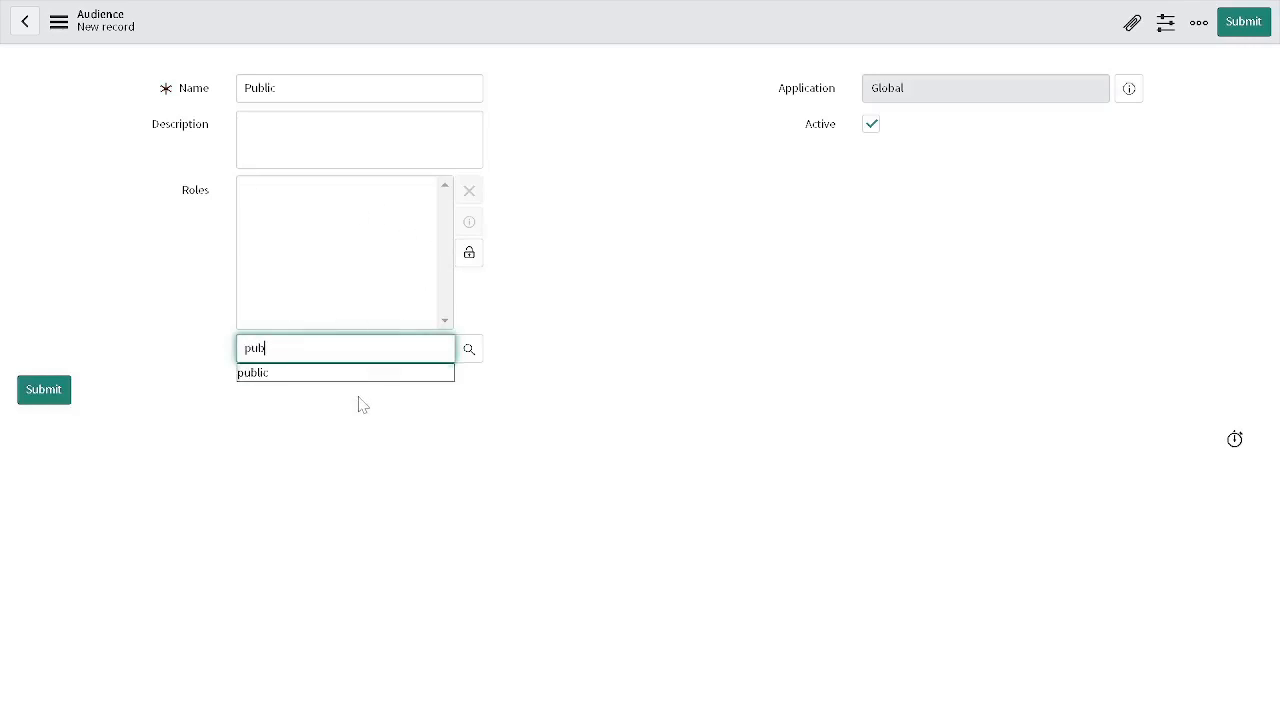
click(363, 380)
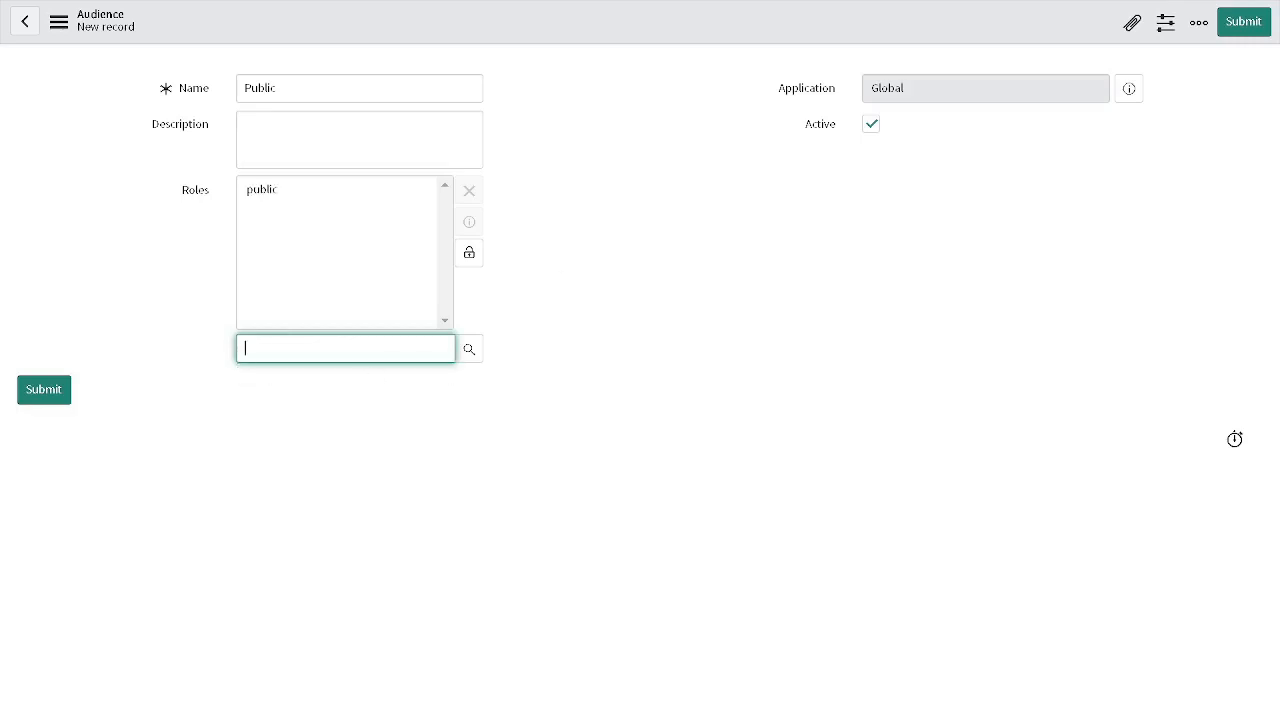
click(1255, 21)
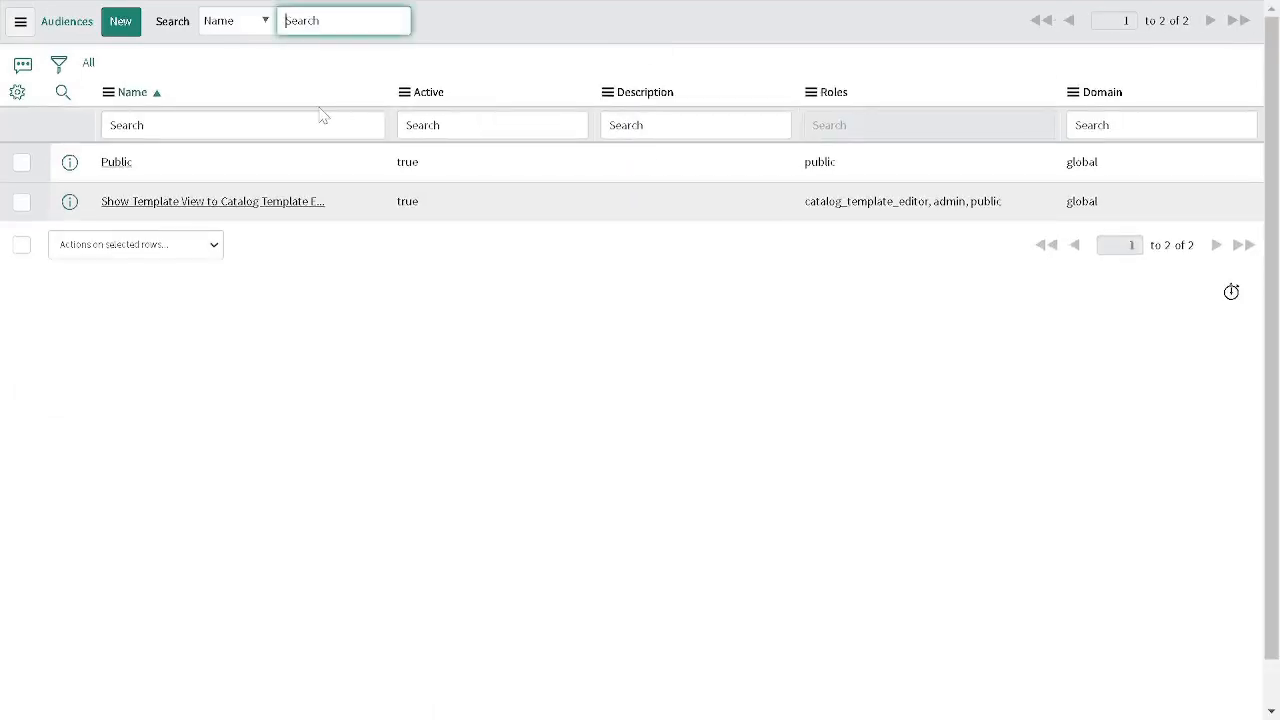
- Return to UI Builder, reopen the audience settings of the Login default variant, and add and save the Public audience
key(F11)
click(473, 20)
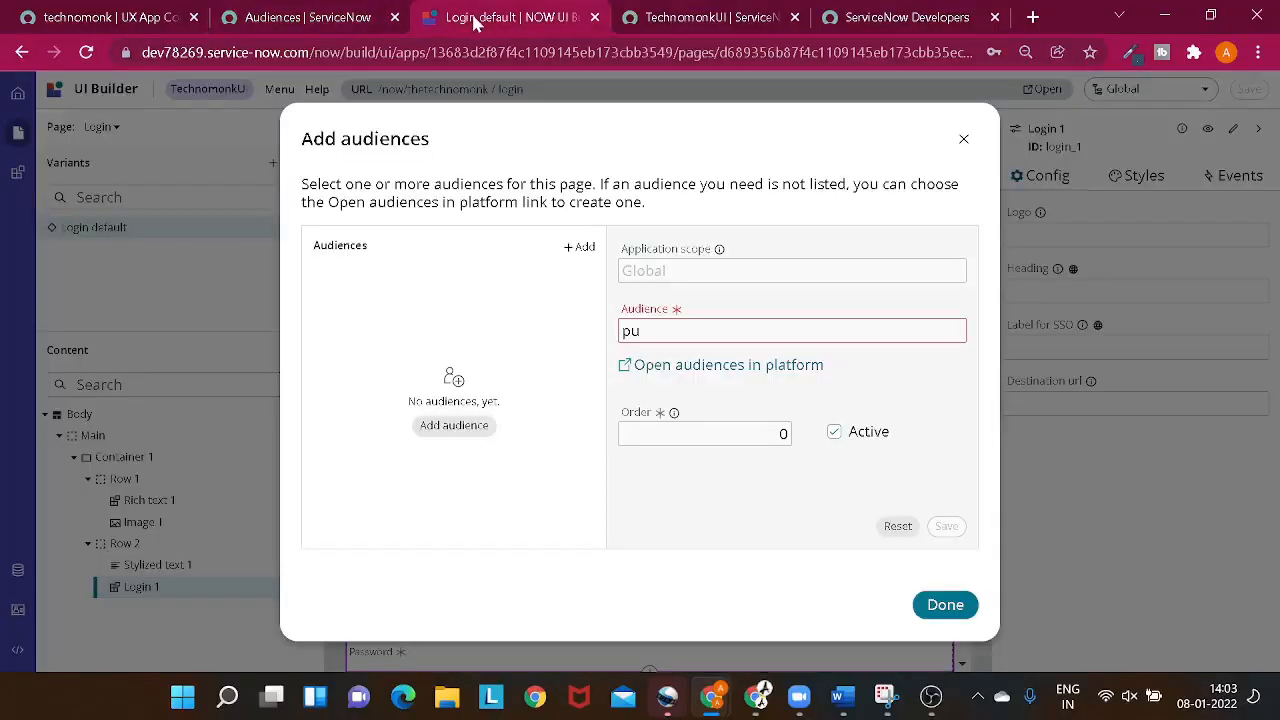
click(963, 139)
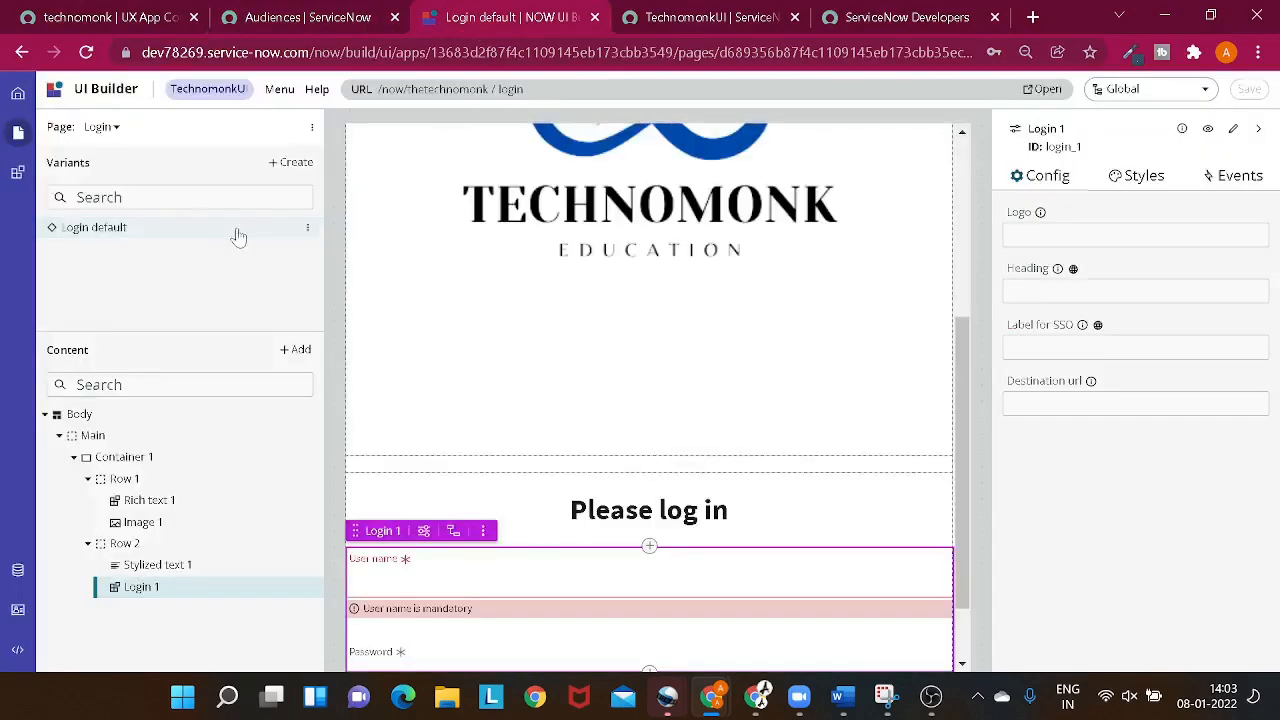
click(307, 227)
click(338, 290)
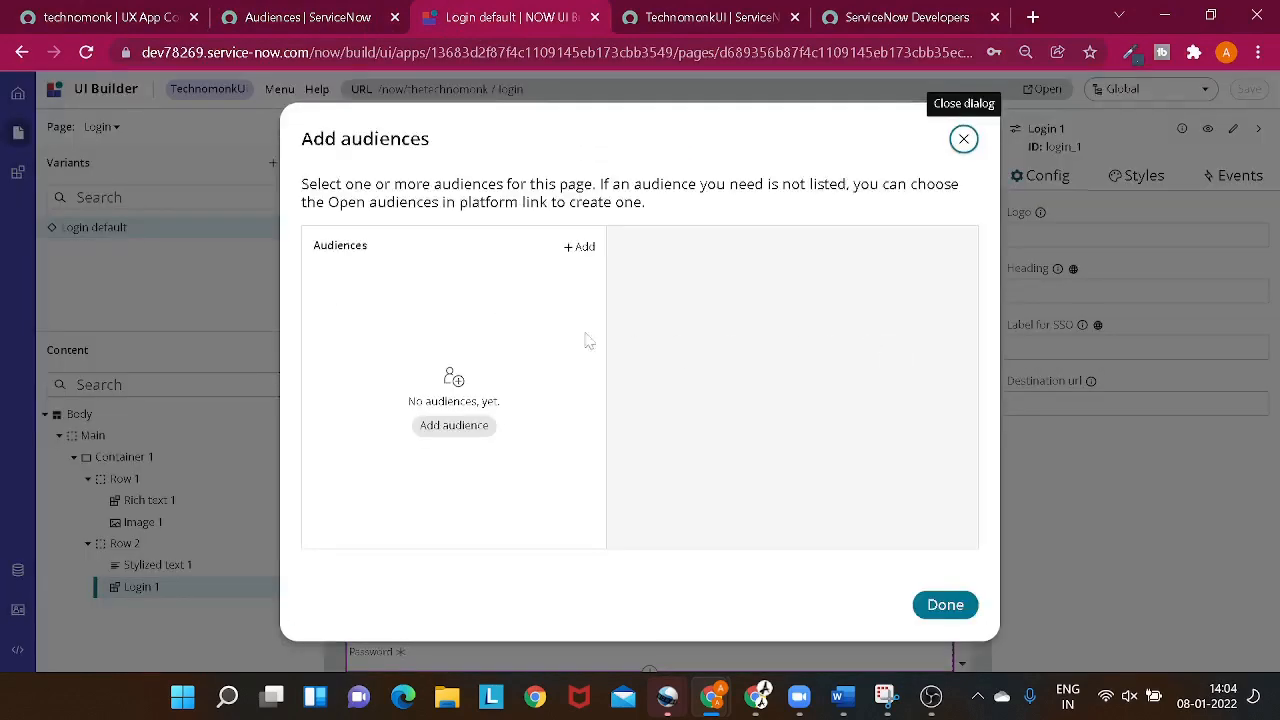
click(464, 428)
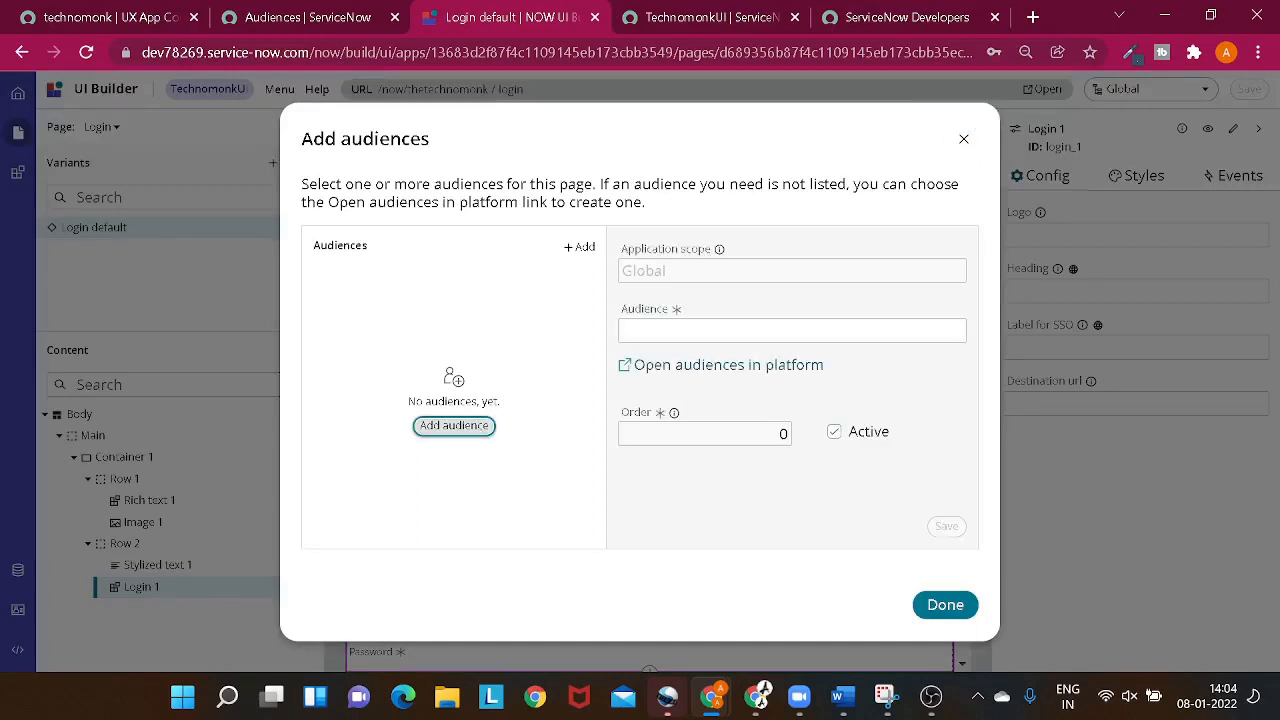
click(740, 330)
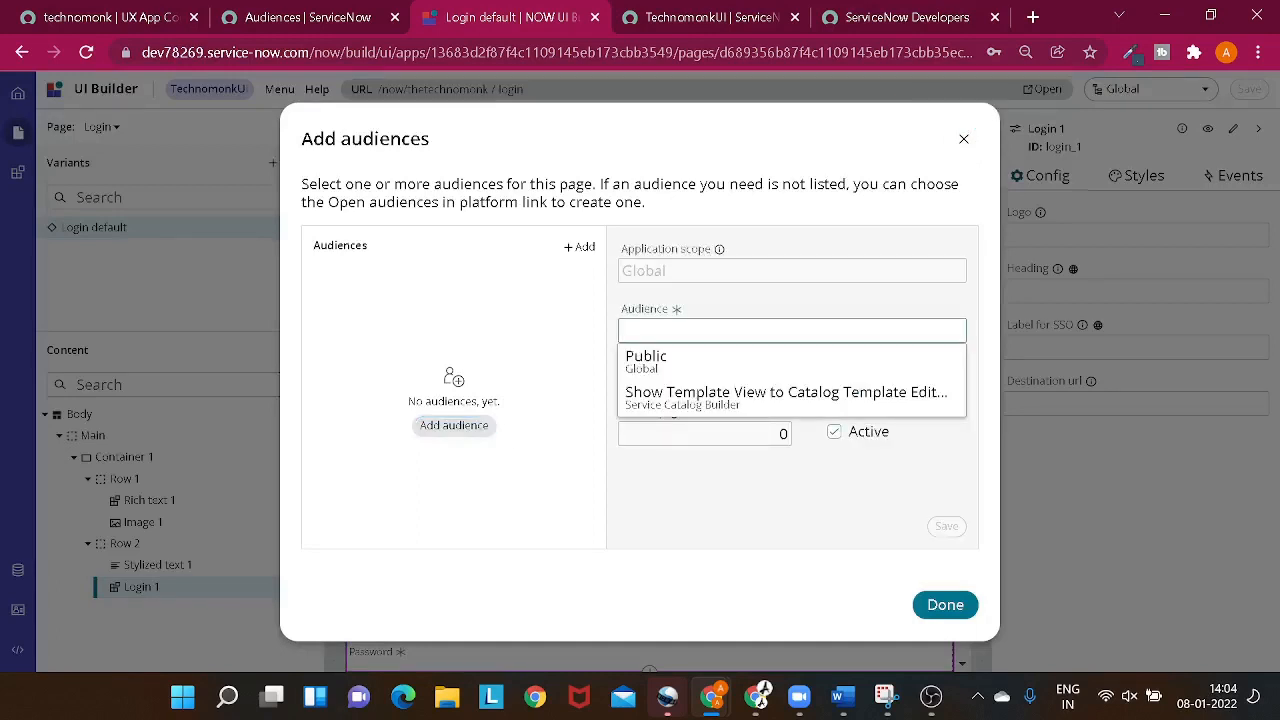
click(651, 373)
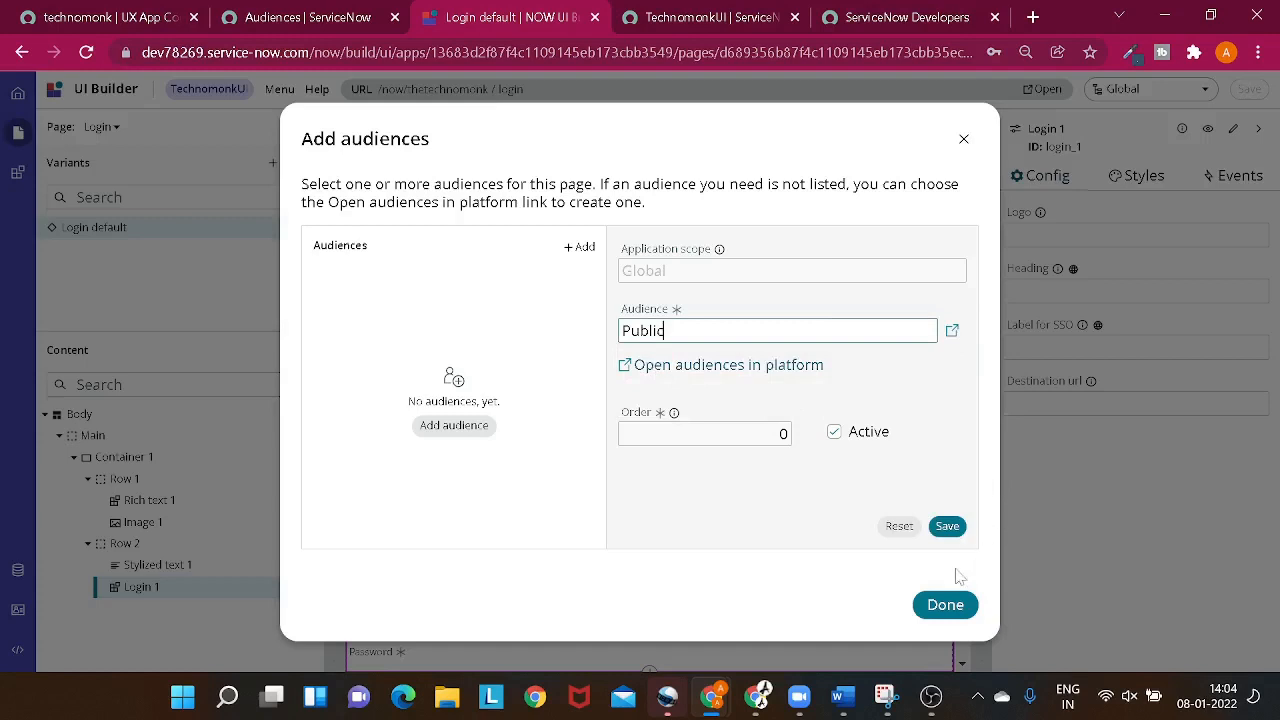
click(948, 527)
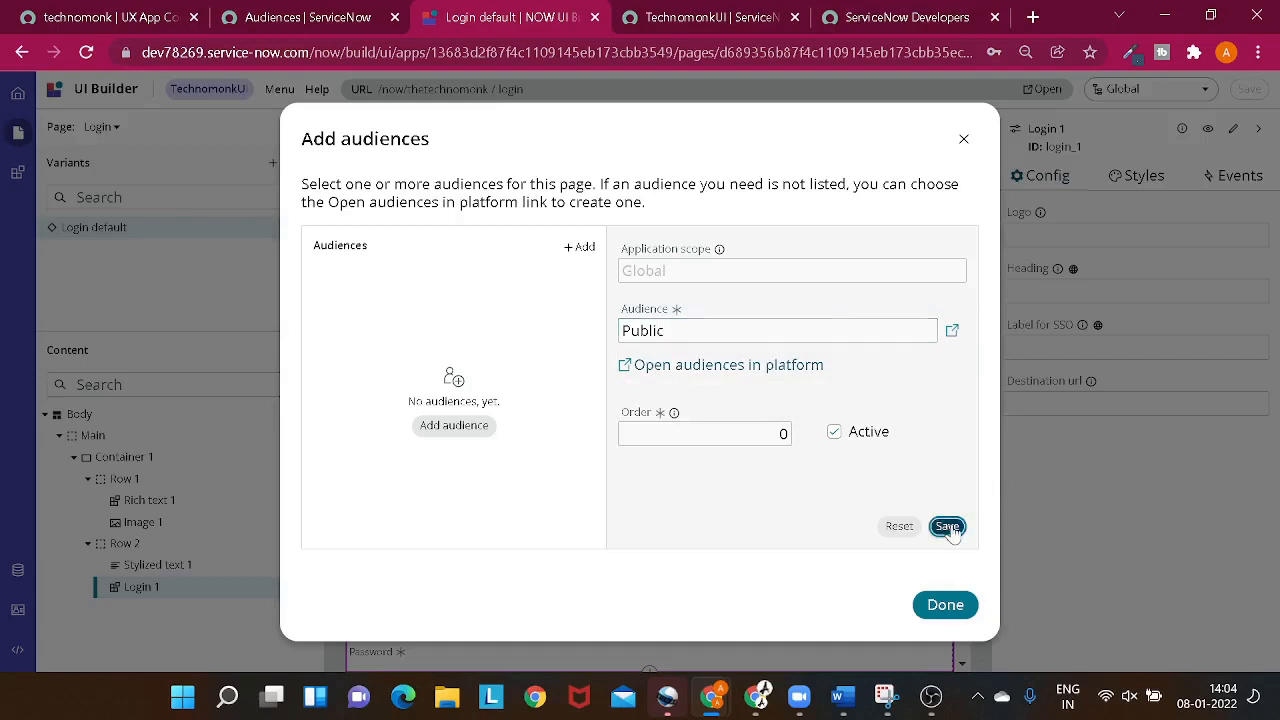
click(948, 604)
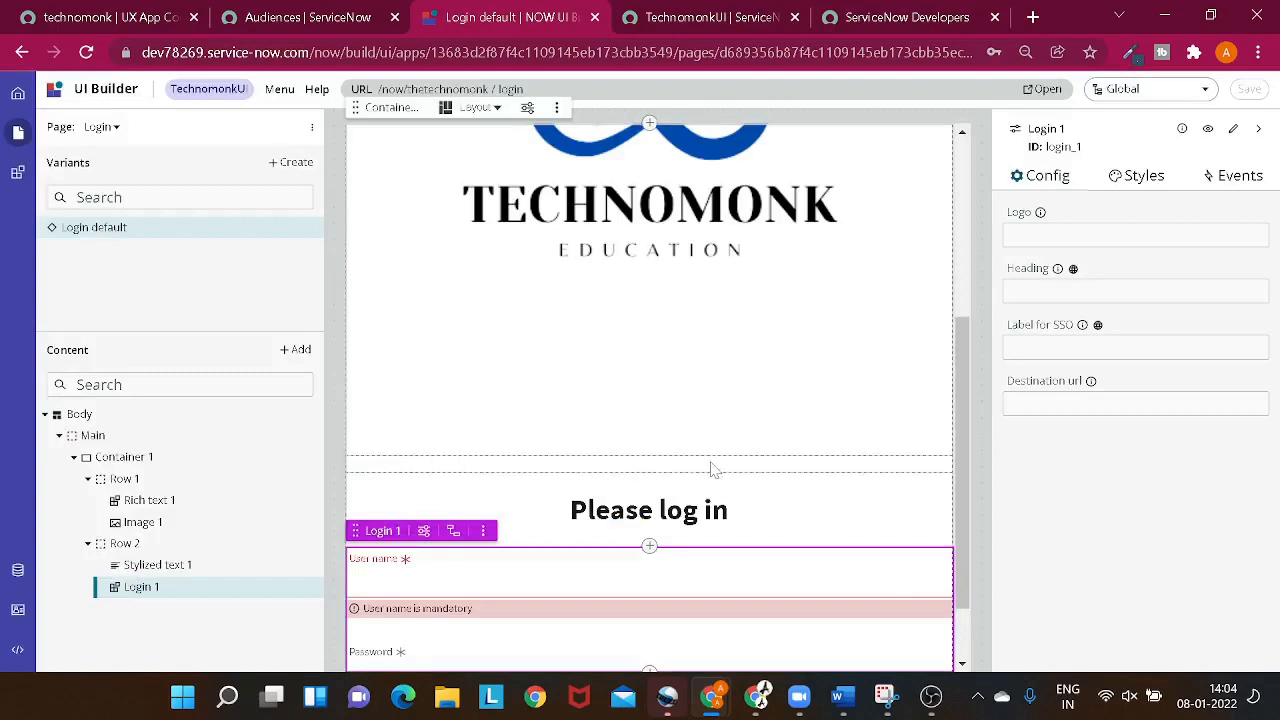
- Reload the thetechnomonk/login page in the incognito window and examine its welcome heading, logo and login form
key(alt+Tab)
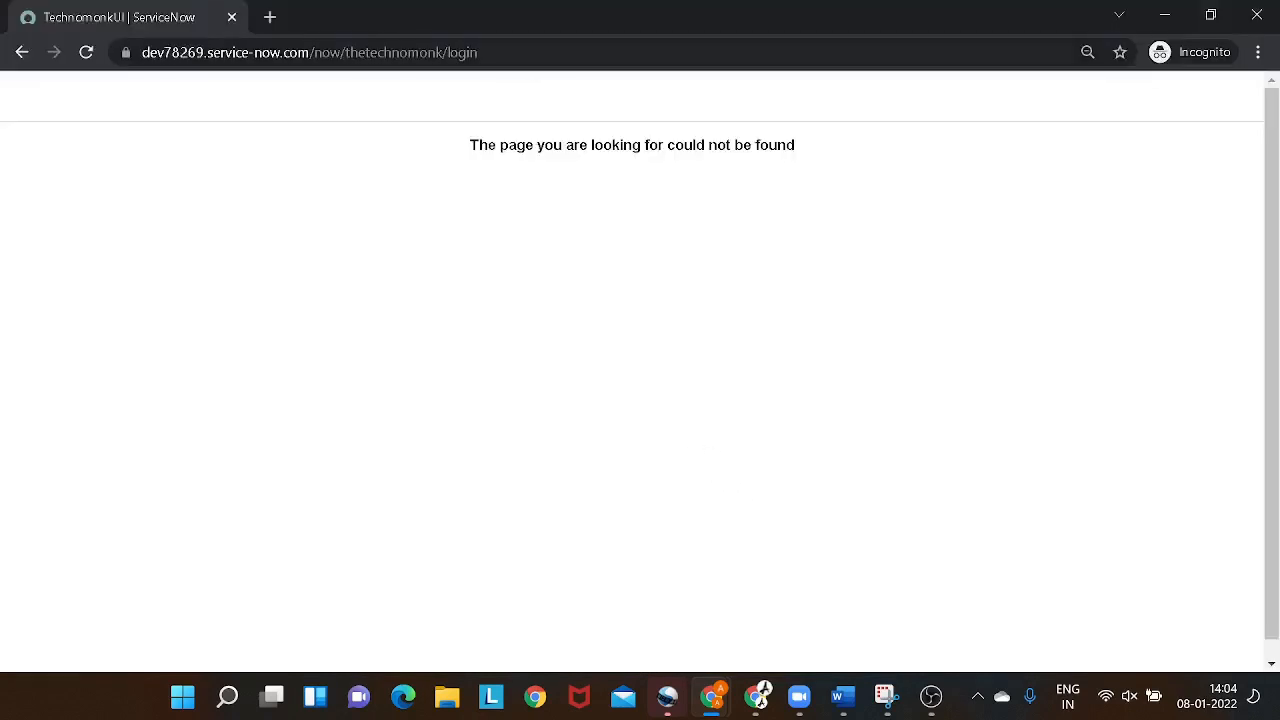
key(ctrl+l)
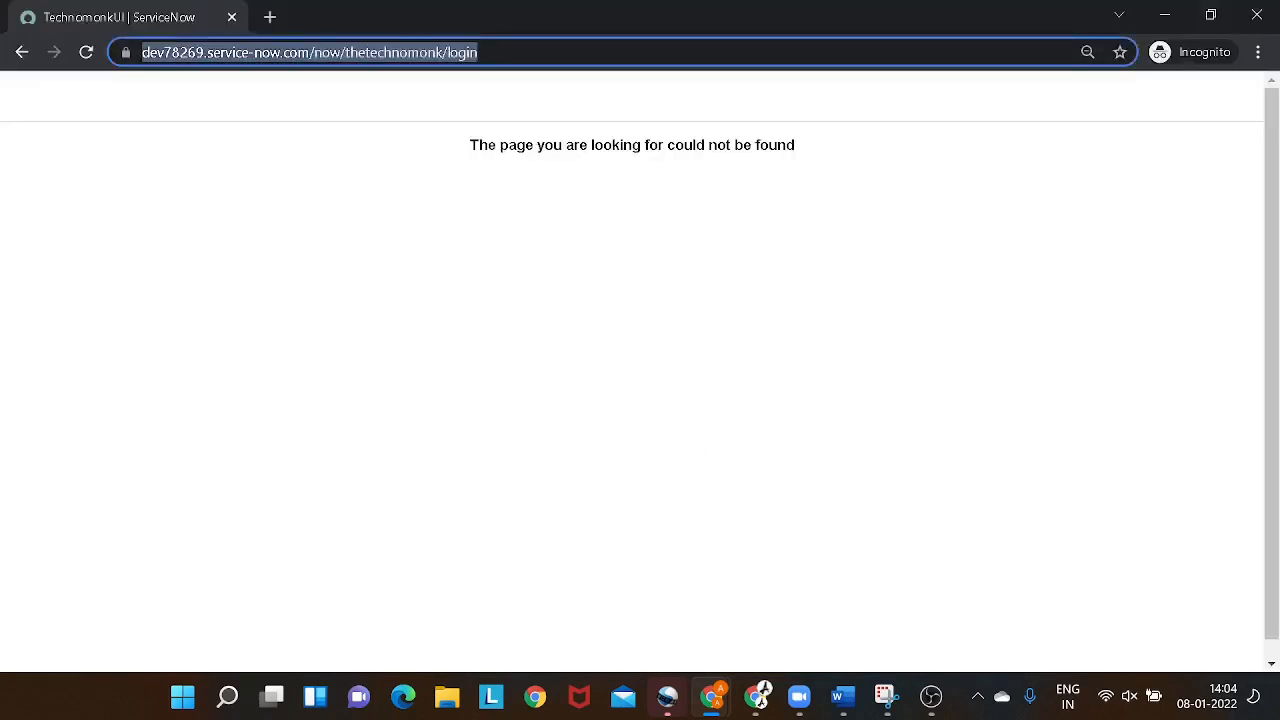
key(Return)
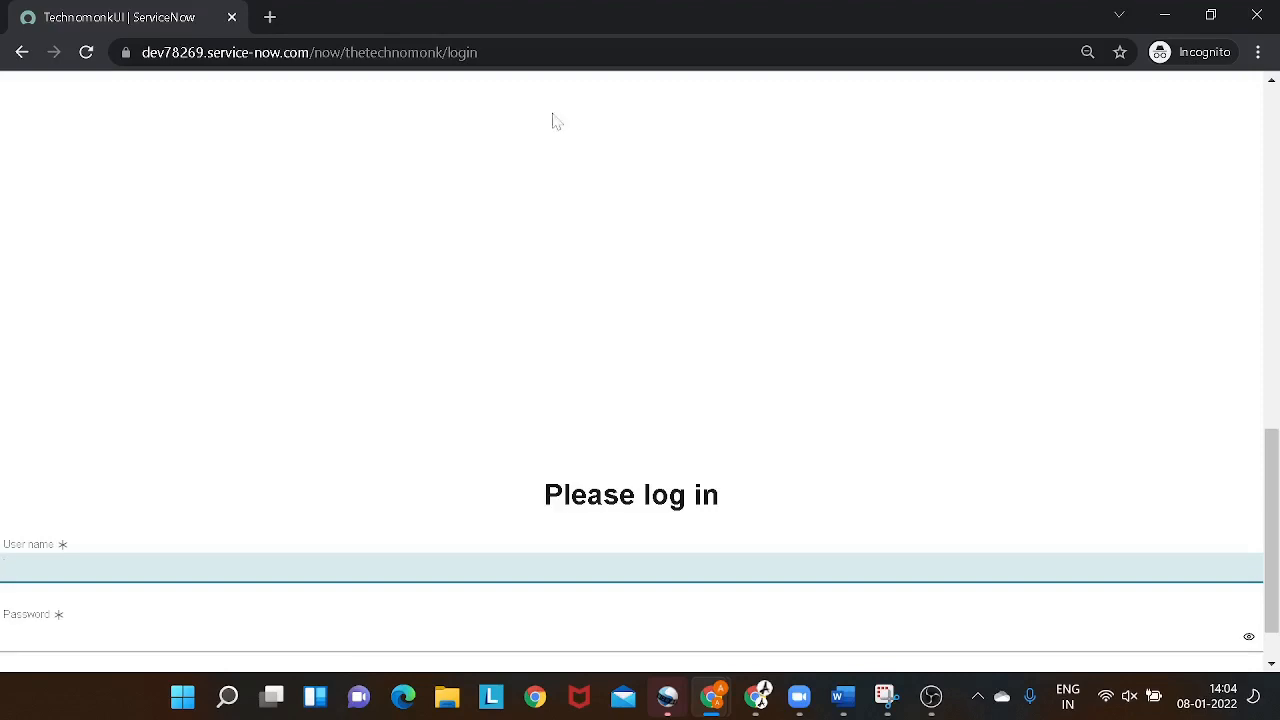
scroll(651, 334, up, 10)
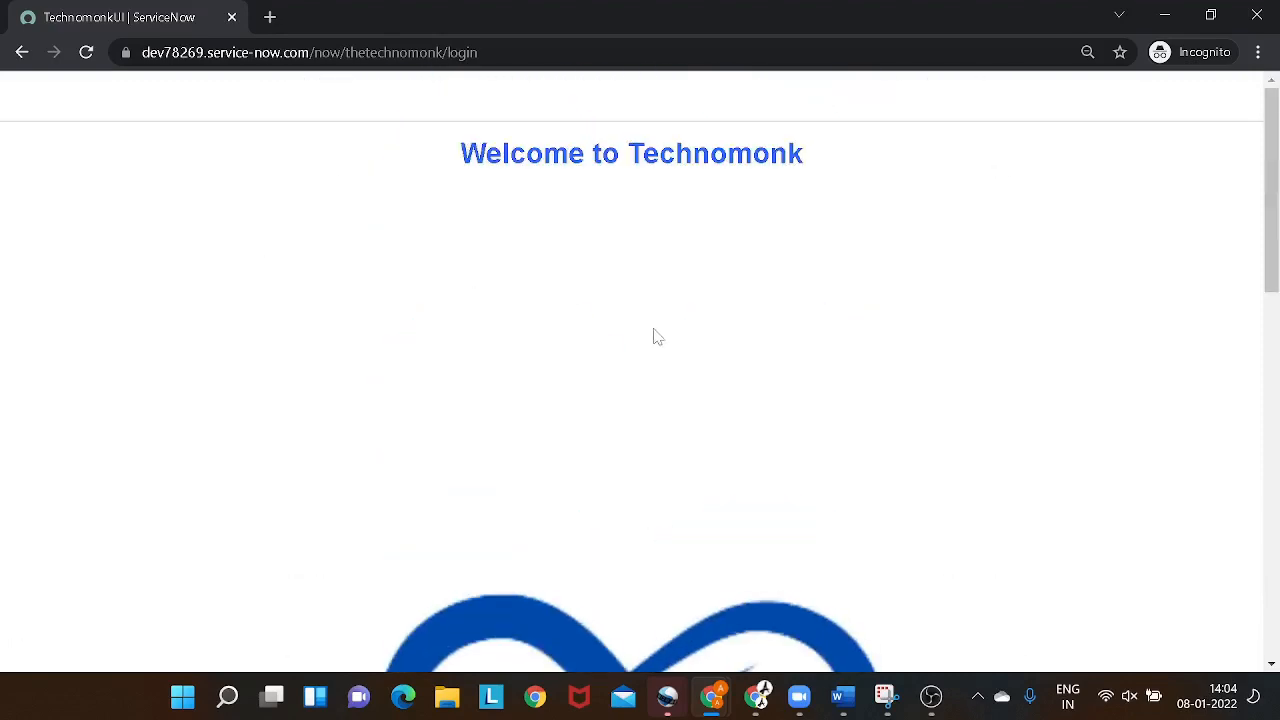
scroll(660, 335, down, 10)
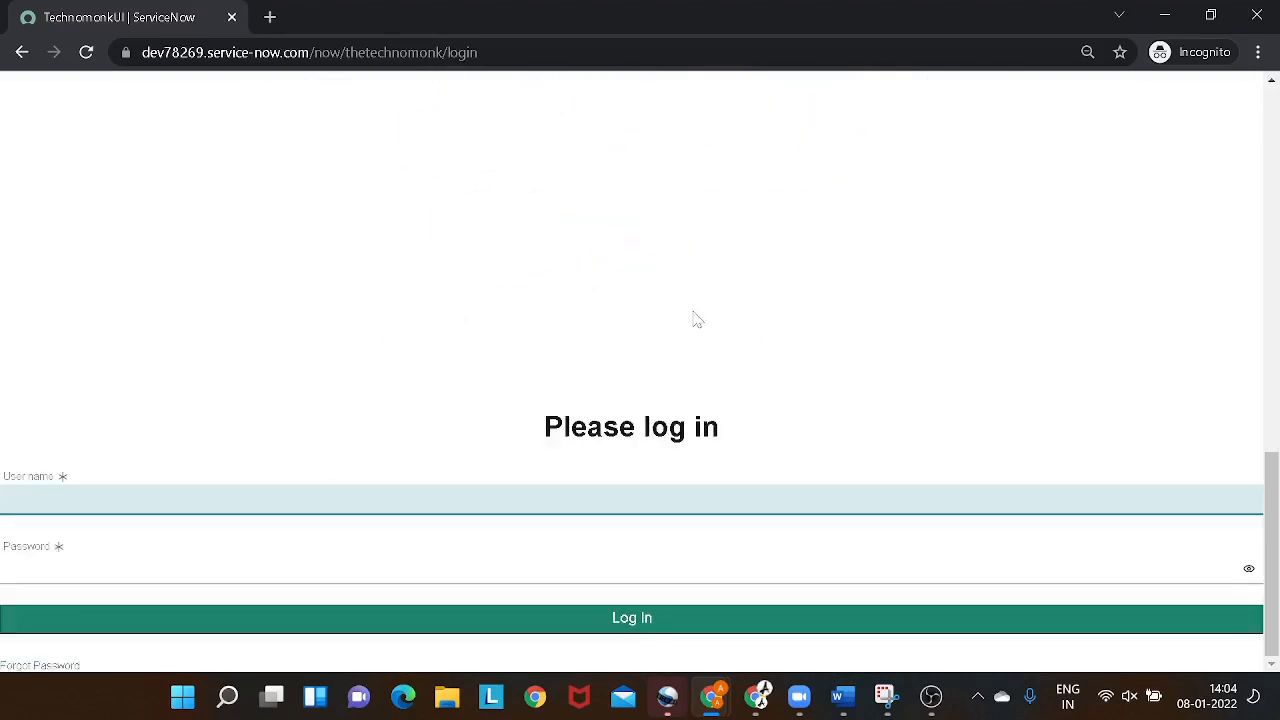
scroll(692, 320, up, 5)
scroll(698, 320, up, 5)
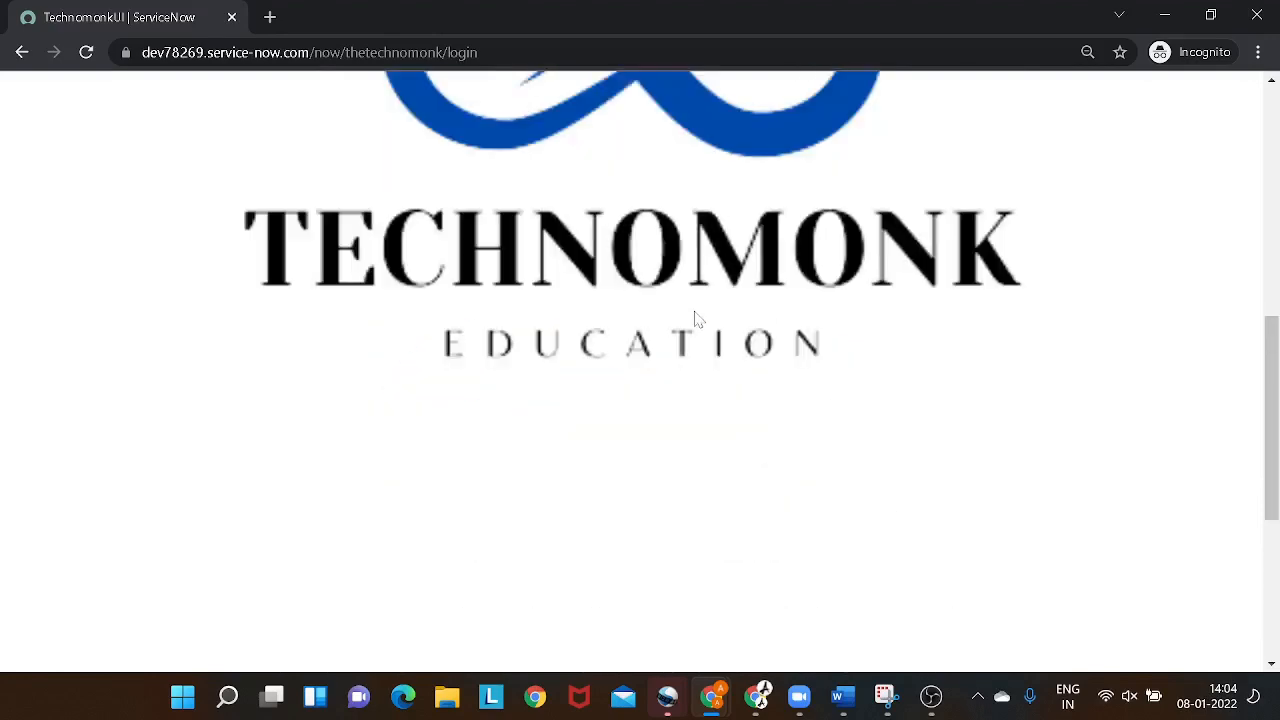
scroll(698, 320, down, 4)
scroll(700, 316, down, 5)
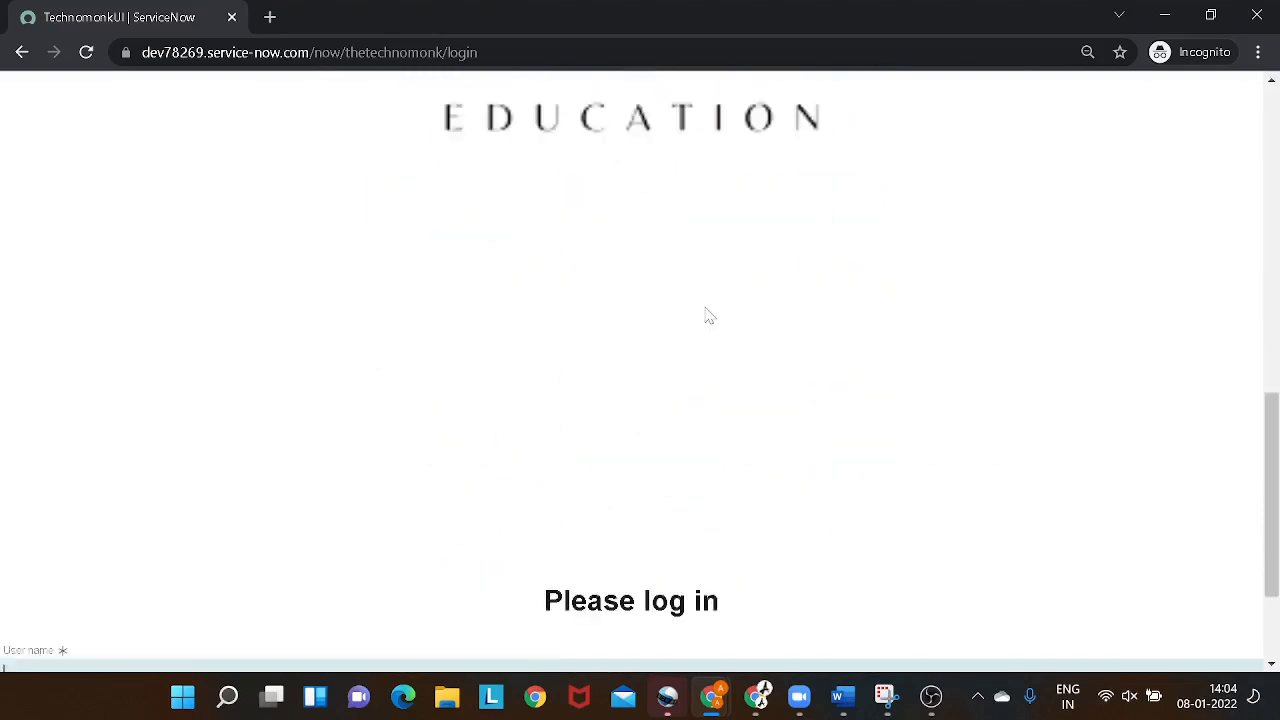
- Back in UI Builder, set the fit of the Technomonk logo image to Keep original size and save the page
key(alt+Tab)
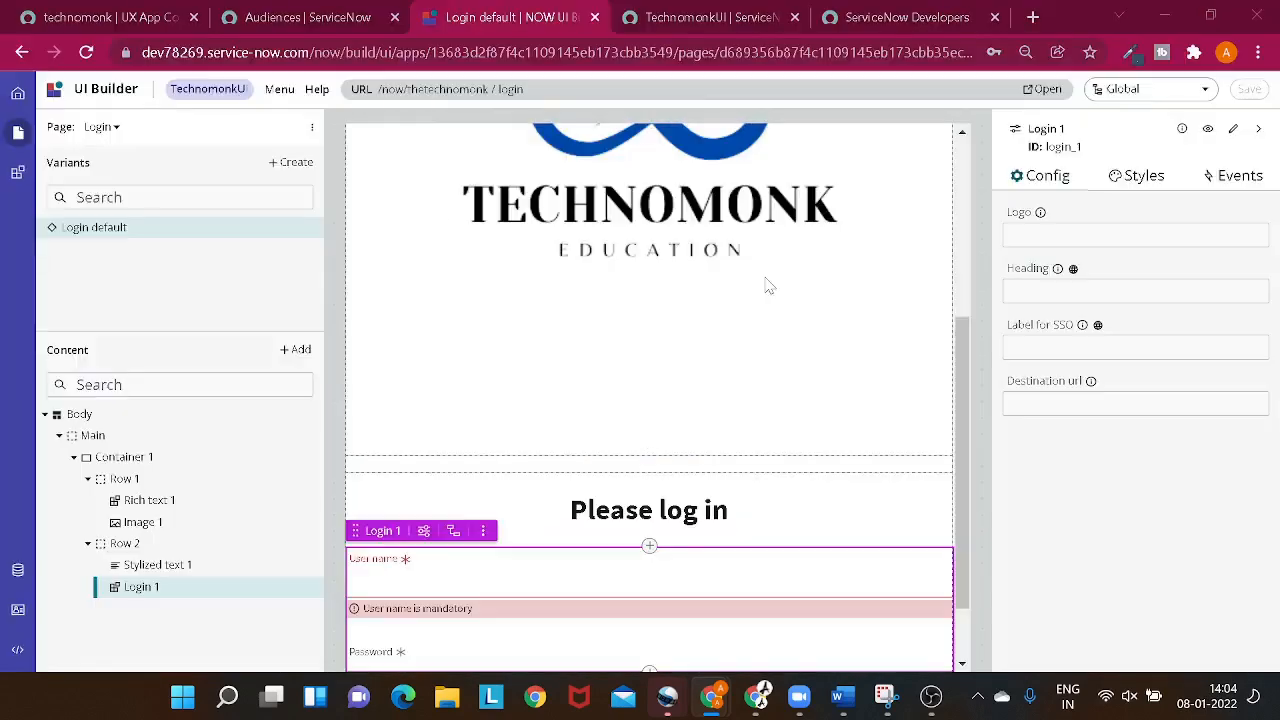
click(662, 259)
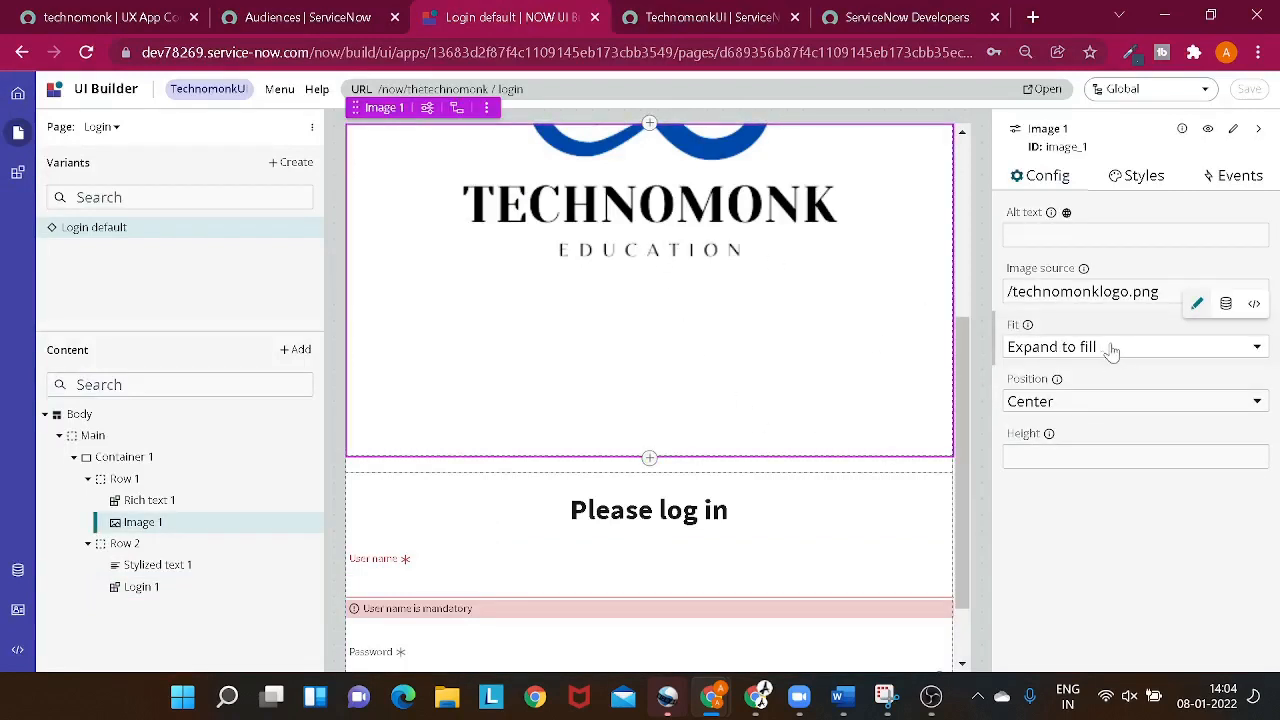
click(1114, 358)
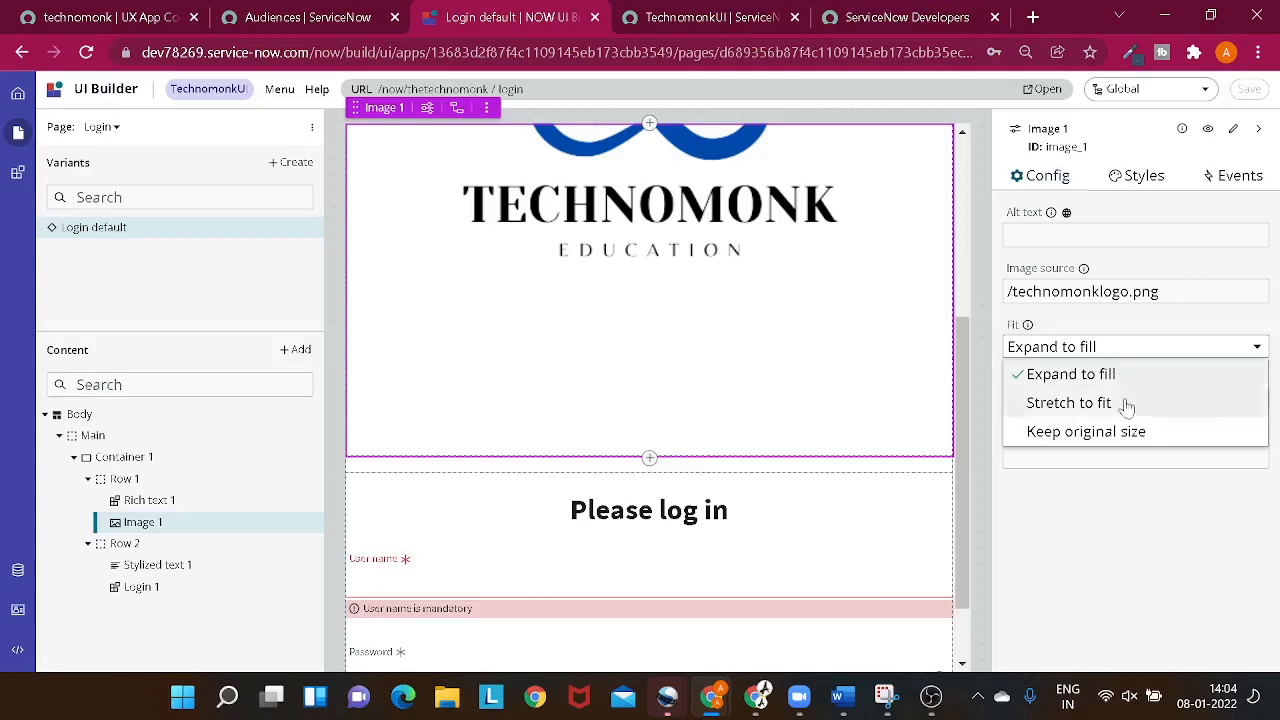
click(1132, 432)
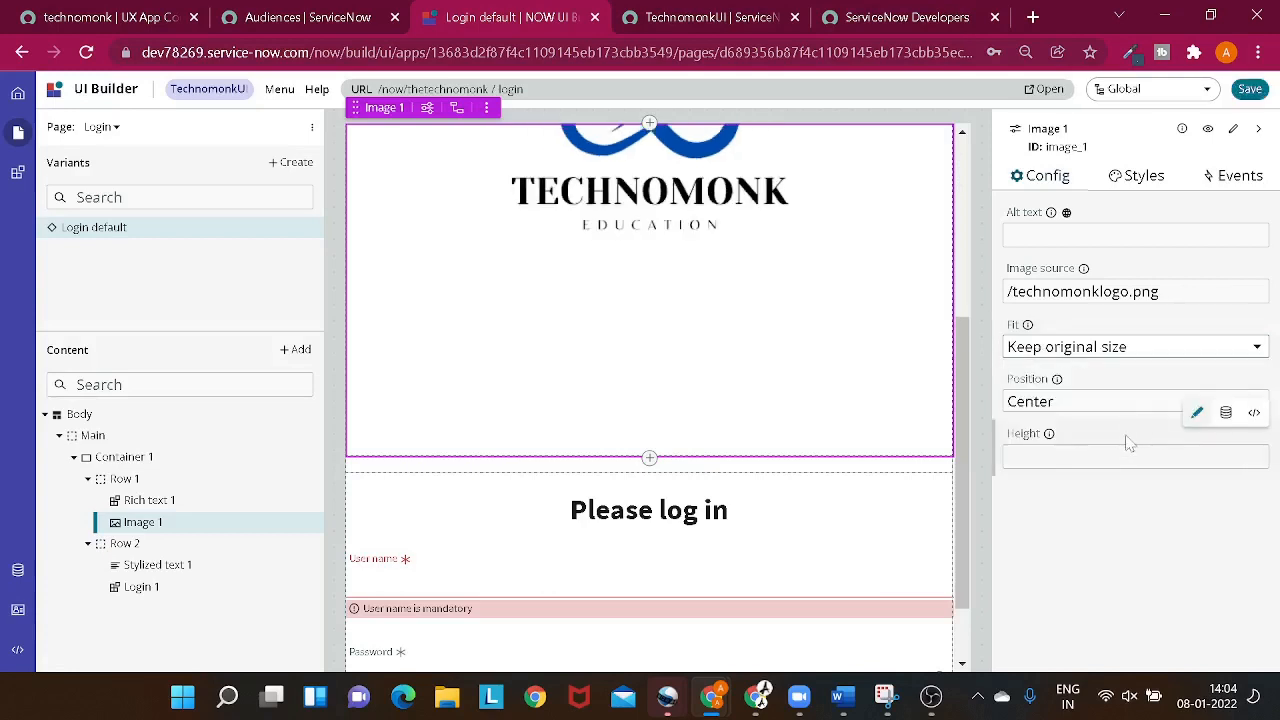
click(1250, 92)
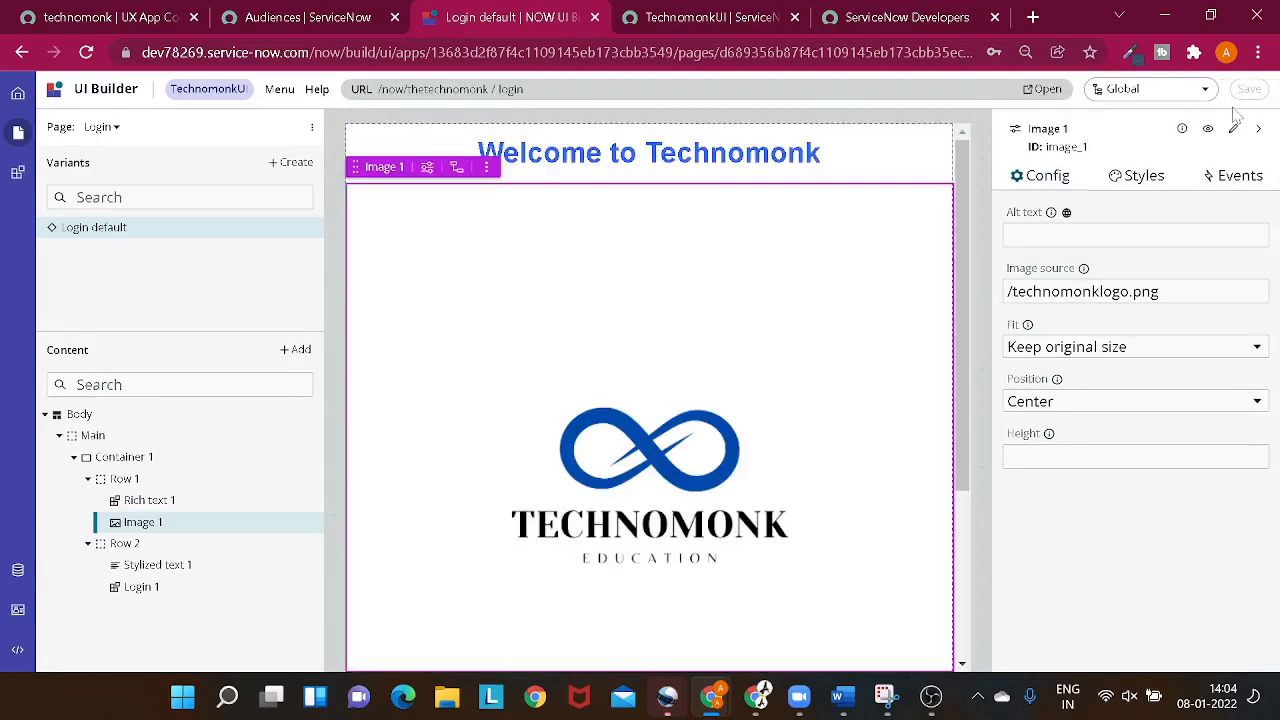
- Refresh the login page in the incognito window and check the resized logo and the layout around it
key(alt+Tab)
key(ctrl+l)
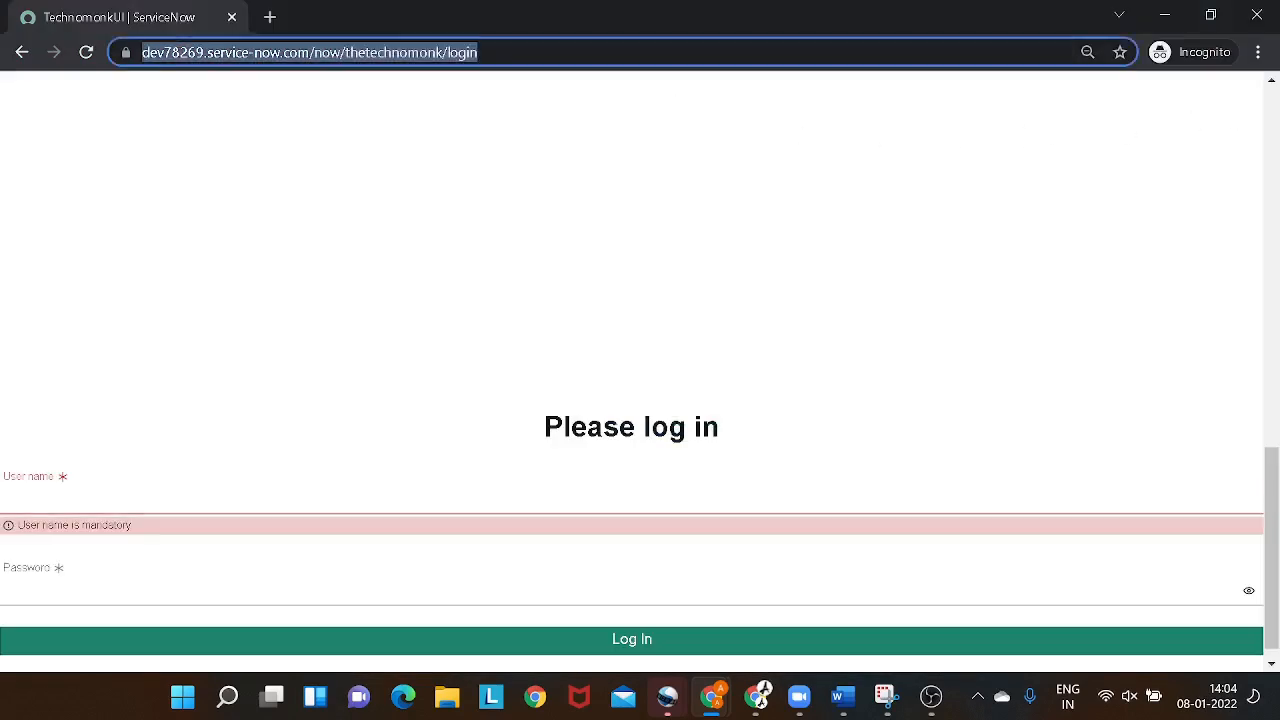
key(Return)
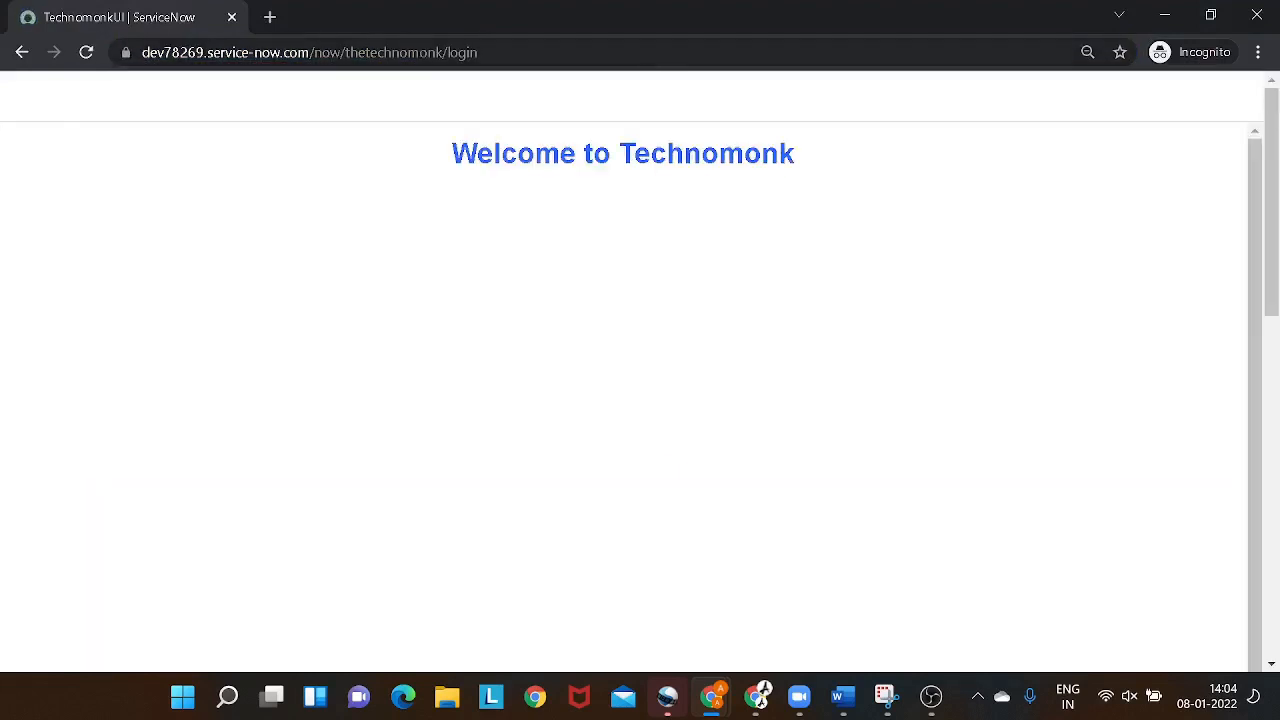
scroll(720, 258, up, 1)
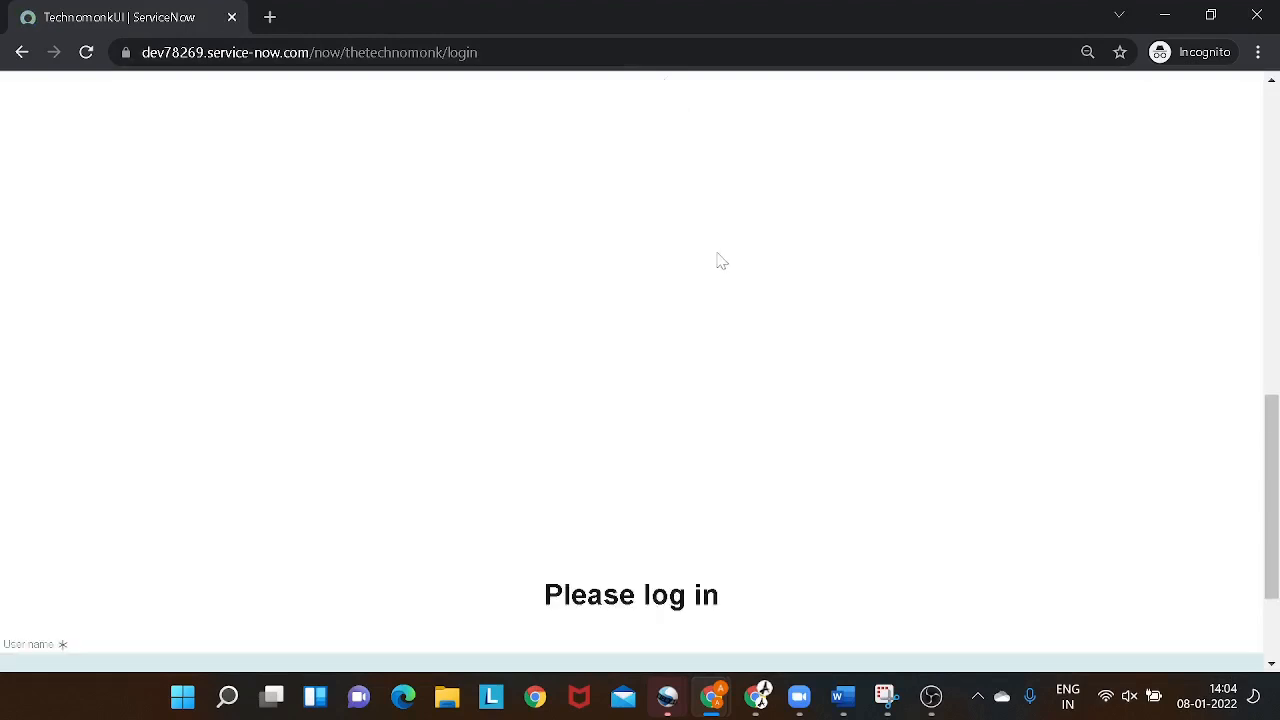
scroll(720, 260, up, 6)
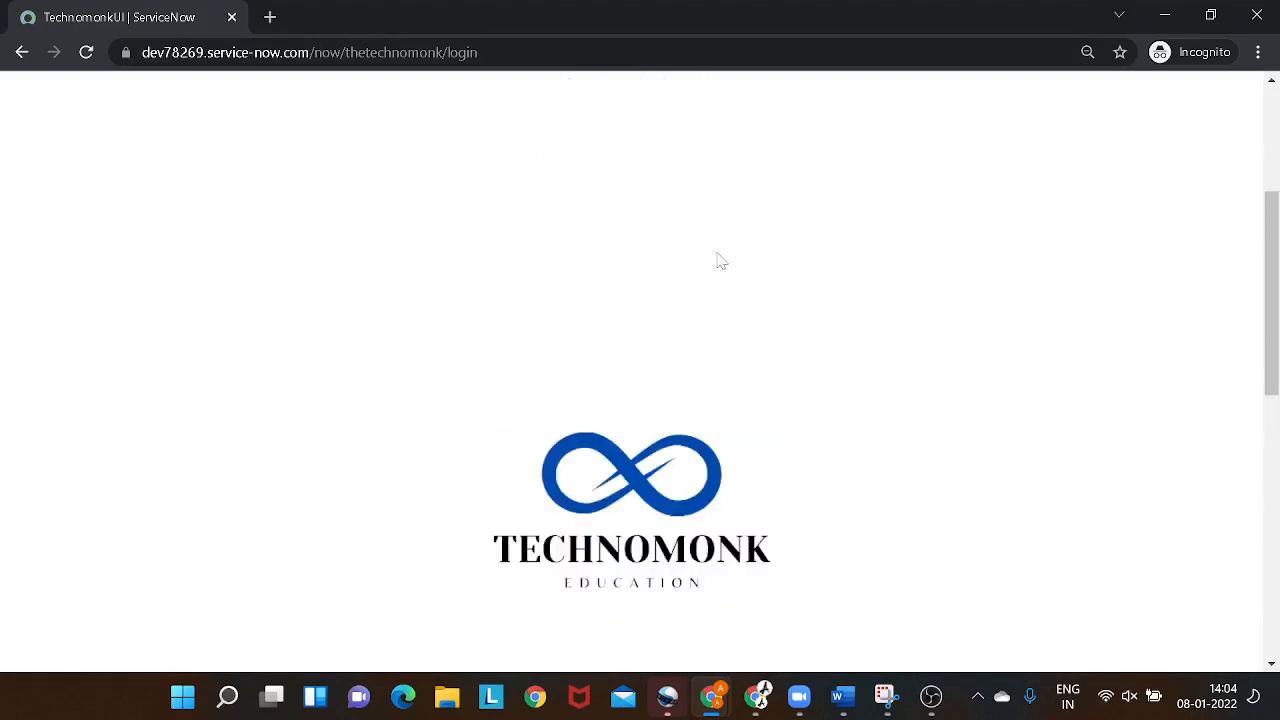
scroll(720, 260, up, 2)
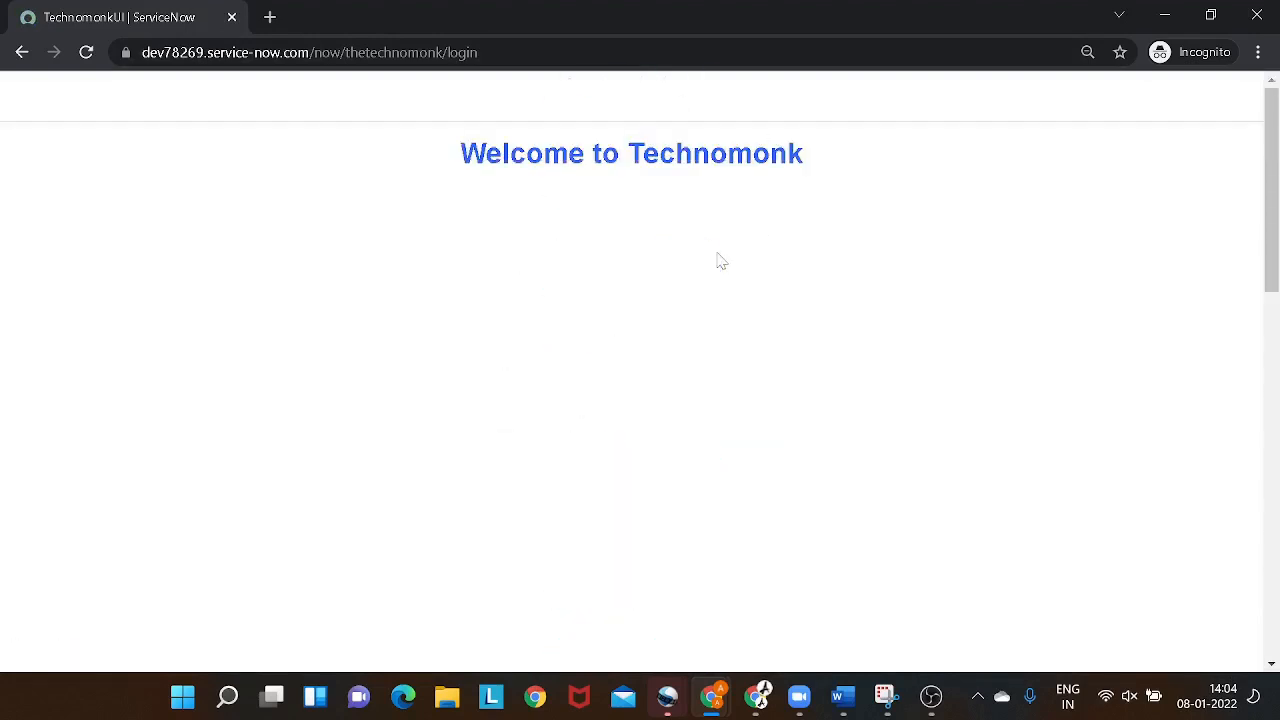
scroll(720, 260, down, 8)
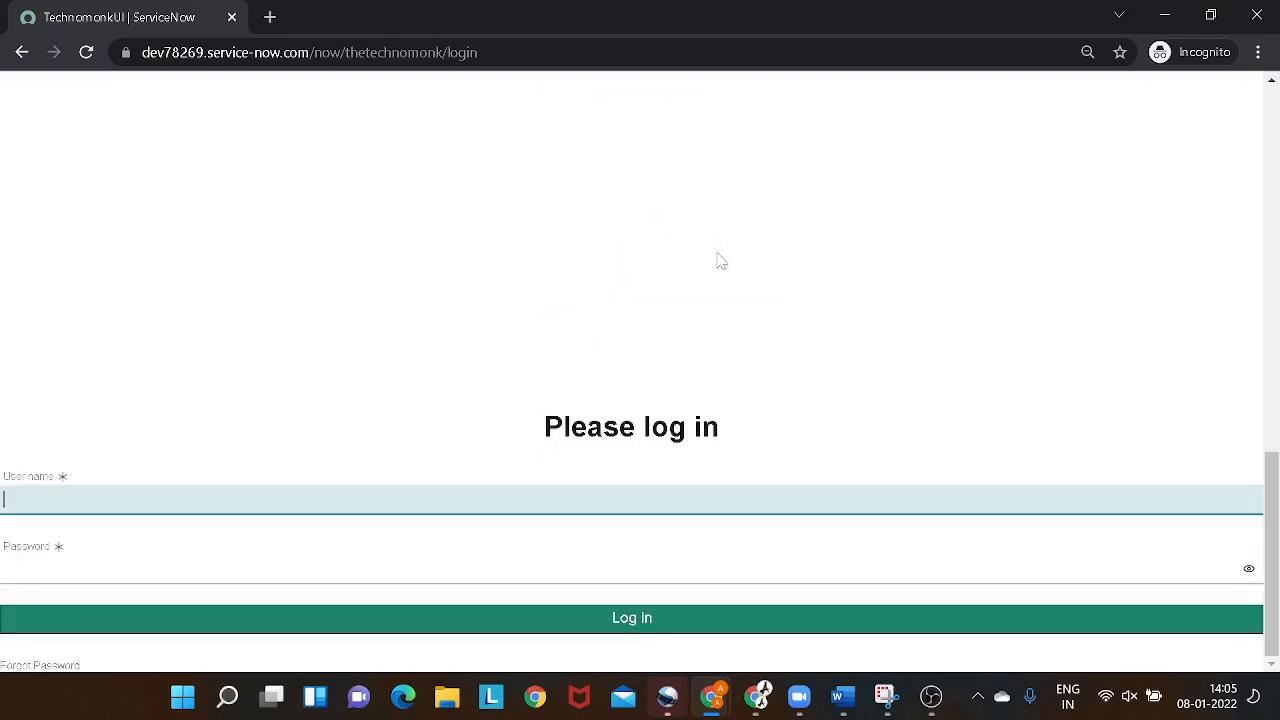
scroll(720, 262, up, 3)
- Switch back to UI Builder and examine the logo image and the blank space around it on the Login page
key(alt+Tab)
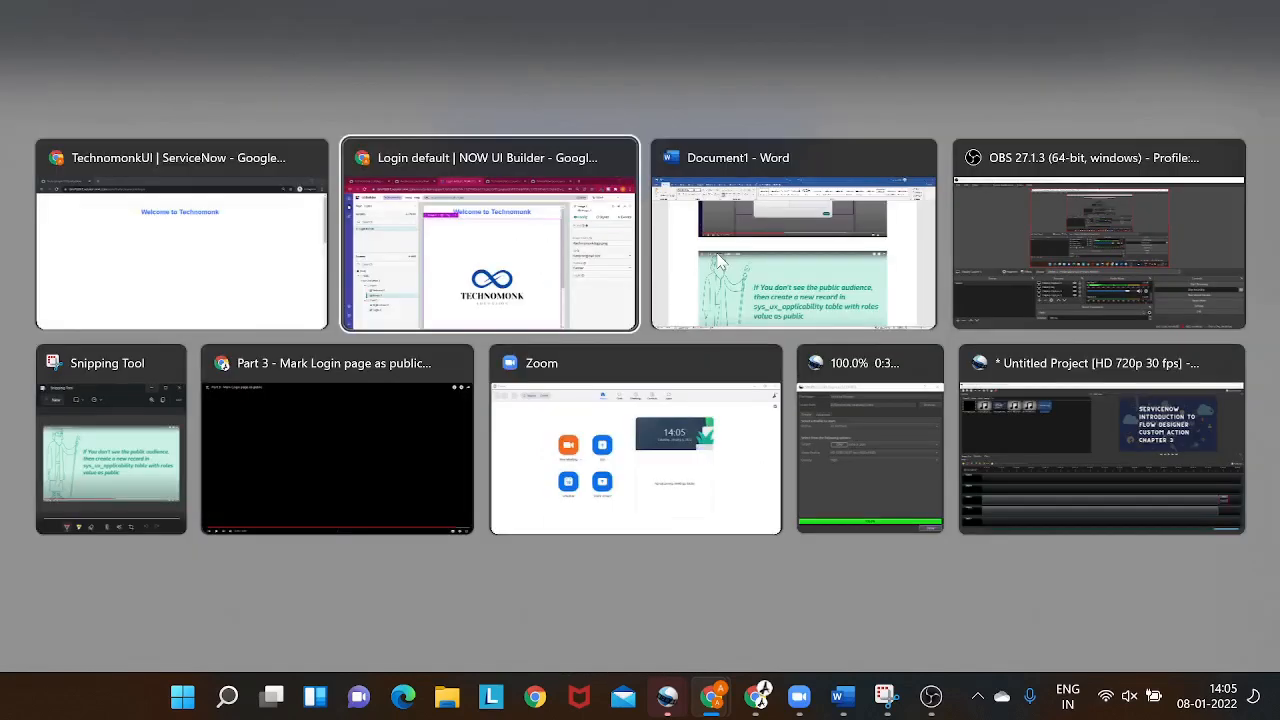
scroll(745, 330, up, 3)
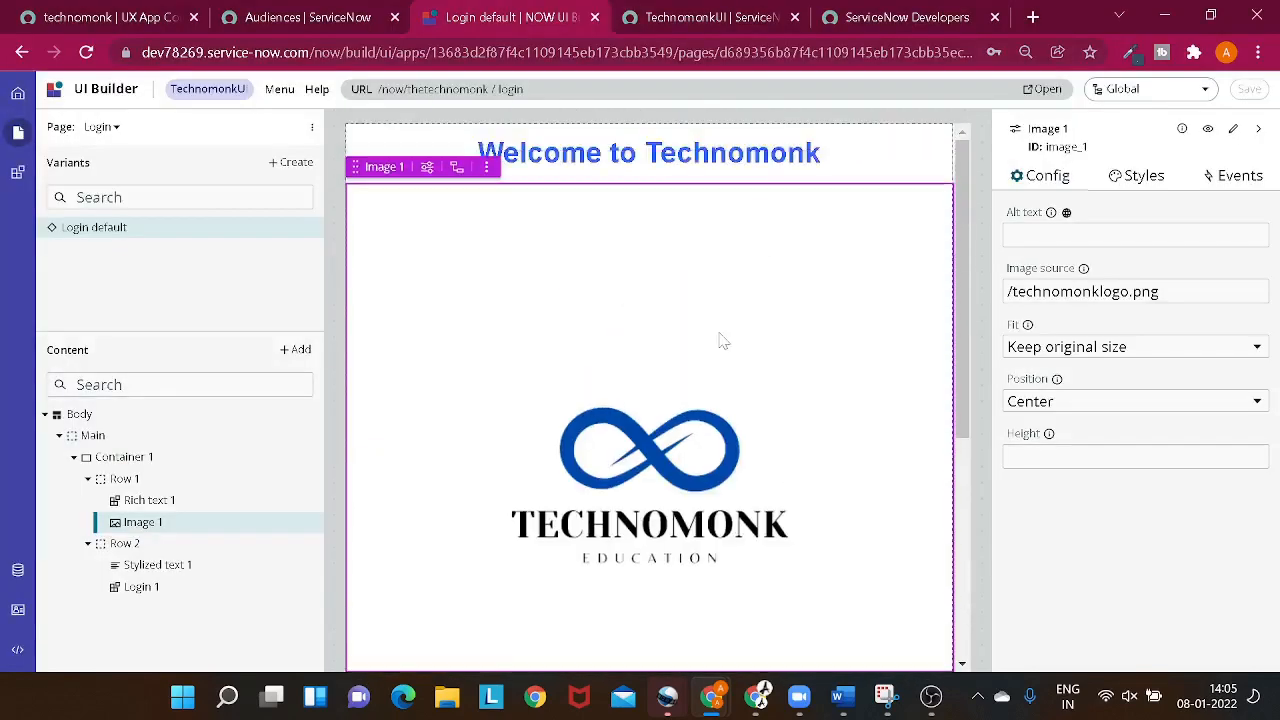
scroll(720, 337, down, 1)
click(486, 107)
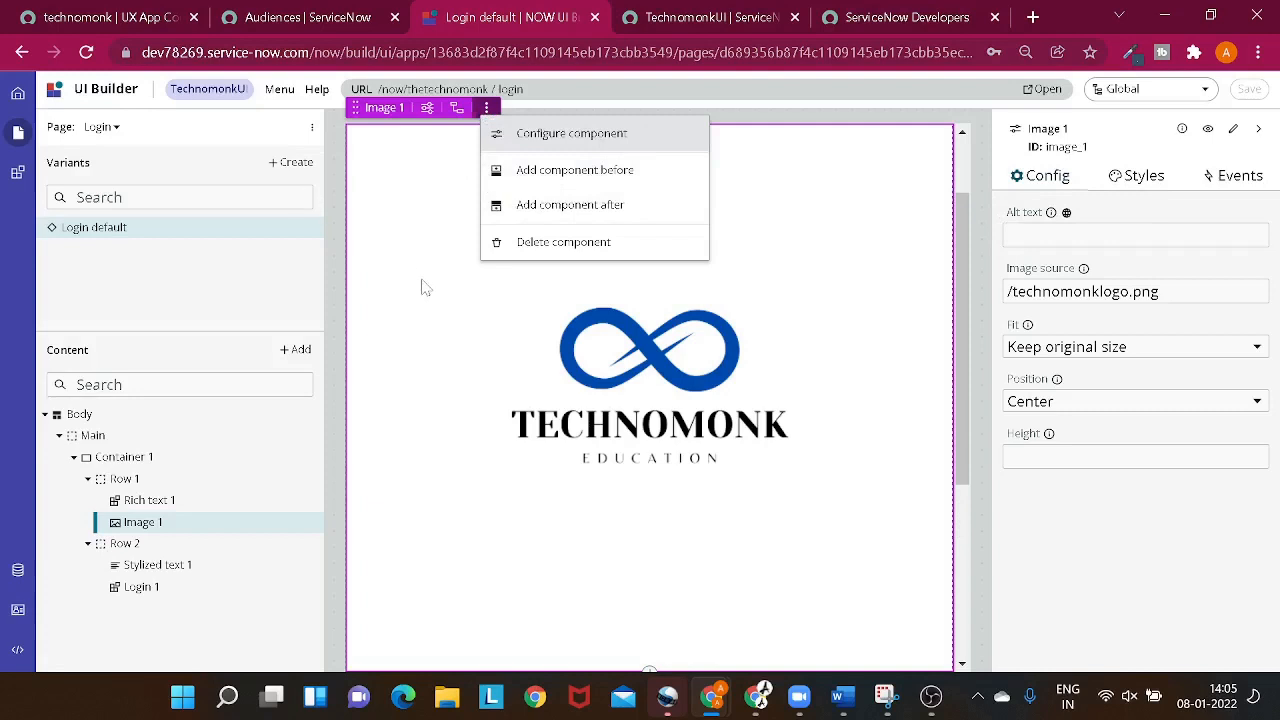
click(420, 386)
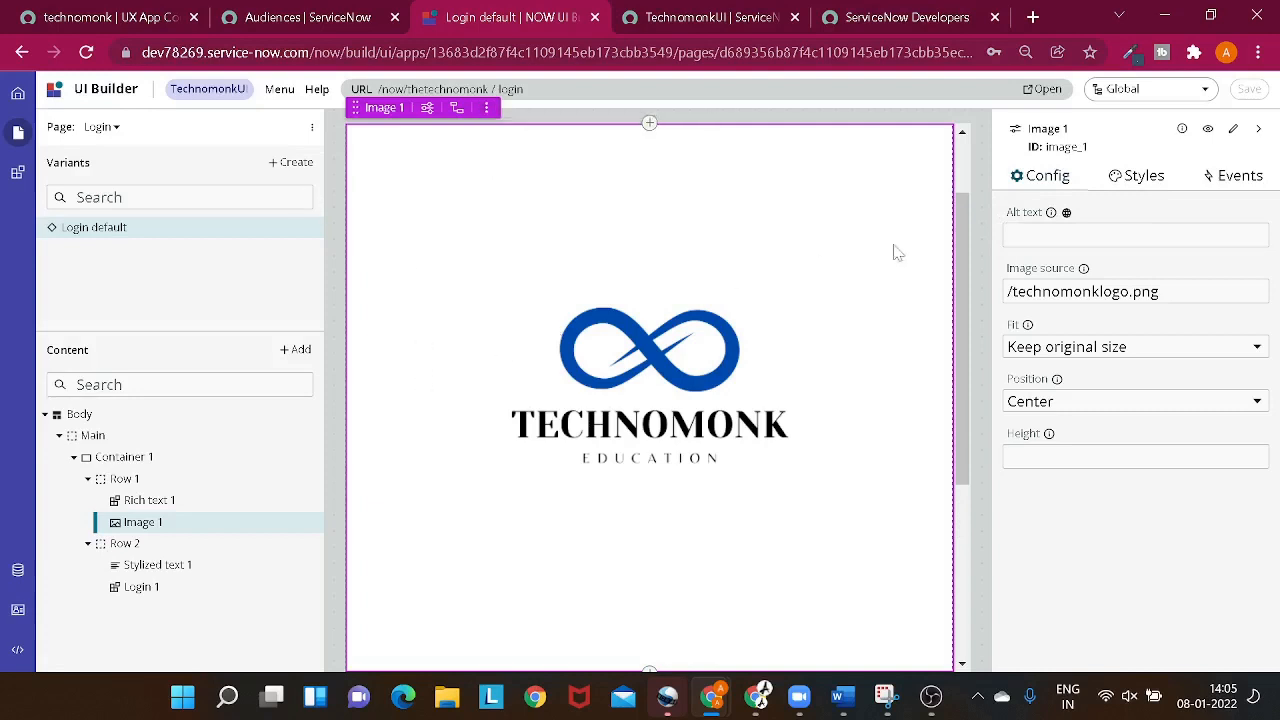
click(1101, 95)
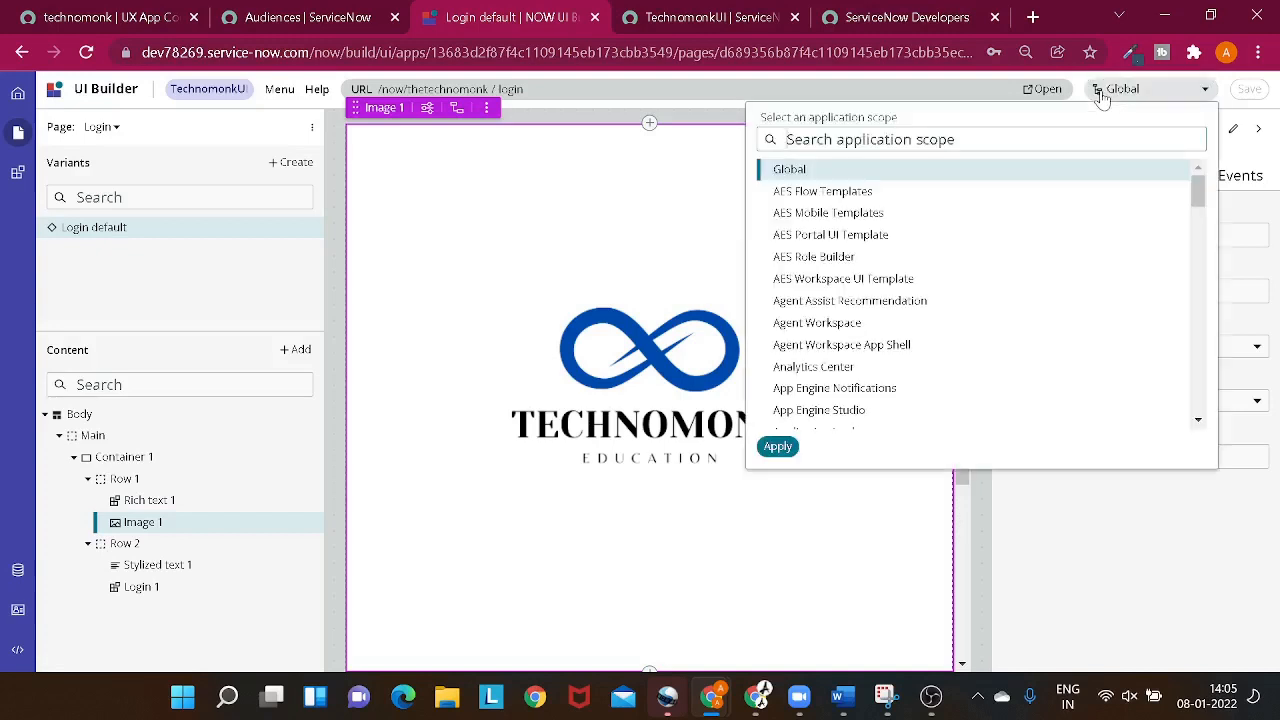
click(553, 207)
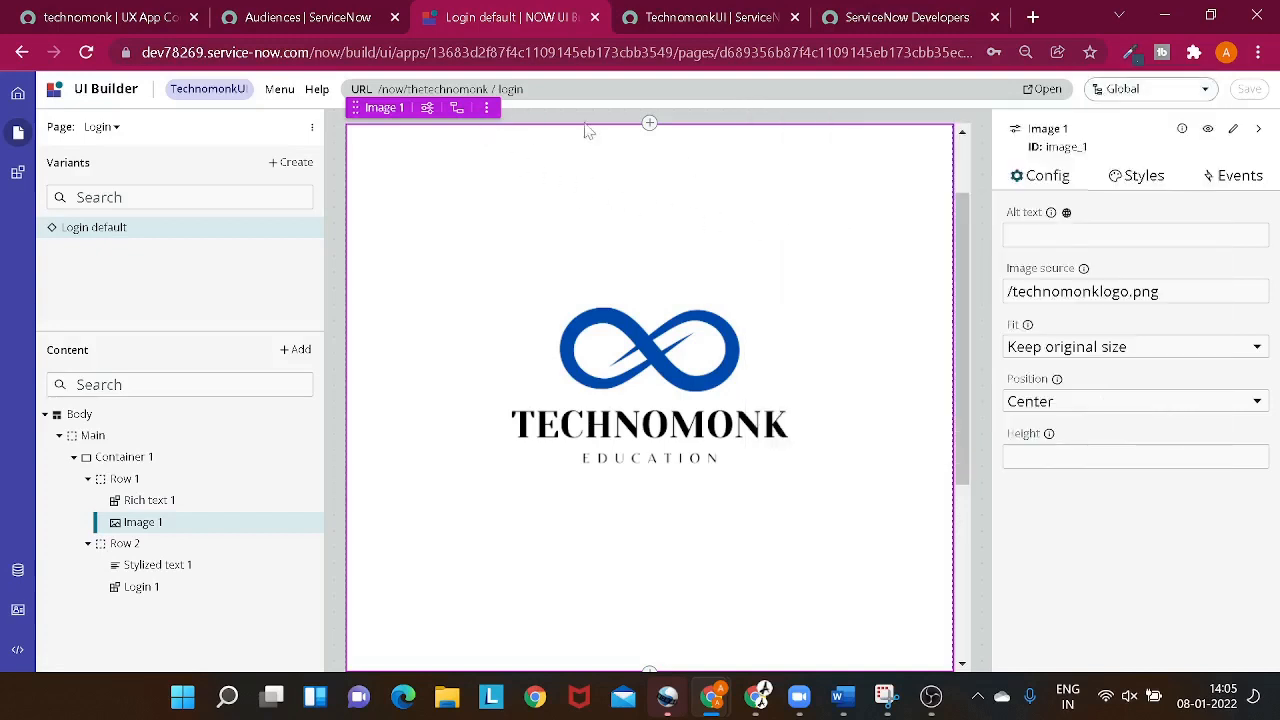
scroll(656, 230, down, 3)
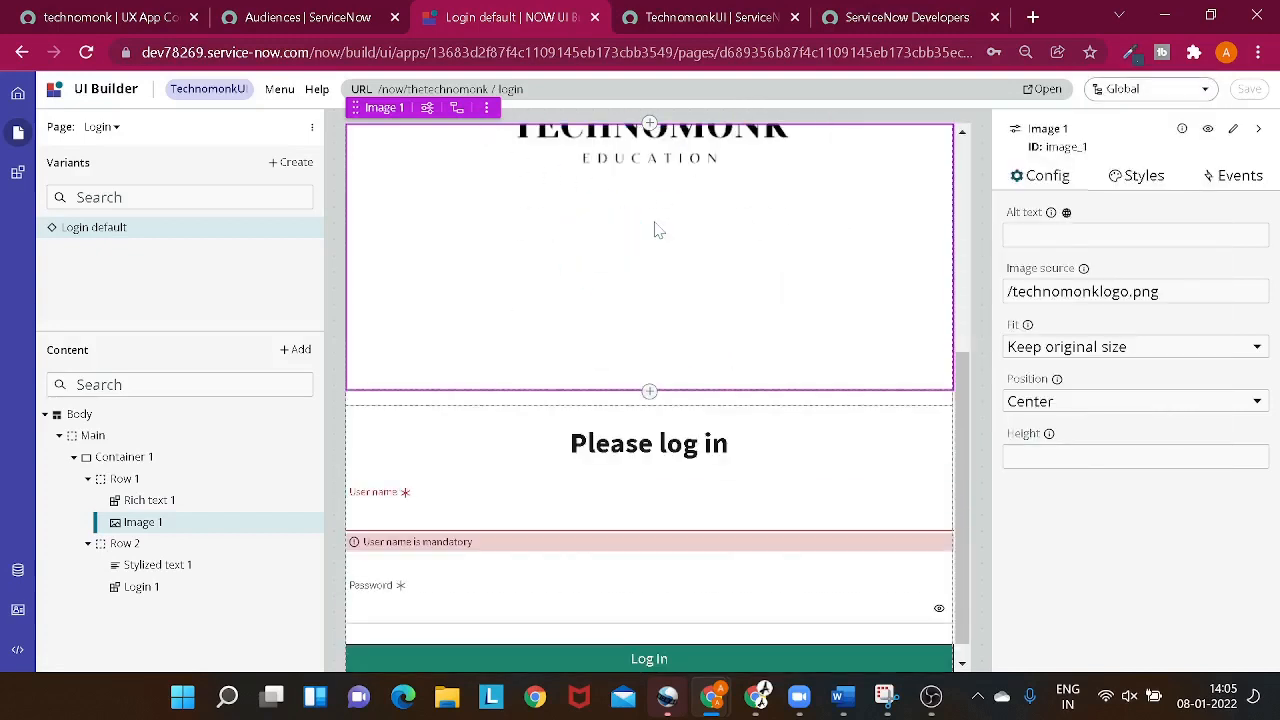
scroll(656, 230, up, 2)
scroll(656, 230, down, 2)
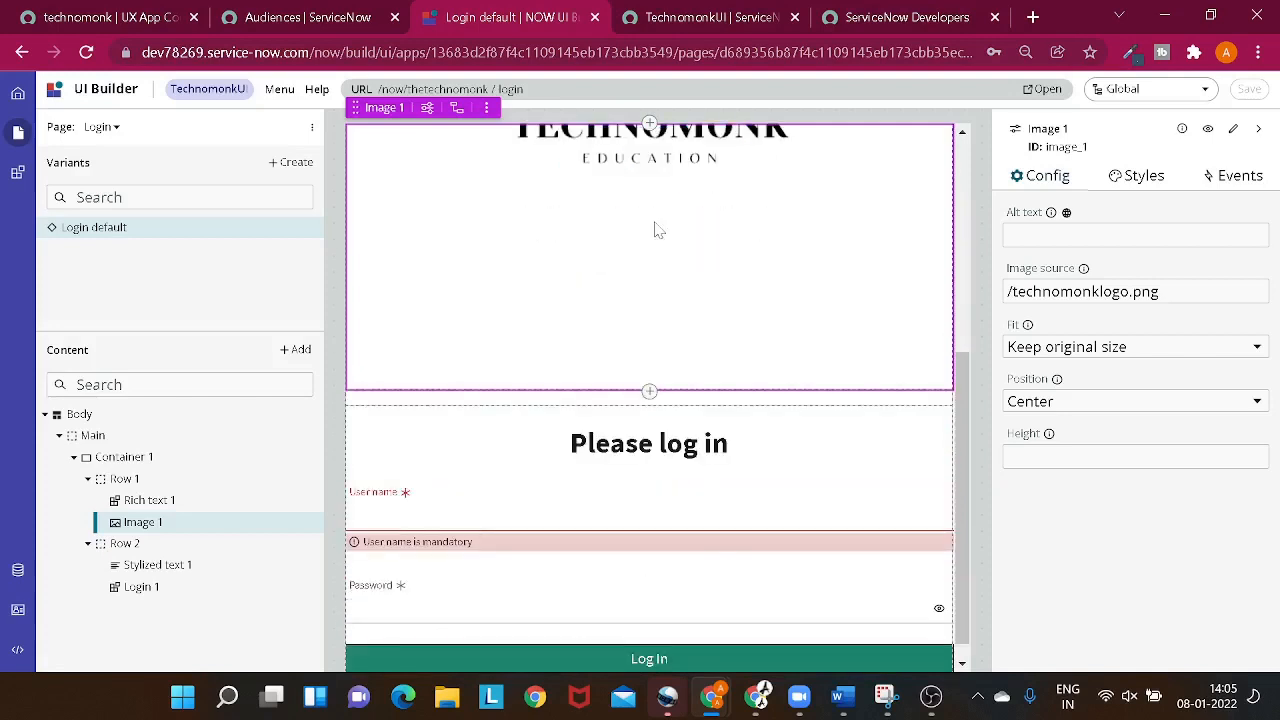
scroll(656, 230, up, 1)
scroll(656, 230, up, 2)
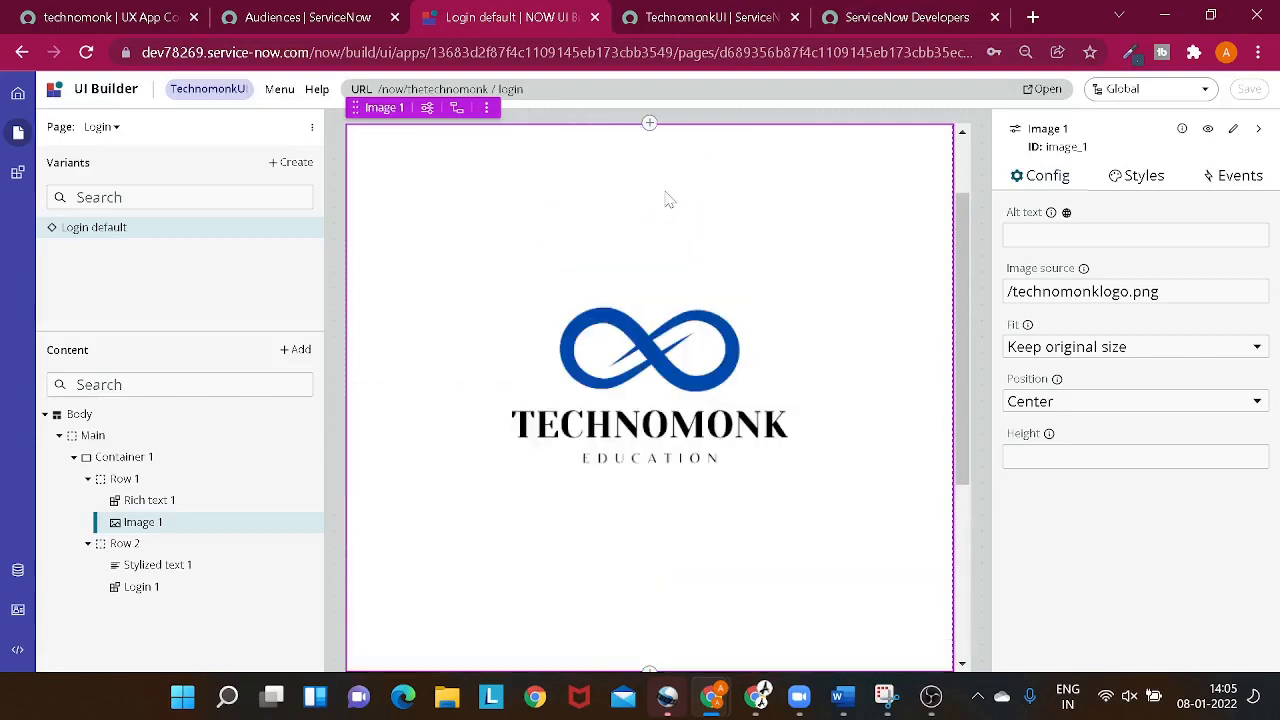
right_click(724, 302)
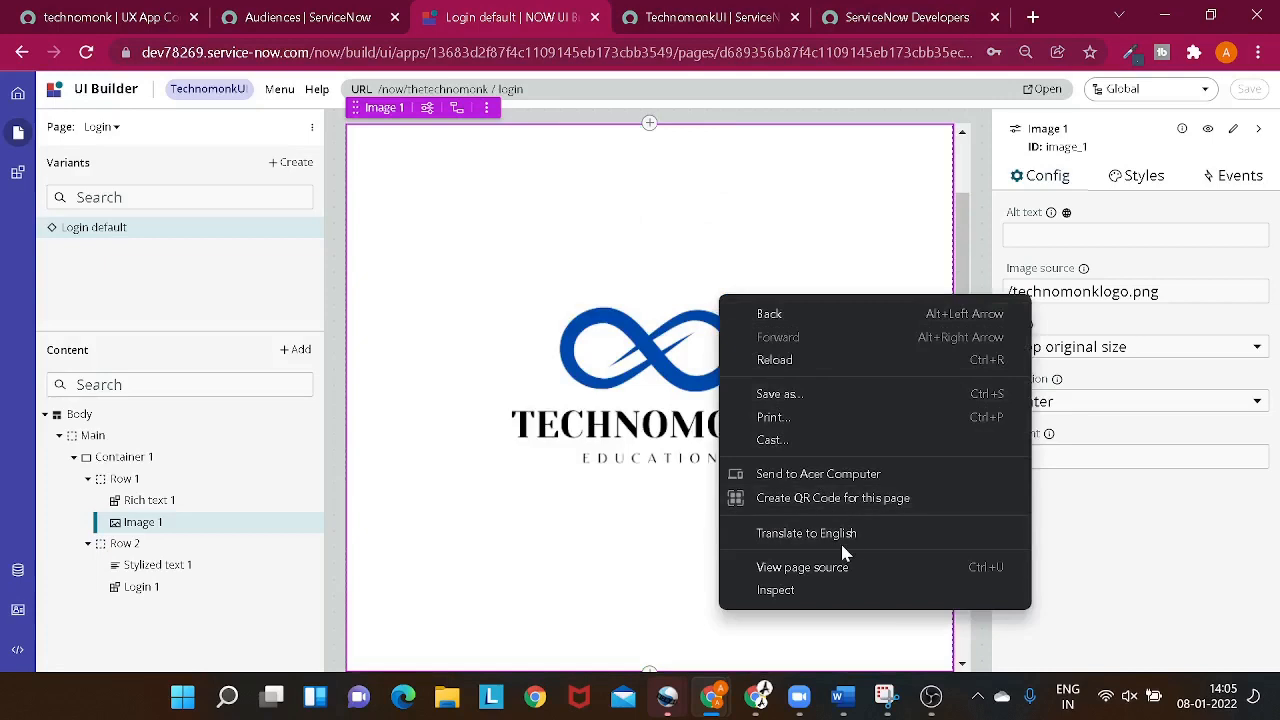
scroll(716, 298, up, 1)
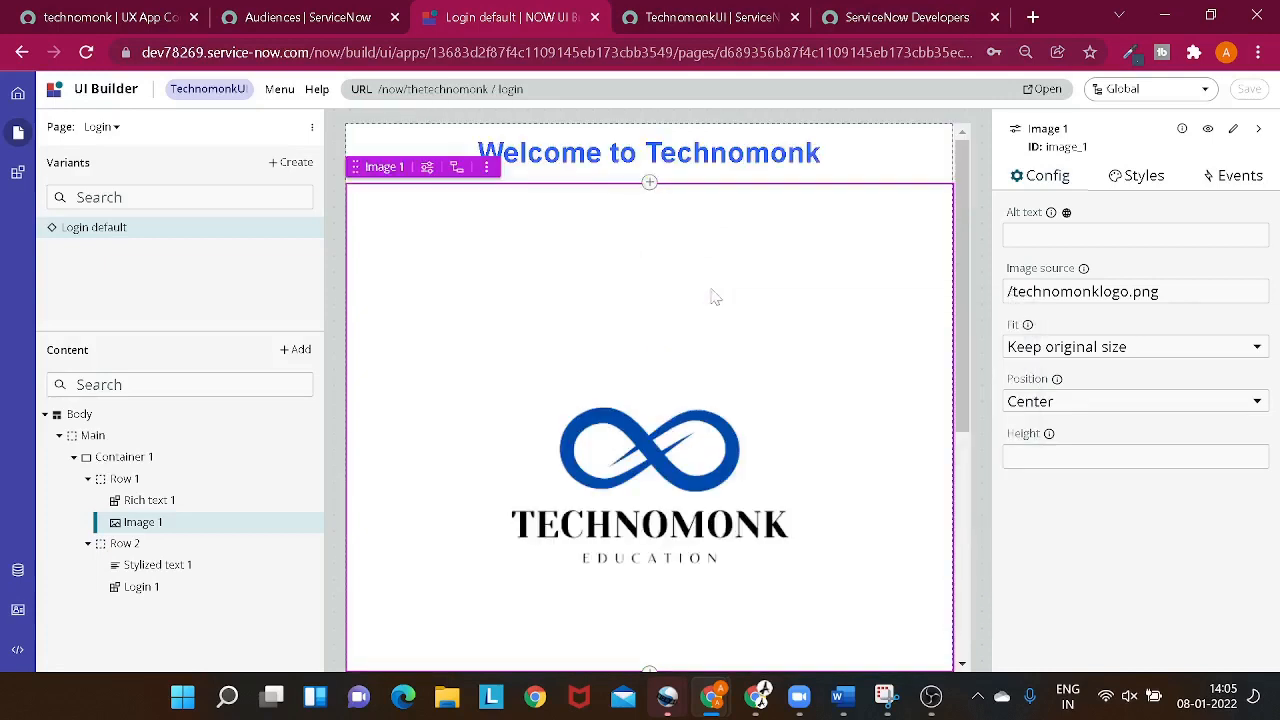
- Delete the Technomonk logo image component from the Login page and save the page
click(486, 167)
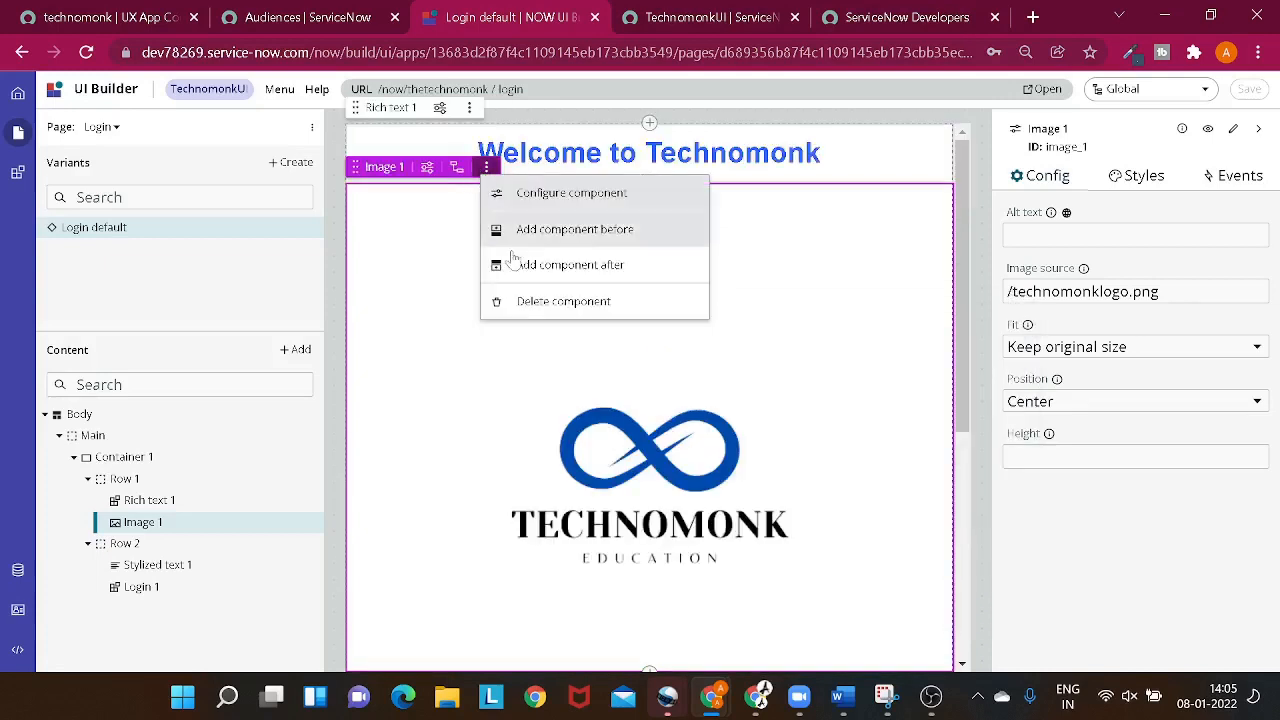
click(543, 300)
click(772, 440)
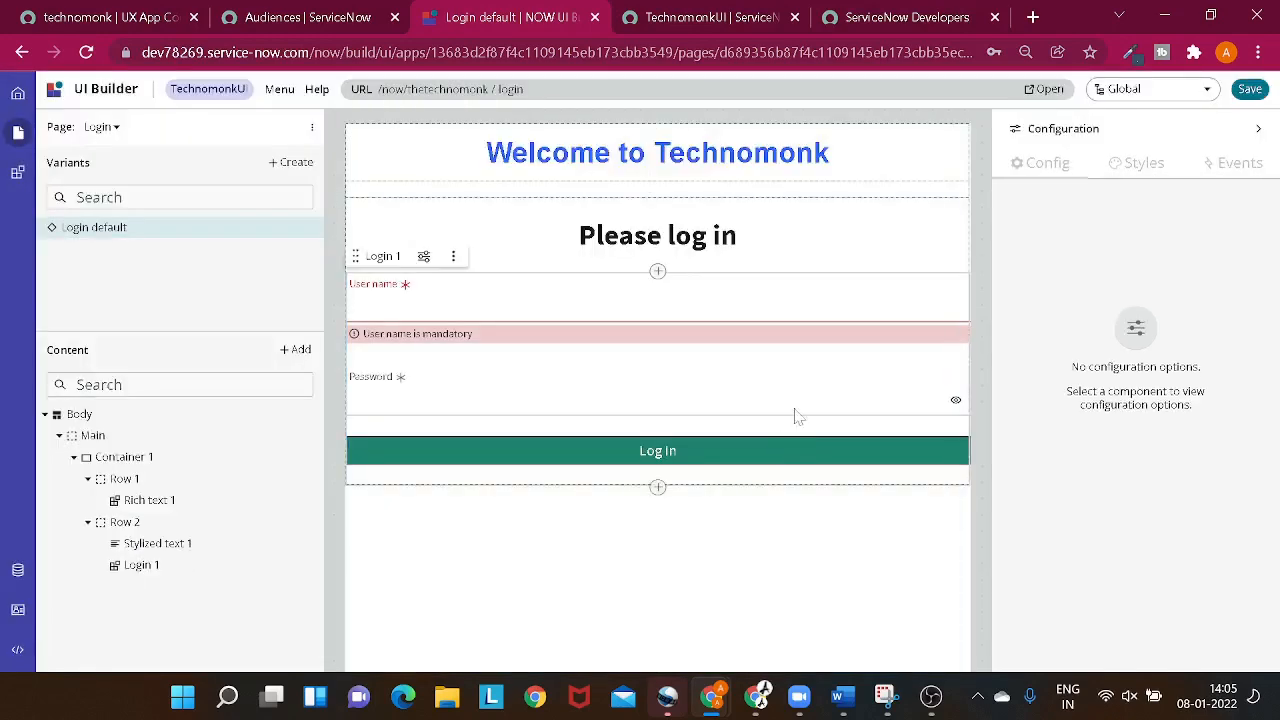
click(1252, 89)
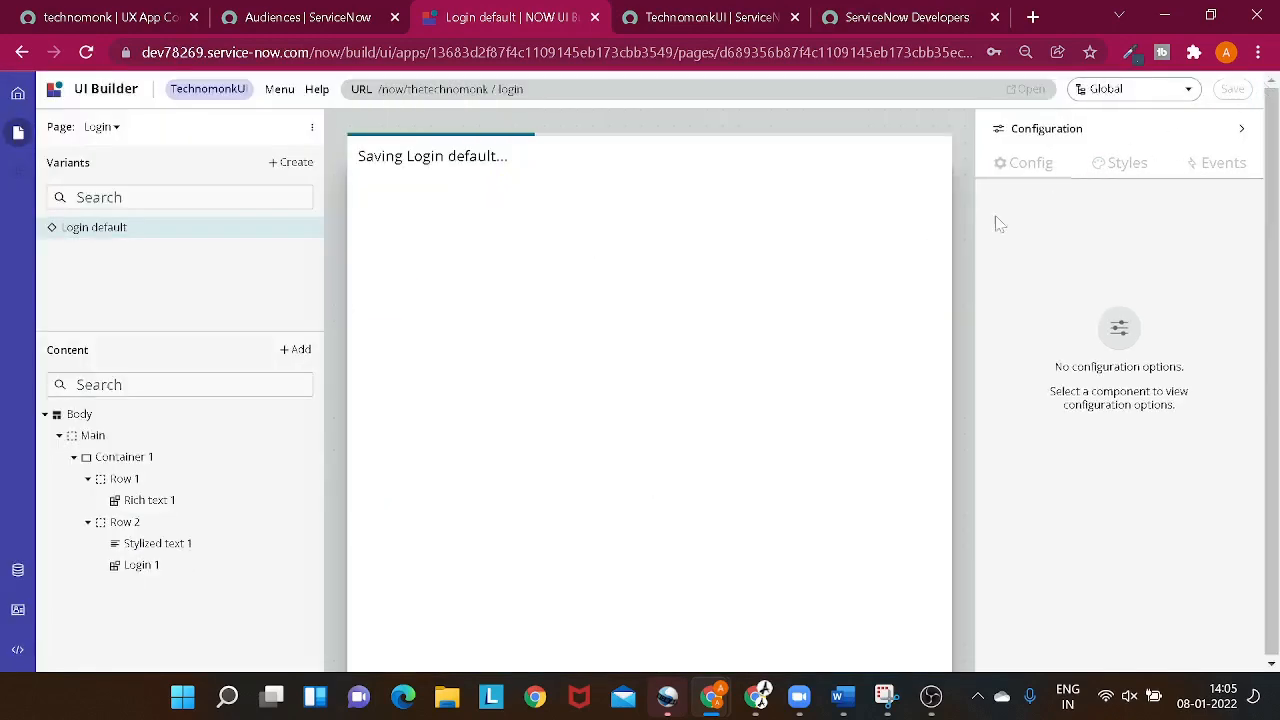
- Refresh the login page in the incognito window and check its layout without the logo
key(alt+Tab)
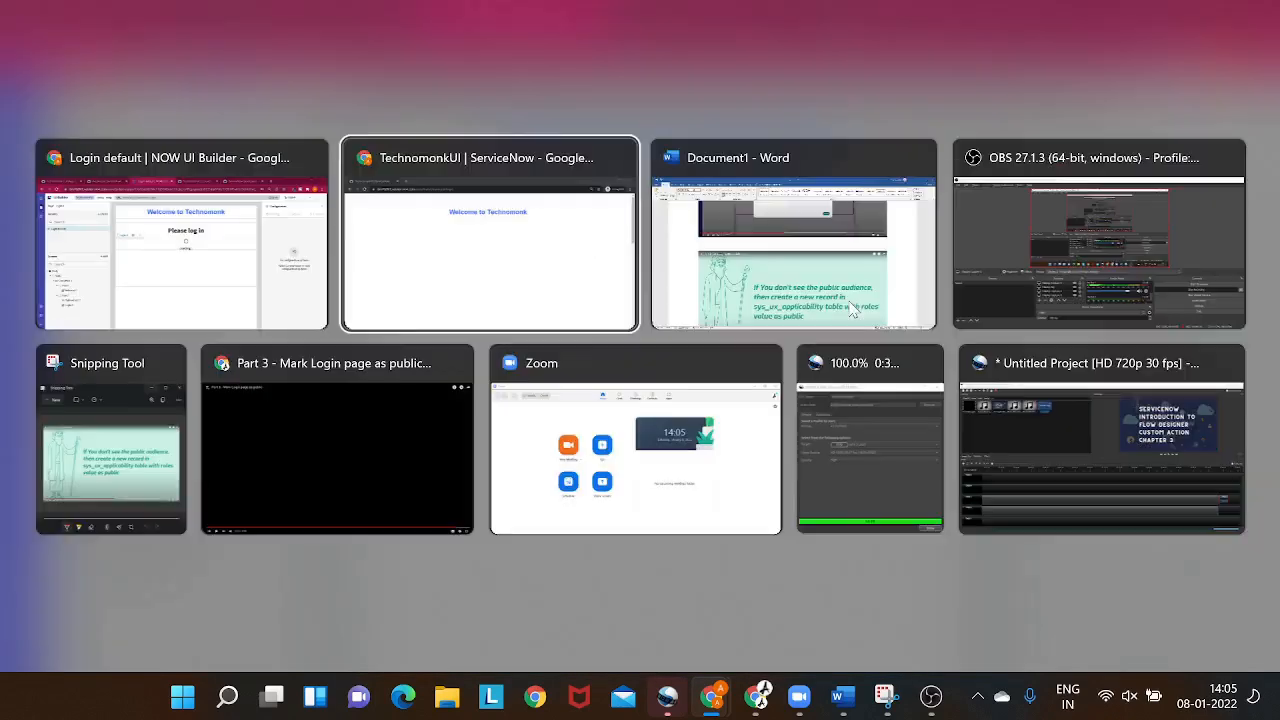
click(88, 58)
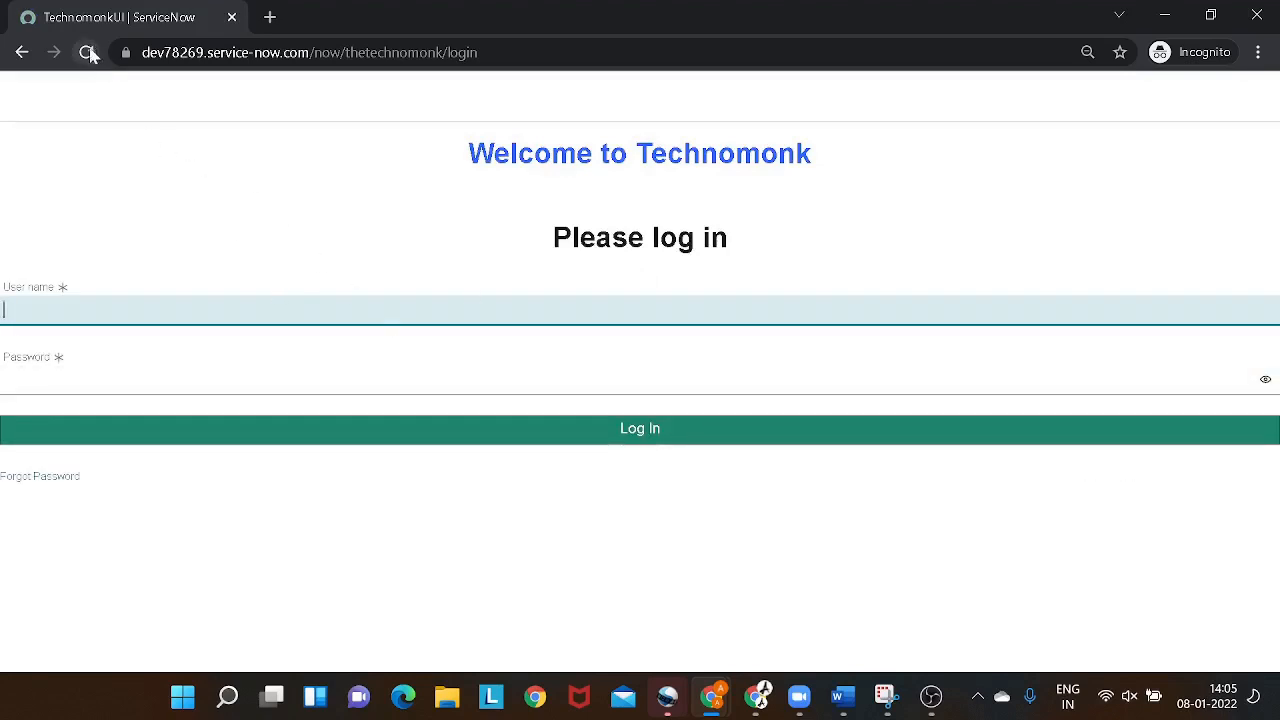
- Back in UI Builder, add a CSS style to the Login 1 component that sets its height to 50px
key(alt+Tab)
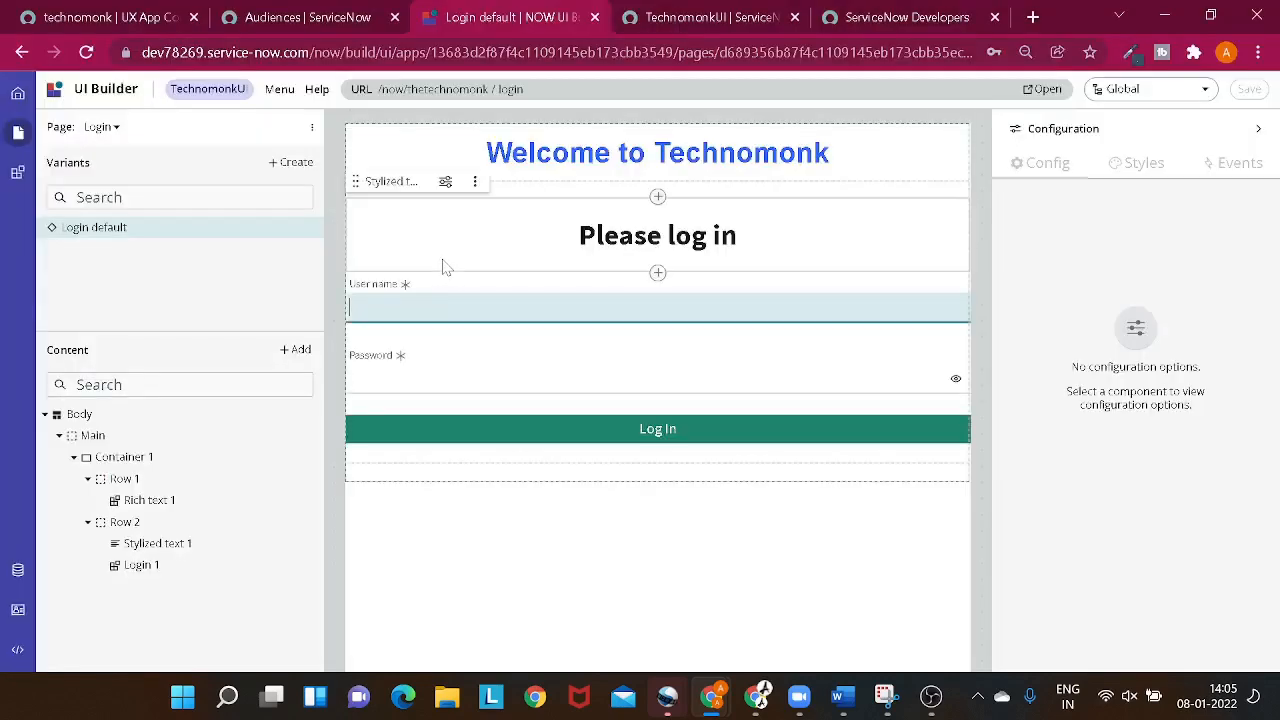
click(720, 430)
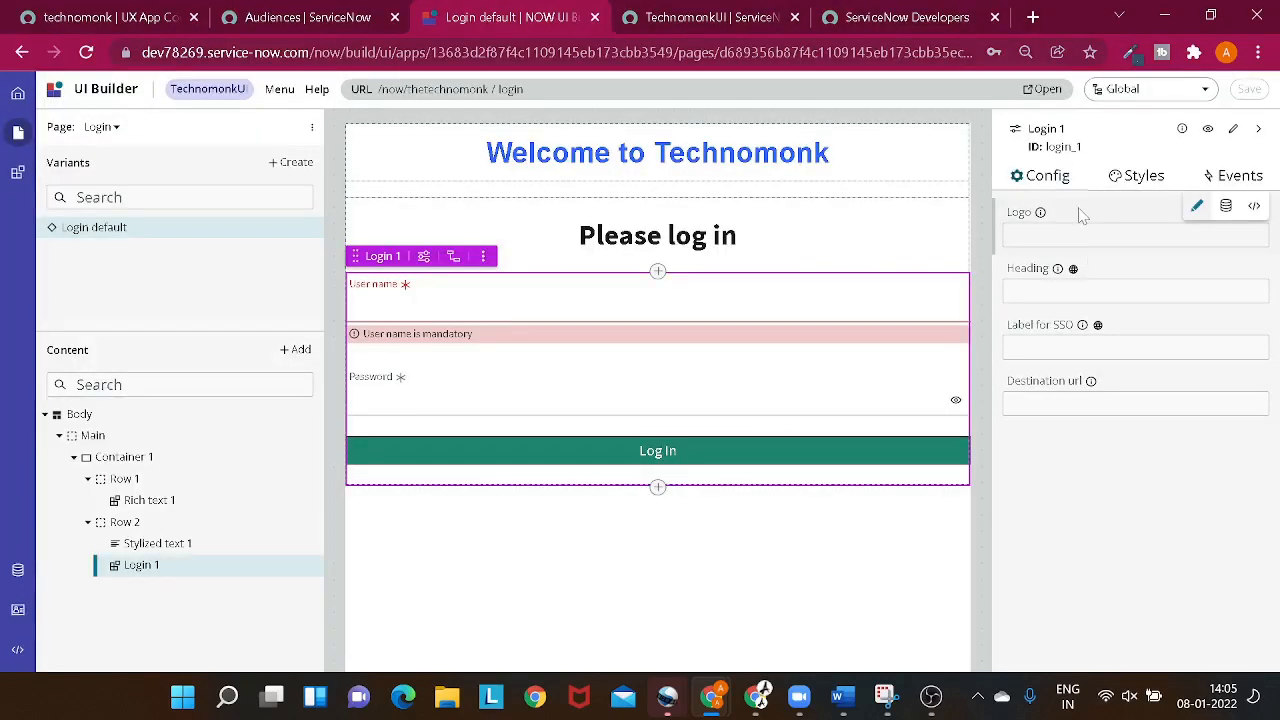
click(1163, 187)
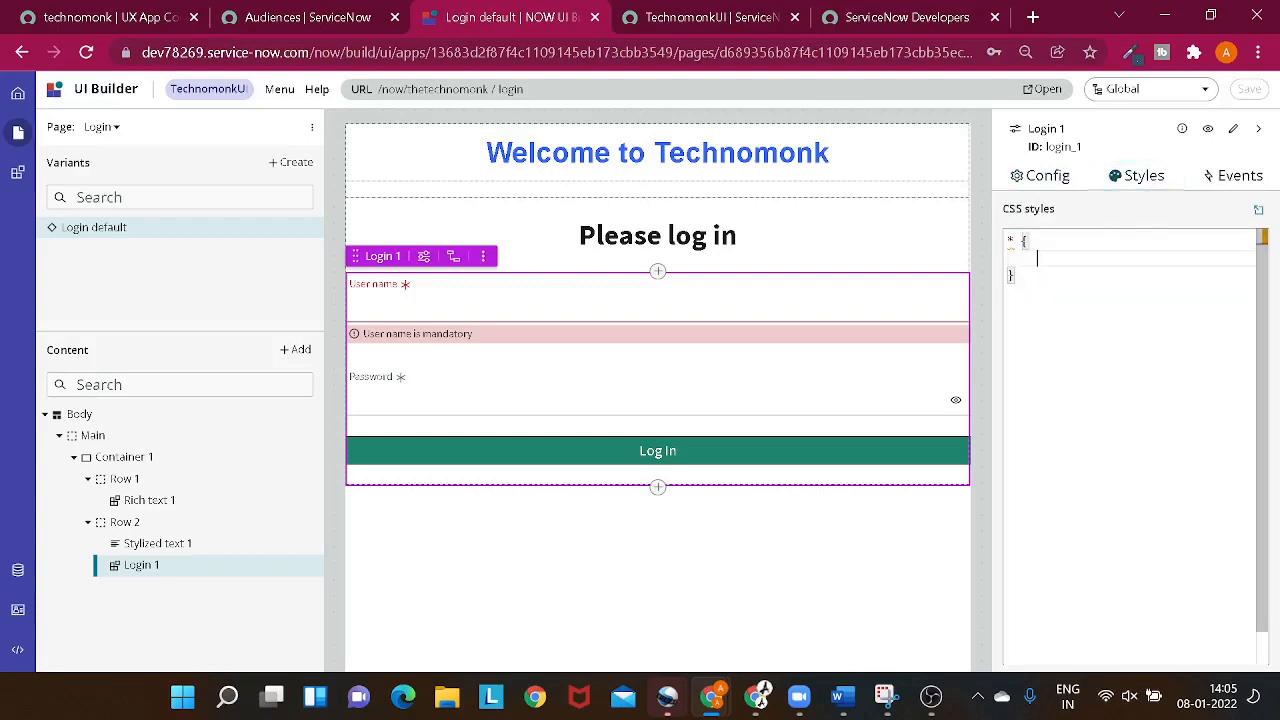
text(s)
key(BackSpace)
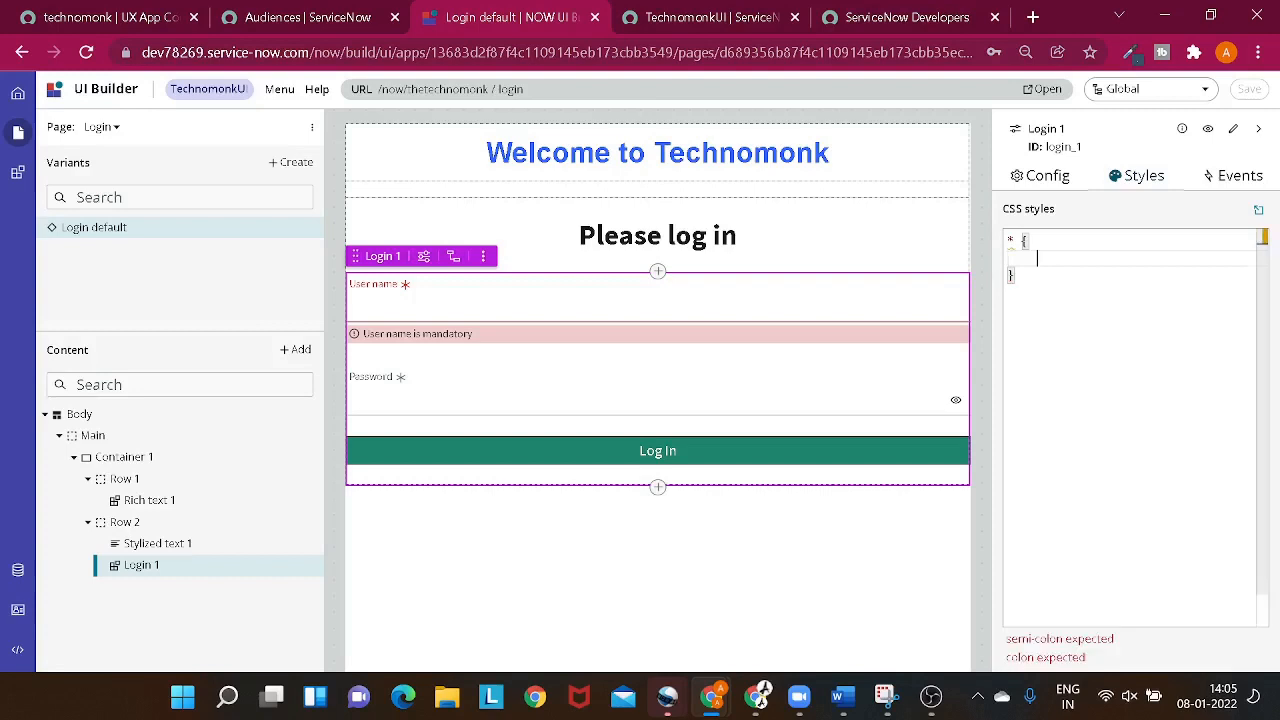
text(hei)
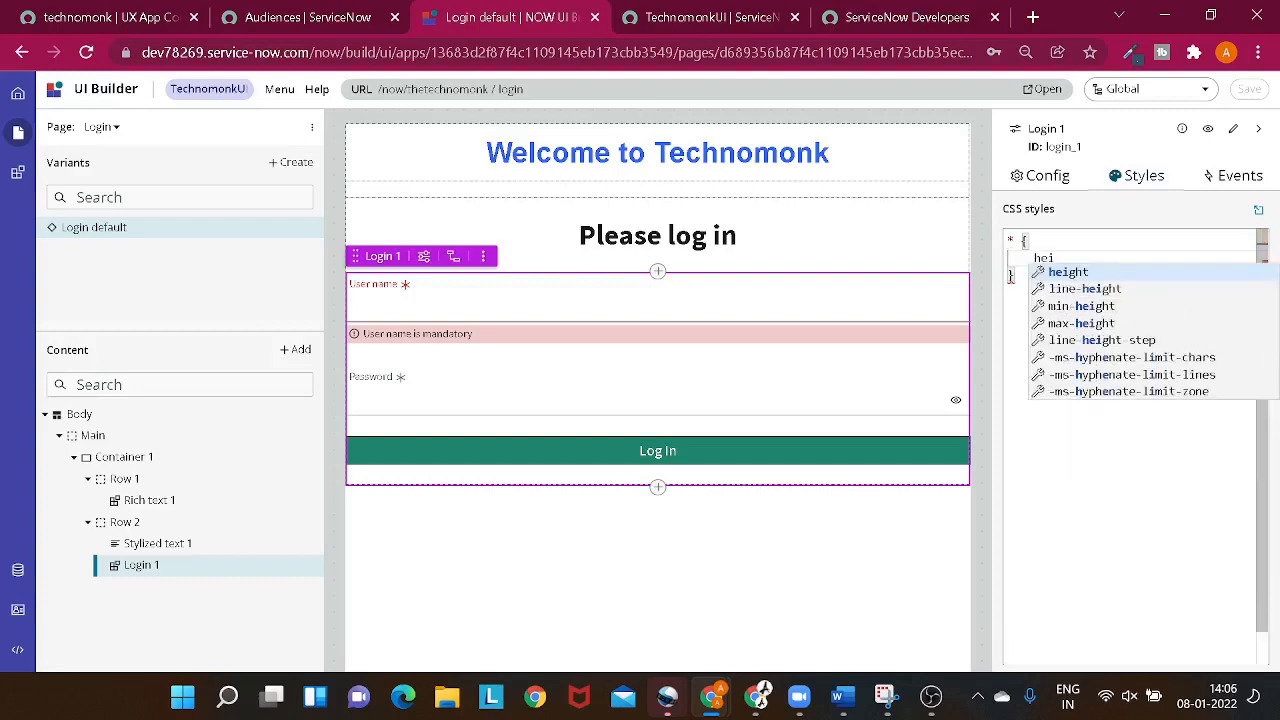
key(Return)
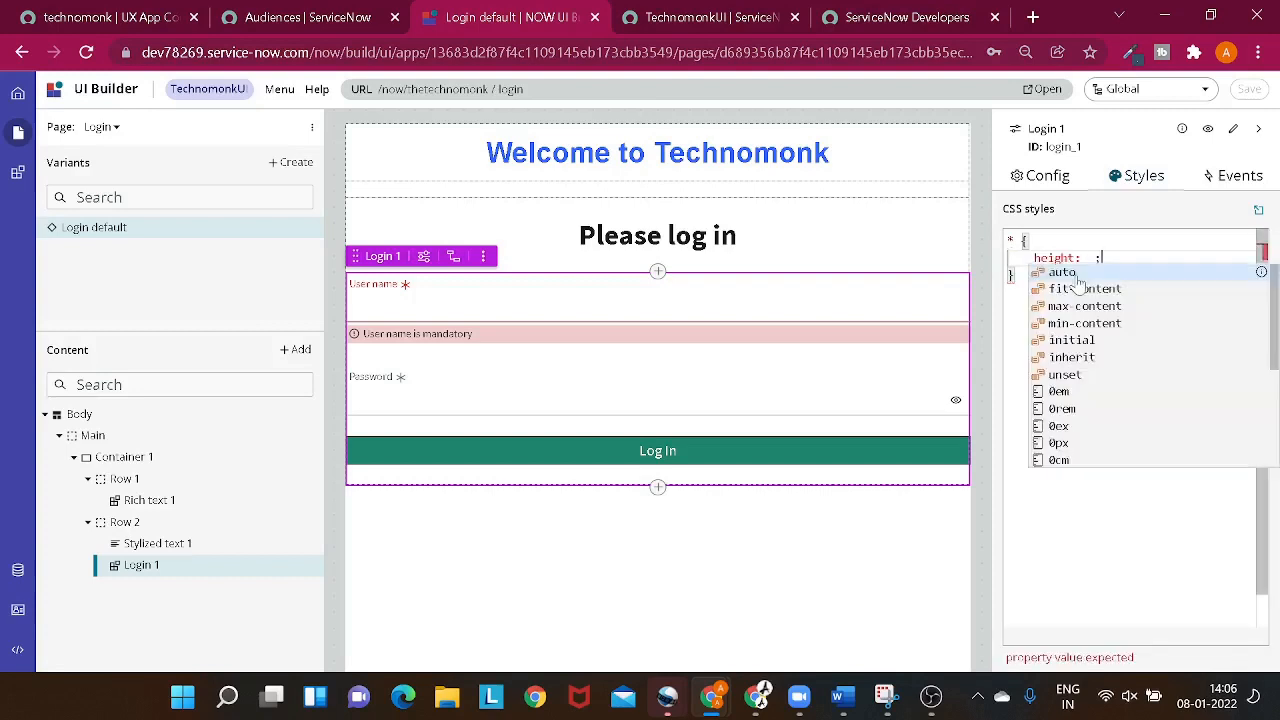
text(50)
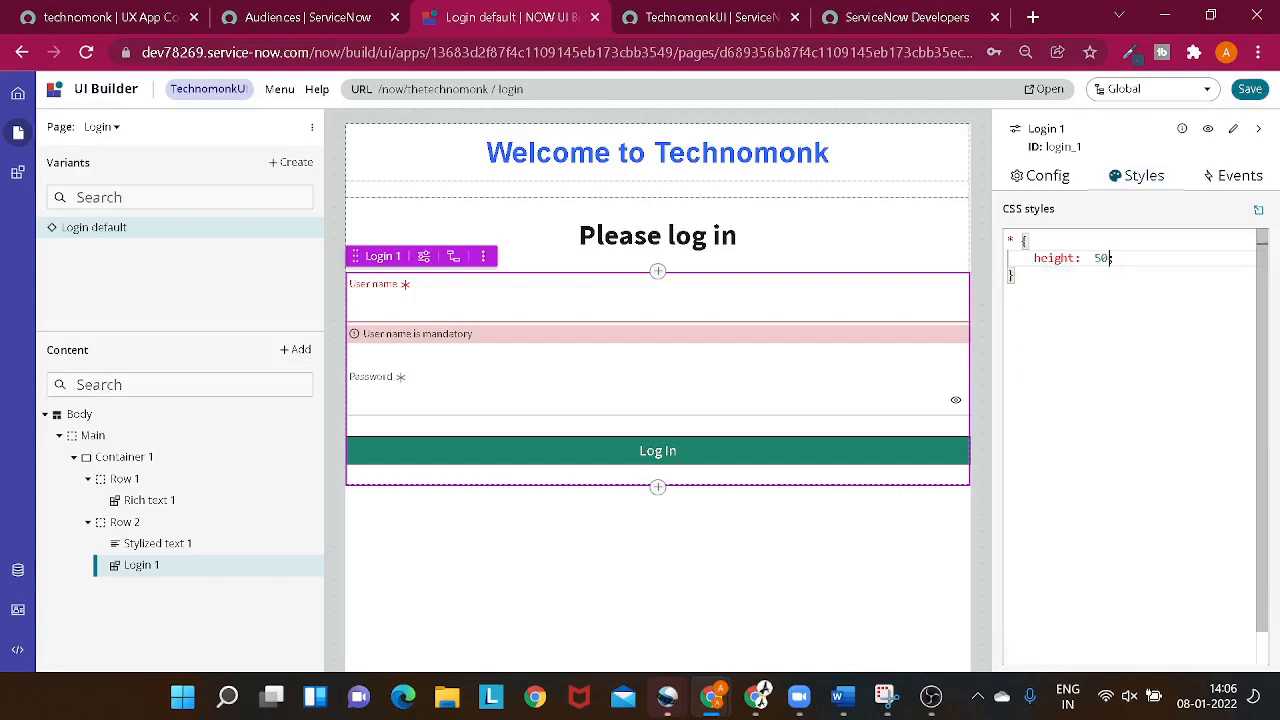
text(px)
key(BackSpace)
key(BackSpace)
key(BackSpace)
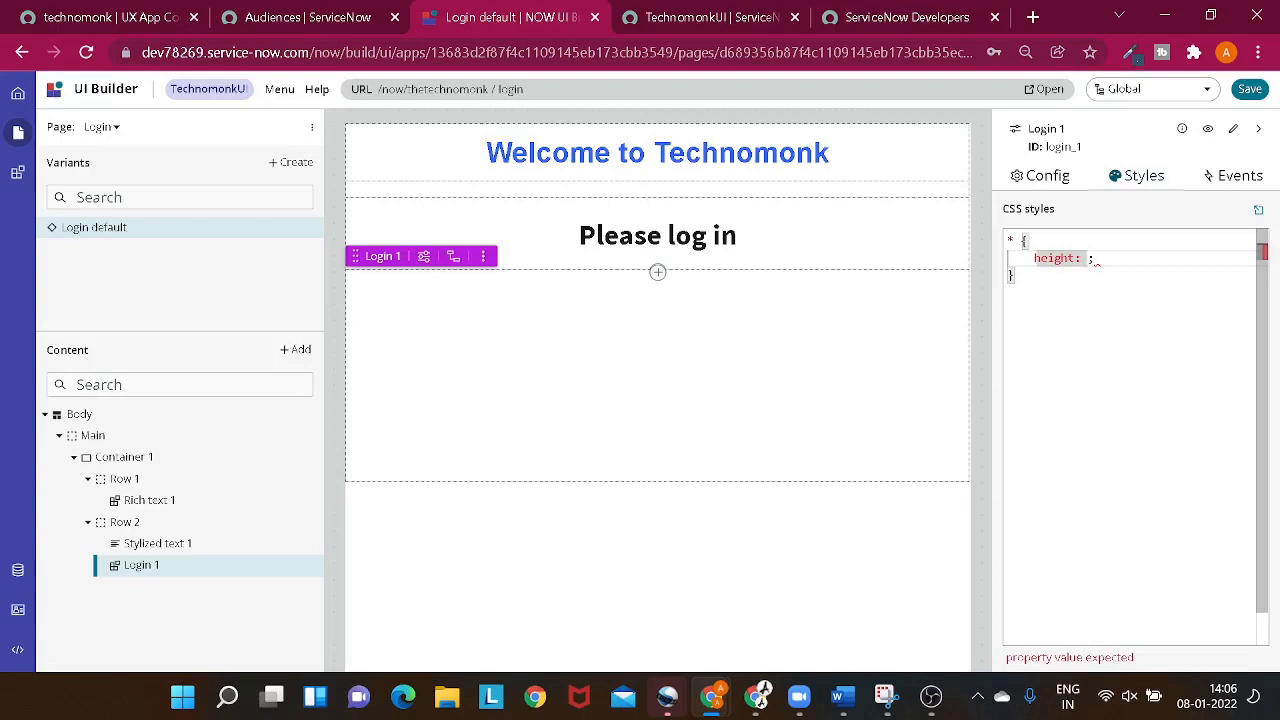
text(5)
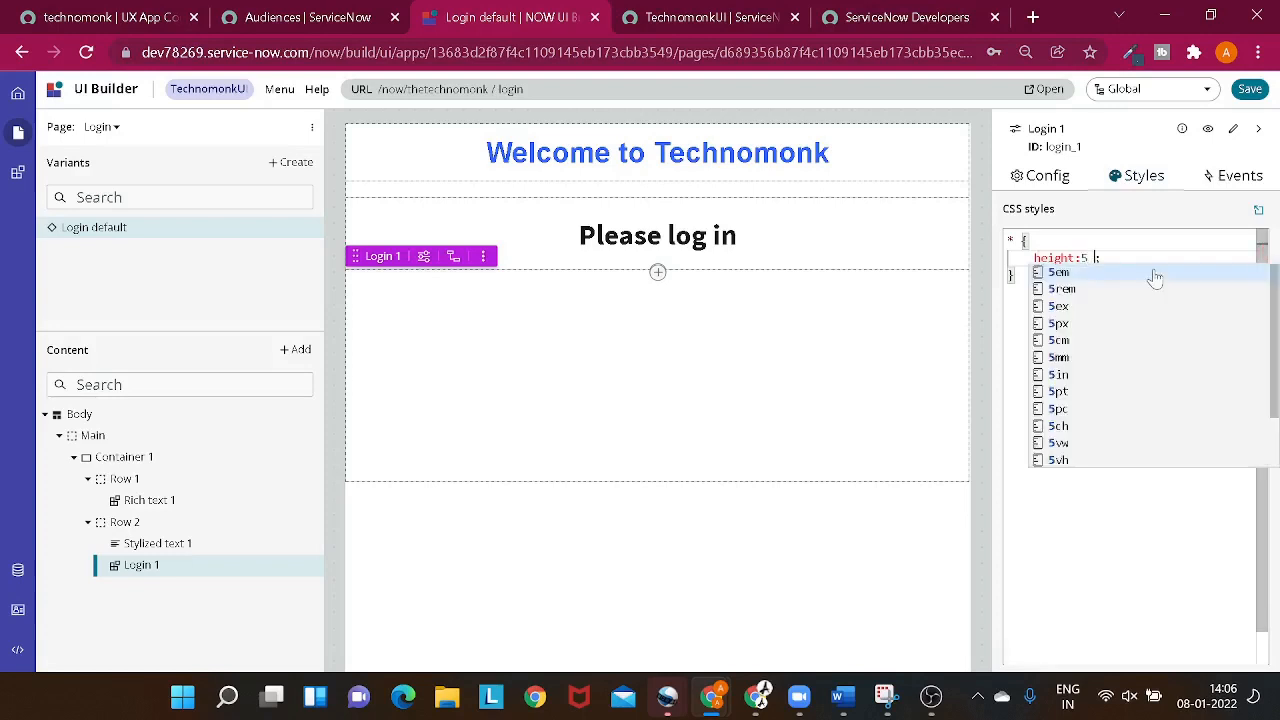
text(0)
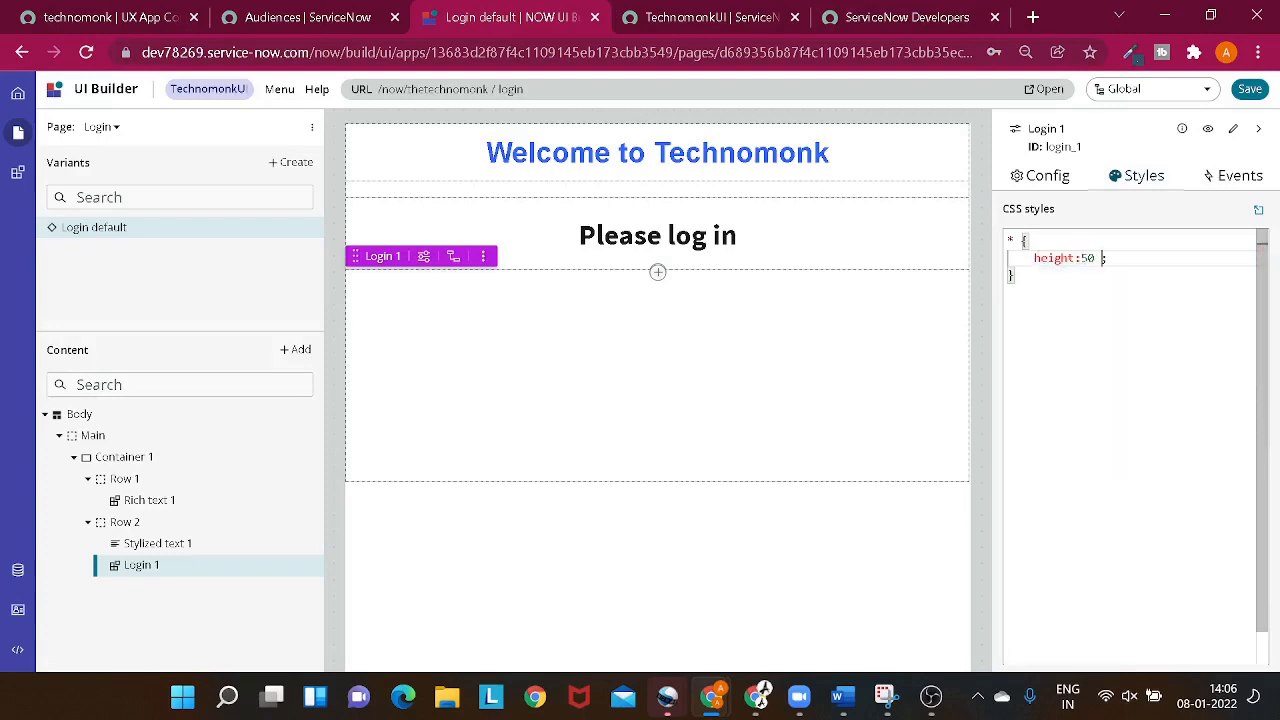
text(px)
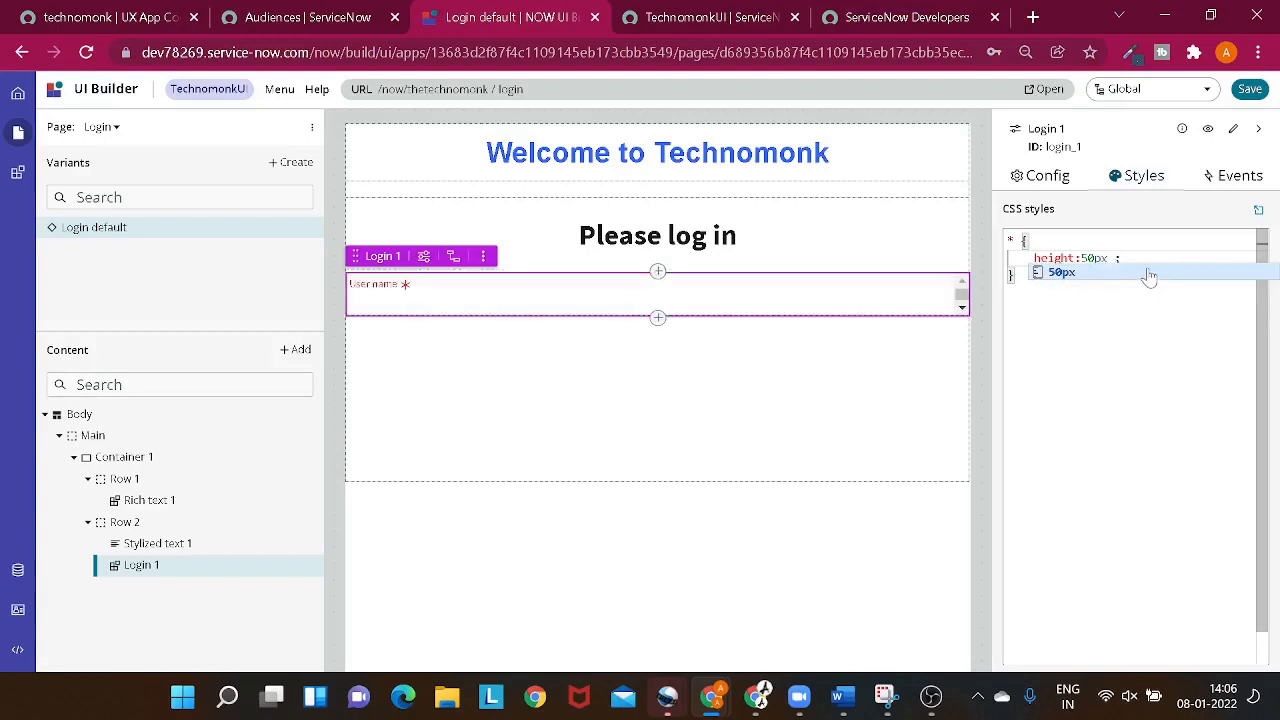
key(Right)
key(Down)
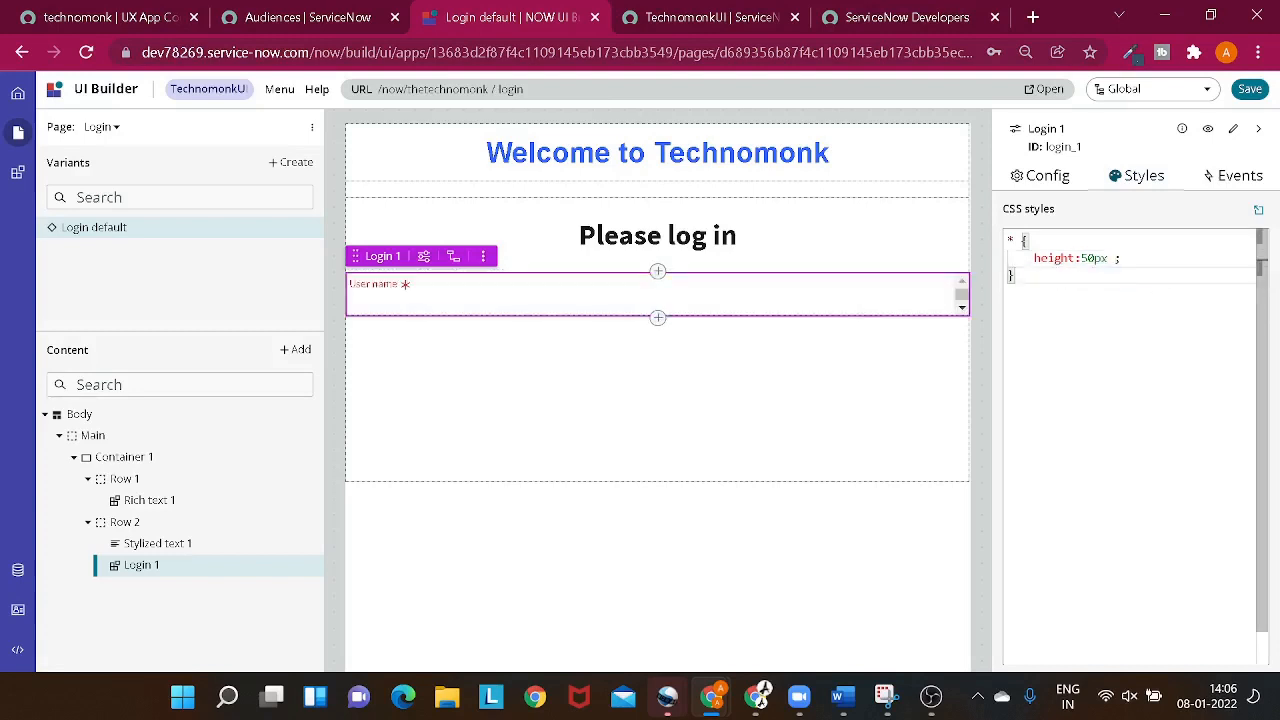
- Add a width of 50px to the CSS styles of the Login 1 component and save the page
click(1130, 258)
key(Return)
text(w)
key(Return)
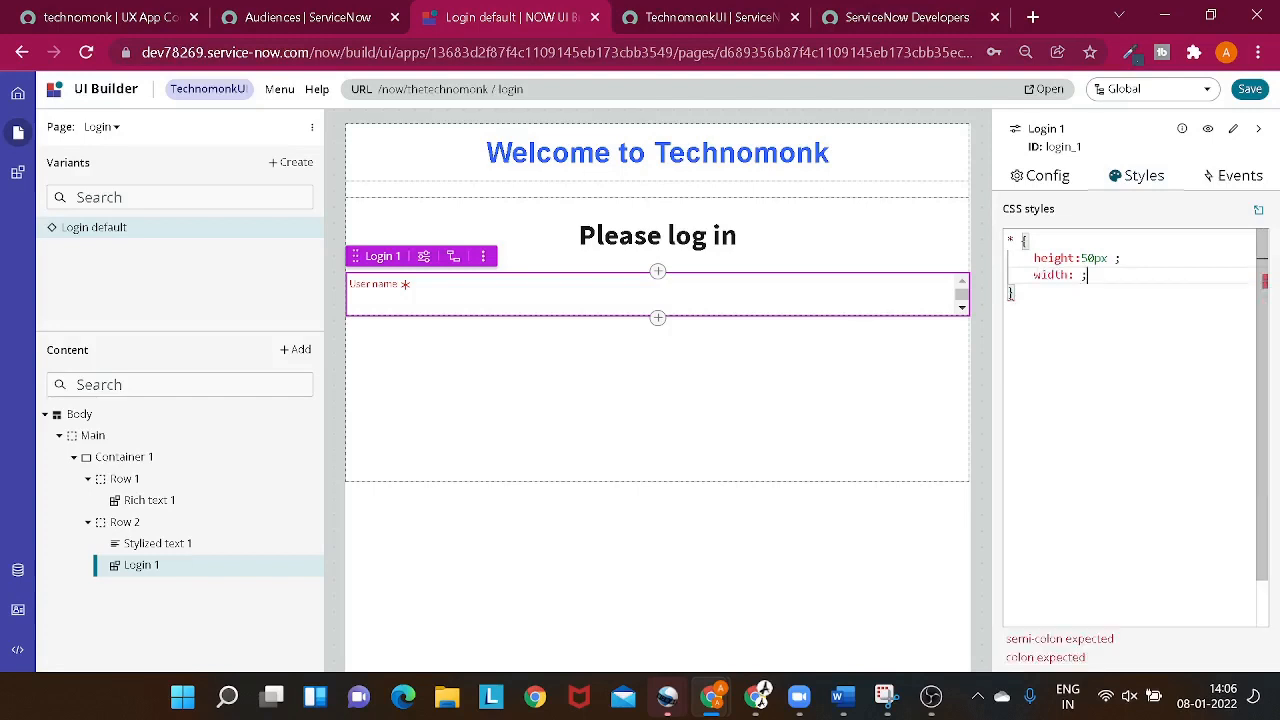
text(50)
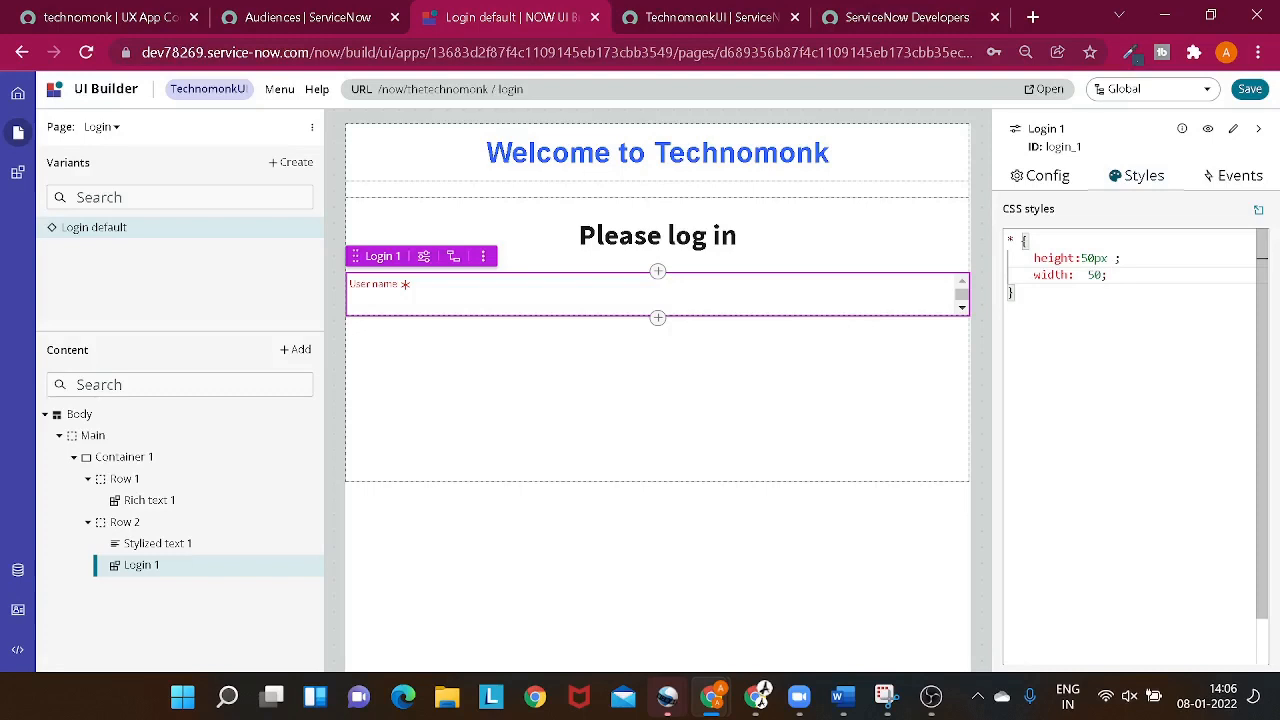
text(p)
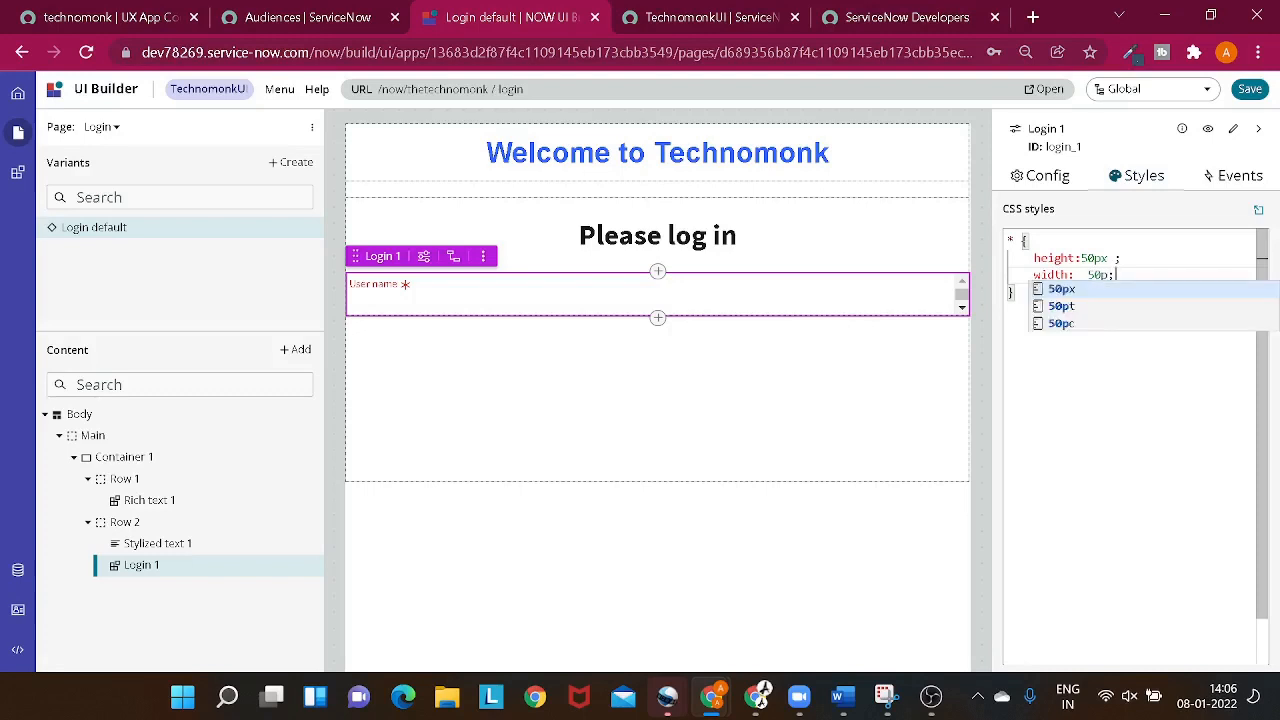
key(Return)
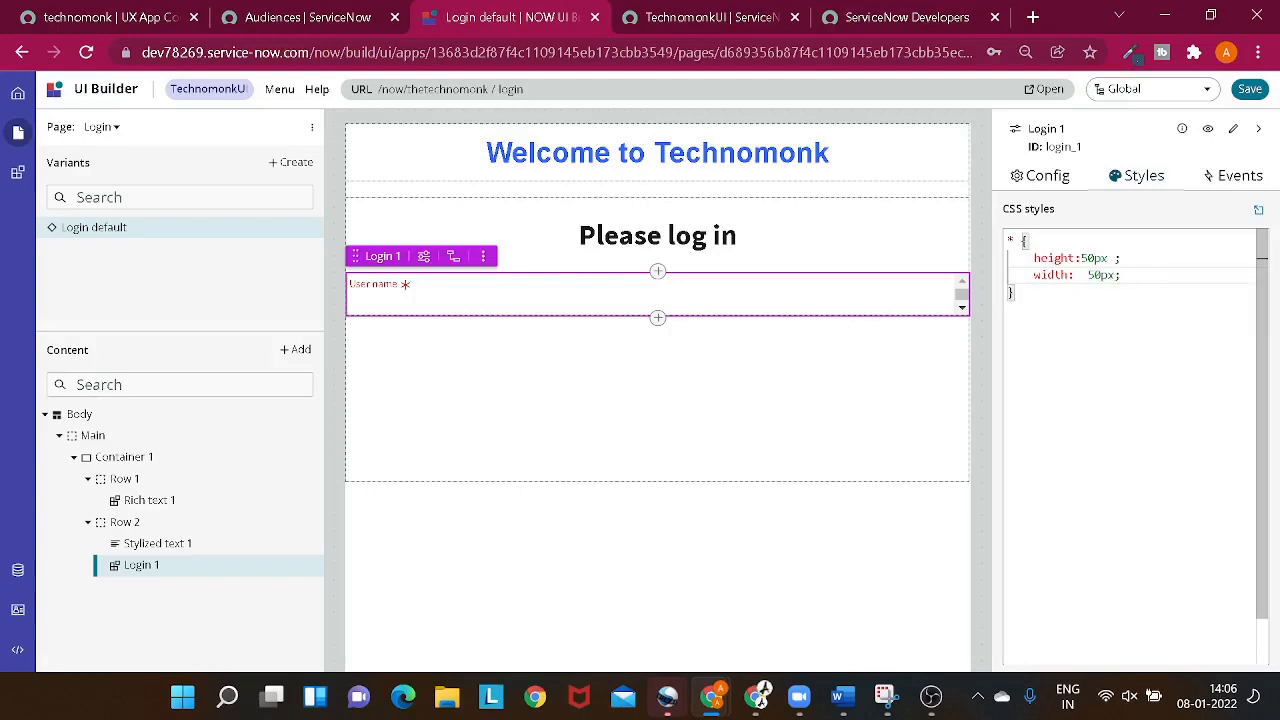
click(1249, 91)
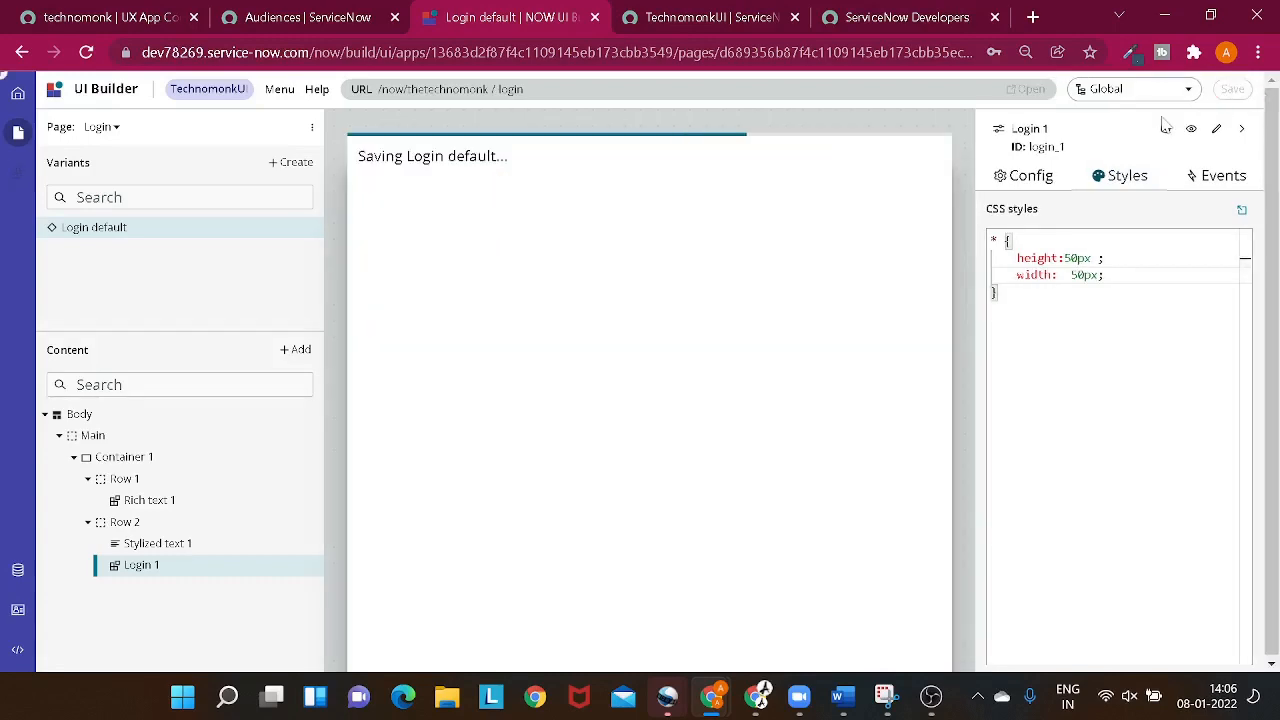
- Reload the login page in the incognito window and check the size of the restyled login form
key(alt+Tab)
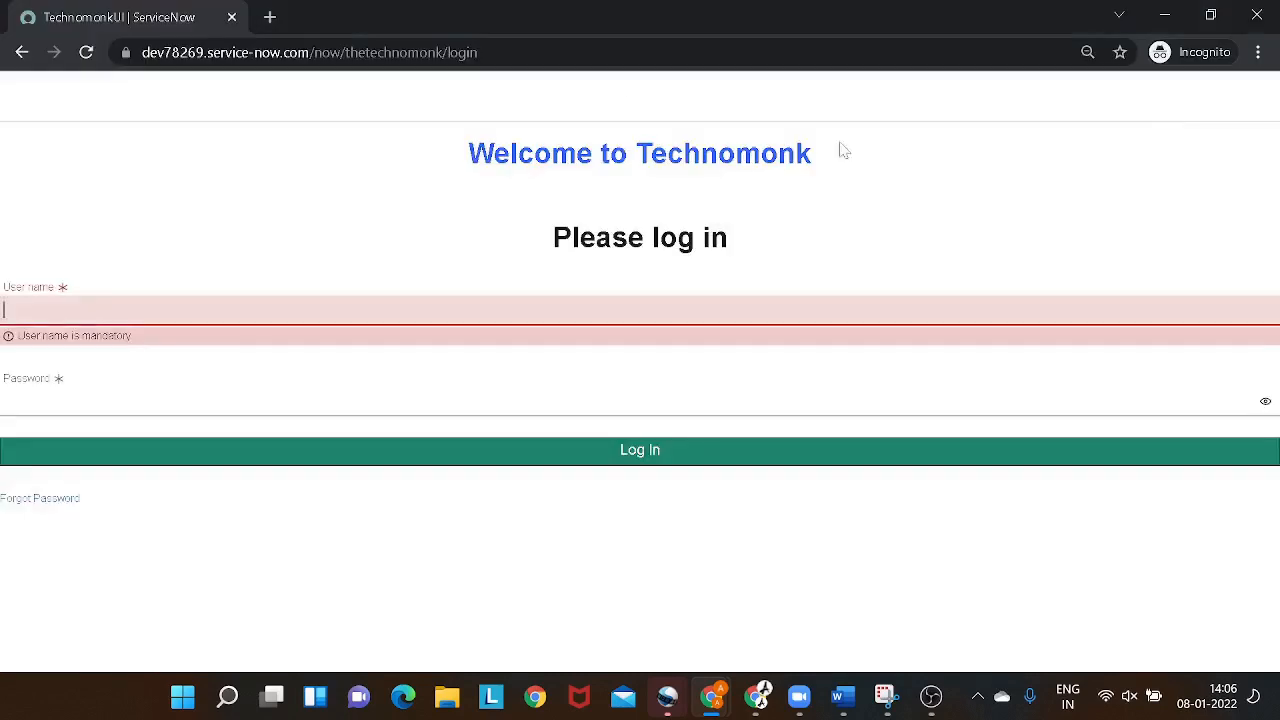
click(500, 52)
key(Return)
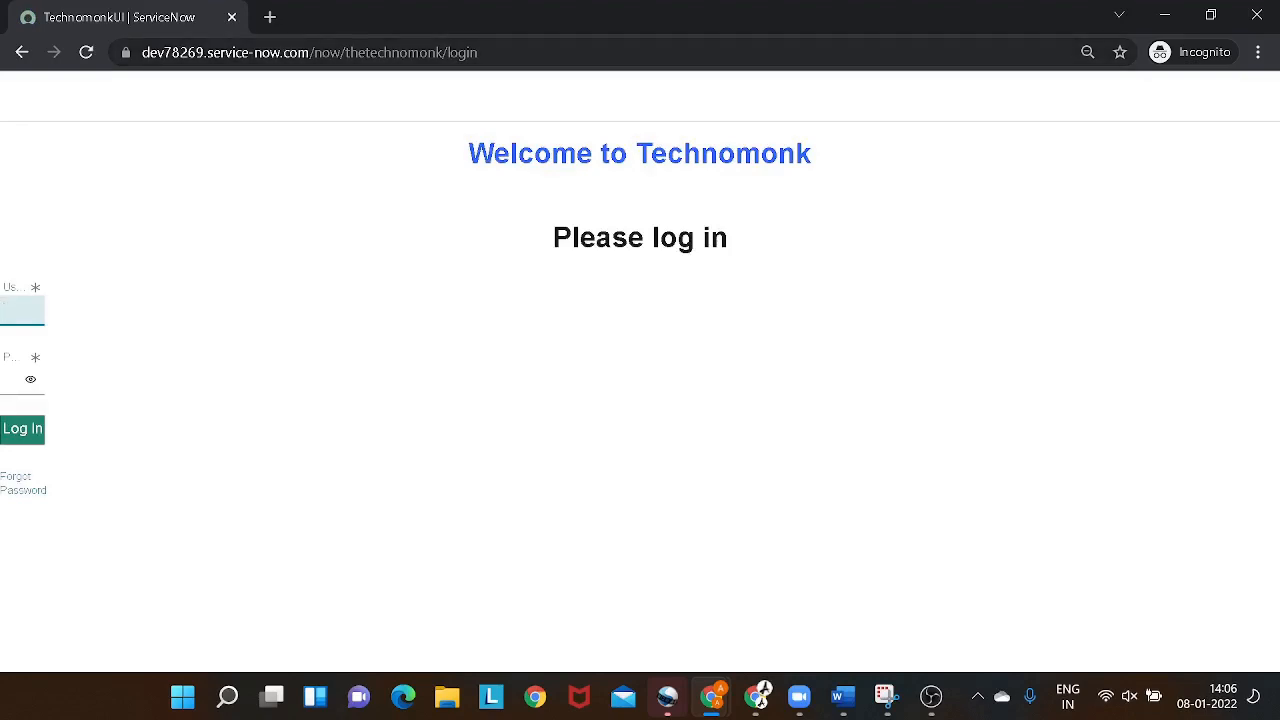
key(alt+Tab)
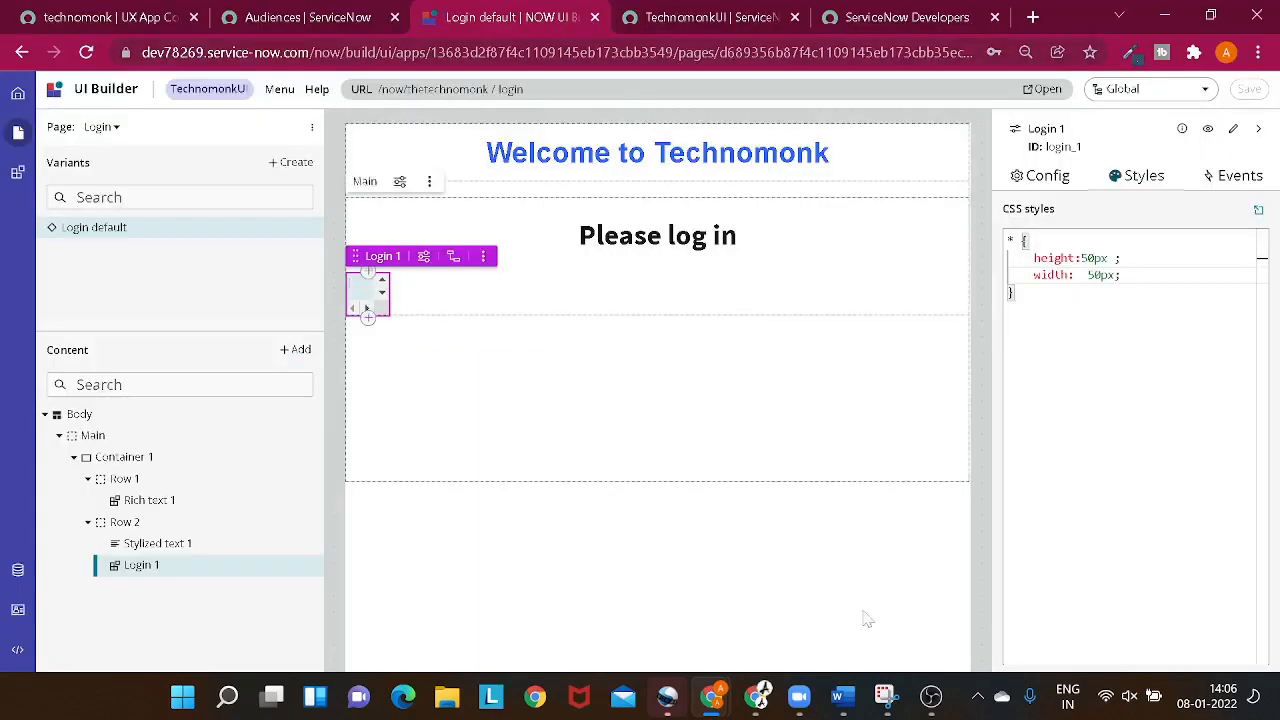
click(931, 696)
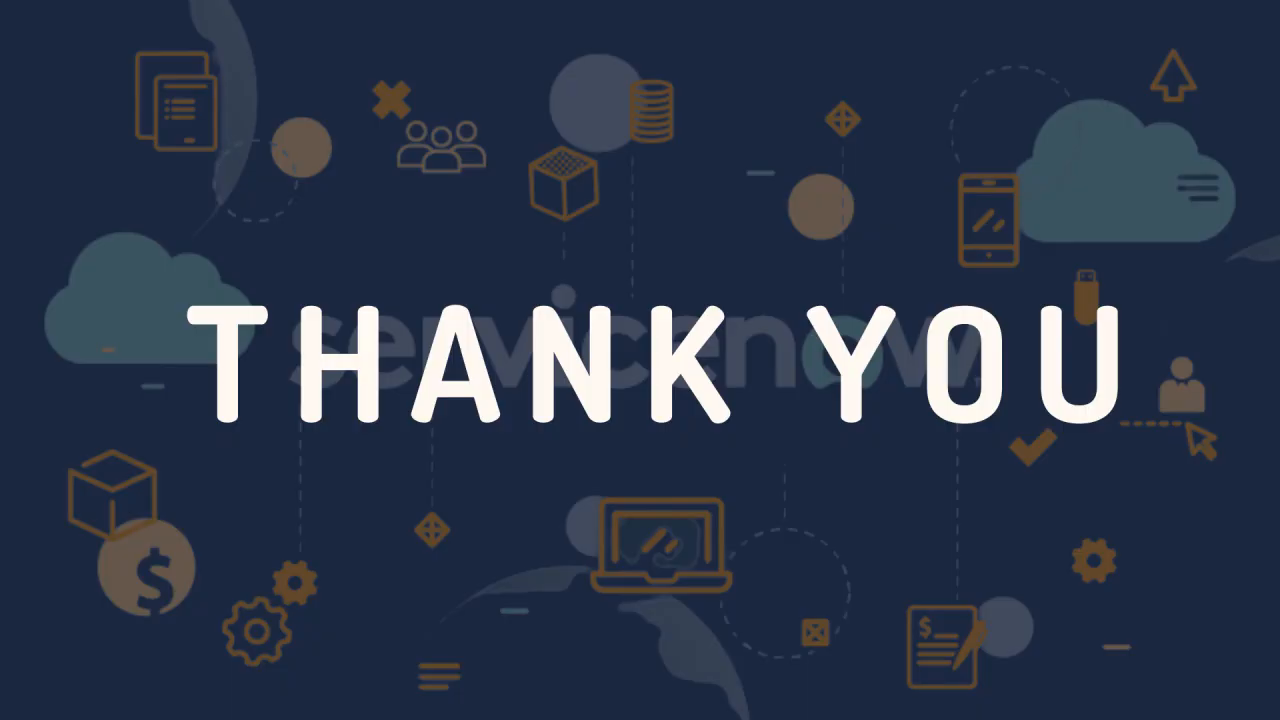